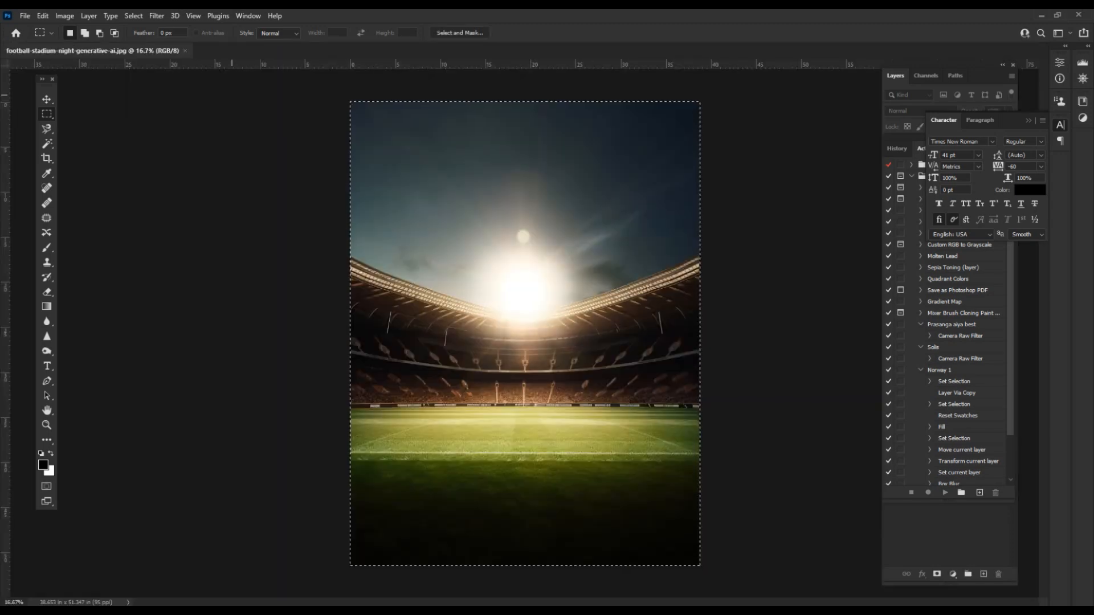
Create a new 24 × 16 inch blank document.
left_click(184, 51)
left_click(24, 15)
left_click(29, 27)
left_click(789, 208)
left_click(759, 247)
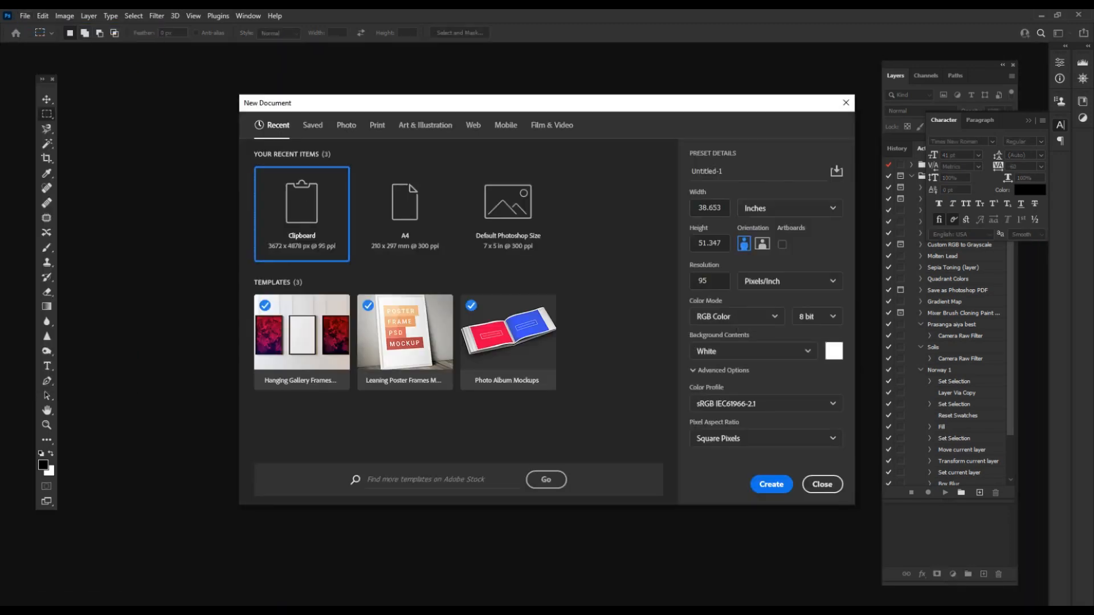
type("24")
key("Tab")
key("Tab")
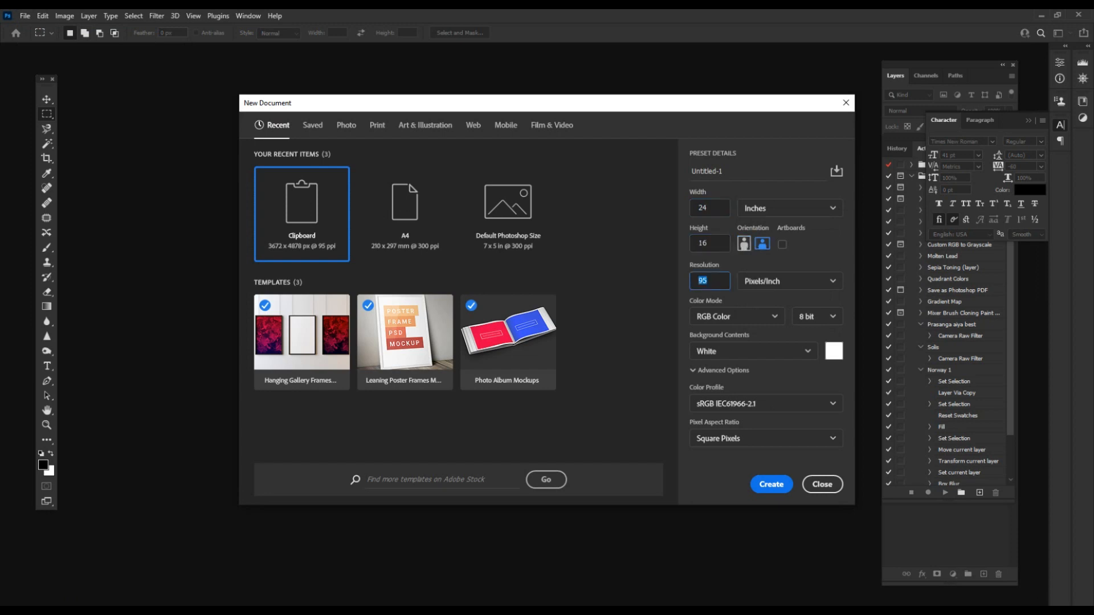
key("Return")
key("ctrl+minus")
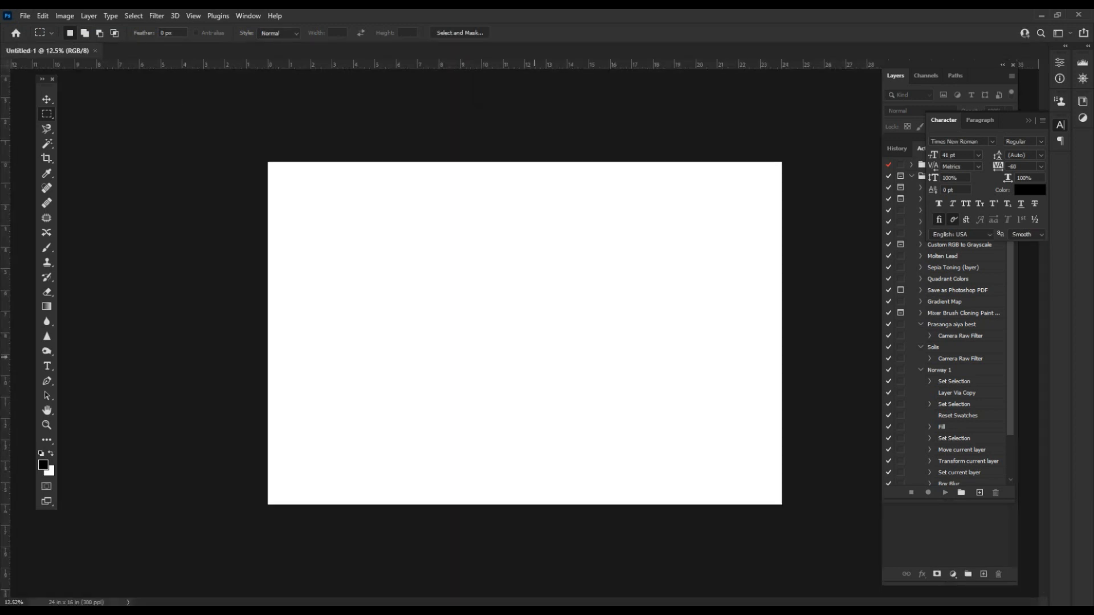
Paste the stadium photo and scale it with Free Transform to fill the whole canvas.
key("ctrl+v")
key("ctrl+minus")
key("ctrl+t")
left_click_drag(644, 176, 860, 119)
mouse_move(586, 311)
left_mouse_down()
mouse_move(587, 252)
mouse_move(578, 294)
left_mouse_up()
key("Return")
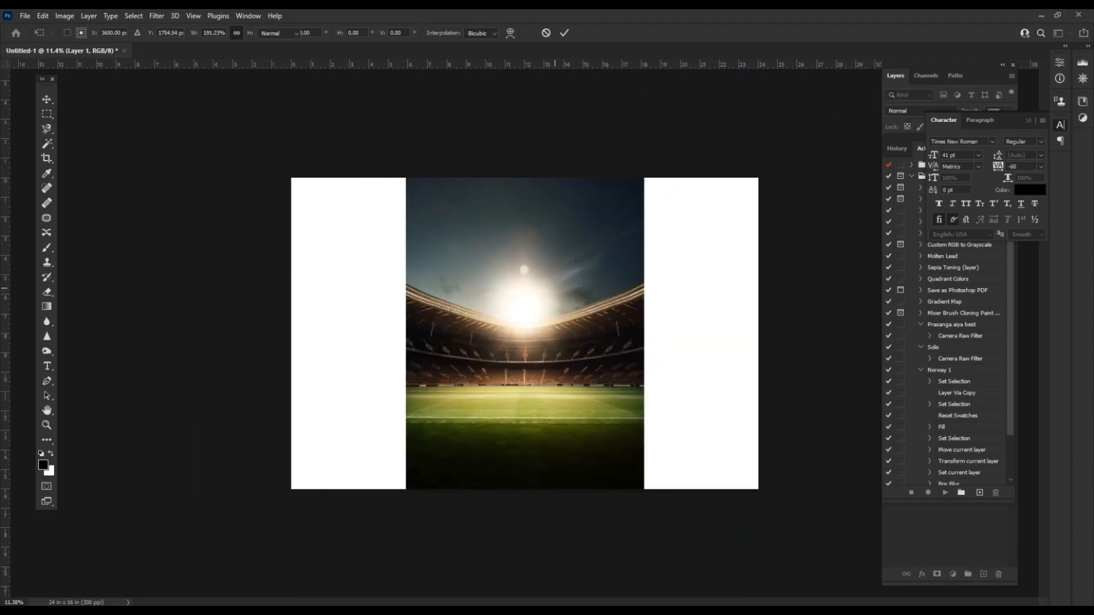
scroll(547, 285, "down", 4)
scroll(547, 286, "down", 1)
key("ctrl+t")
left_click_drag(666, 496, 671, 503)
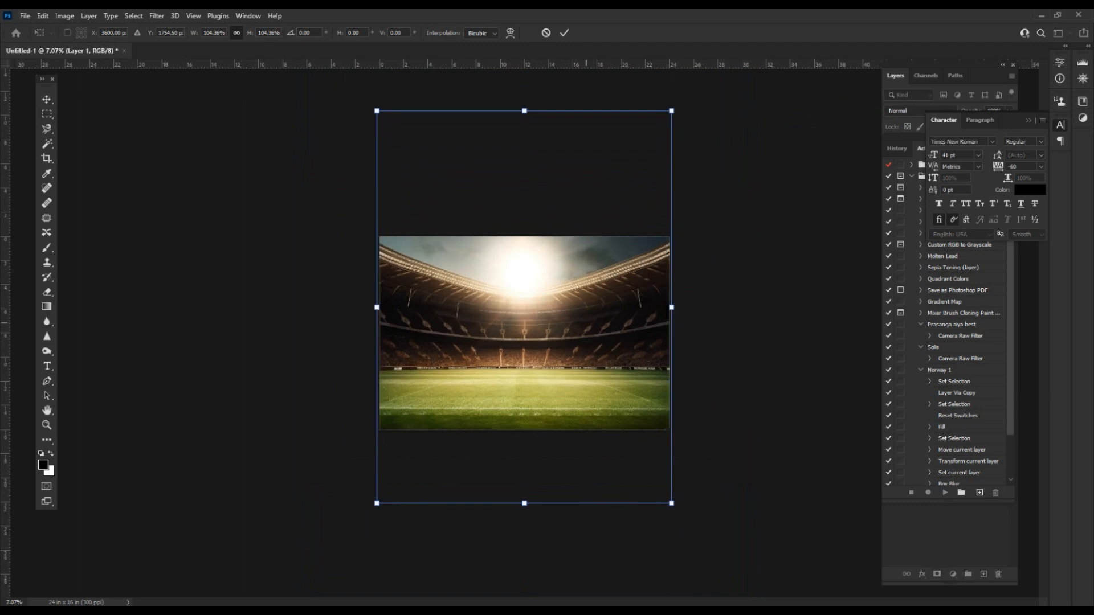
key("Return")
Drag the celebrating player photo from Downloads into Photoshop to open it.
scroll(524, 333, "up", 6)
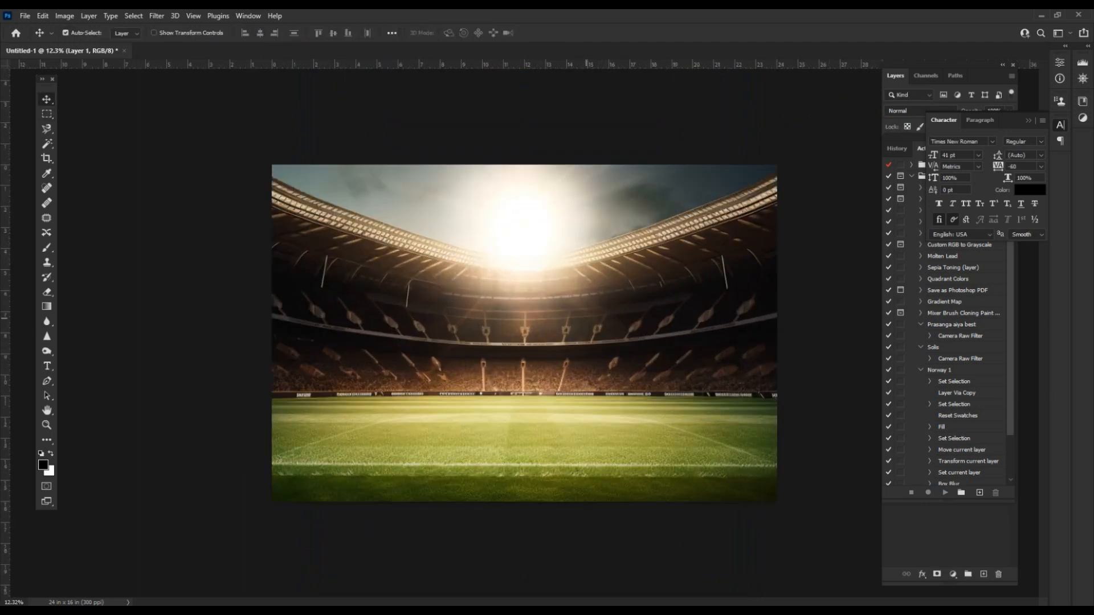
mouse_move(221, 611)
left_click(283, 566)
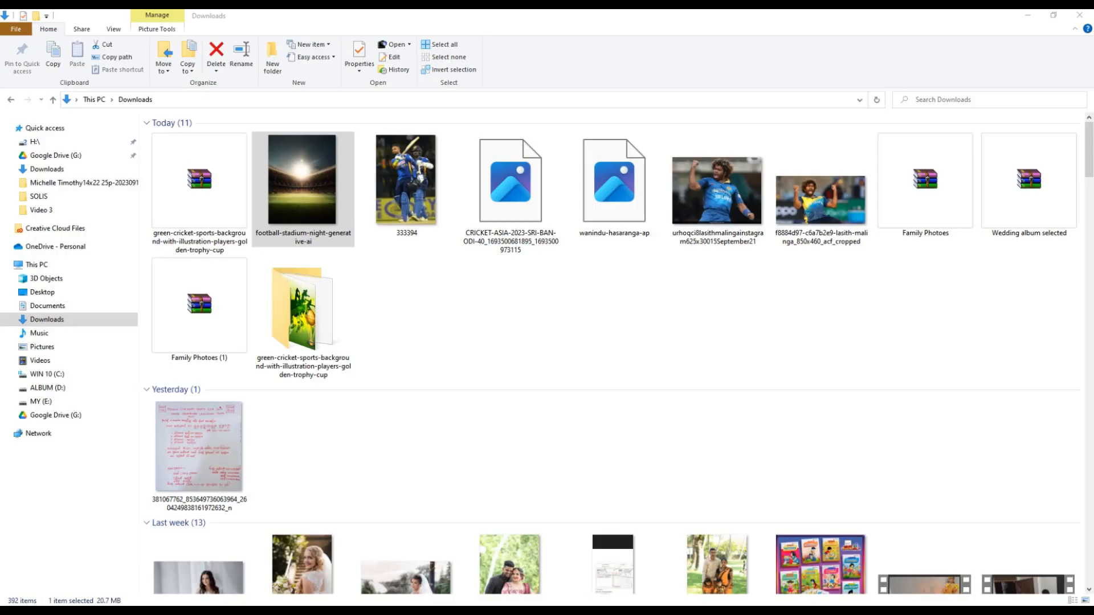
left_click_drag(719, 181, 614, 49)
key("alt+Tab")
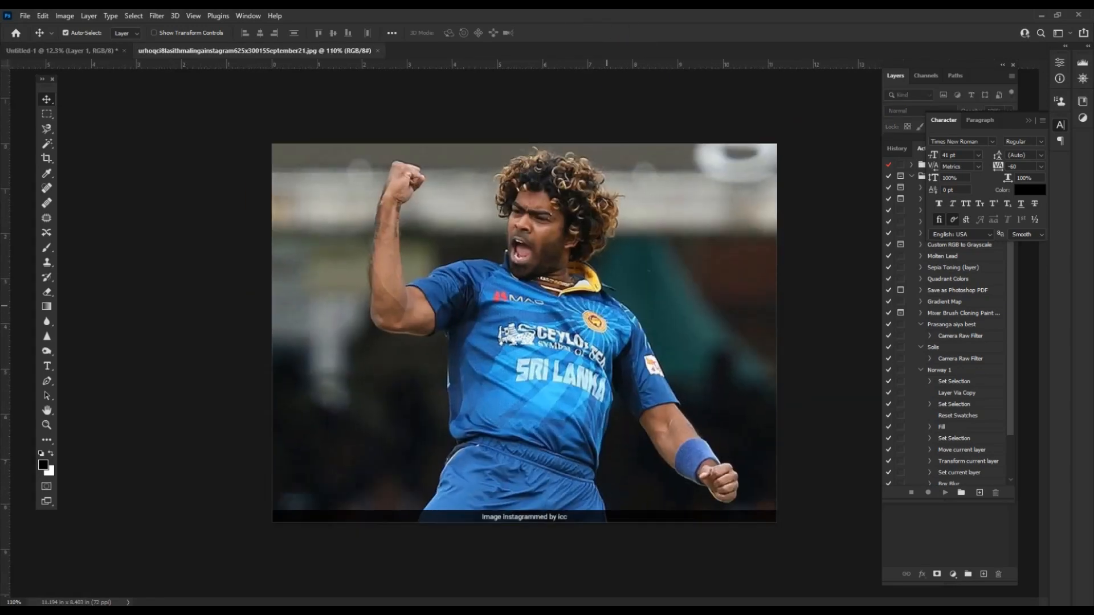
Trace around the player's arm, hair, jersey and trousers with the Magnetic Lasso.
key("m")
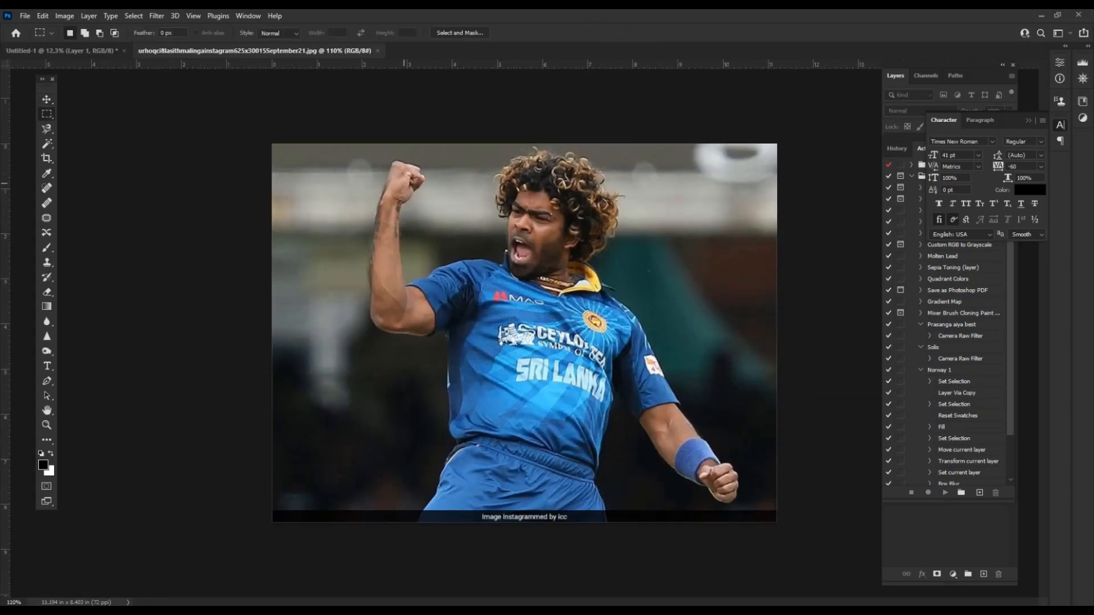
key("l")
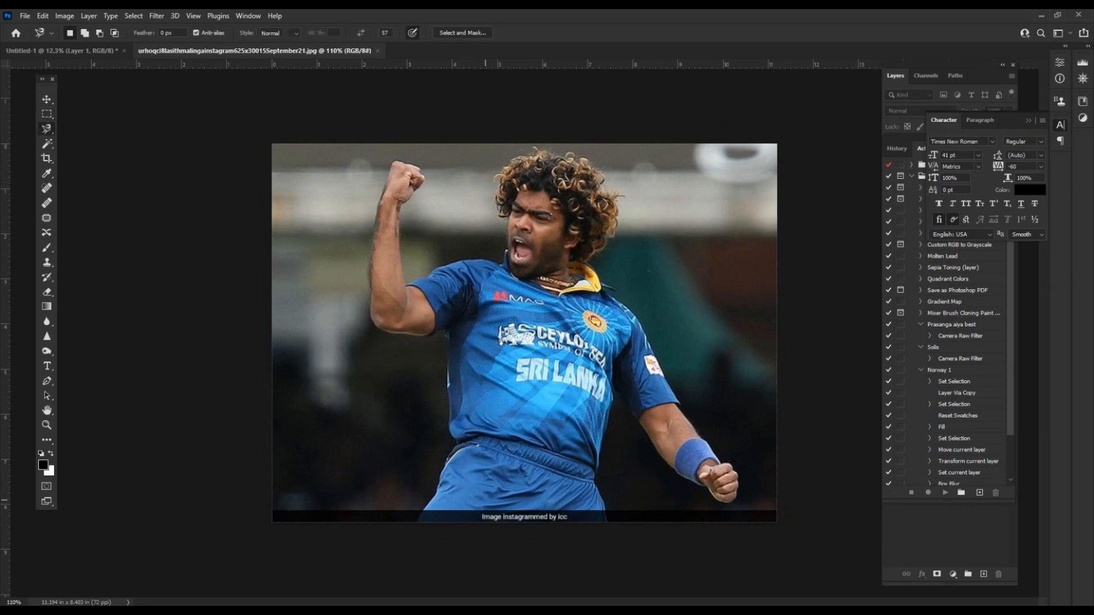
scroll(441, 485, "up", 4)
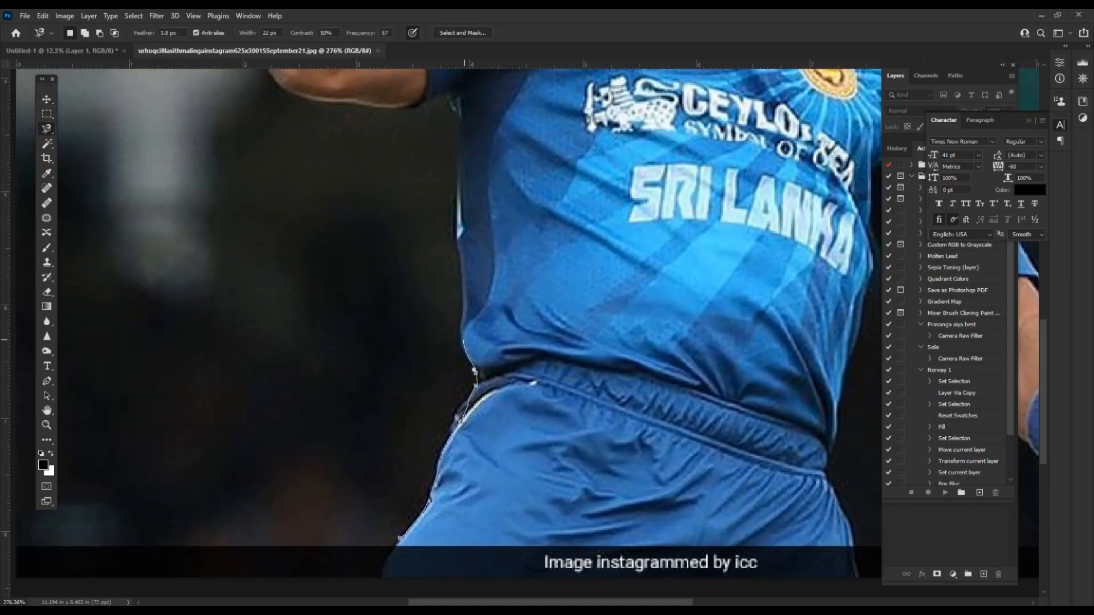
left_click_drag(459, 245, 506, 511)
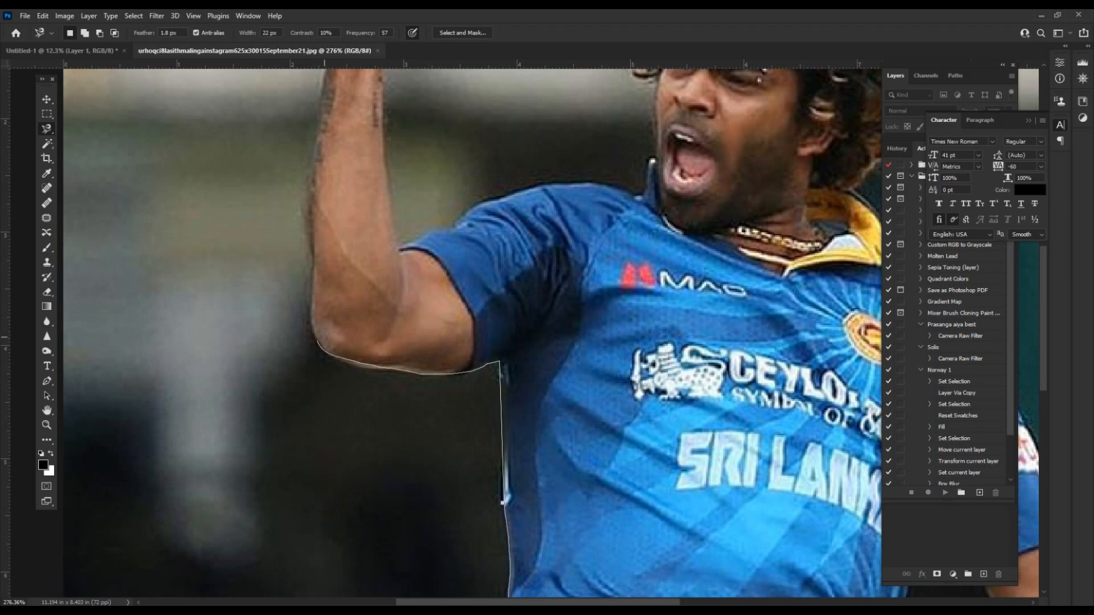
left_click_drag(310, 266, 368, 438)
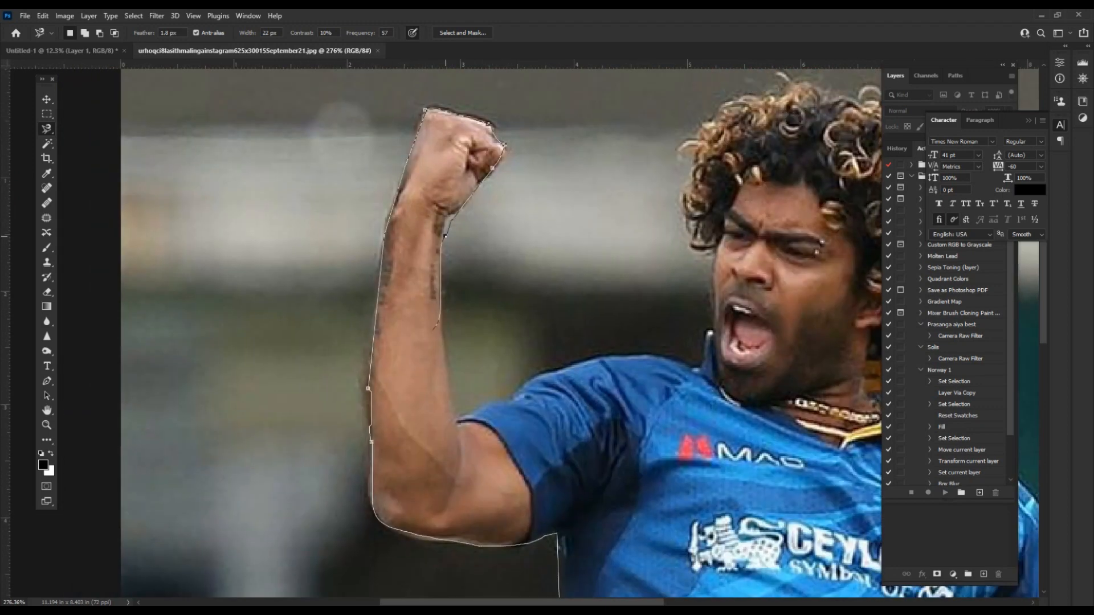
left_click_drag(692, 364, 515, 410)
mouse_move(820, 416)
left_mouse_down()
mouse_move(794, 381)
mouse_move(565, 201)
left_mouse_up()
left_click_drag(661, 428, 505, 188)
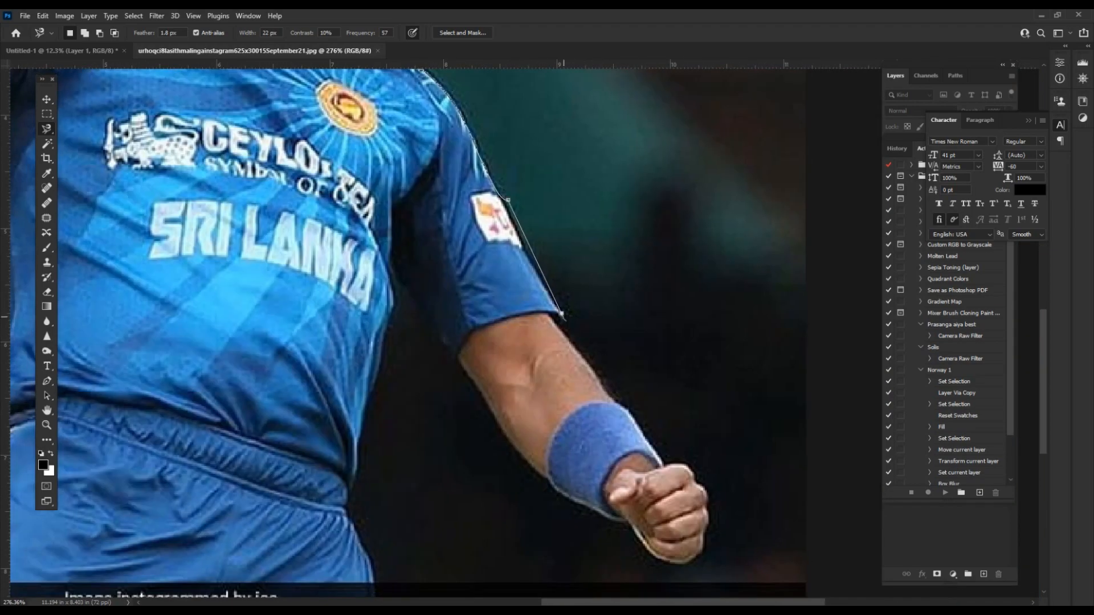
left_click_drag(630, 402, 521, 167)
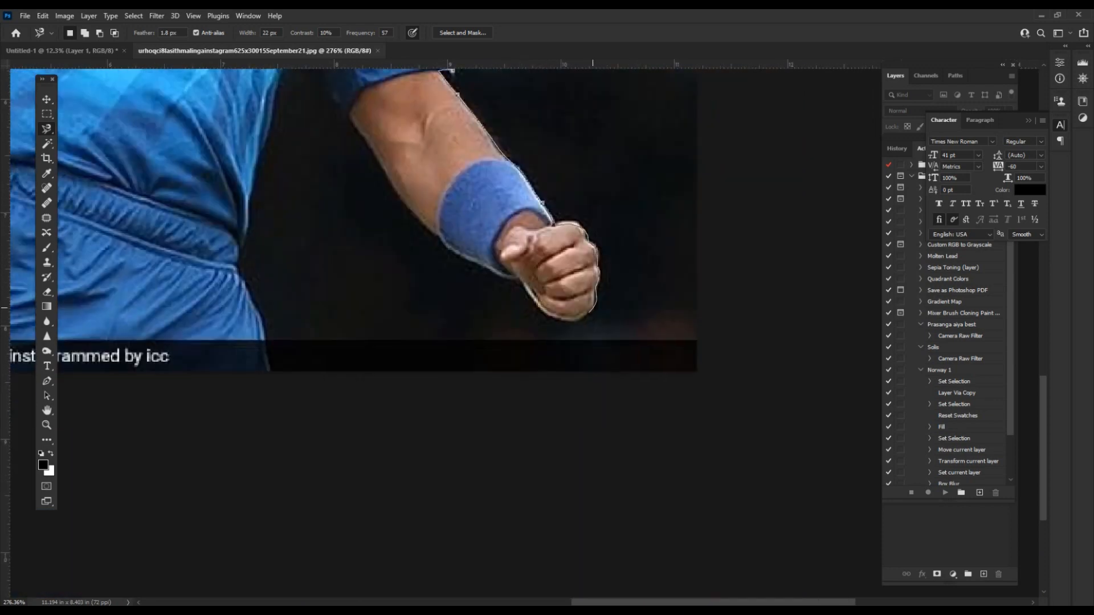
left_click_drag(442, 240, 710, 354)
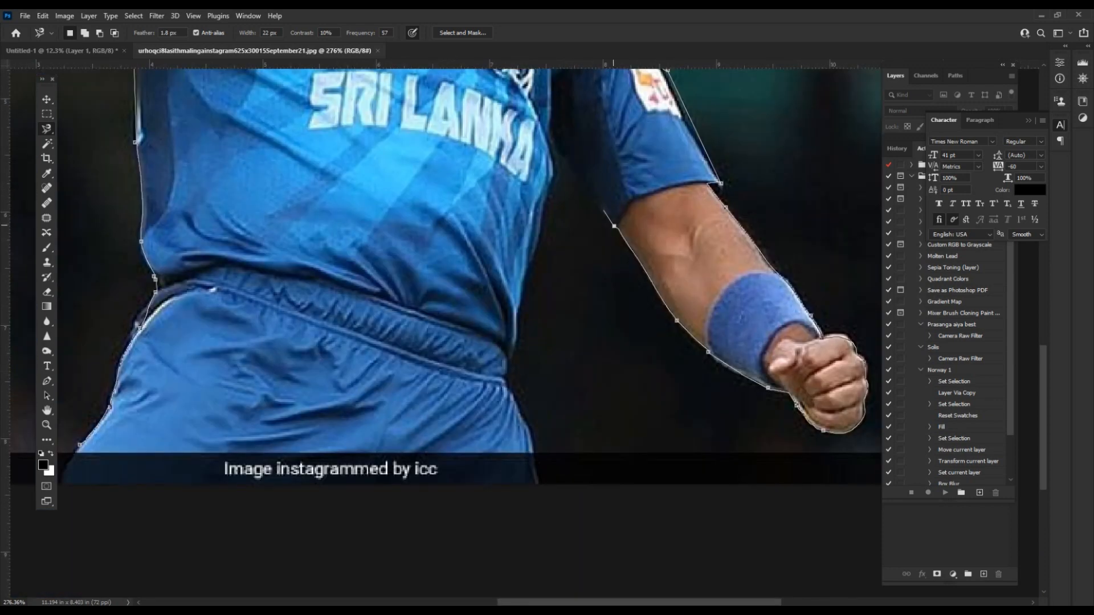
left_click_drag(551, 188, 508, 364)
left_click_drag(497, 450, 765, 431)
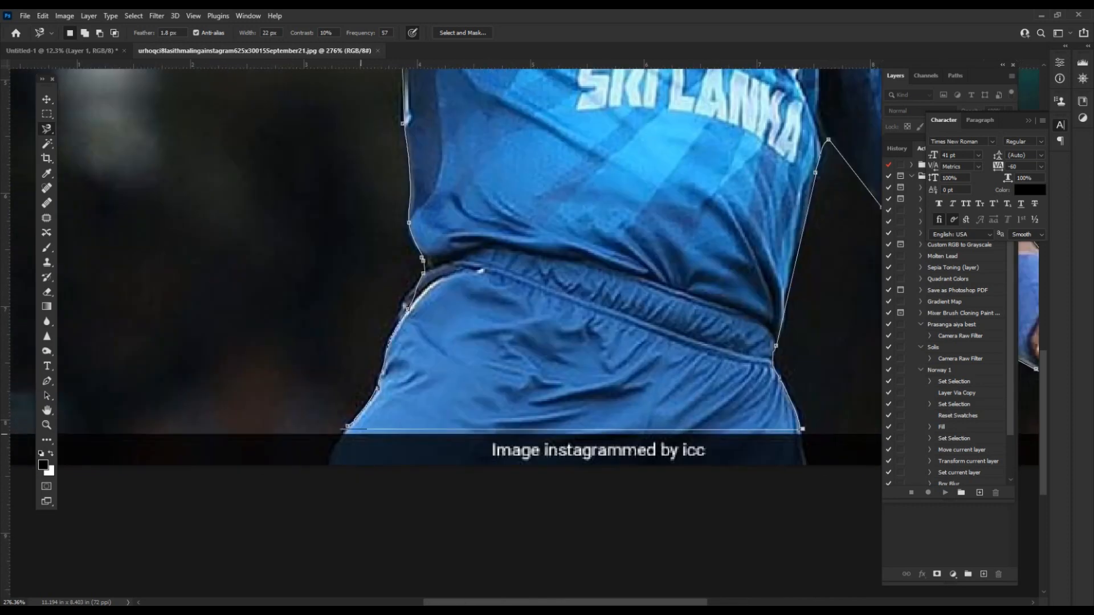
Close the outline, feather the selection, copy the player and return to the stadium tab.
left_click(348, 428)
right_click(398, 191)
left_click(425, 216)
key("Return")
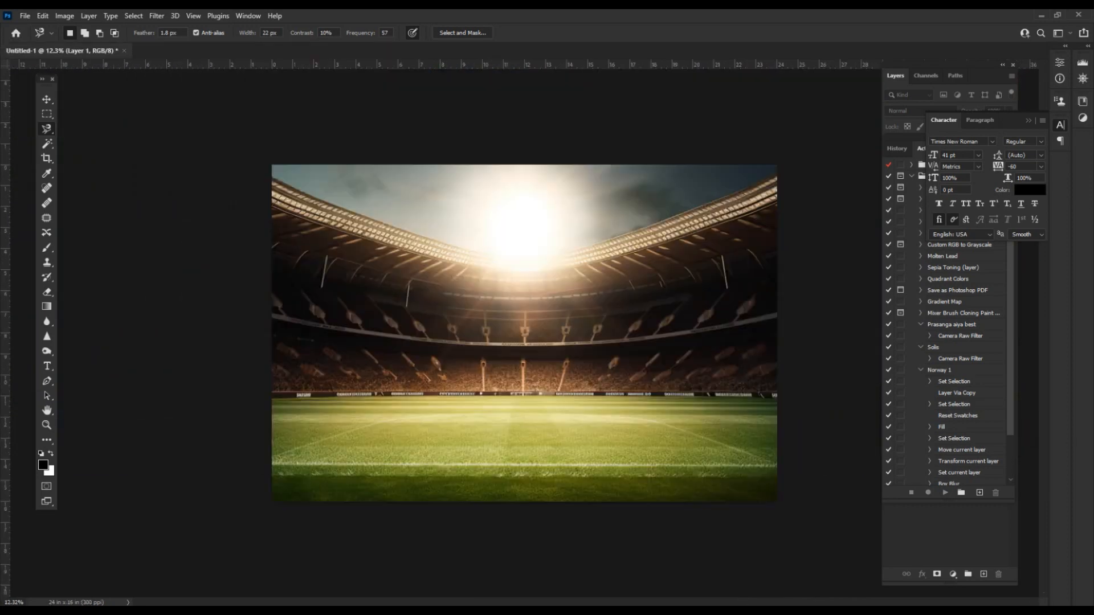
key("ctrl+t")
key("Escape")
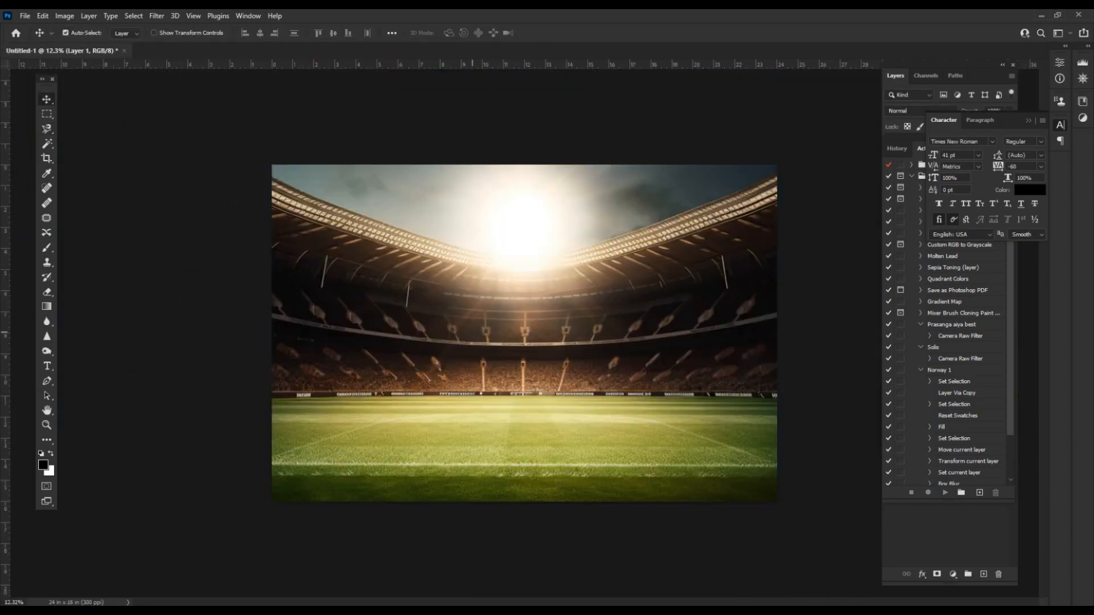
Paste the player, enlarge him and place him at the canvas's bottom-left.
key("ctrl+v")
key("ctrl+t")
left_click_drag(545, 354, 661, 467)
mouse_move(538, 375)
left_mouse_down()
mouse_move(416, 400)
mouse_move(421, 409)
mouse_move(416, 362)
mouse_move(418, 377)
left_mouse_up()
key("Return")
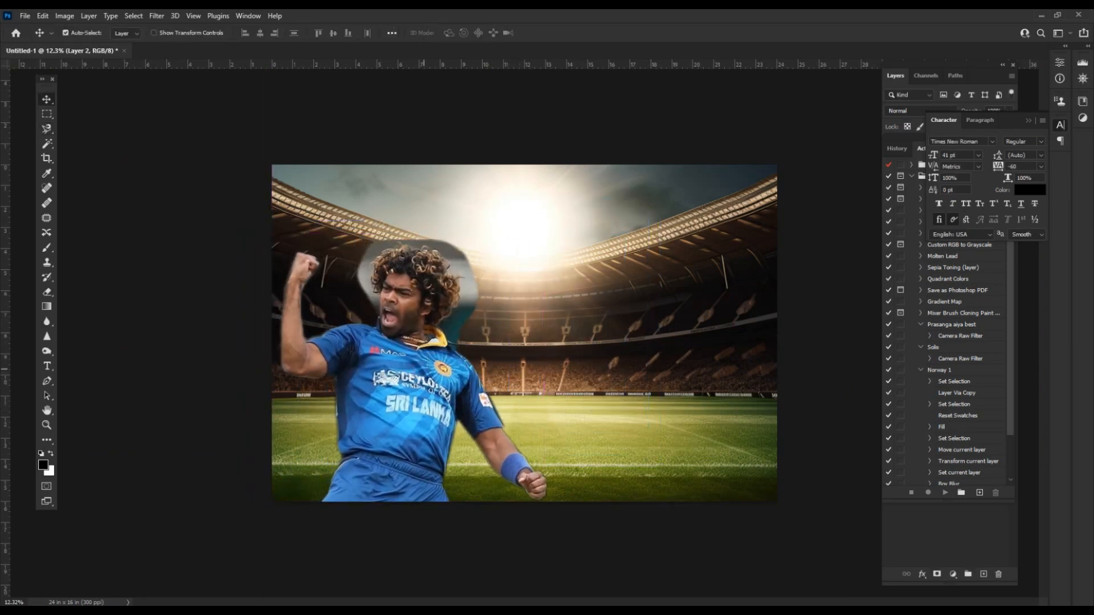
Erase at full strength the grey patch around the head and teal haze by the collar.
scroll(421, 318, "down", 1)
scroll(421, 318, "up", 4)
key("e")
scroll(425, 319, "up", 1)
key("0")
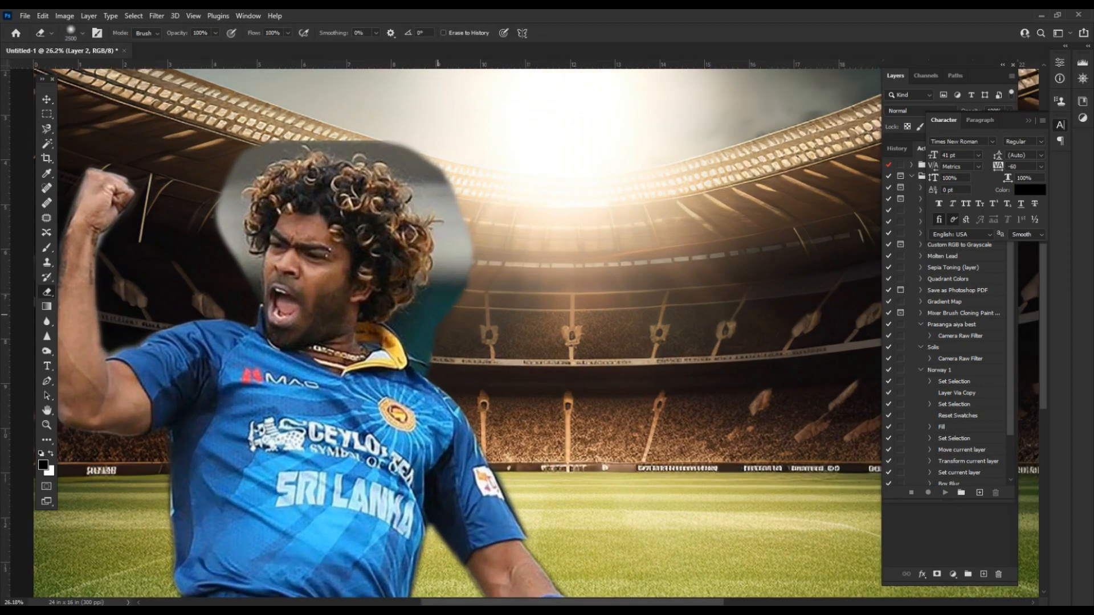
mouse_move(460, 295)
left_mouse_down()
mouse_move(438, 182)
mouse_move(245, 159)
mouse_move(233, 256)
mouse_move(417, 151)
mouse_move(460, 253)
mouse_move(405, 157)
mouse_move(233, 214)
mouse_move(227, 268)
left_mouse_up()
scroll(228, 272, "up", 2)
key("bracketleft")
key("bracketleft")
scroll(228, 246, "up", 1)
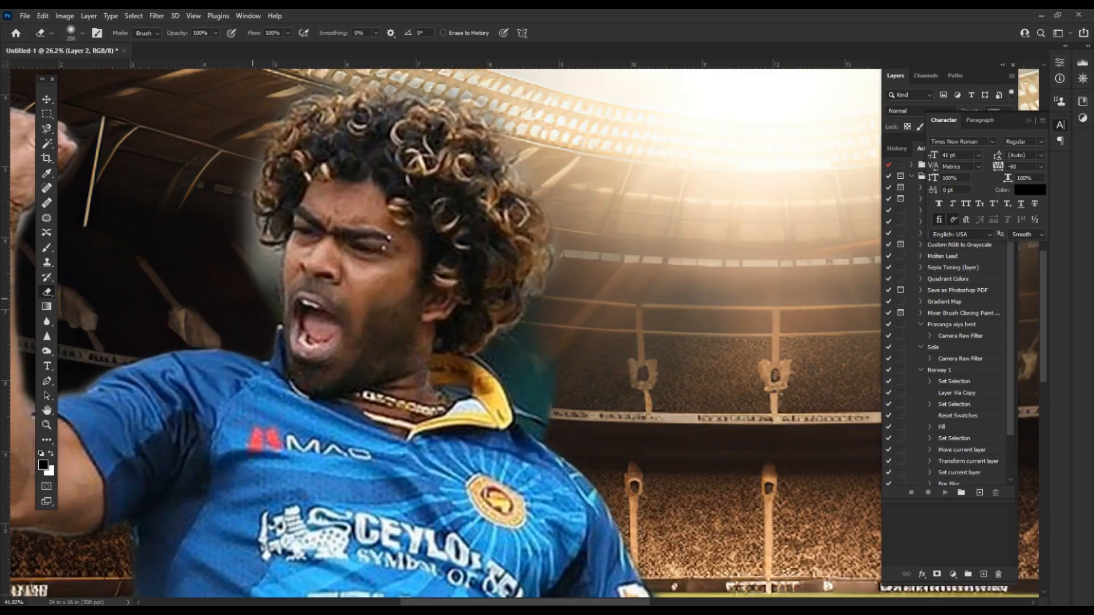
key("bracketleft")
mouse_move(516, 354)
left_mouse_down()
mouse_move(547, 373)
mouse_move(562, 251)
left_mouse_up()
Erase the remaining halo above the hair, along the raised arm, torso and forearm.
scroll(570, 247, "down", 5)
key("bracketright")
key("bracketright")
key("bracketright")
key("bracketright")
mouse_move(552, 208)
left_mouse_down()
mouse_move(433, 137)
mouse_move(358, 240)
left_mouse_up()
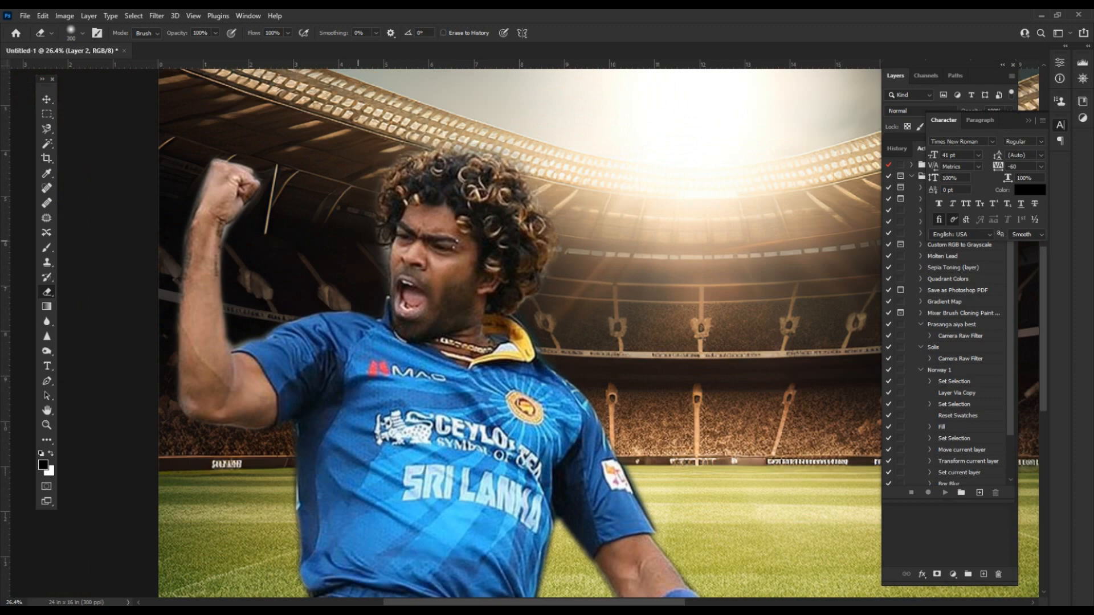
scroll(259, 228, "up", 2)
key("bracketleft")
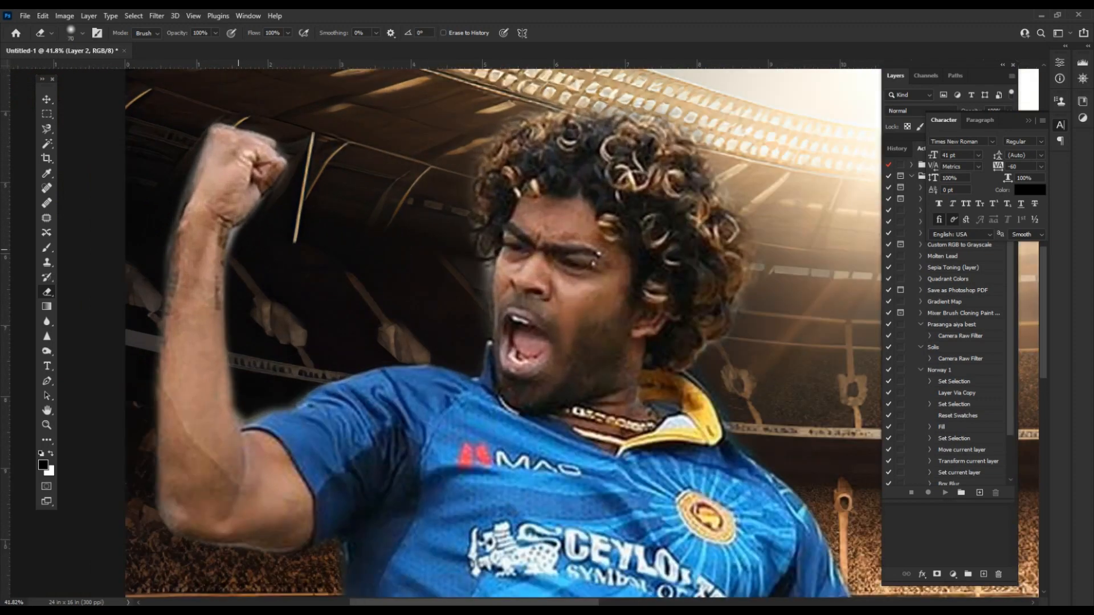
left_click_drag(198, 135, 170, 265)
scroll(350, 285, "down", 6)
scroll(515, 468, "up", 6)
mouse_move(505, 483)
left_mouse_down()
mouse_move(449, 281)
mouse_move(544, 331)
mouse_move(580, 405)
left_mouse_up()
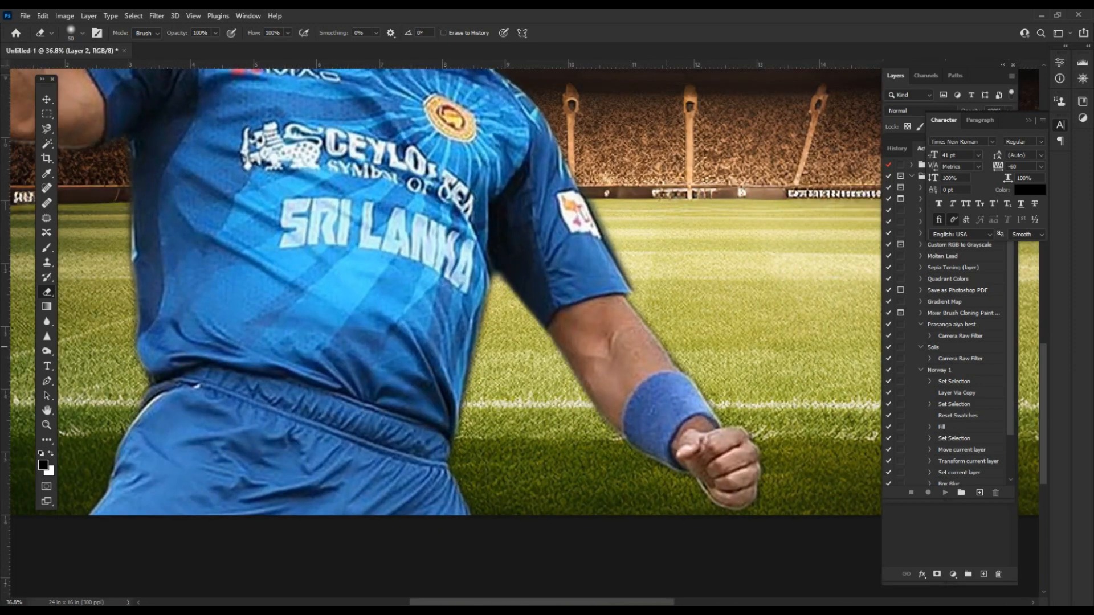
left_click_drag(666, 347, 680, 368)
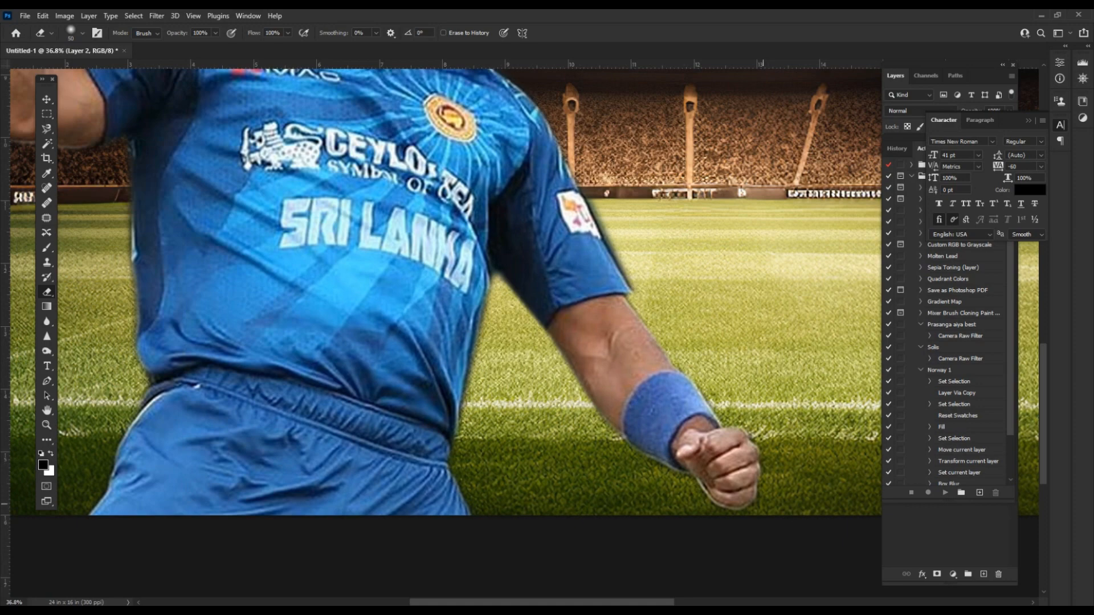
Erase the dark halo along the sleeve and nudge the player cutout slightly right.
left_click_drag(239, 239, 573, 424)
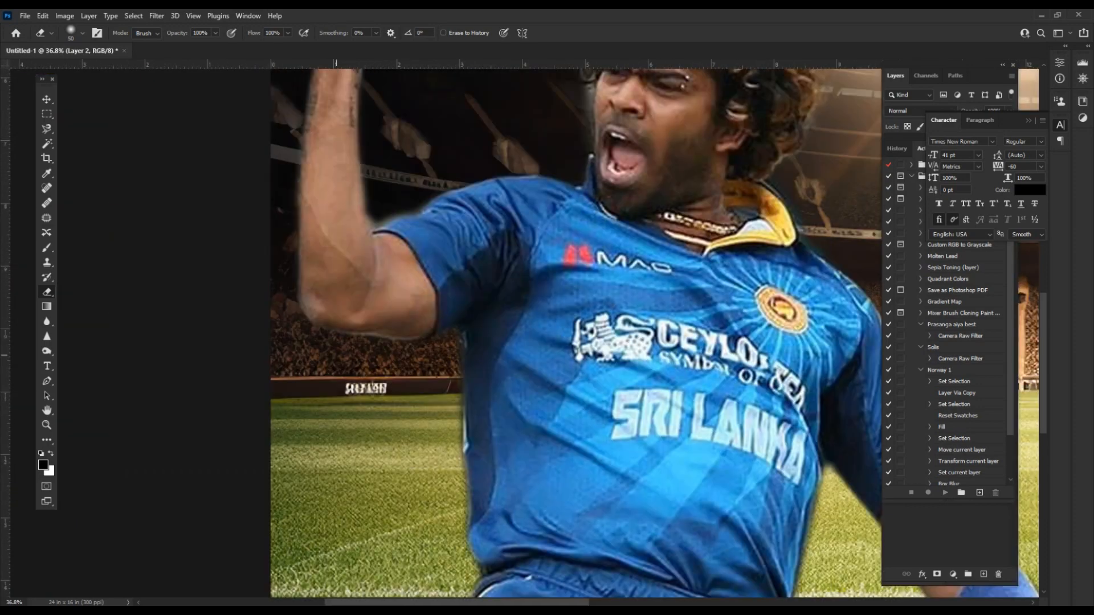
scroll(446, 335, "down", 2)
left_click_drag(446, 335, 270, 408)
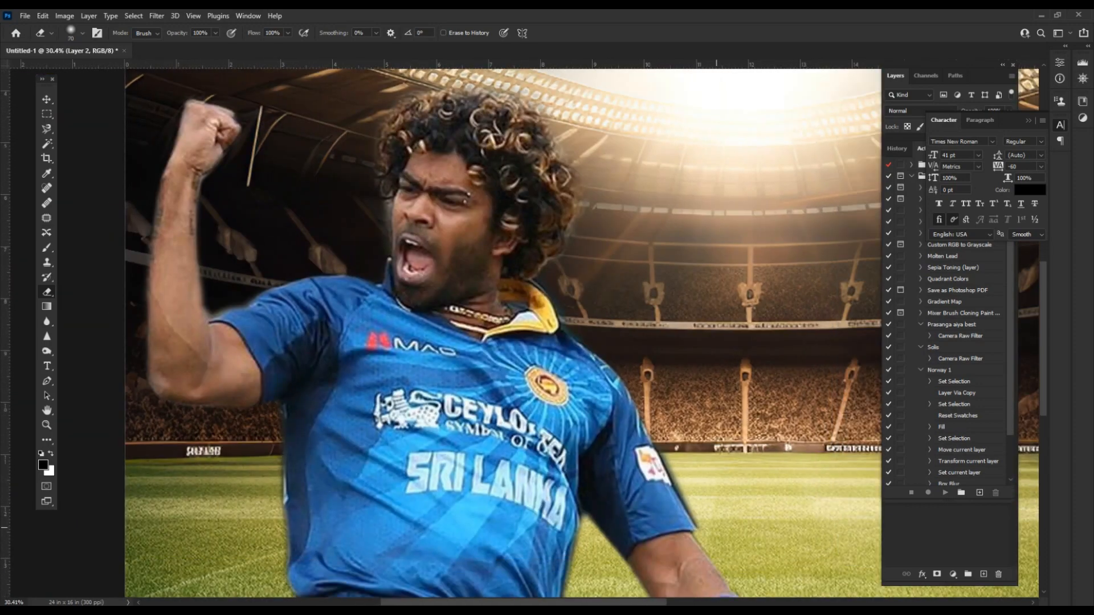
left_click_drag(672, 470, 668, 459)
scroll(374, 341, "down", 4)
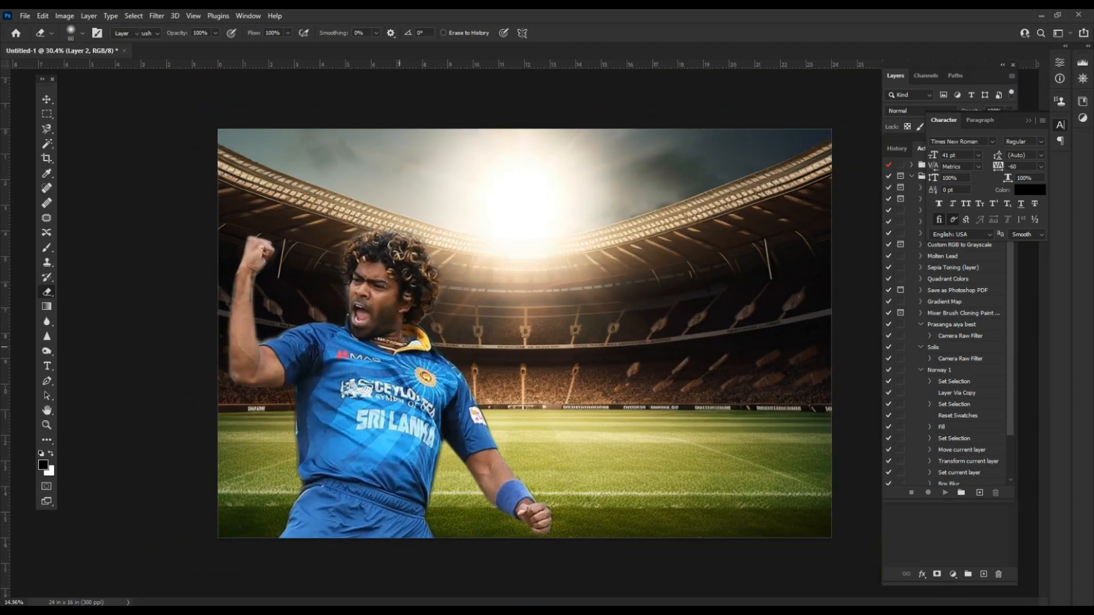
key("v")
left_click_drag(379, 343, 392, 368)
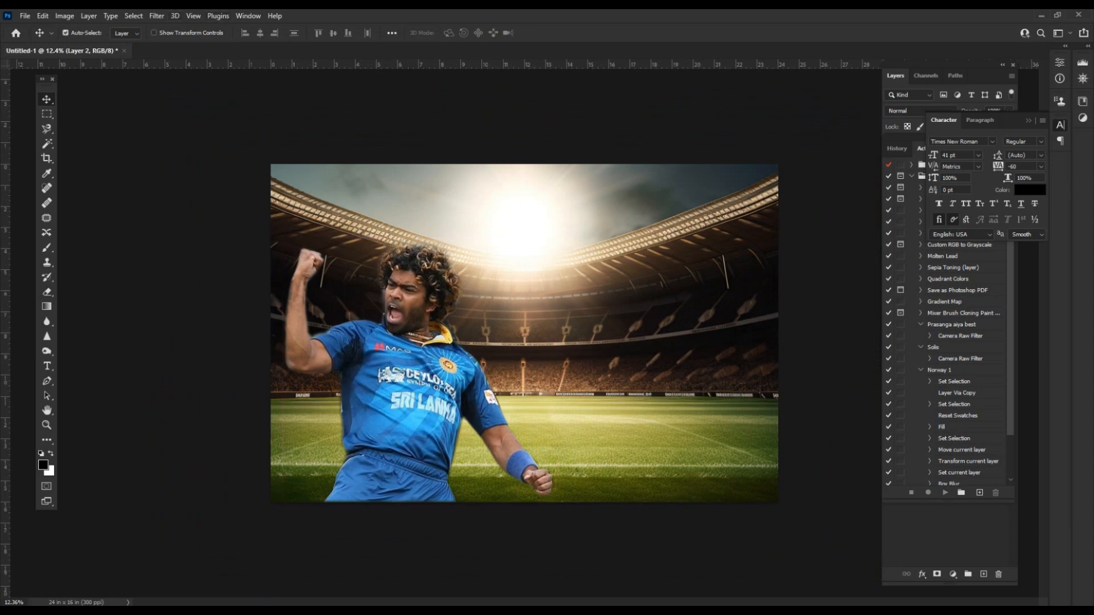
Apply Camera Raw Filter with the 'game finish 123456' preset and Noise Reduction 25.
left_click(156, 16)
left_click(188, 101)
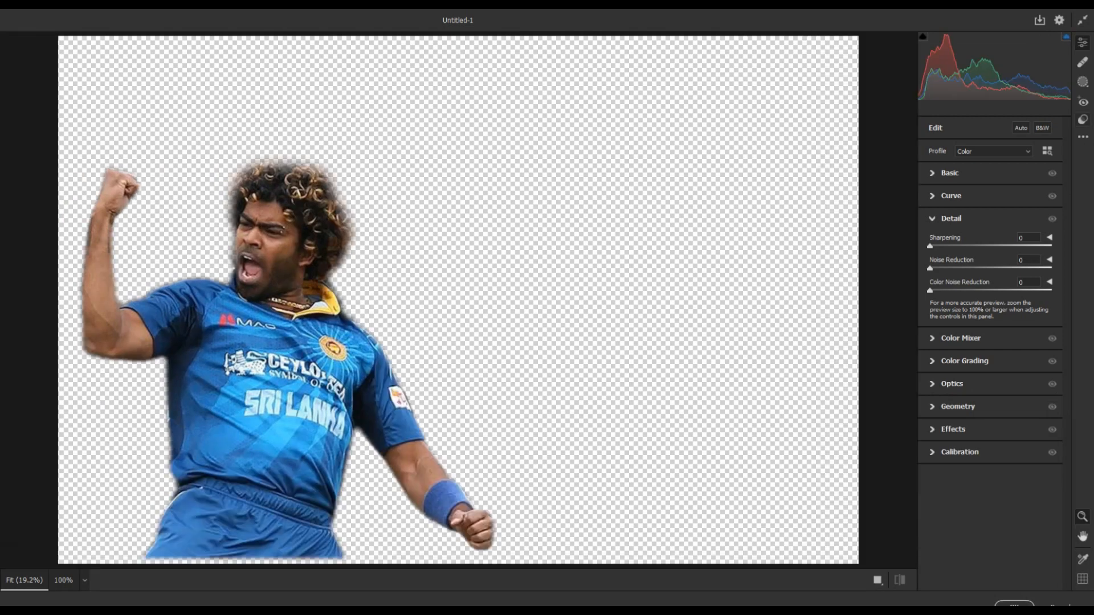
left_click(968, 335)
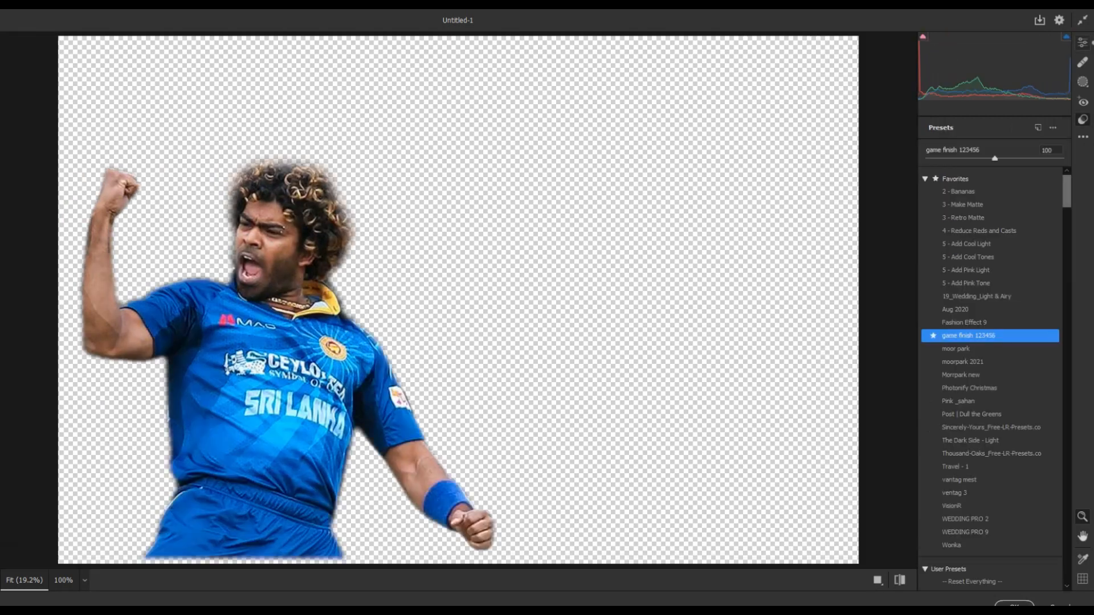
left_click(1082, 43)
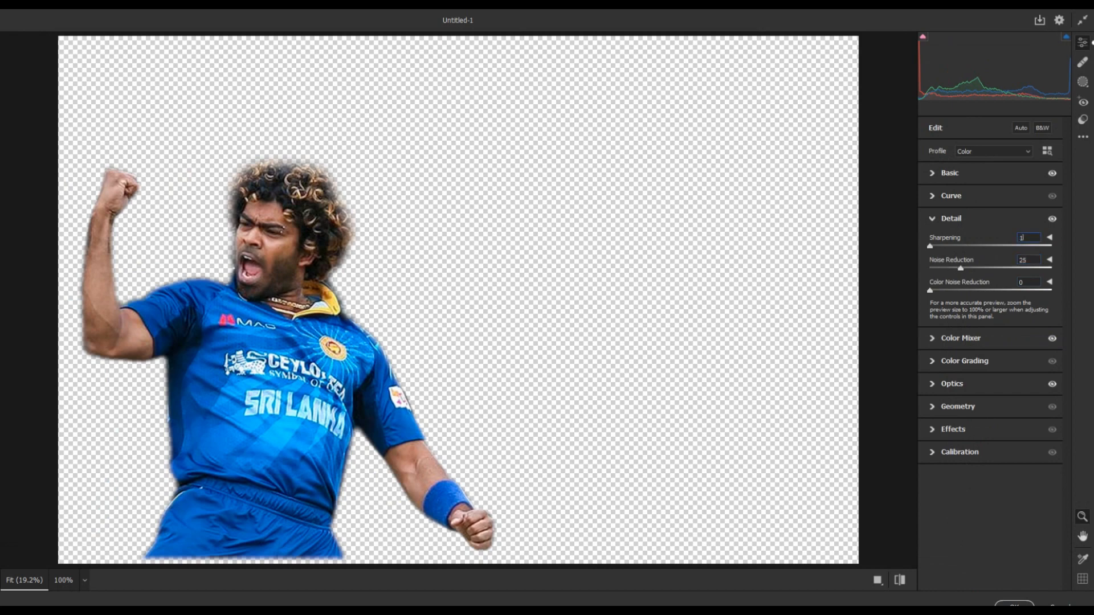
left_click(1013, 604)
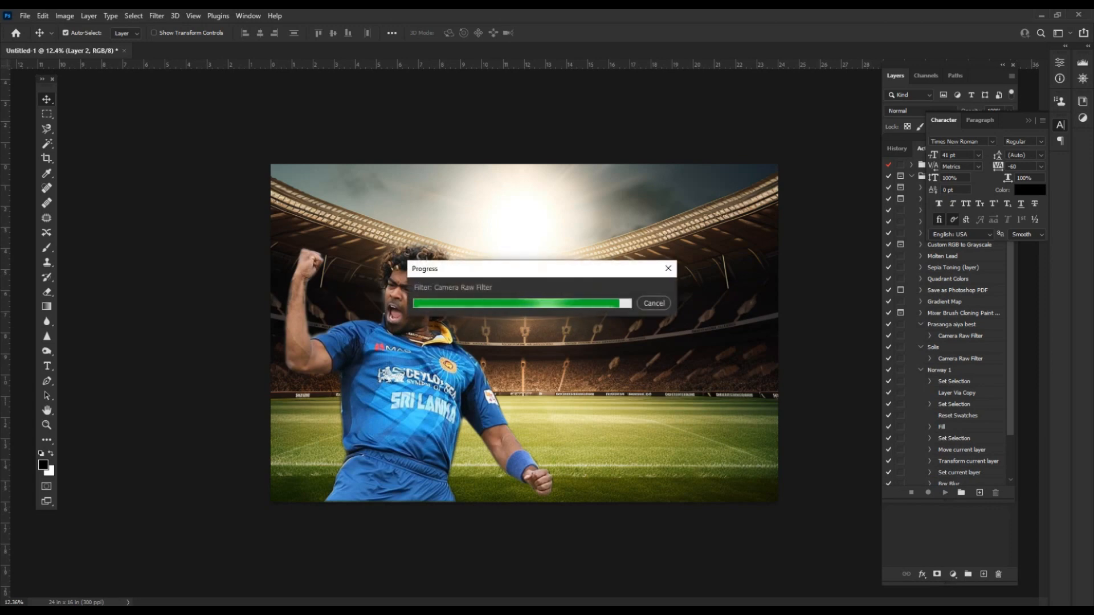
scroll(524, 334, "down", 4)
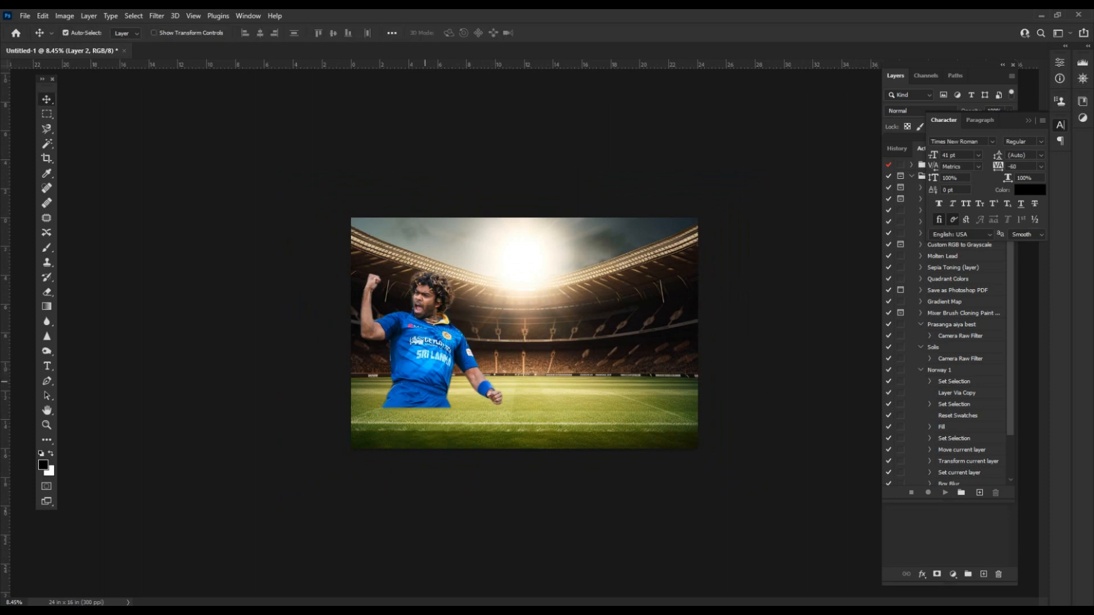
Fill a new-layer strip along the banner bottom with bright blue.
key("m")
left_click_drag(351, 409, 699, 450)
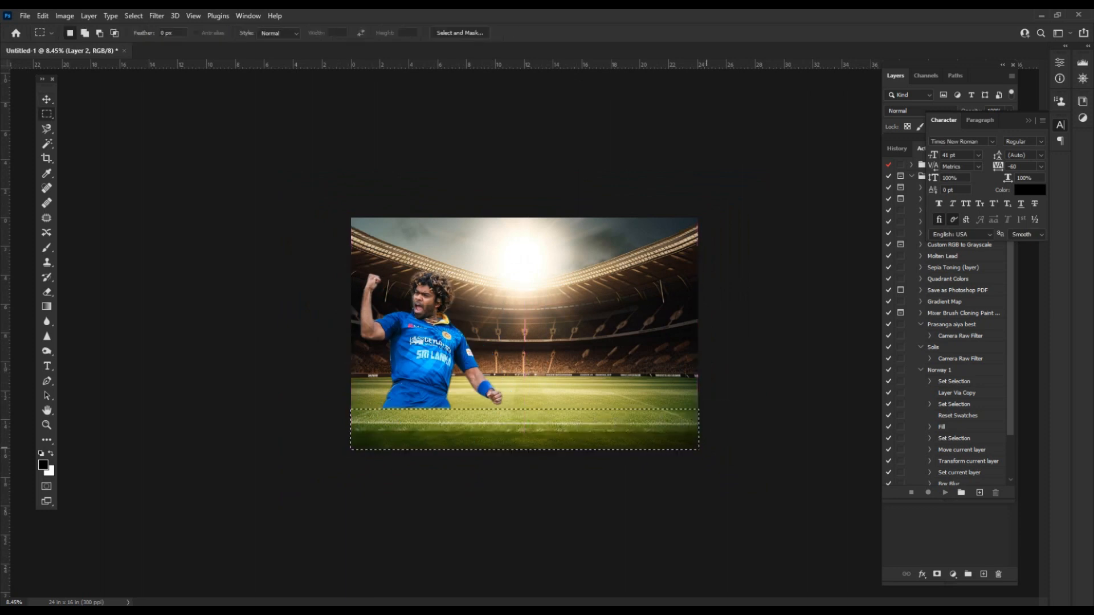
key("ctrl+shift+n")
key("Return")
key("i")
left_click(43, 465)
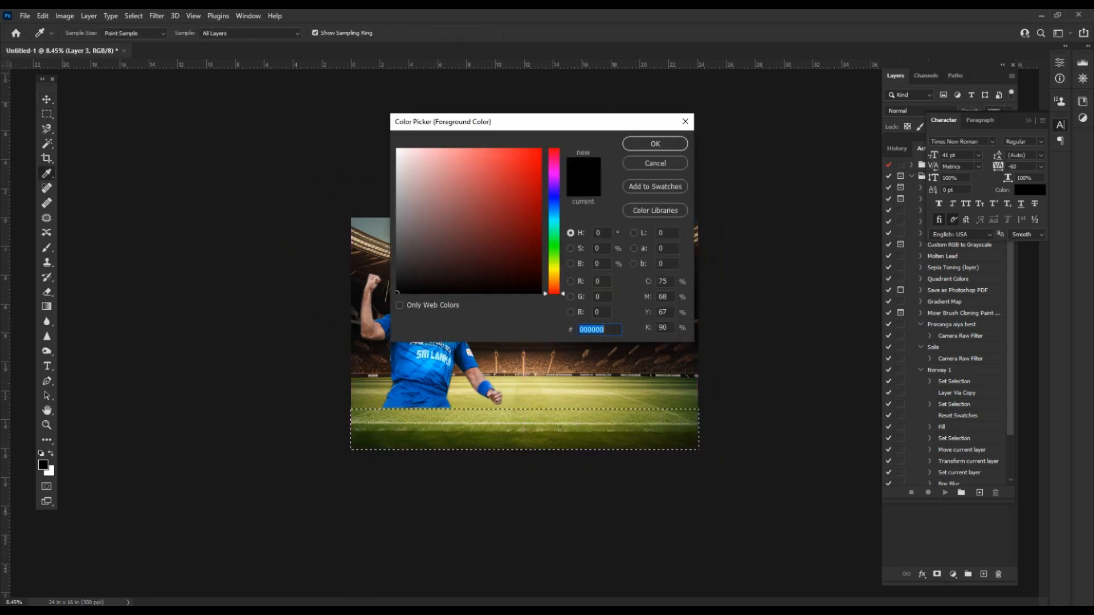
left_click(553, 198)
left_click(540, 150)
left_click(654, 144)
key("alt+BackSpace")
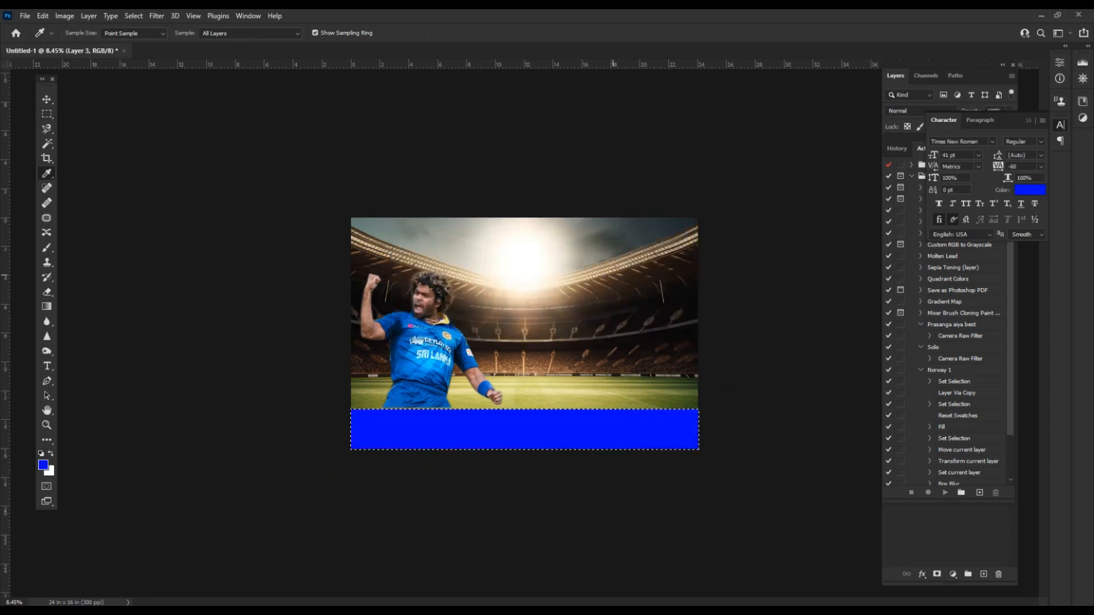
key("ctrl+d")
key("v")
Select the stadium layer and copy the club name line from the Word notes.
scroll(739, 358, "up", 2)
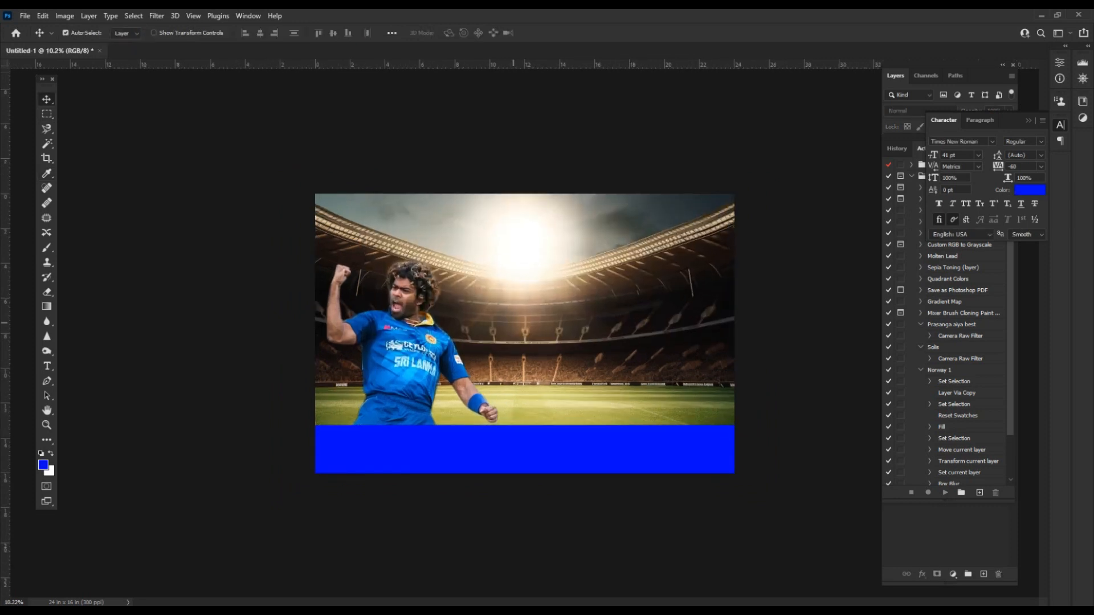
left_click(409, 365)
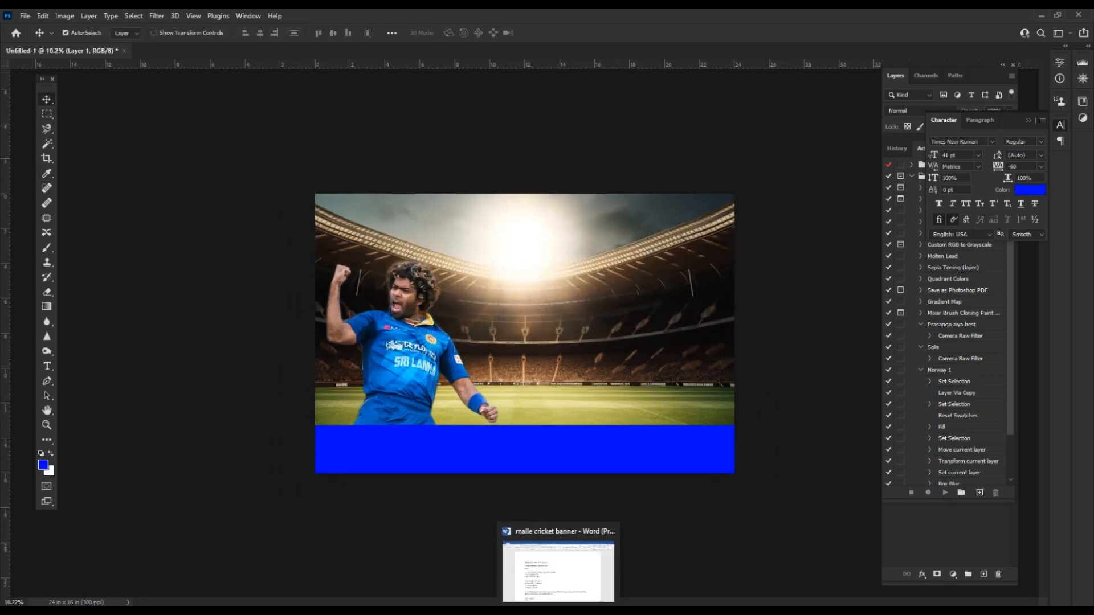
left_click(559, 609)
triple_click(329, 222)
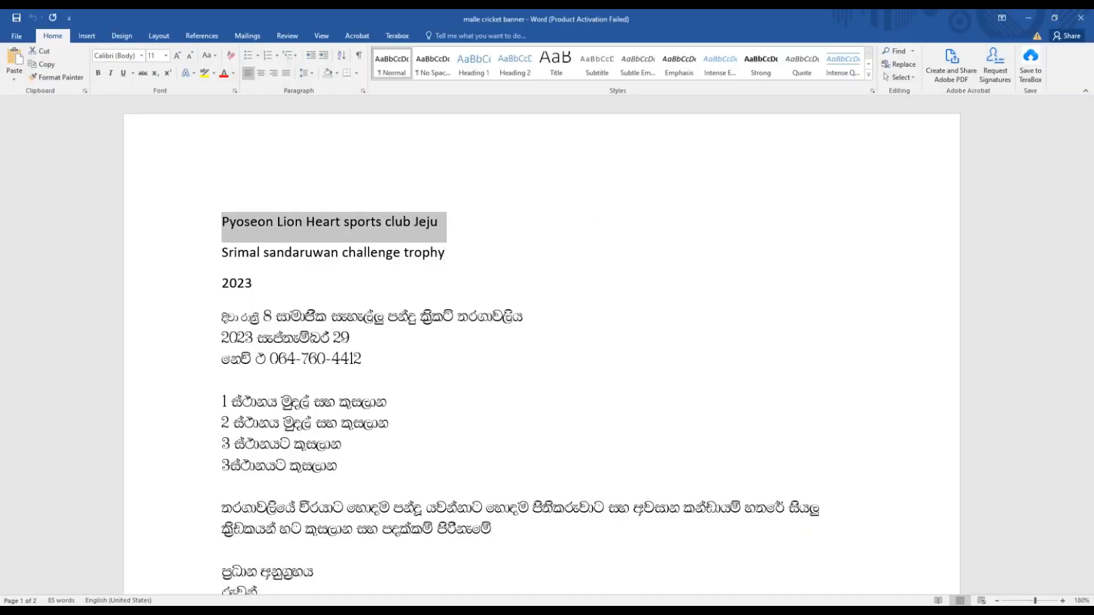
key("alt+Tab")
Paste the club name as text in all capitals with the Snickers Straight font, slightly larger.
key("t")
left_click(442, 220)
key("ctrl+v")
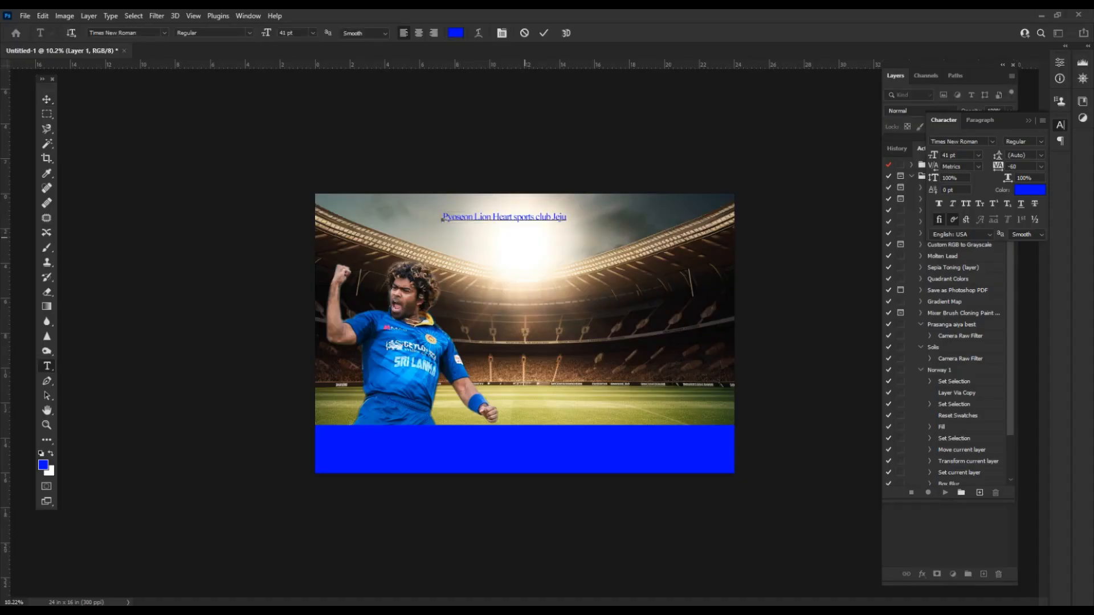
key("ctrl+a")
key("ctrl+shift+k")
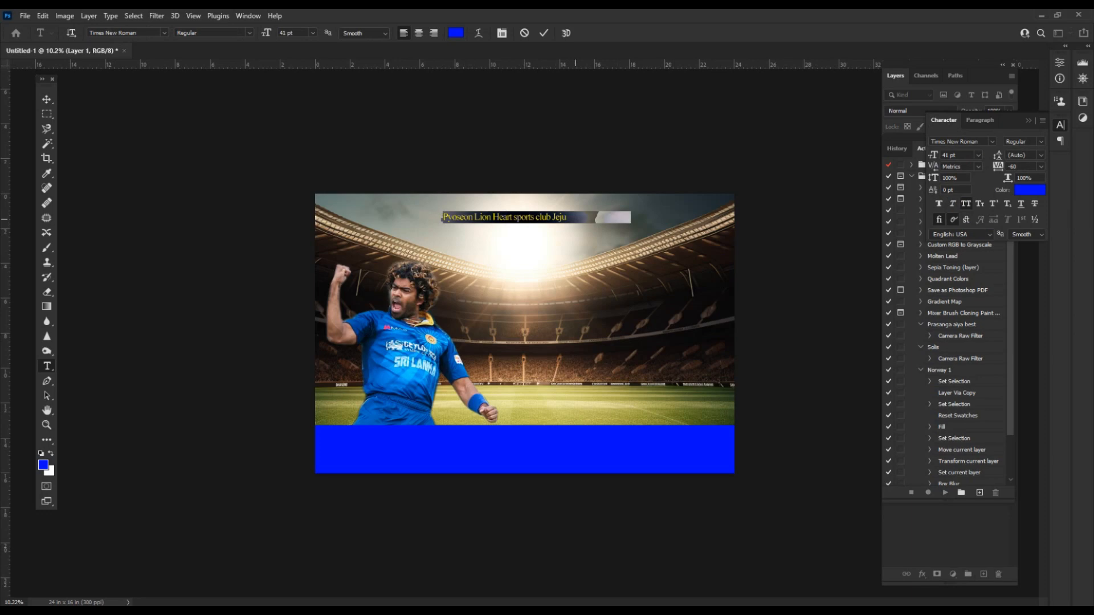
left_click(991, 142)
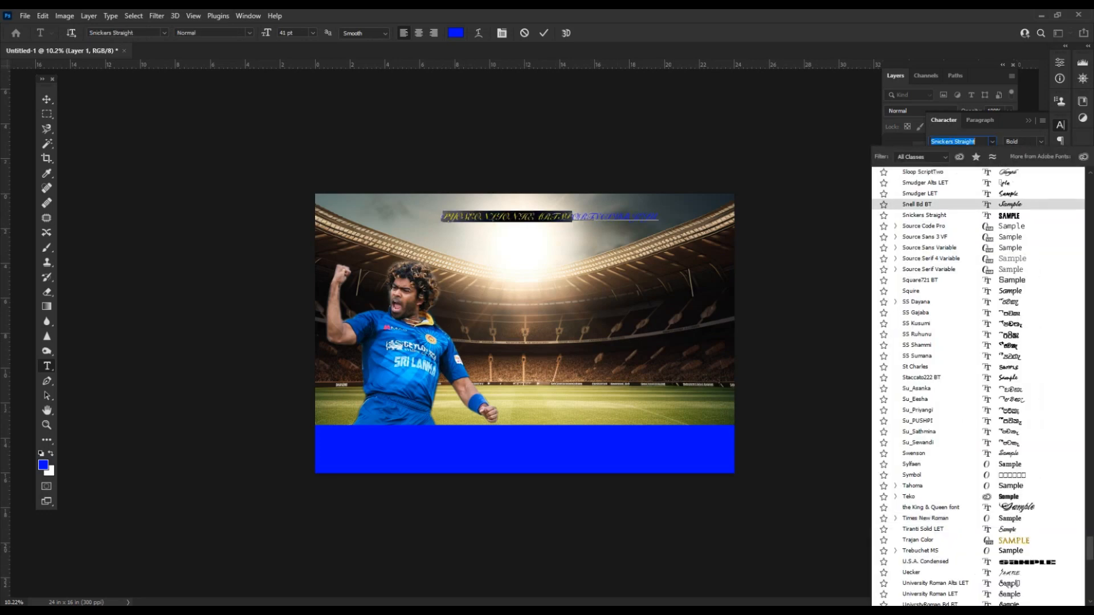
left_click(924, 215)
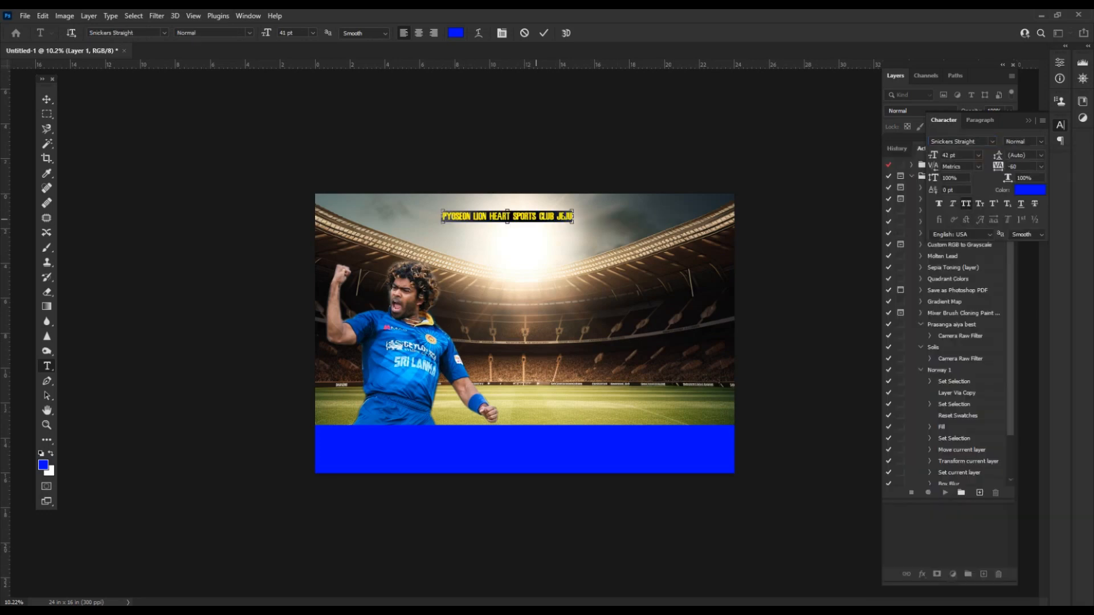
key("ctrl+shift+period")
key("ctrl+shift+period")
key("ctrl+shift+period")
key("ctrl+shift+period")
key("ctrl+shift+period")
key("ctrl+shift+period")
key("ctrl+shift+period")
key("ctrl+shift+period")
key("ctrl+Return")
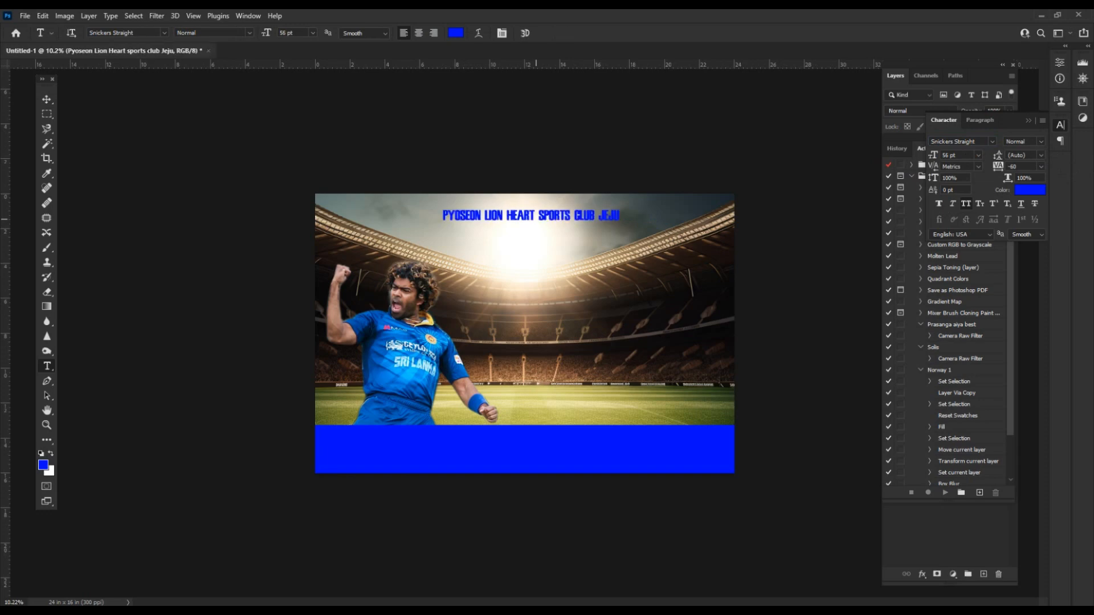
Enlarge the heading with Free Transform and centre it across the banner top.
key("ctrl+t")
left_click_drag(618, 222, 666, 238)
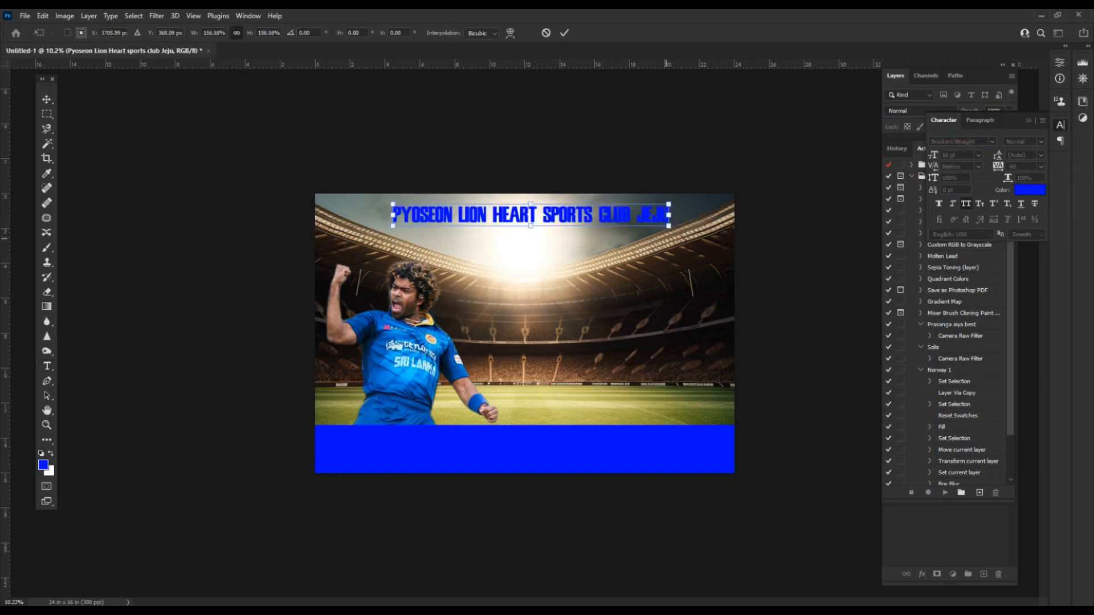
key("Return")
scroll(666, 238, "up", 1)
key("v")
left_click_drag(567, 191, 559, 192)
left_click(894, 75)
Open the heading's Blending Options and add a Color Overlay, set to black at first.
right_click(950, 179)
left_click(837, 86)
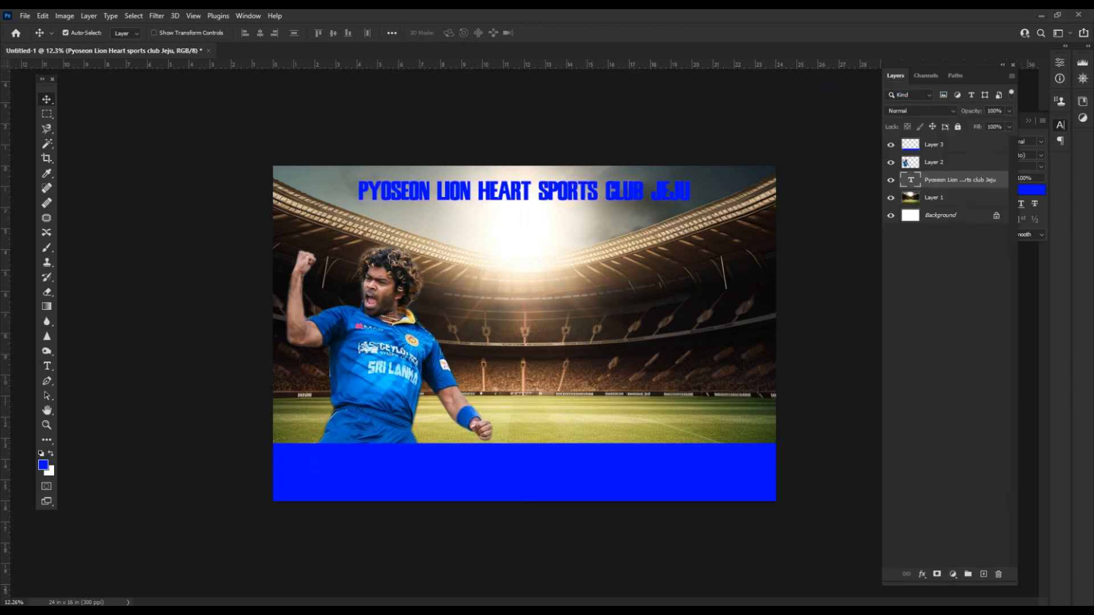
left_click(571, 311)
left_click(811, 198)
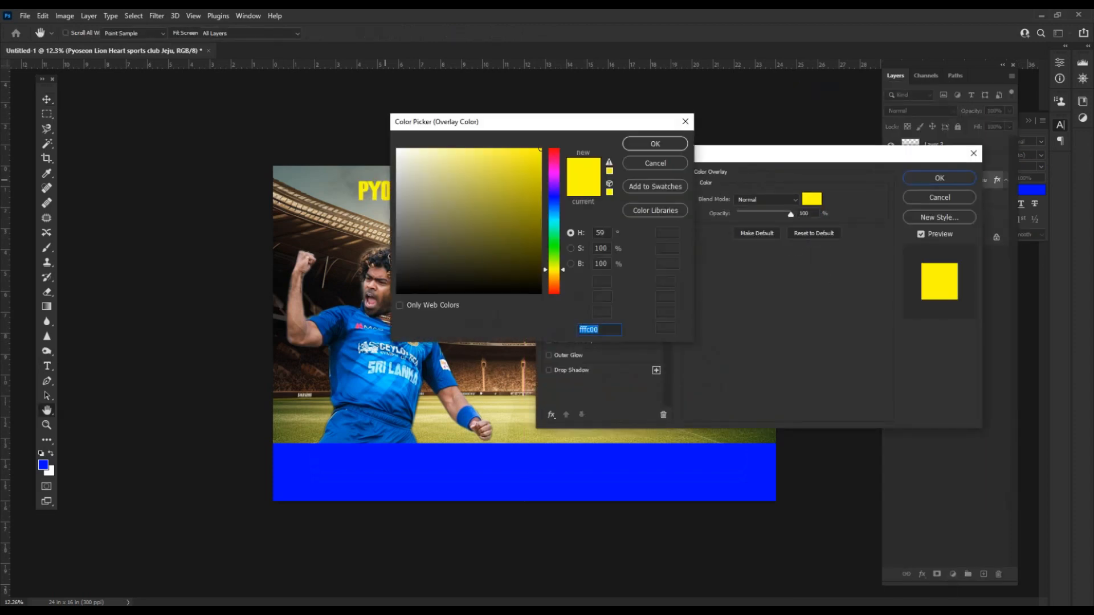
left_click_drag(417, 164, 397, 147)
left_click_drag(467, 120, 613, 237)
left_click_drag(544, 265, 686, 408)
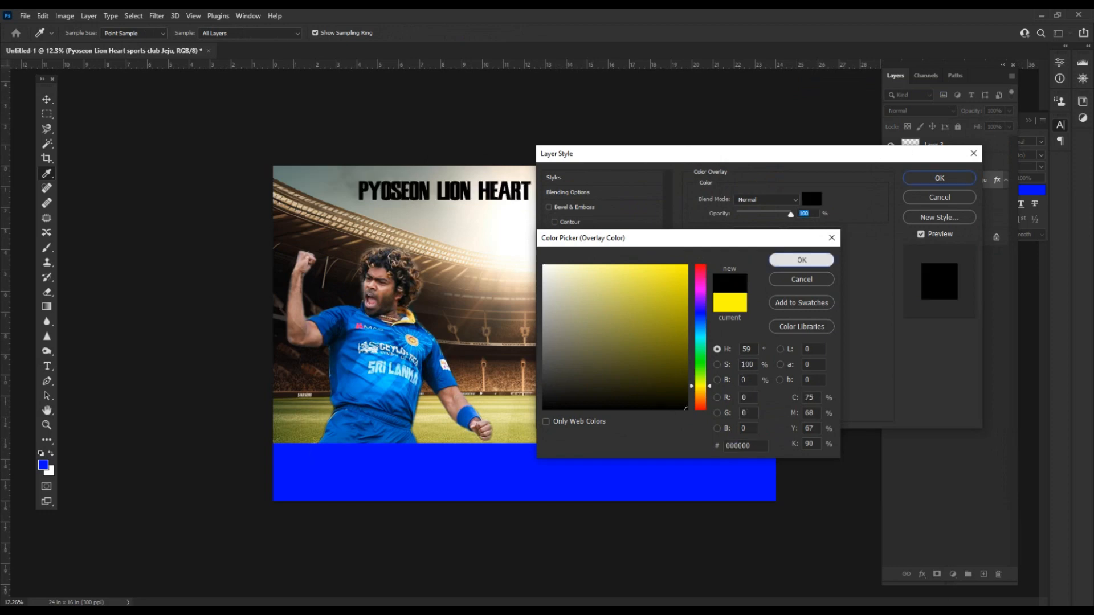
left_click(802, 260)
Add a white outside Stroke about 21 px wide to the heading.
left_click(570, 252)
left_click(724, 279)
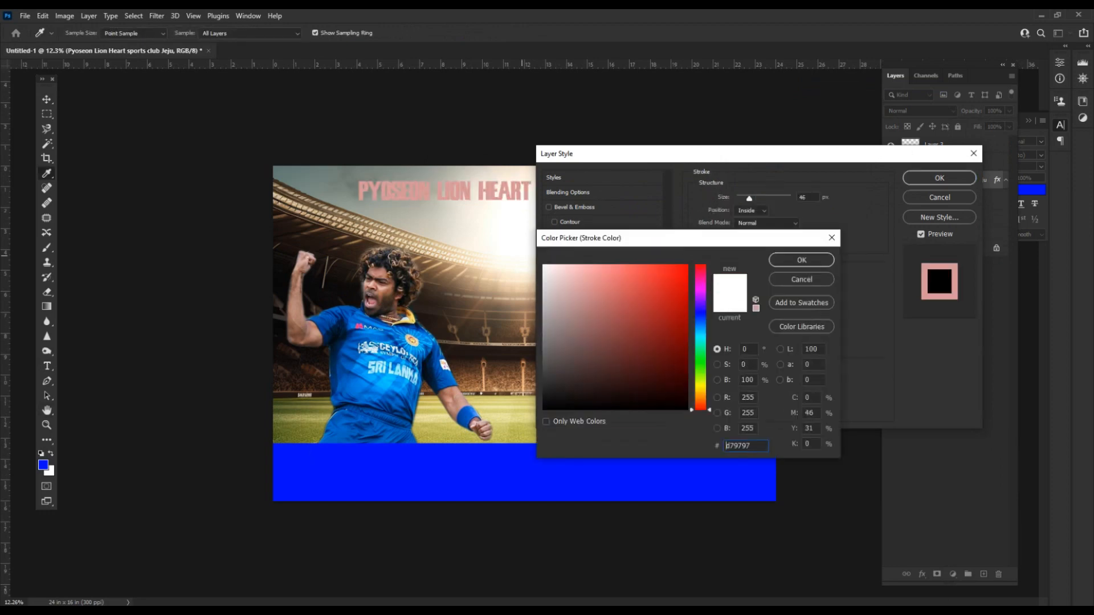
left_click(800, 258)
left_click(751, 210)
left_click(749, 222)
left_click_drag(749, 197, 744, 198)
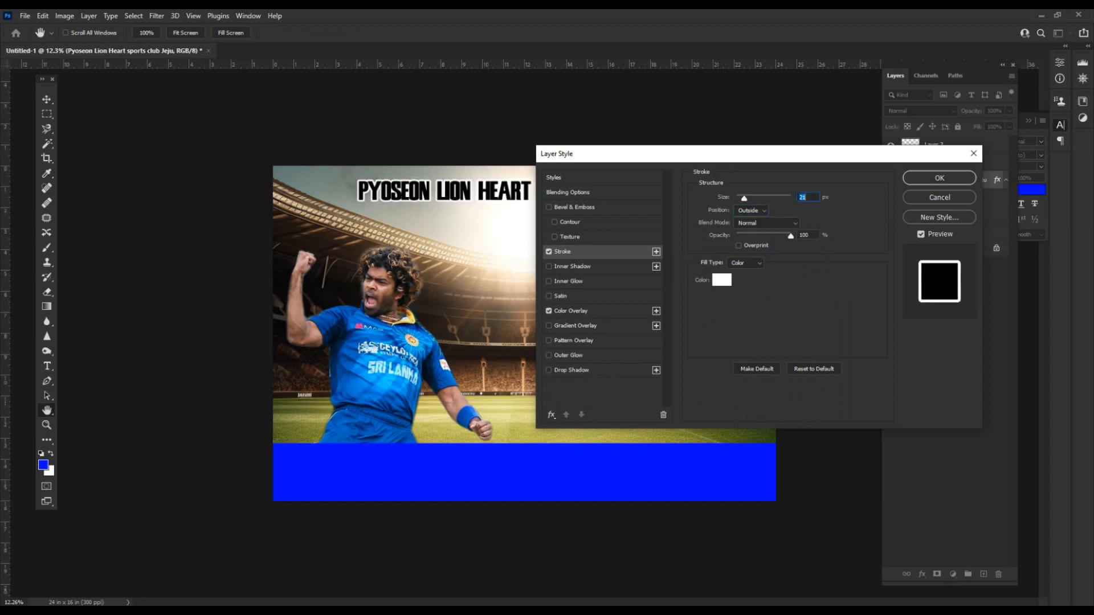
left_click(721, 280)
left_click(801, 259)
Change the overlay colour to red ff002a and thin the stroke to 13 px.
left_click(571, 311)
left_click(811, 199)
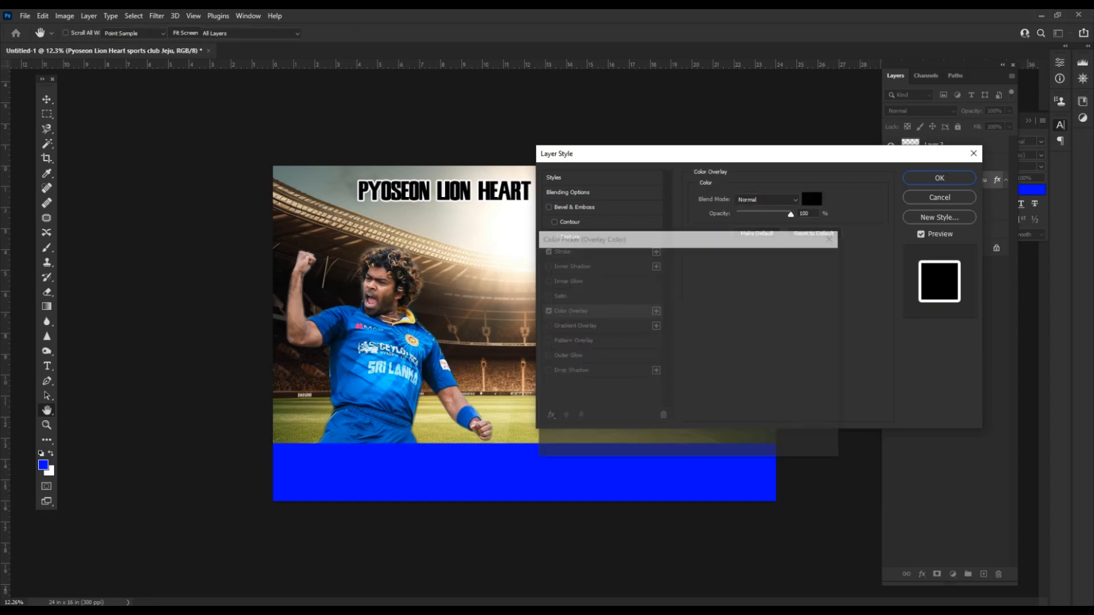
left_click(408, 317)
type("ff002a")
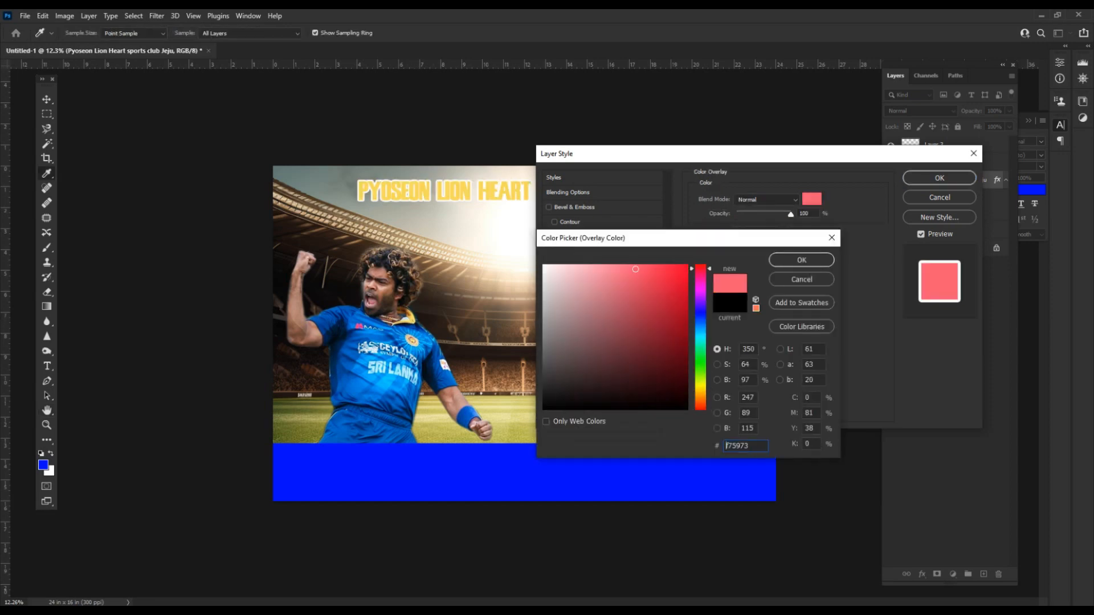
key("Return")
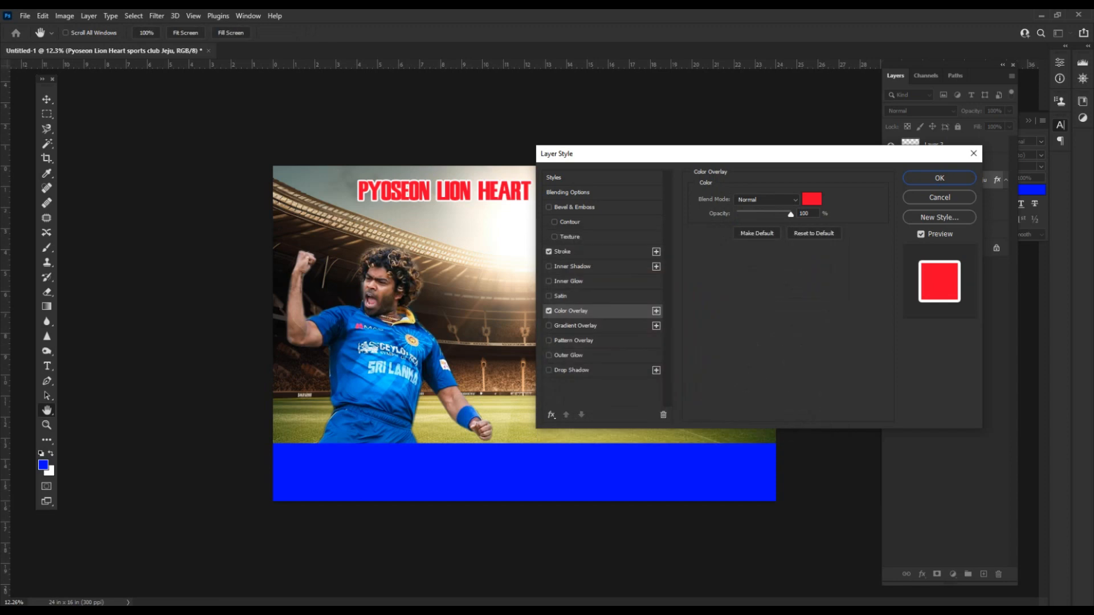
left_click(563, 251)
left_click_drag(745, 198, 742, 197)
Add a soft Drop Shadow to the heading and apply the layer styles.
left_click(571, 370)
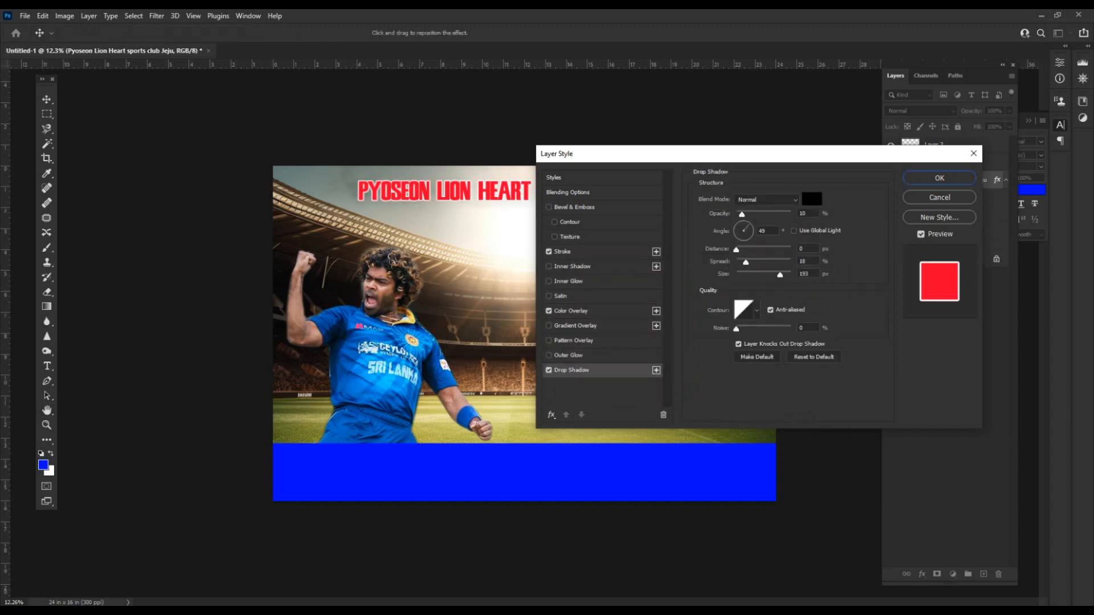
left_click(752, 249)
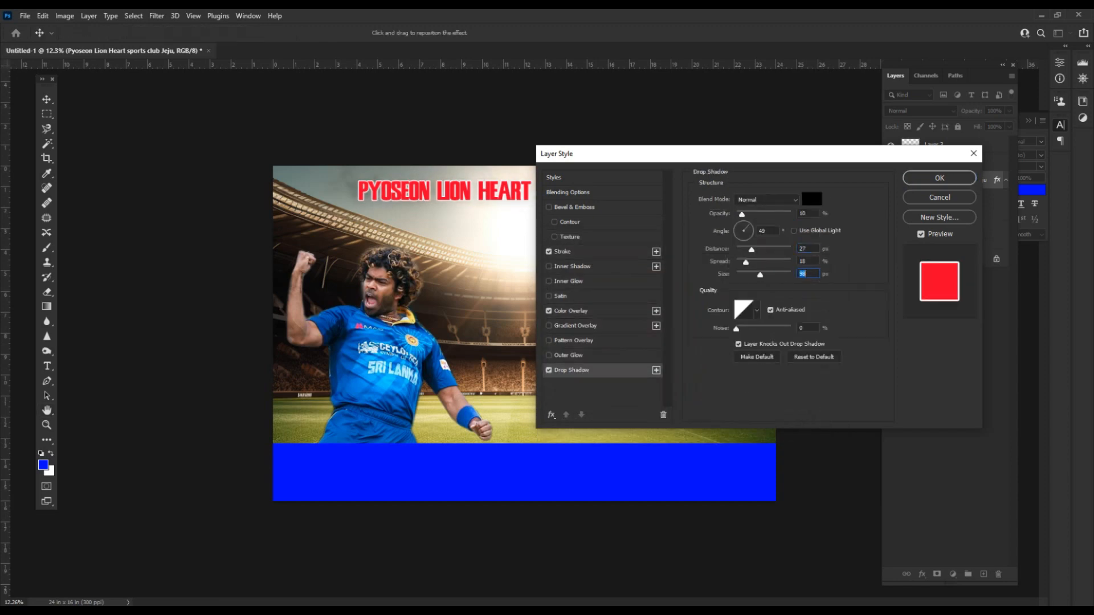
left_click_drag(742, 214, 753, 262)
left_click_drag(765, 214, 756, 214)
mouse_move(760, 275)
left_mouse_down()
mouse_move(736, 250)
mouse_move(765, 262)
mouse_move(751, 274)
left_mouse_up()
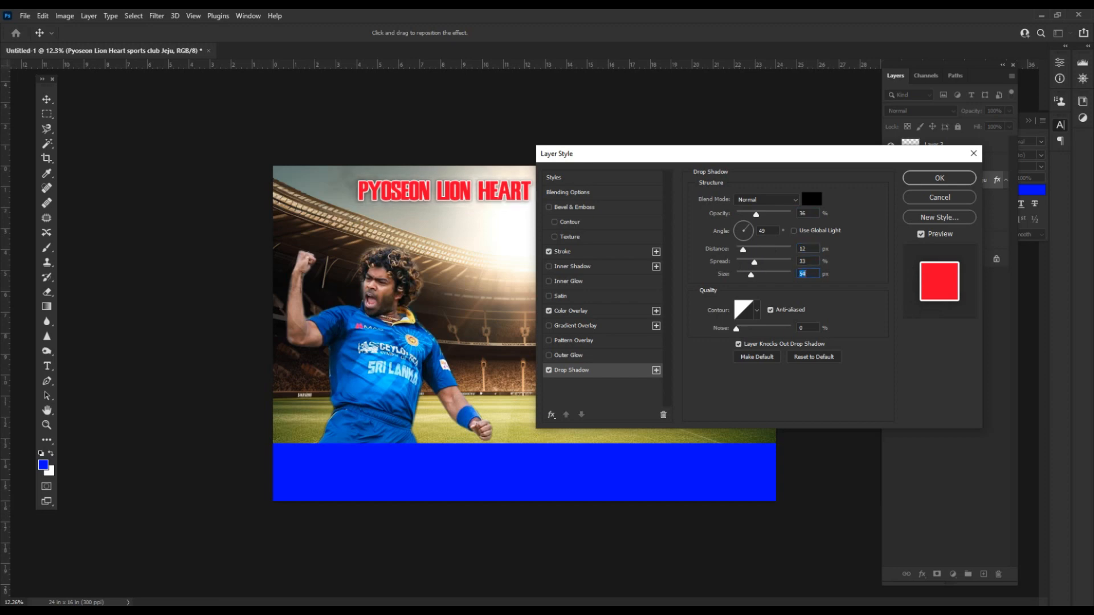
left_click(939, 178)
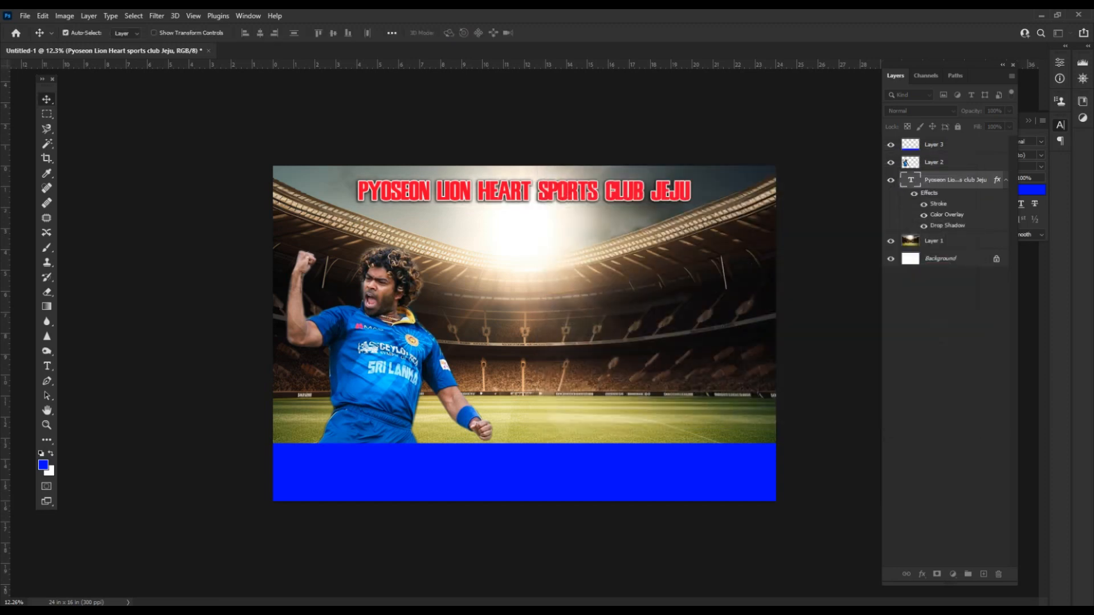
Reset the headline's letter spacing from -60 to 0 in the Character panel.
double_click(538, 198)
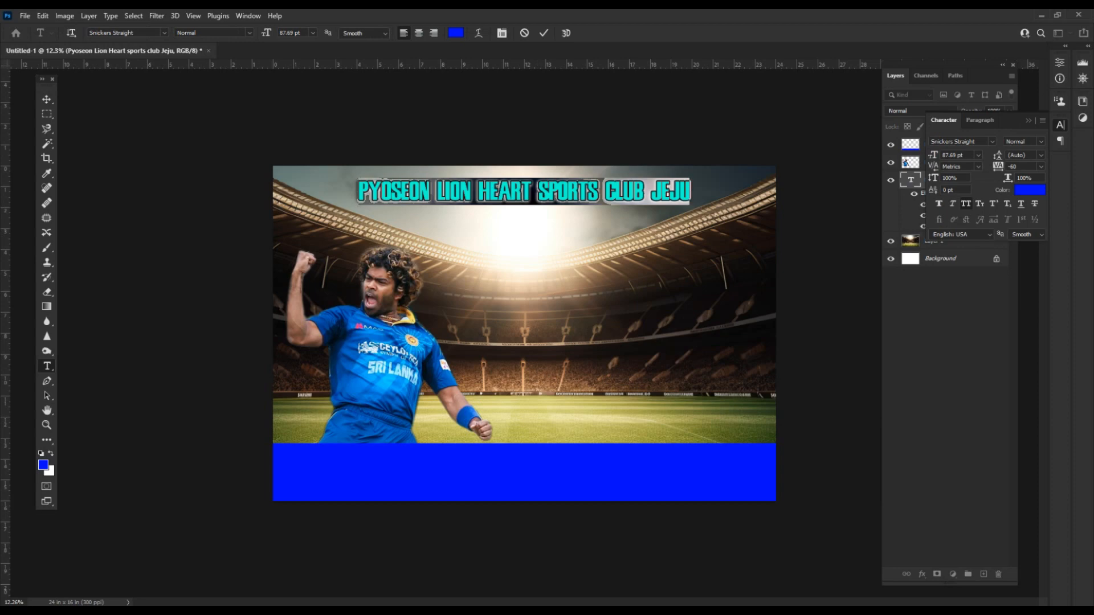
left_click(622, 197)
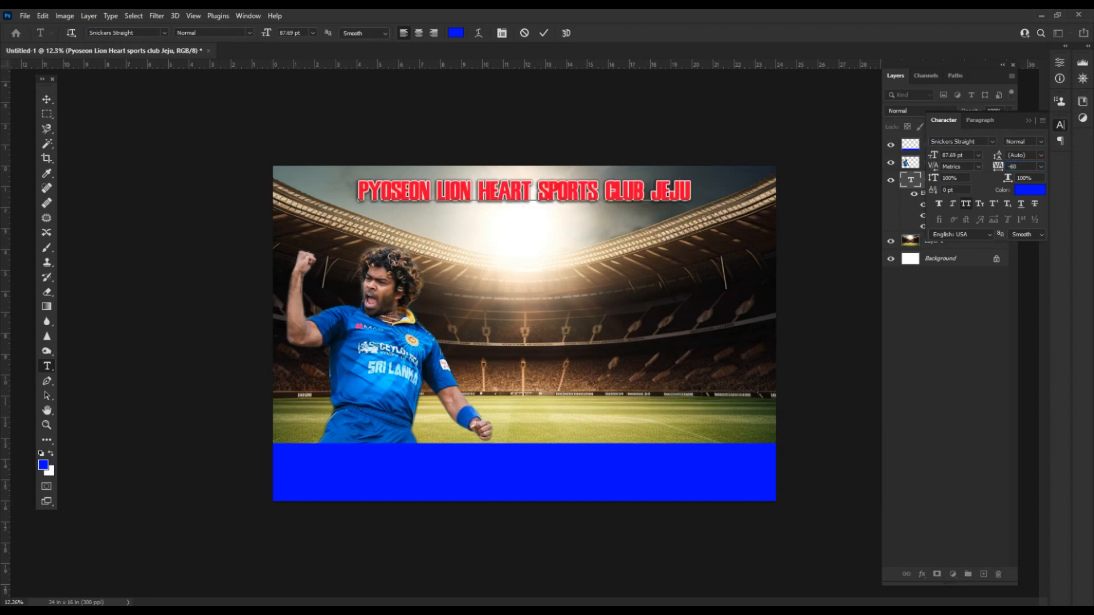
key("ctrl+a")
type("0")
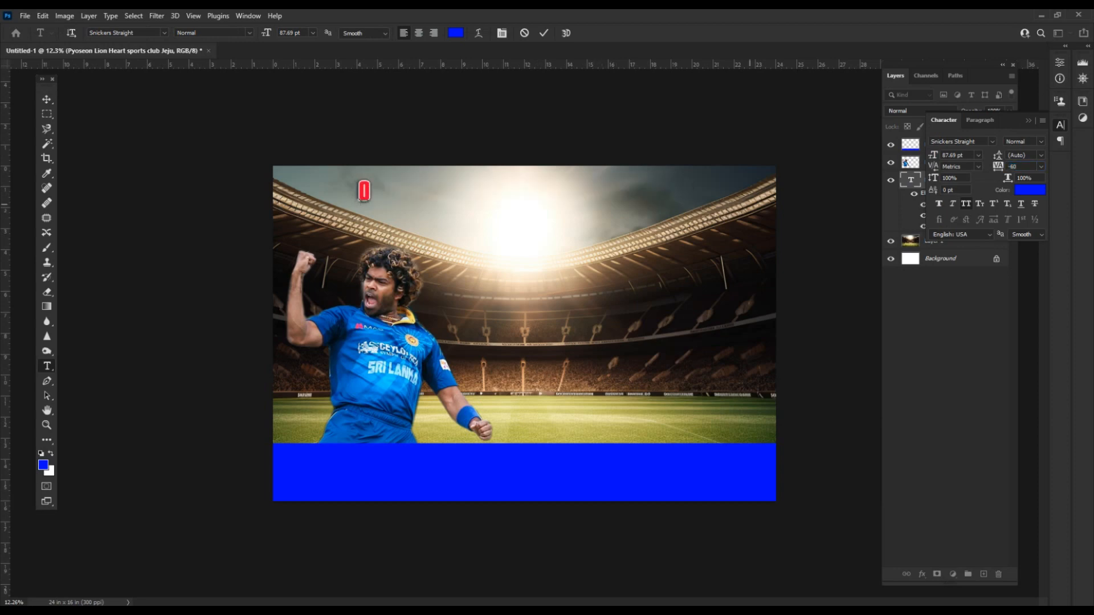
key("ctrl+z")
left_click(1040, 166)
left_click(1025, 234)
left_click(587, 191)
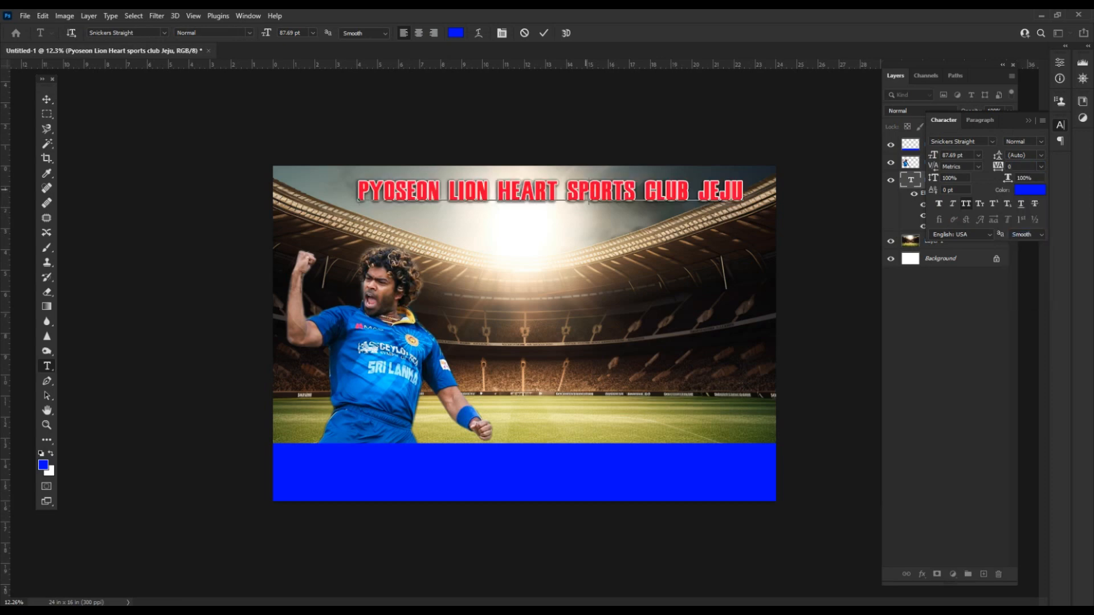
key("ctrl+Return")
Scale the headline down to about 88% with Free Transform.
key("ctrl+t")
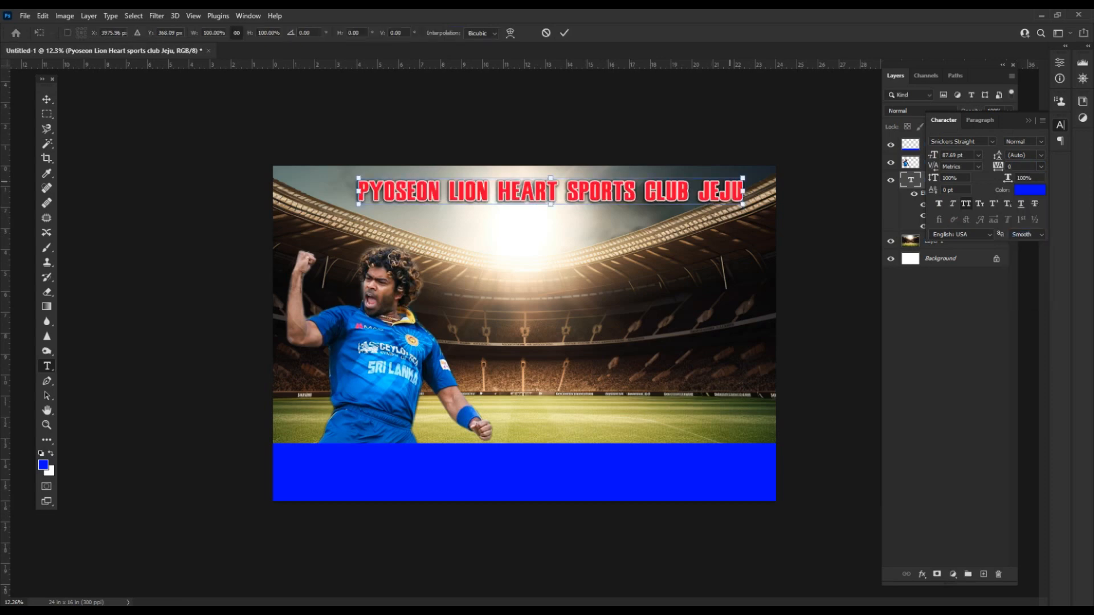
left_click_drag(740, 179, 701, 182)
key("Return")
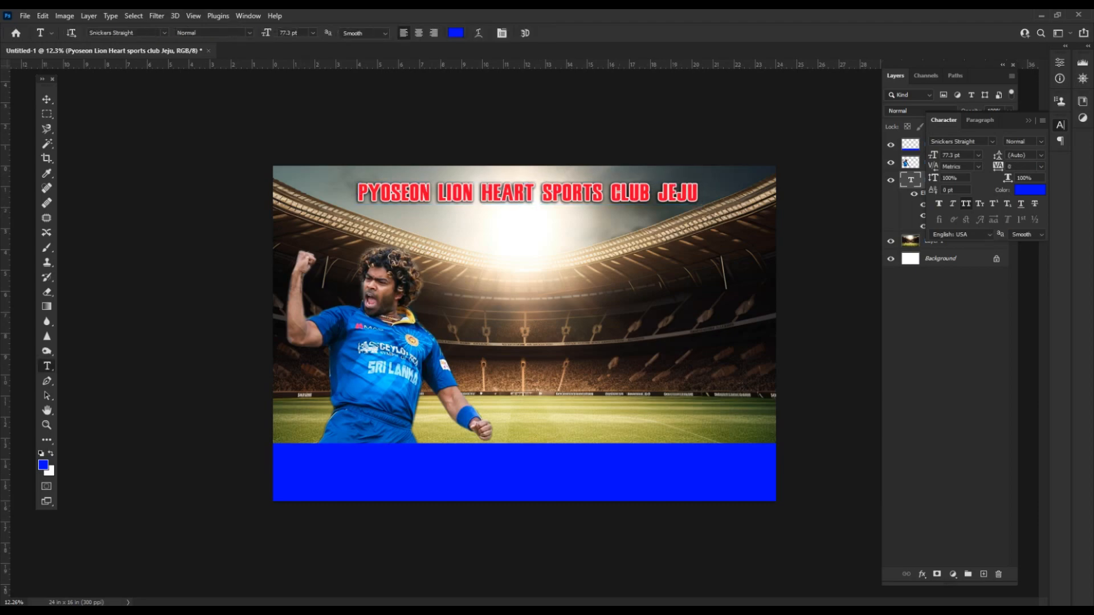
key("alt+Tab")
triple_click(334, 252)
key("ctrl+c")
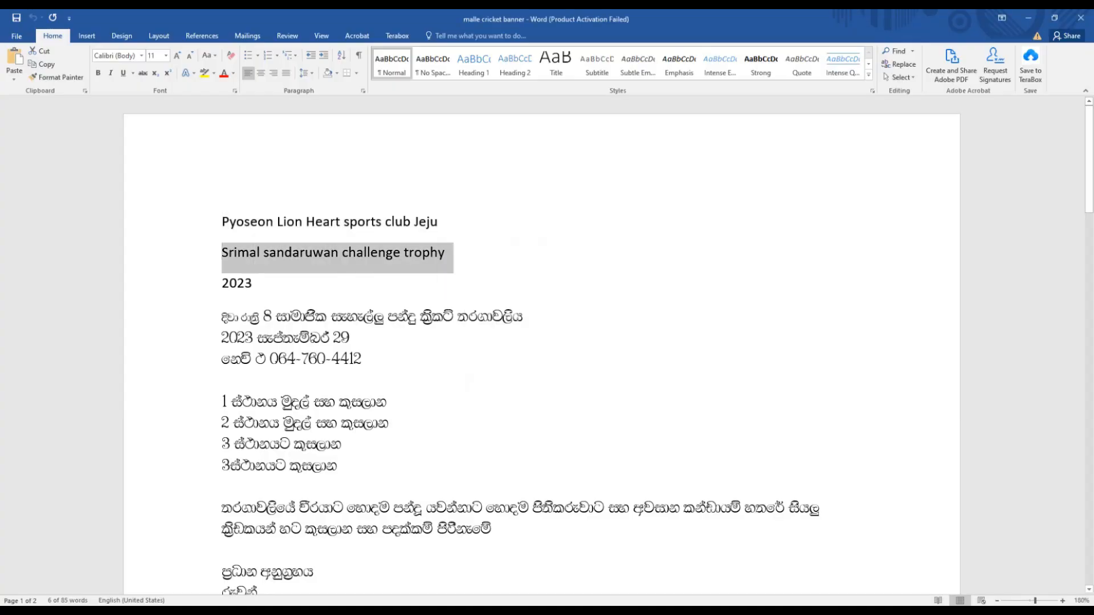
key("alt+Tab")
left_click(484, 220)
key("ctrl+v")
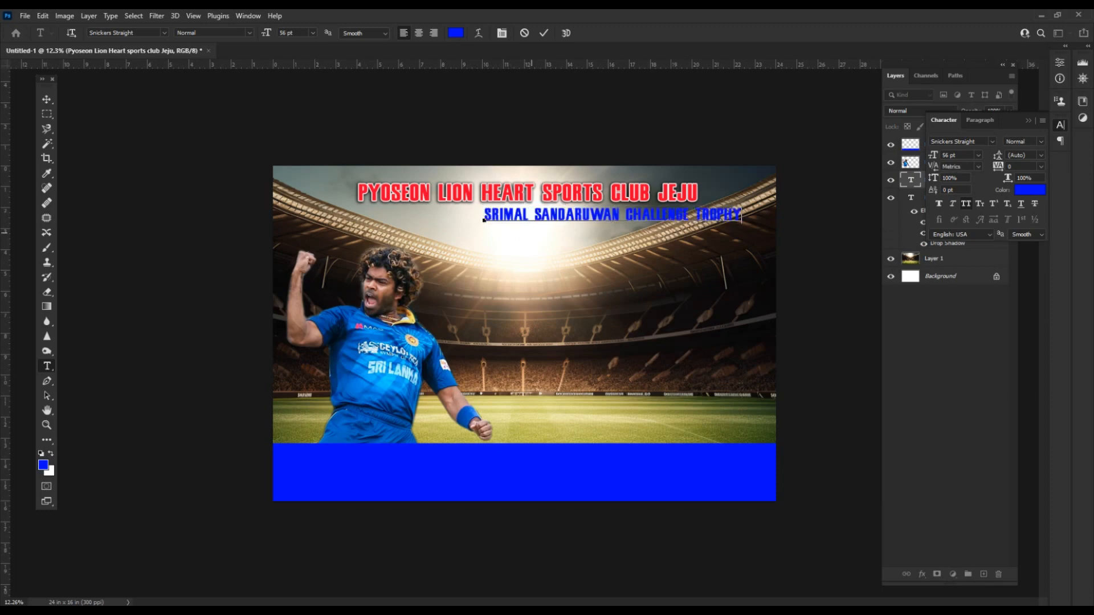
key("Return")
type("2023")
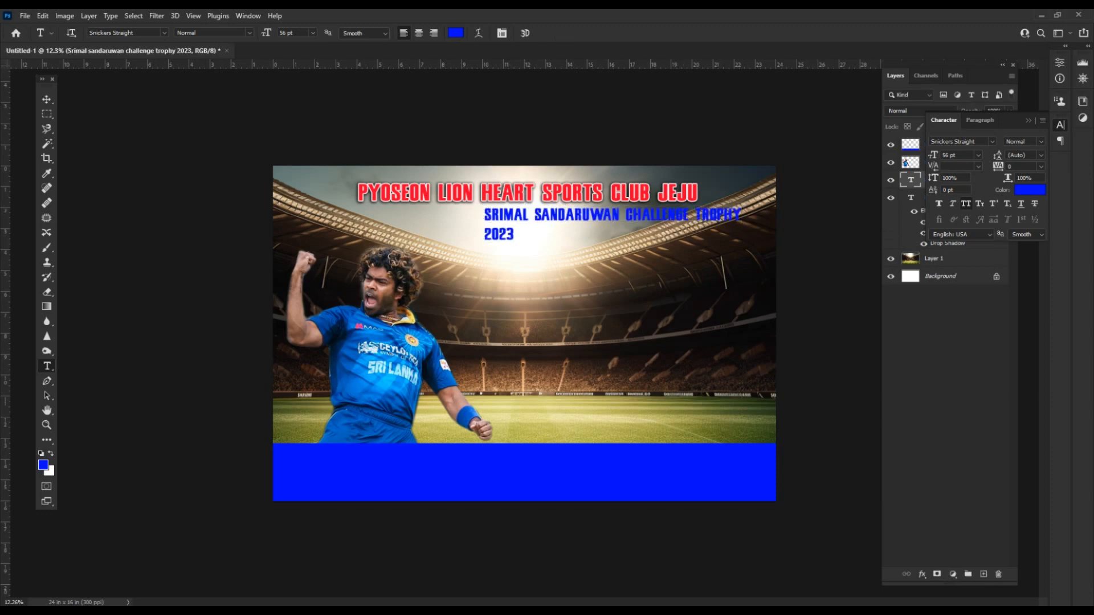
key("ctrl+shift+c")
key("ctrl+Return")
key("v")
left_click_drag(558, 215, 601, 216)
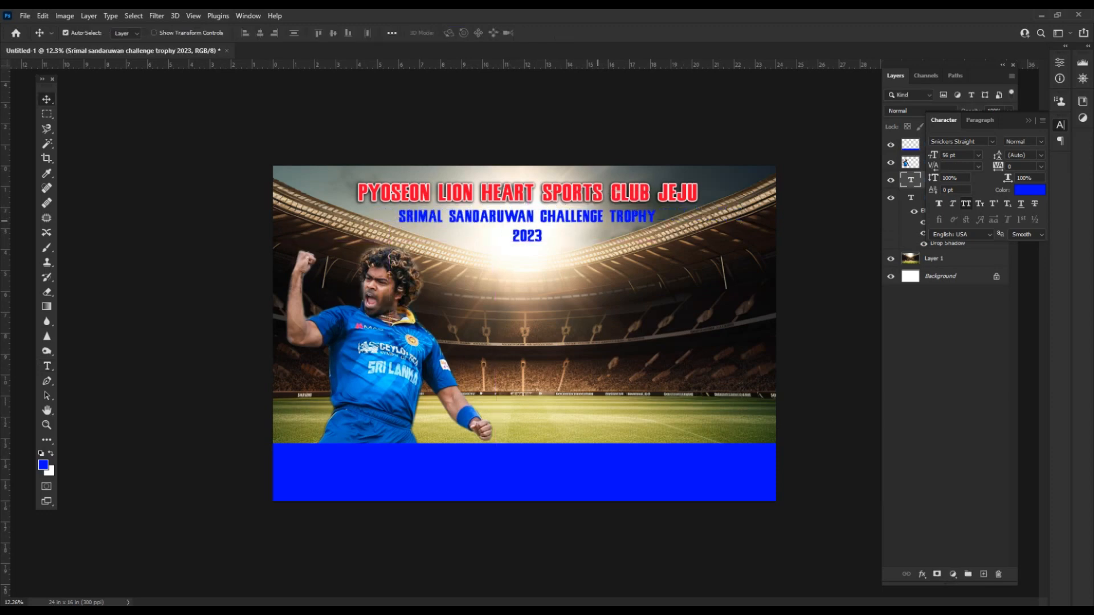
Enlarge the year 2023 to 74 pt.
key("t")
double_click(557, 240)
key("ctrl+shift+period")
key("ctrl+shift+period")
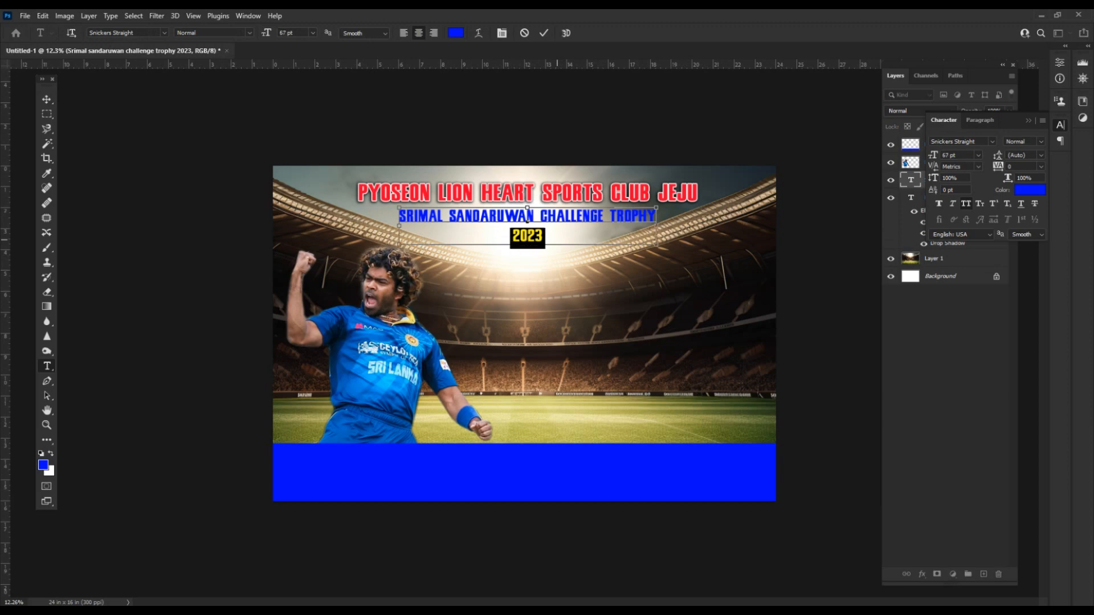
key("ctrl+shift+period")
key("ctrl+shift+period")
key("ctrl+Return")
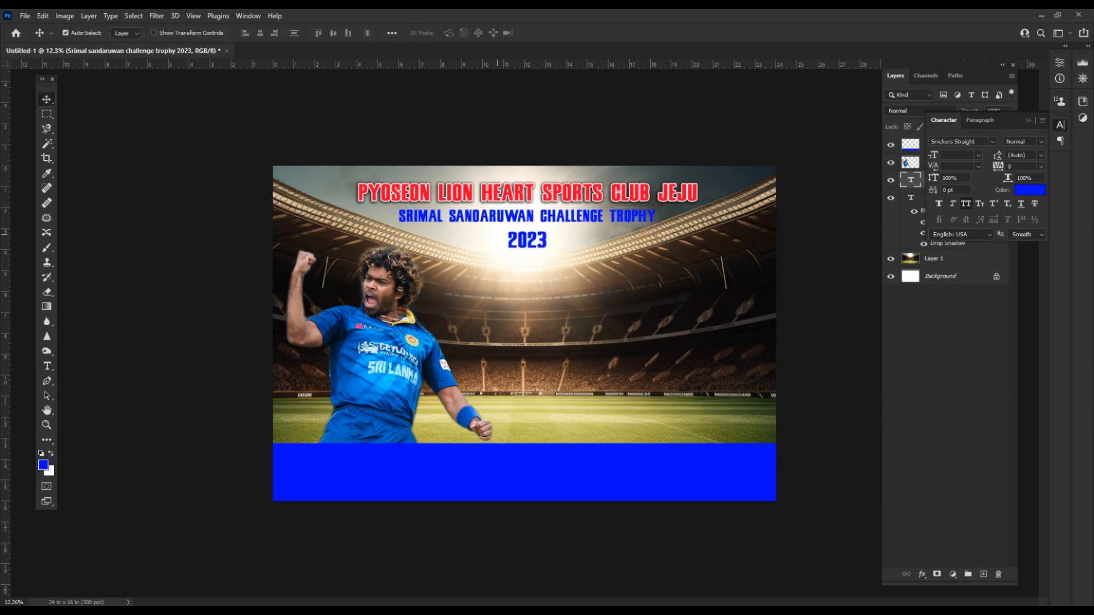
key("alt+Tab")
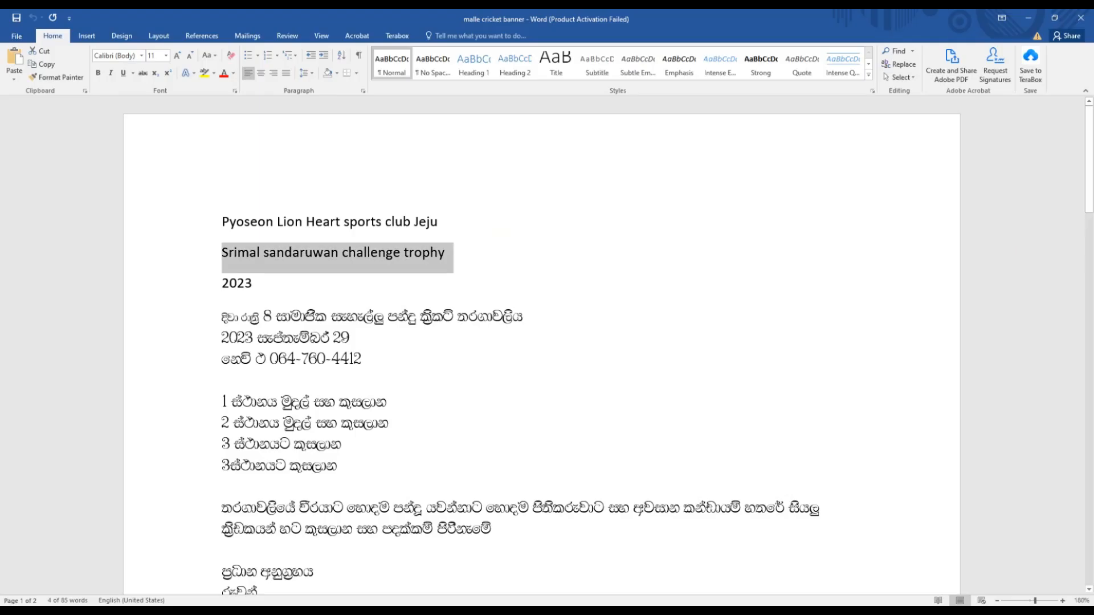
Copy the first Sinhala line from Word and paste it as a new text layer mid-canvas.
left_click_drag(222, 317, 525, 317)
right_click(518, 317)
left_click(538, 336)
key("alt+Tab")
left_click(510, 315)
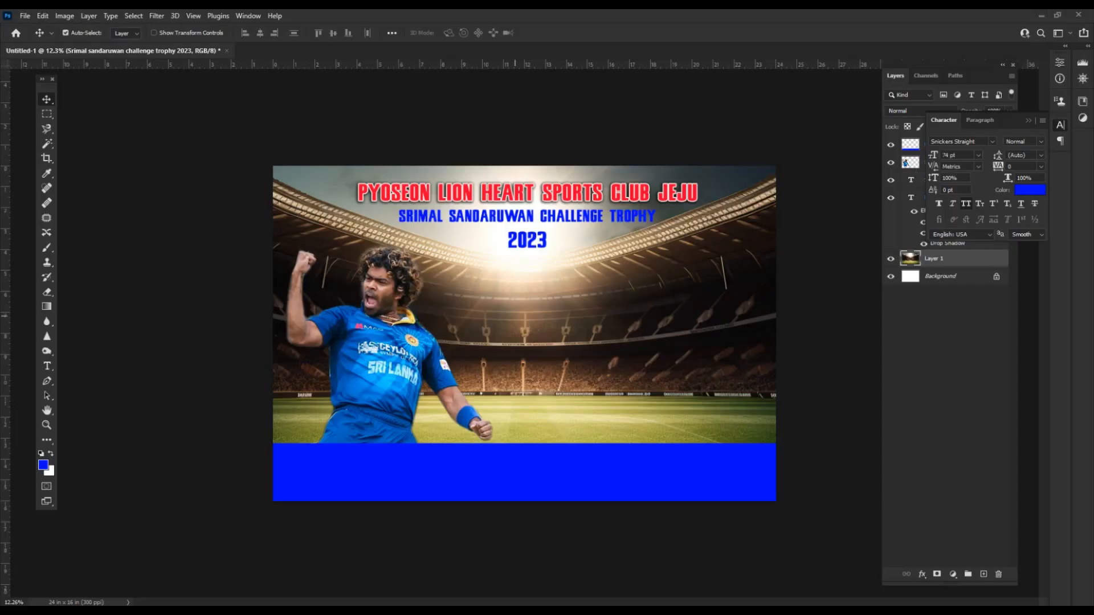
key("t")
left_click(509, 315)
key("ctrl+v")
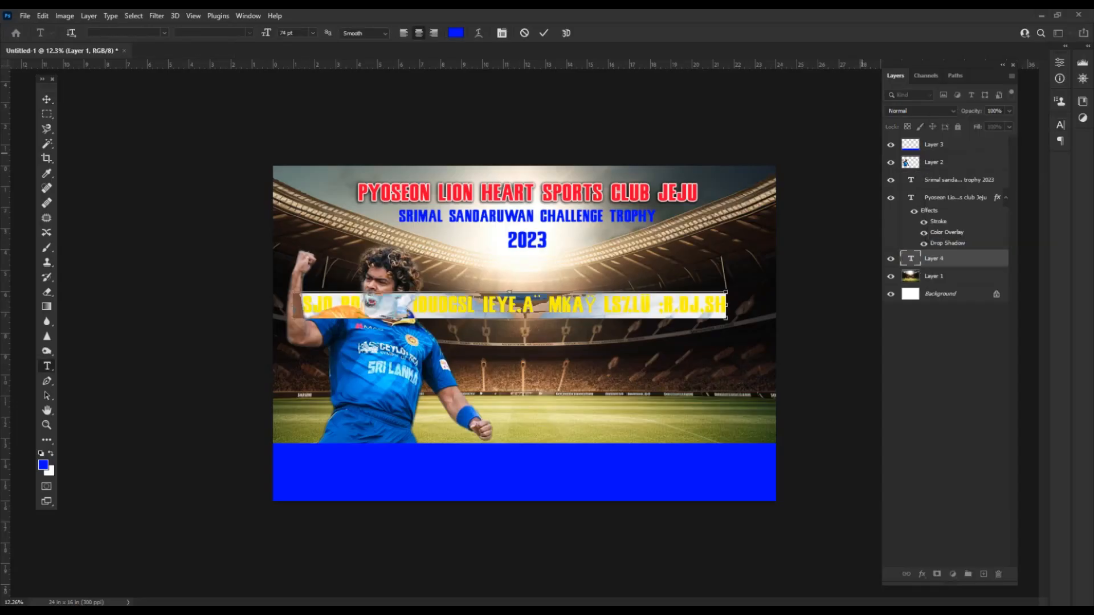
Set the Sinhala text's font to FMDerana.
type("fm")
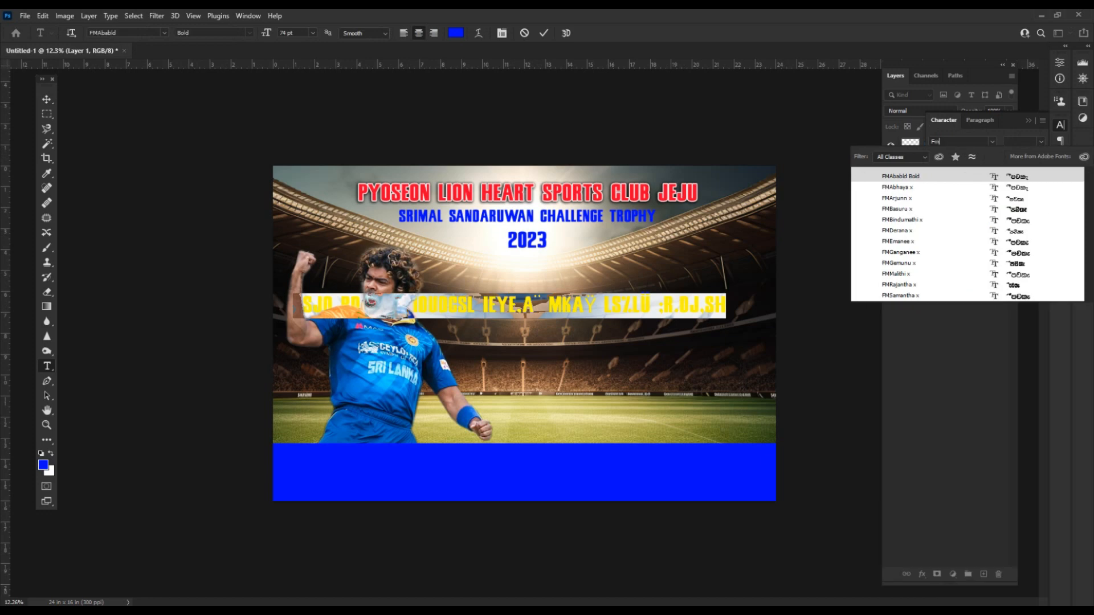
key("Down")
key("Down")
key("Down")
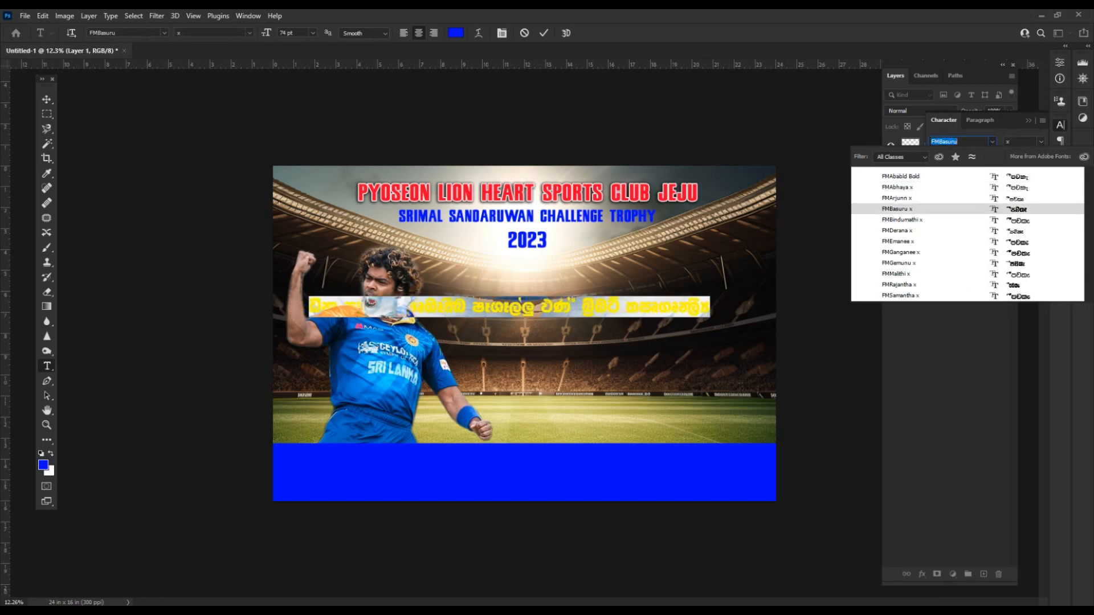
key("Down")
key("Down")
key("Return")
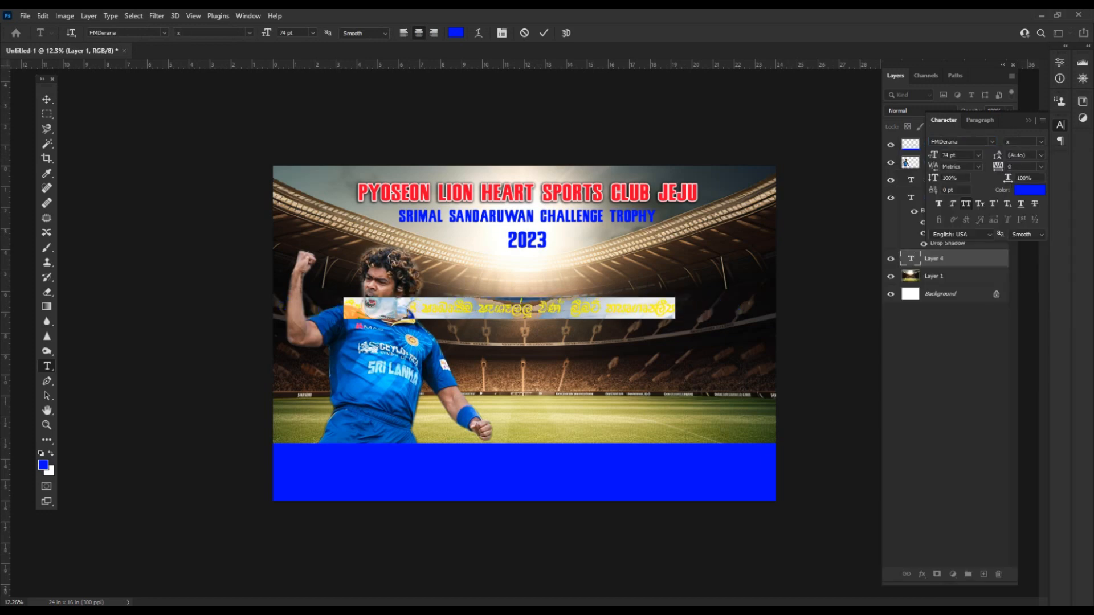
left_click(609, 309)
Move the Sinhala text up and right beside the player and break it into two lines.
key("ctrl+Return")
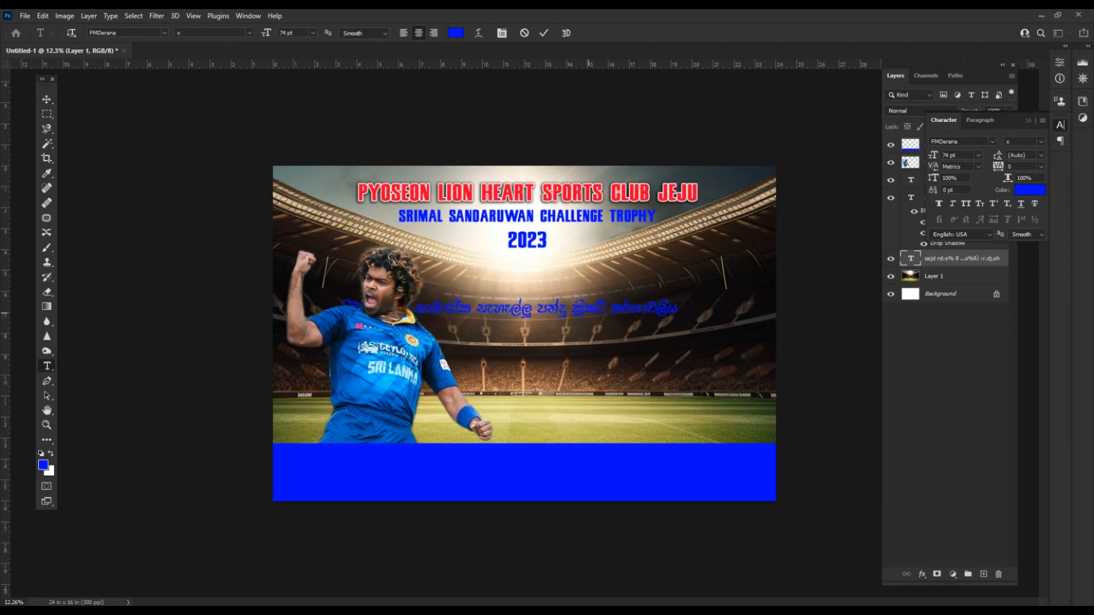
key("v")
left_click_drag(555, 309, 654, 288)
key("t")
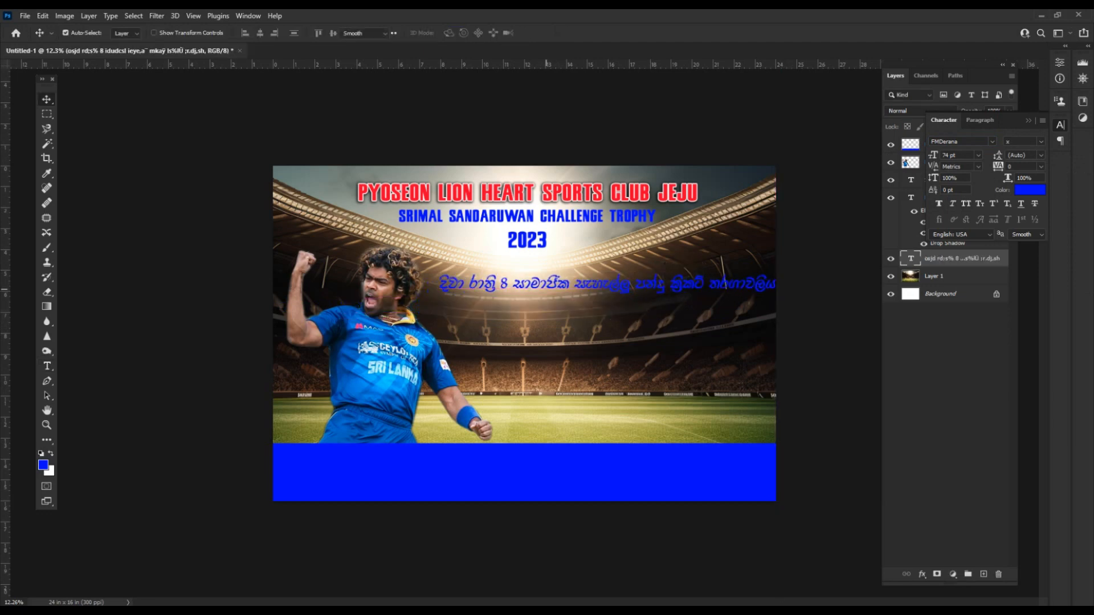
left_click(573, 287)
key("Return")
key("ctrl+Return")
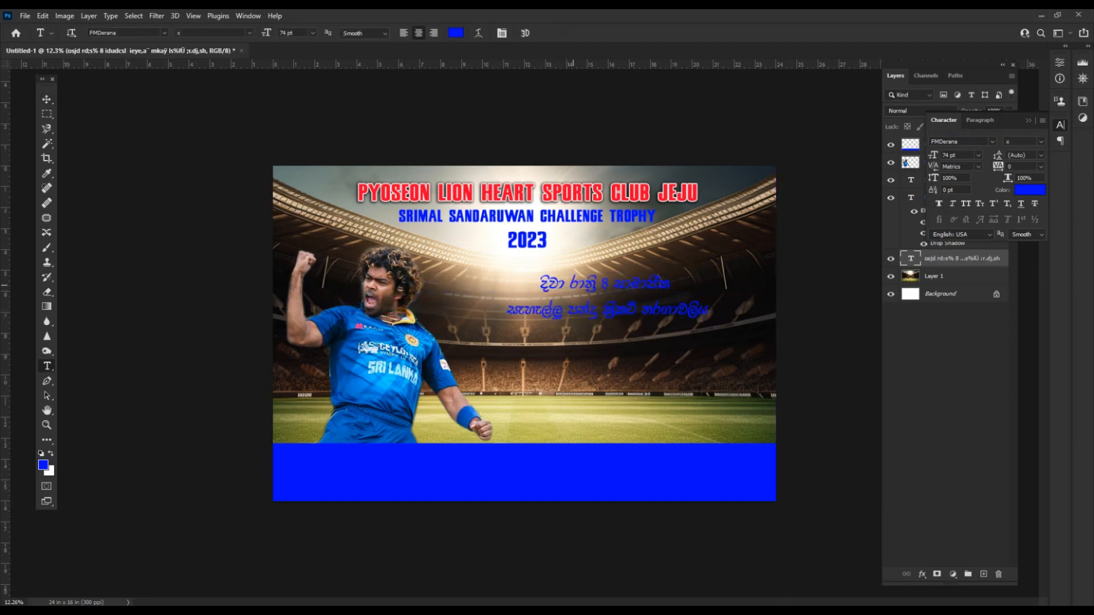
scroll(629, 276, "up", 2)
scroll(538, 337, "down", 1)
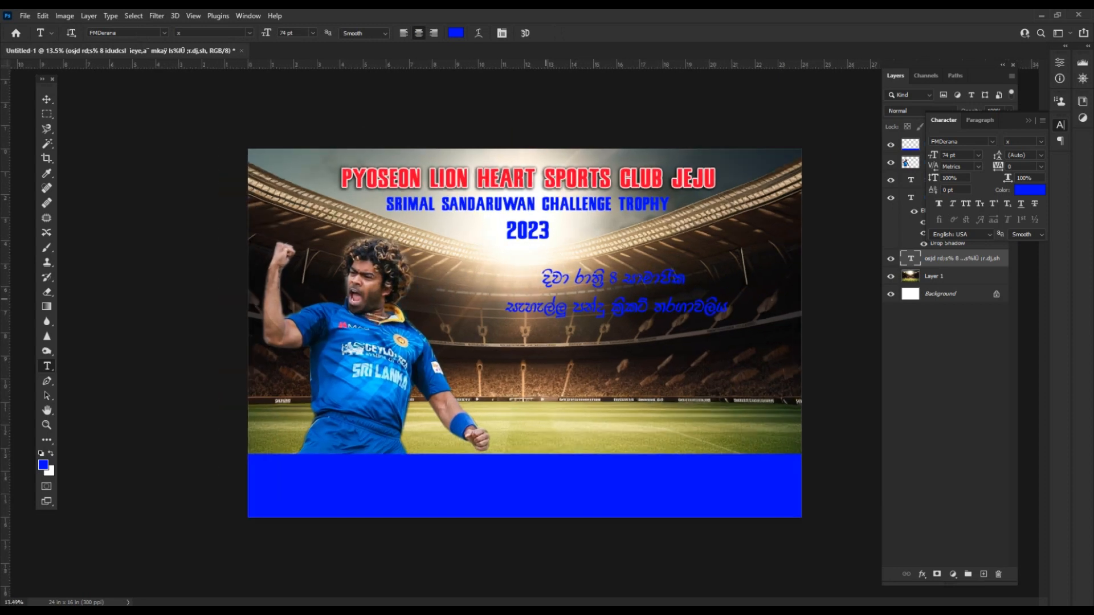
Reposition the Sinhala text and bring it in front of the player.
key("v")
left_click_drag(618, 291, 424, 237)
left_click(65, 32)
key("ctrl+shift+bracketright")
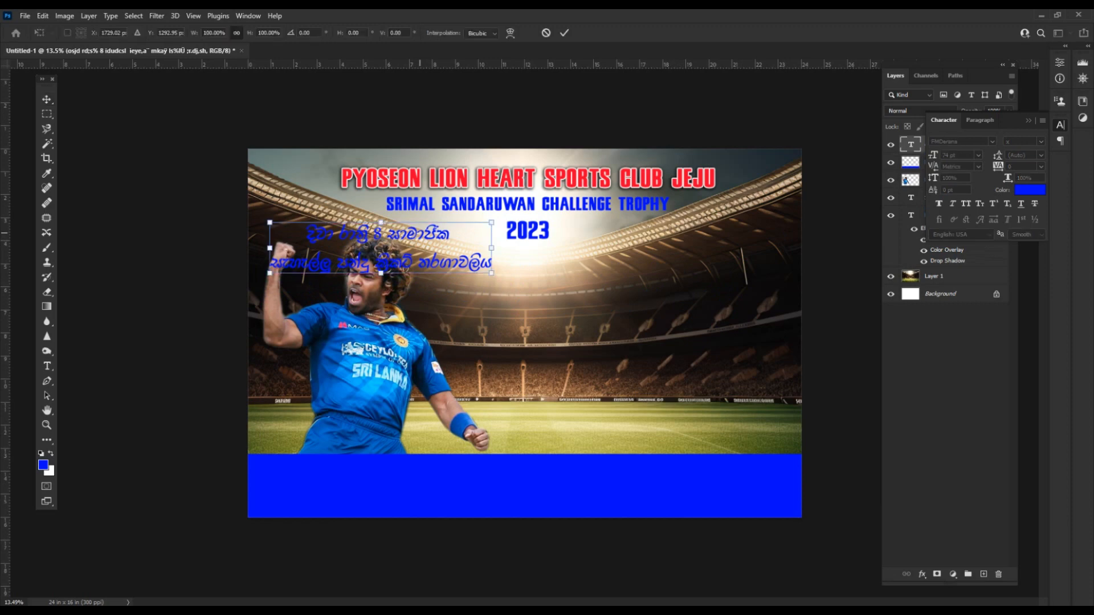
Remove the words දිවා රාත්‍රී from the caption and paste them as a new text layer.
double_click(337, 232)
left_click_drag(301, 229, 364, 234)
key("BackSpace")
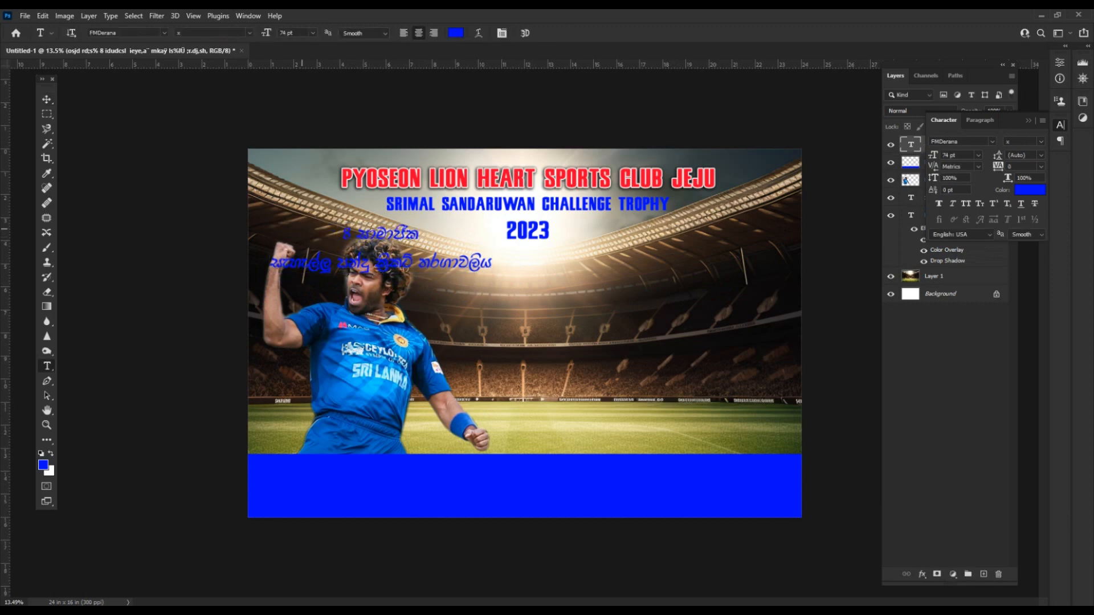
key("ctrl+Return")
left_click(454, 302)
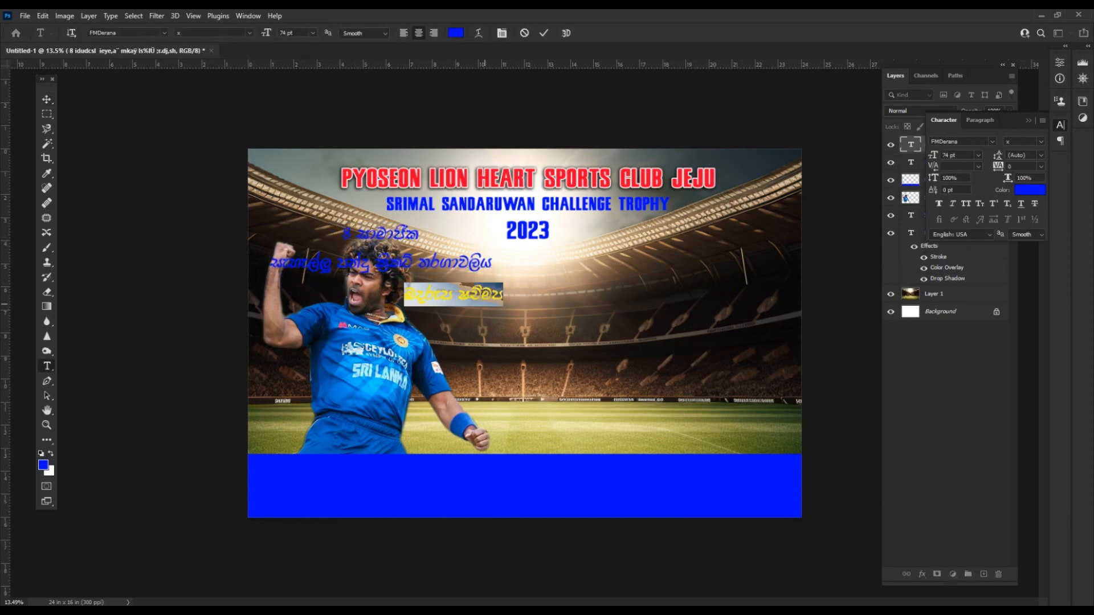
key("ctrl+v")
key("ctrl+Return")
Enlarge the දිවා රාත්‍රී heading about twofold and move the two caption lines beneath it.
key("ctrl+t")
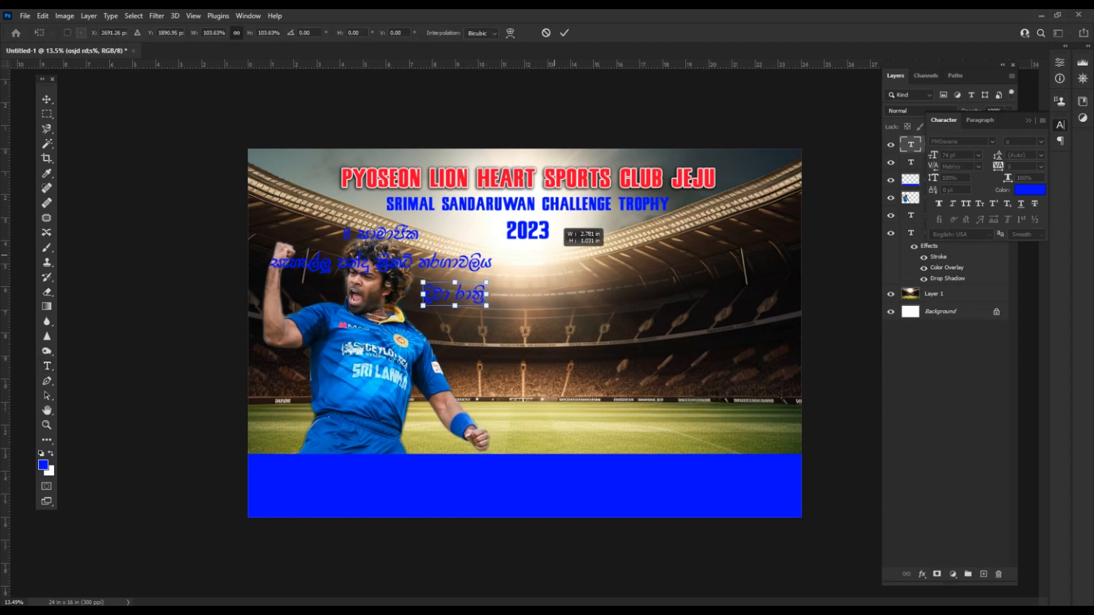
left_click_drag(555, 255, 553, 256)
key("Return")
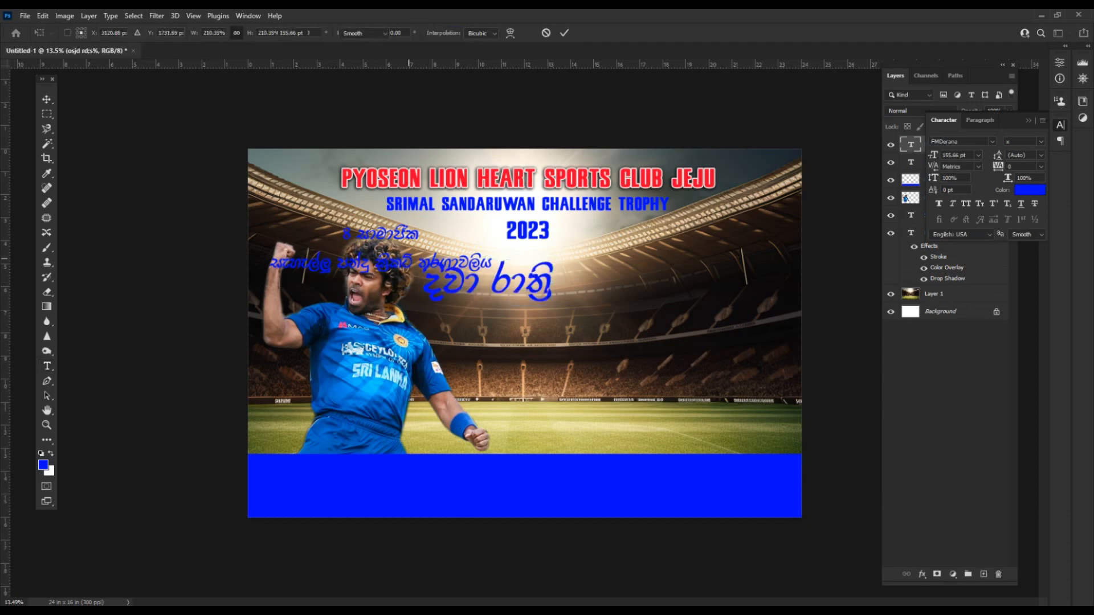
key("v")
left_click_drag(391, 262, 526, 346)
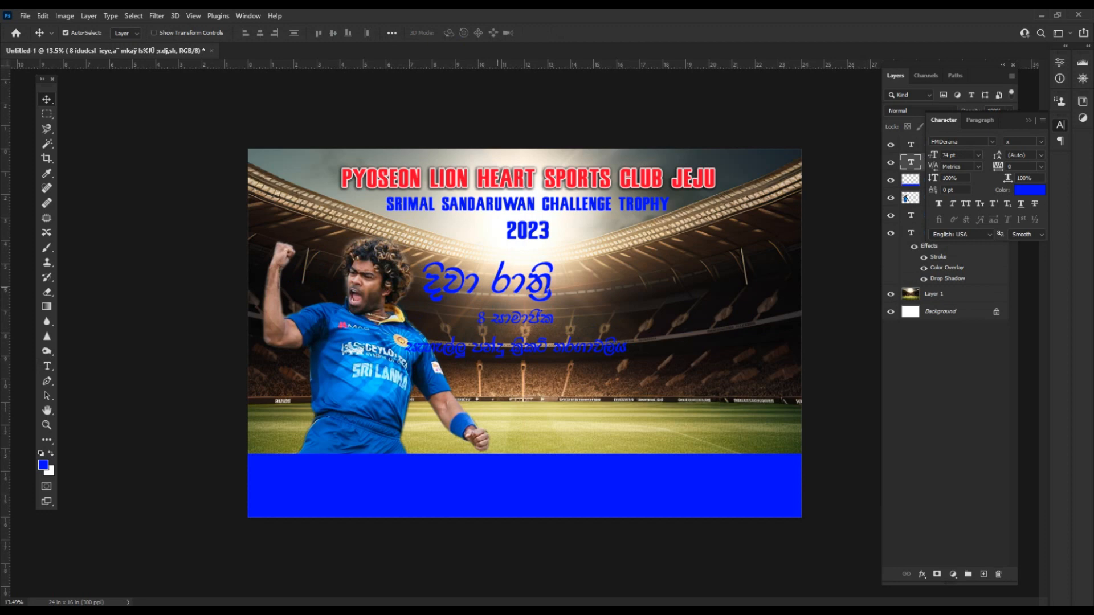
Give the දිවා රාත්‍රී heading a white #ffffff Color Overlay and shrink it slightly.
left_click(497, 287)
right_click(957, 144)
left_click(880, 87)
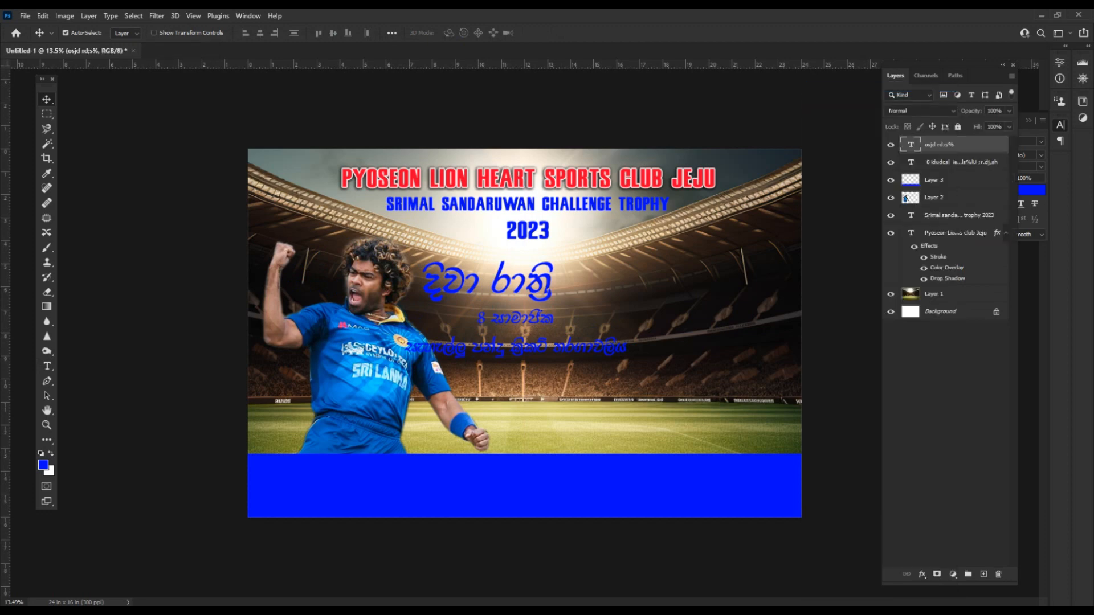
left_click(575, 311)
left_click(811, 198)
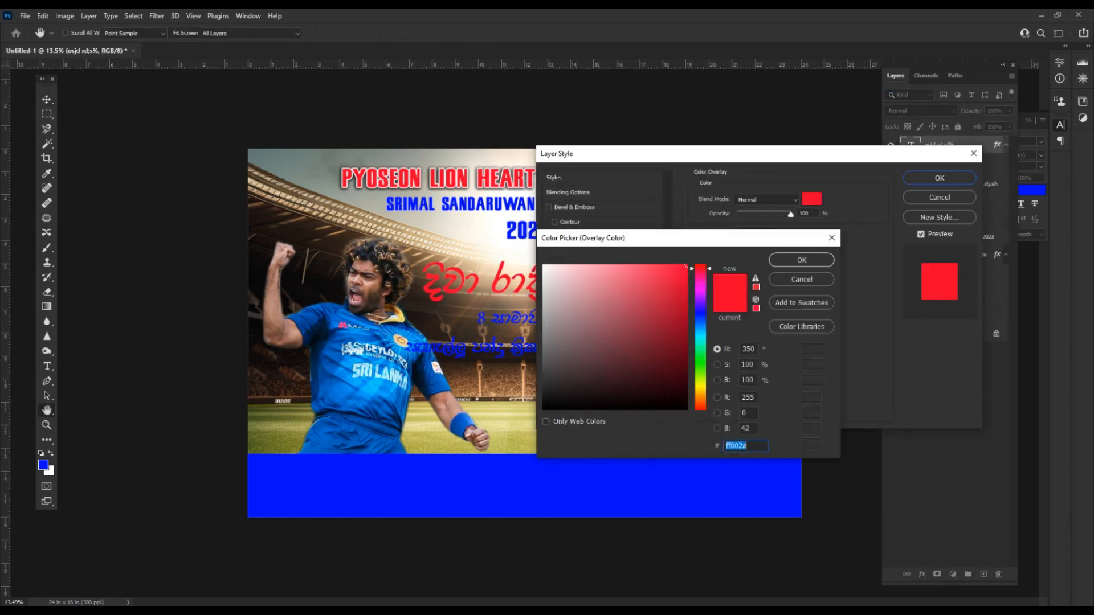
type("ffffff")
left_click(802, 260)
left_click(940, 178)
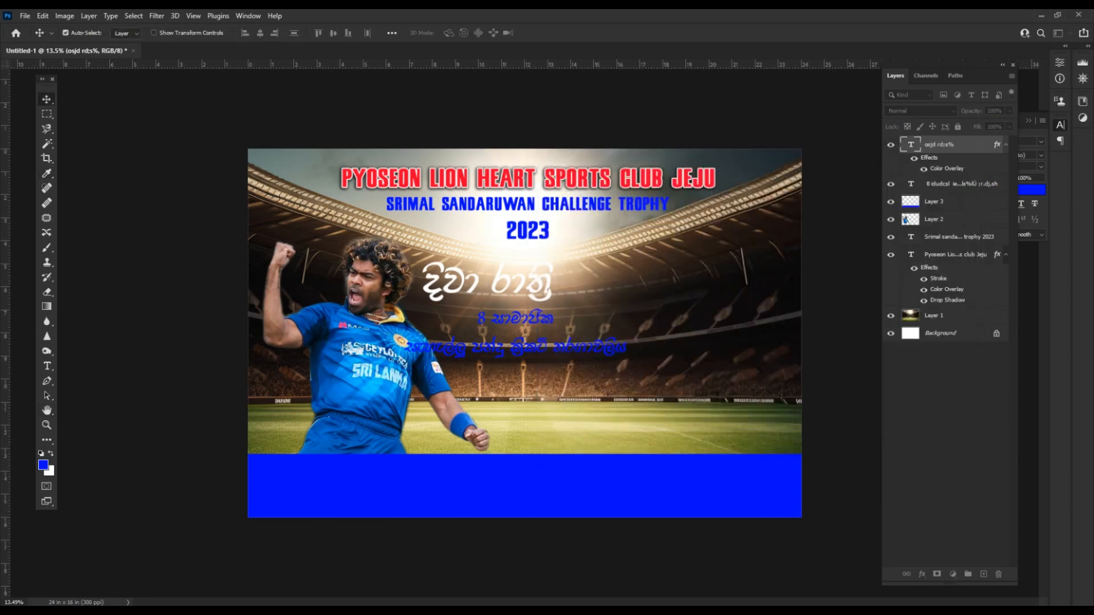
key("ctrl+t")
mouse_move(552, 257)
left_mouse_down()
mouse_move(523, 268)
mouse_move(553, 261)
left_mouse_up()
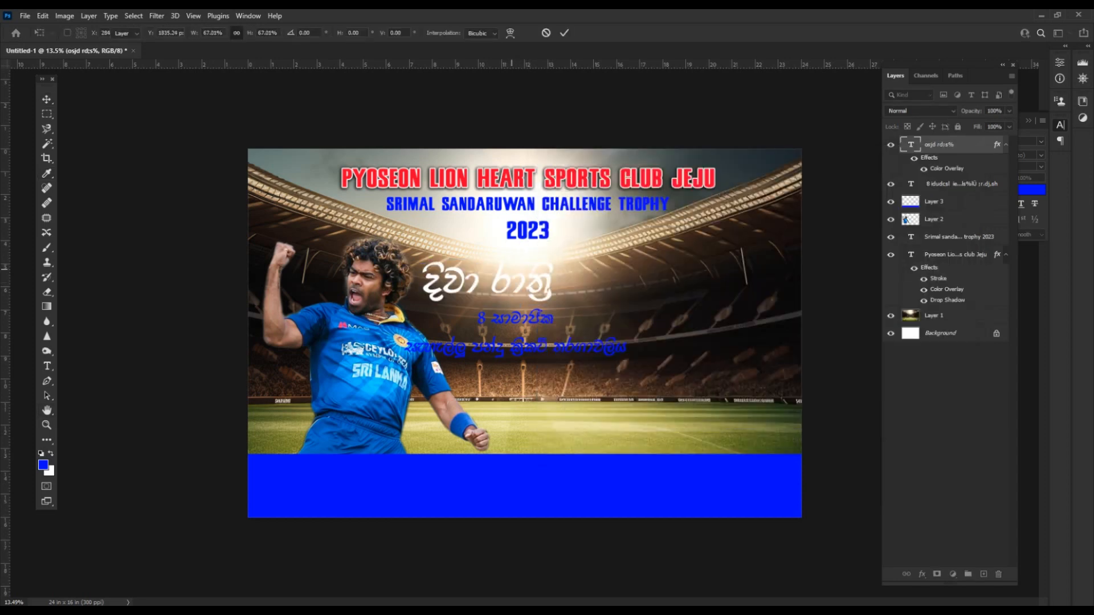
Fill a rectangle on new Layer 4 with bright red and place it below the title.
key("m")
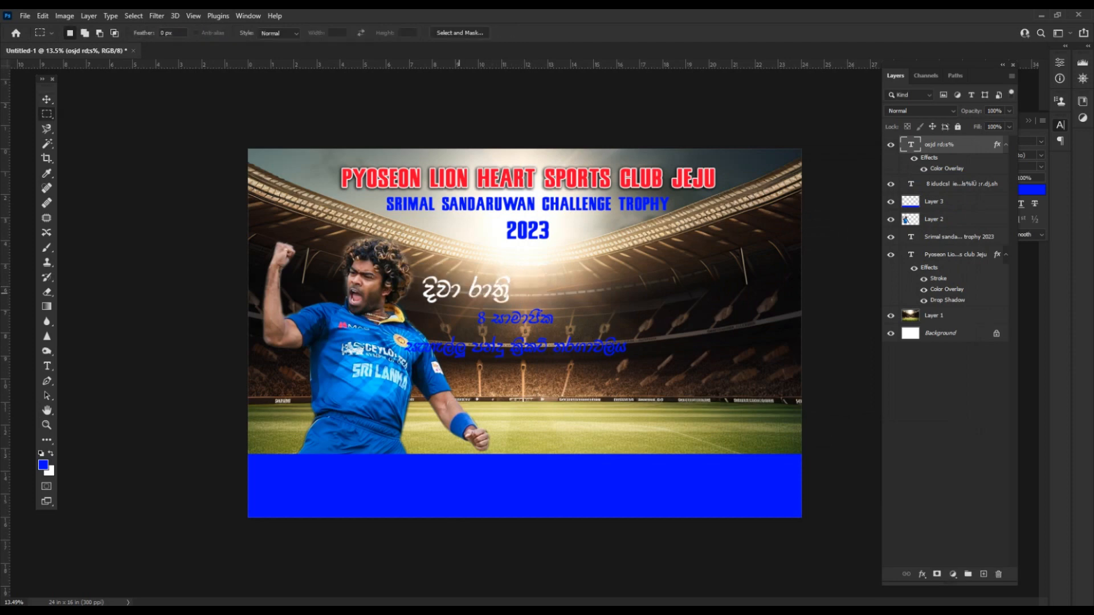
left_click_drag(509, 308, 532, 309)
key("ctrl+shift+n")
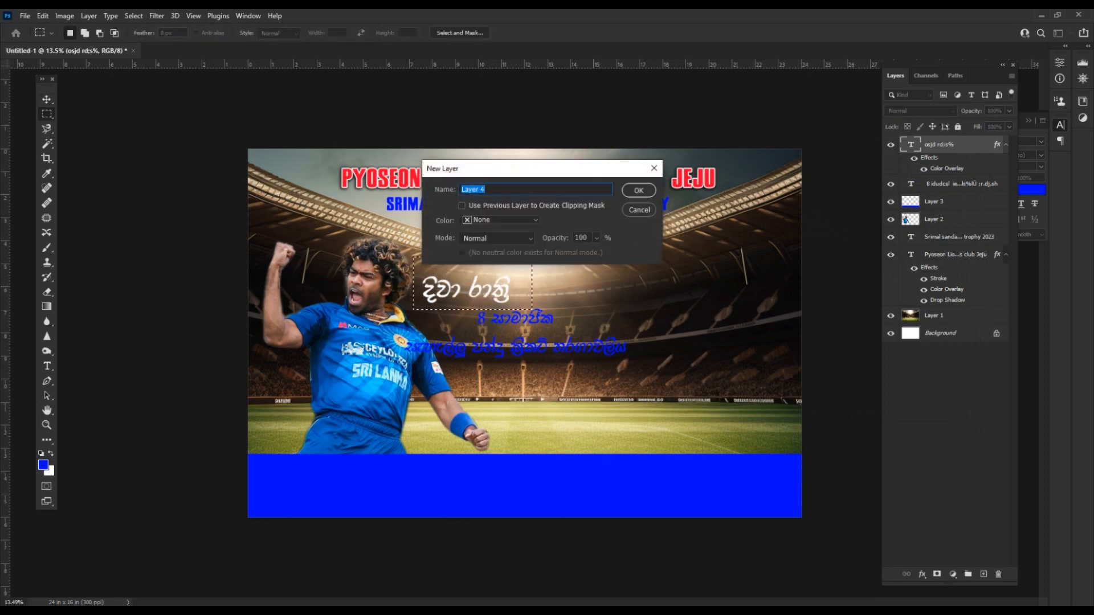
key("Return")
left_click(44, 464)
left_click(700, 270)
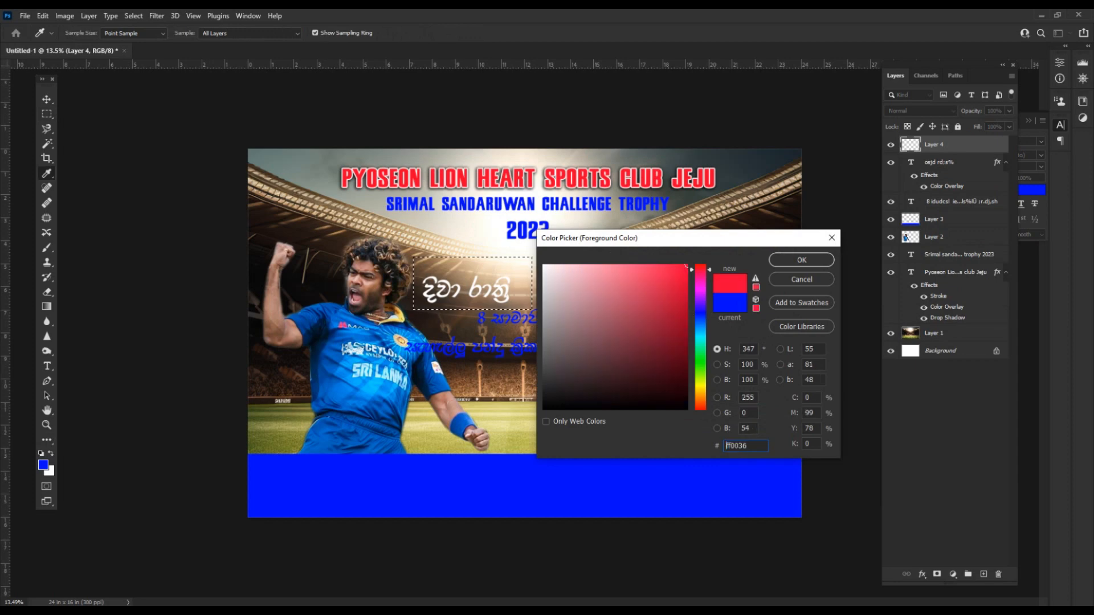
key("Return")
key("alt+BackSpace")
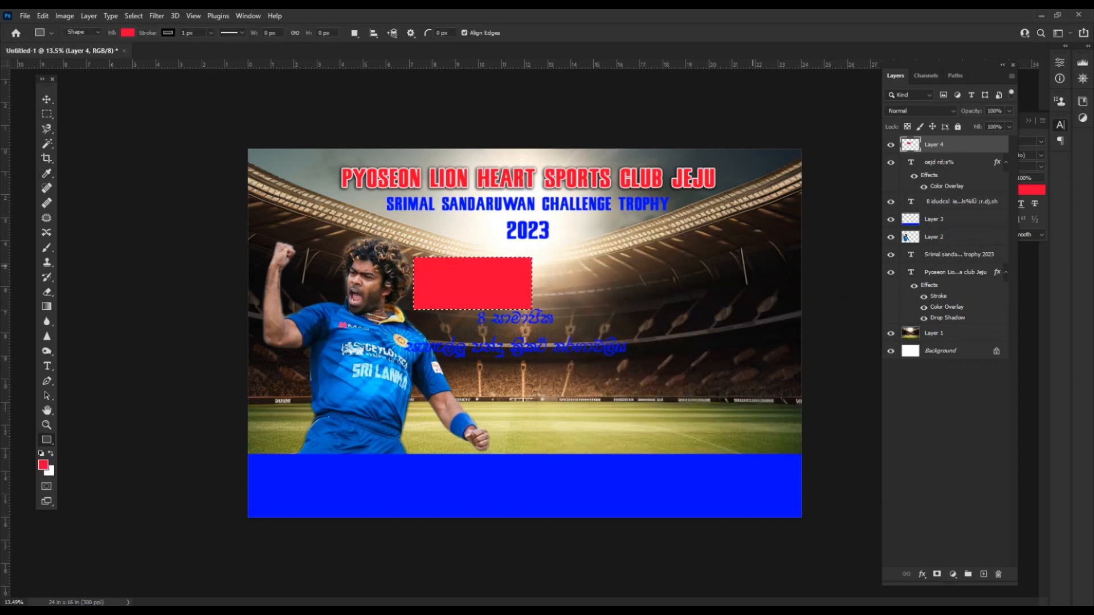
key("ctrl+bracketleft")
key("ctrl+d")
Shrink the red box and move it with the white title to the upper left.
key("v")
scroll(514, 323, "up", 4)
left_click_drag(480, 272, 475, 253)
left_click(527, 294)
key("ctrl+t")
left_click_drag(539, 302, 509, 289)
key("Return")
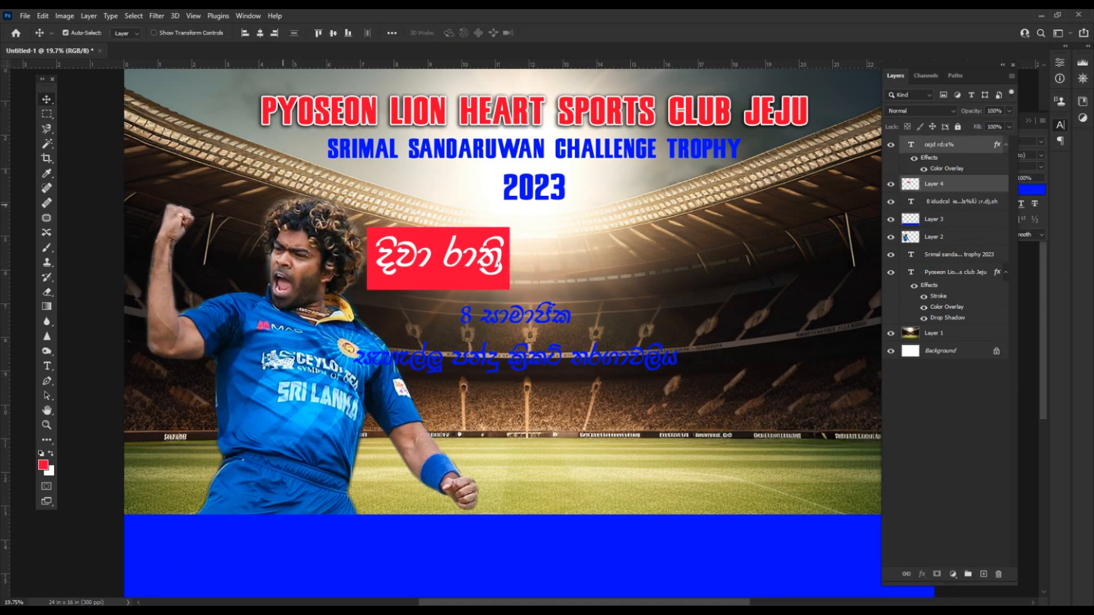
left_click_drag(439, 259, 271, 211)
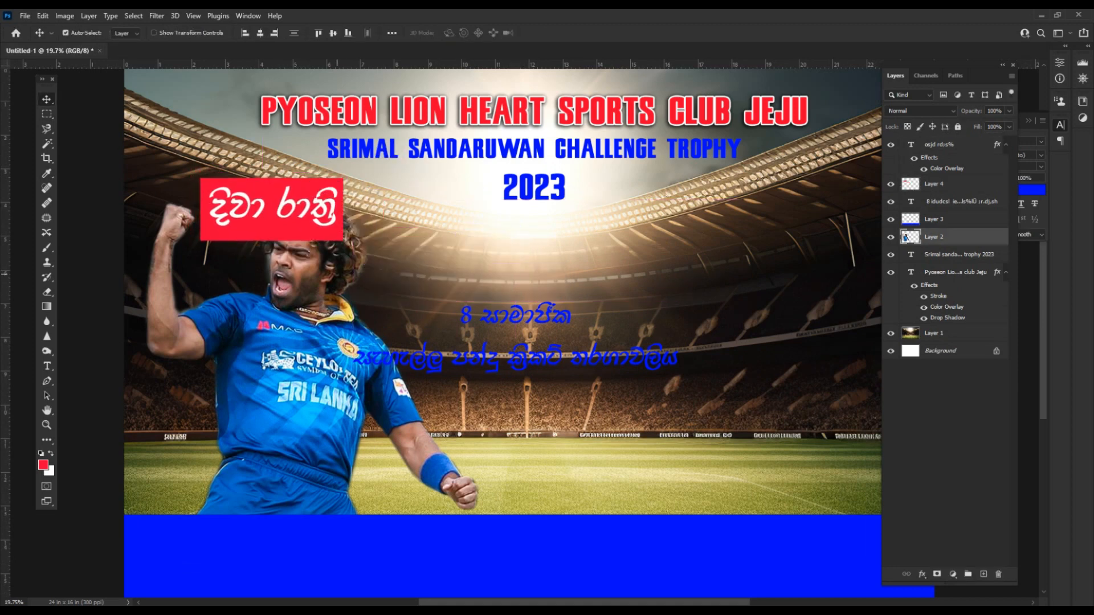
Scale the player photo to about 80% and move the blue Sinhala lines up.
key("ctrl+t")
left_click_drag(481, 184, 413, 251)
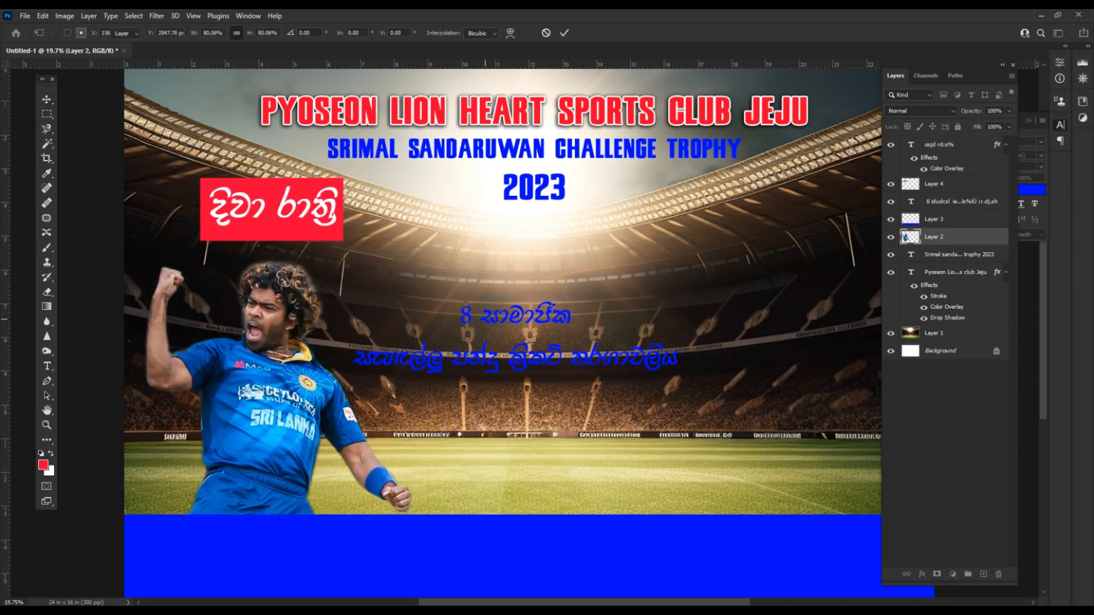
left_click_drag(485, 319, 493, 235)
Recolour the 8 සාමාජික line white and cut it out of the blue caption text.
key("t")
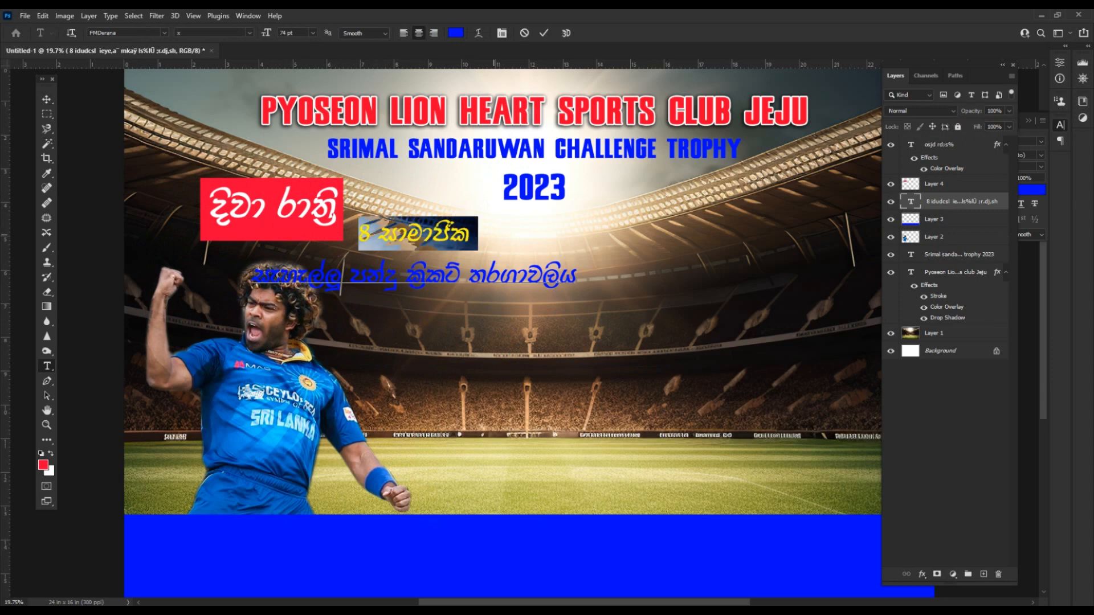
left_click(456, 33)
left_click(544, 265)
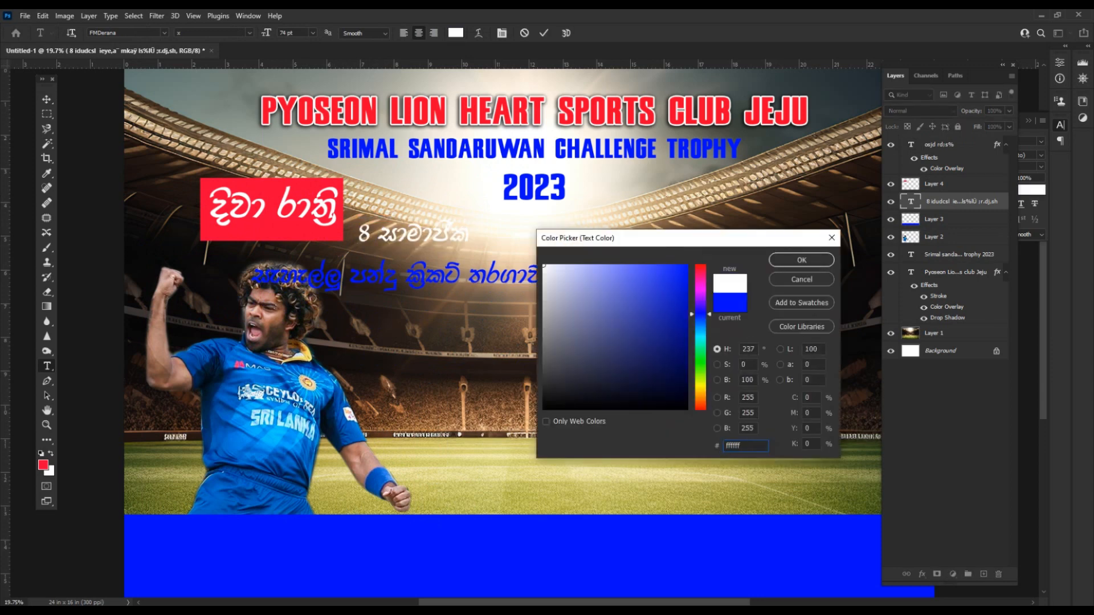
key("Return")
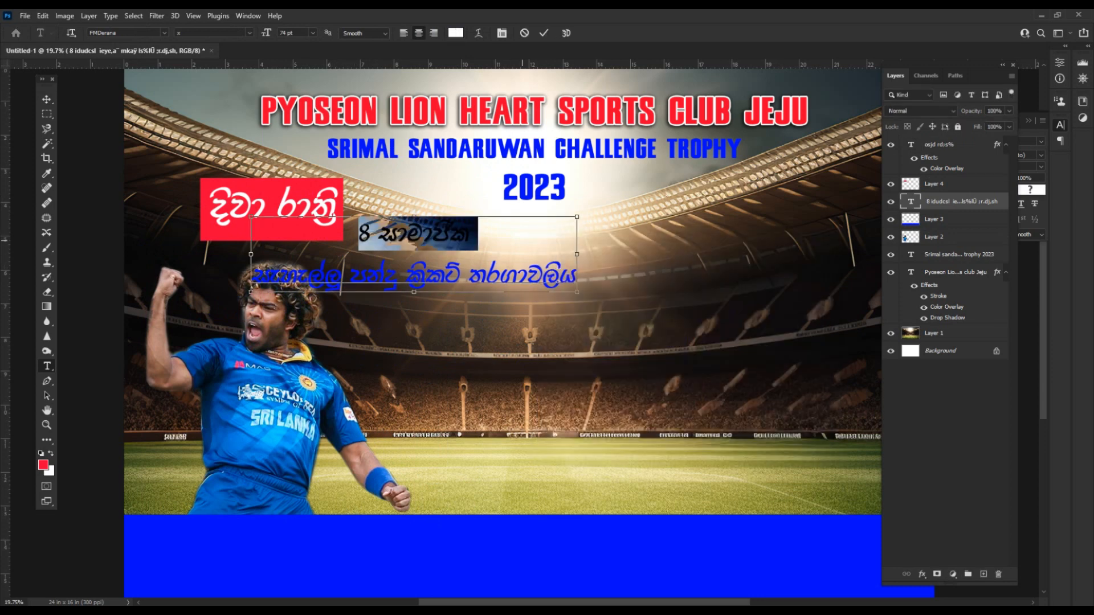
key("ctrl+x")
key("ctrl+Return")
Duplicate the white title, replace its text with 8 සාමාජික, and place it under the title.
key("v")
left_click_drag(331, 204, 345, 232, "alt")
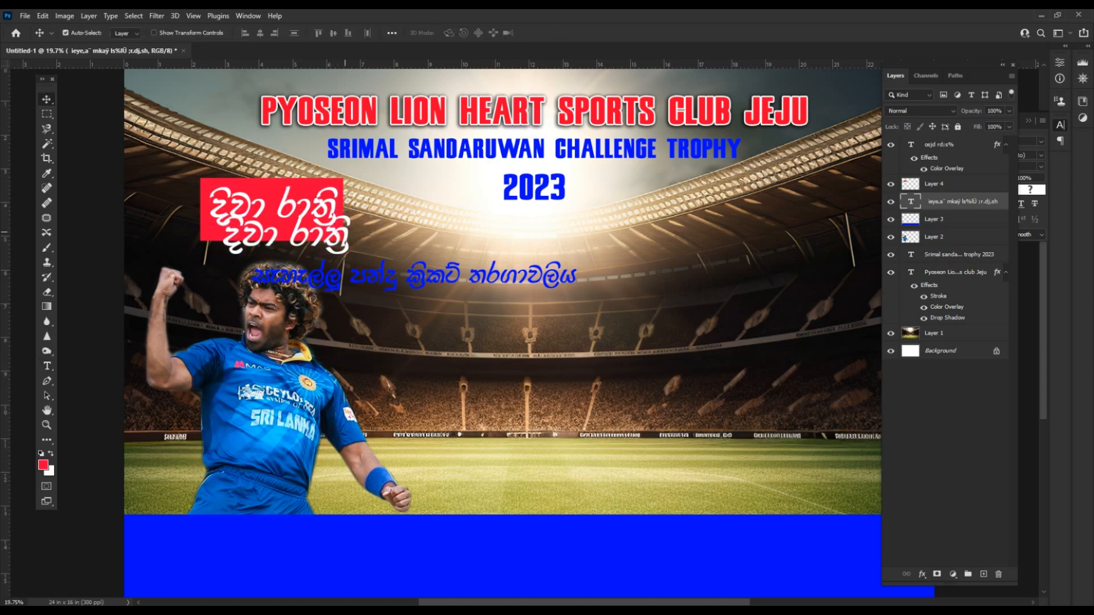
key("t")
left_click(340, 239)
key("ctrl+a")
key("ctrl+v")
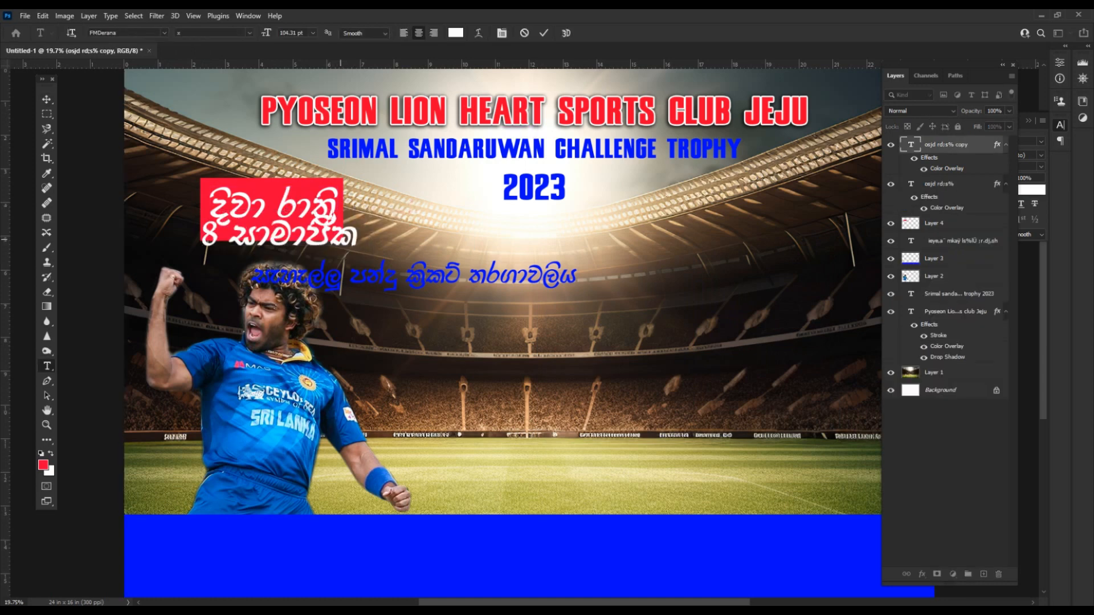
key("ctrl+Return")
key("v")
left_click_drag(341, 239, 456, 254)
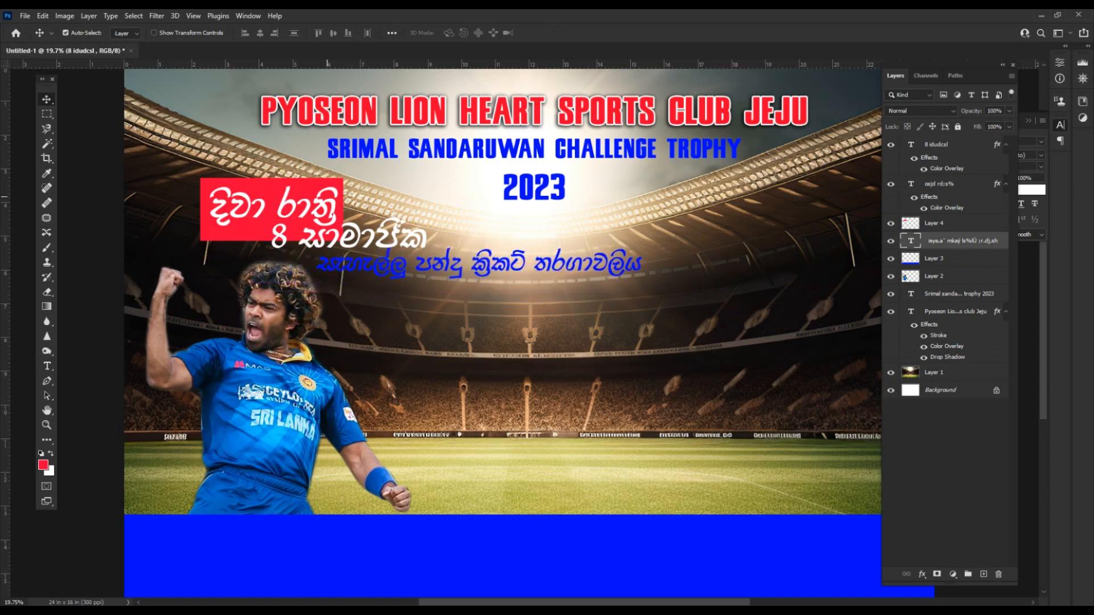
Widen and lengthen the red rectangle so it covers both white lines.
left_click(327, 196)
key("ctrl+t")
left_click(267, 249)
left_click(282, 235)
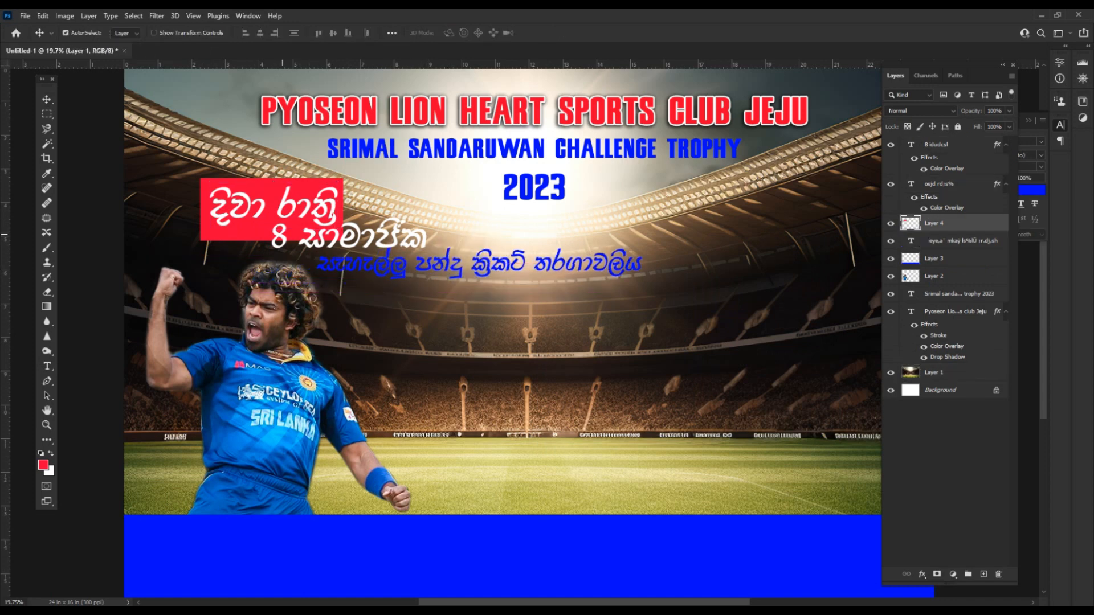
key("ctrl+t")
left_click_drag(344, 212, 440, 216)
left_click_drag(323, 240, 324, 254)
key("Return")
Select the title, 8 සාමාජික text and red box together, and nudge the blue Sinhala line down.
left_click(372, 236)
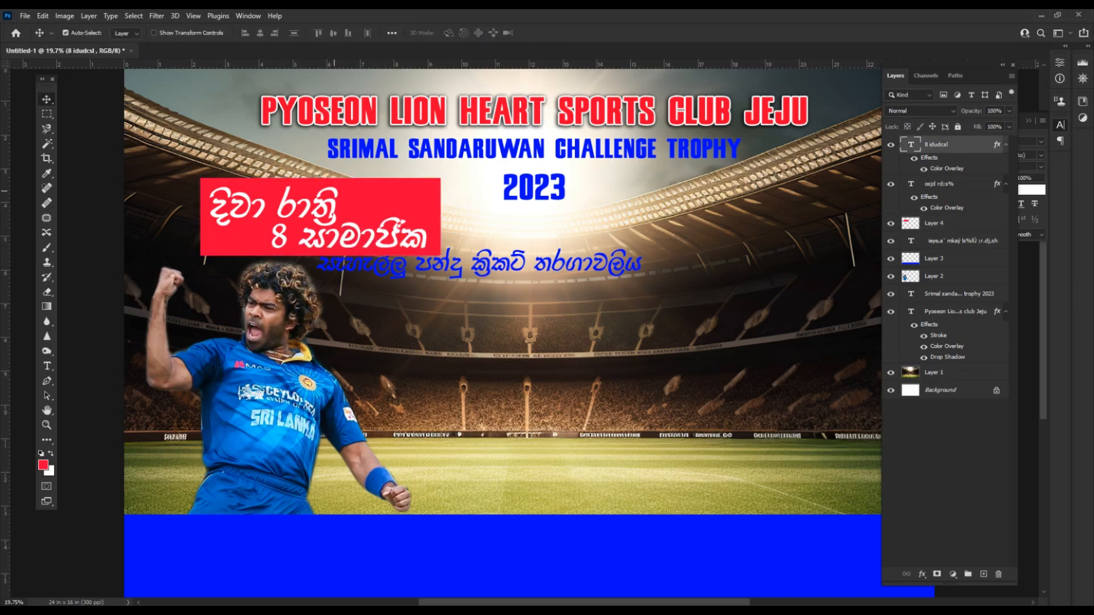
left_click(334, 191, "shift")
left_click(330, 199, "shift")
key("ctrl+t")
key("Return")
left_click_drag(482, 250, 485, 256)
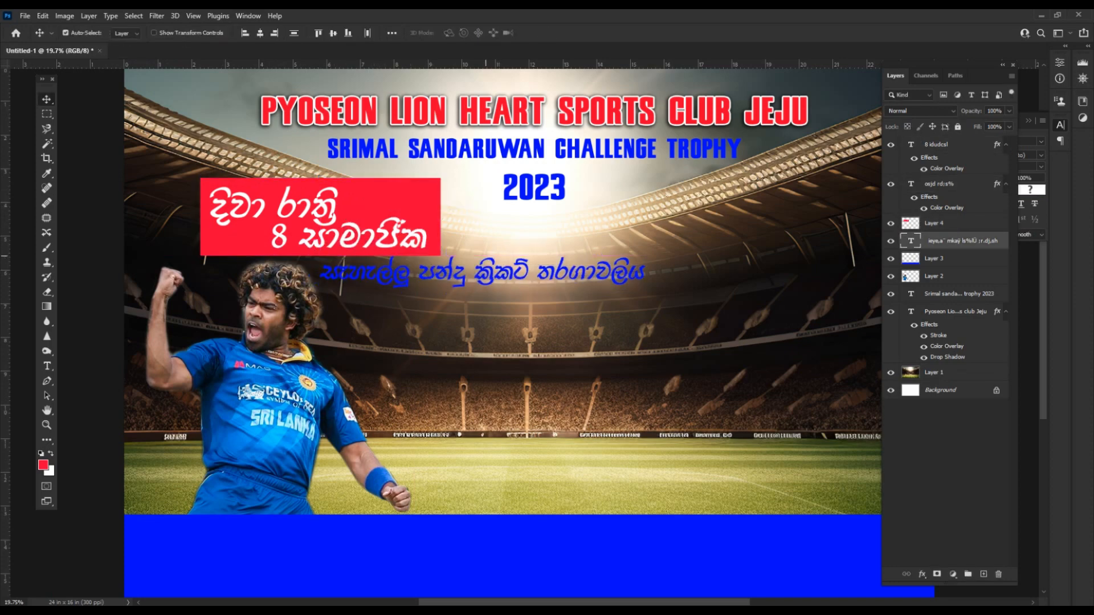
Scale the title, 8 සාමාජික text and red box to 73.57% and shift the block left.
key("ctrl+minus")
left_click(396, 251, "shift")
left_click(388, 231, "shift")
left_click(359, 234, "shift")
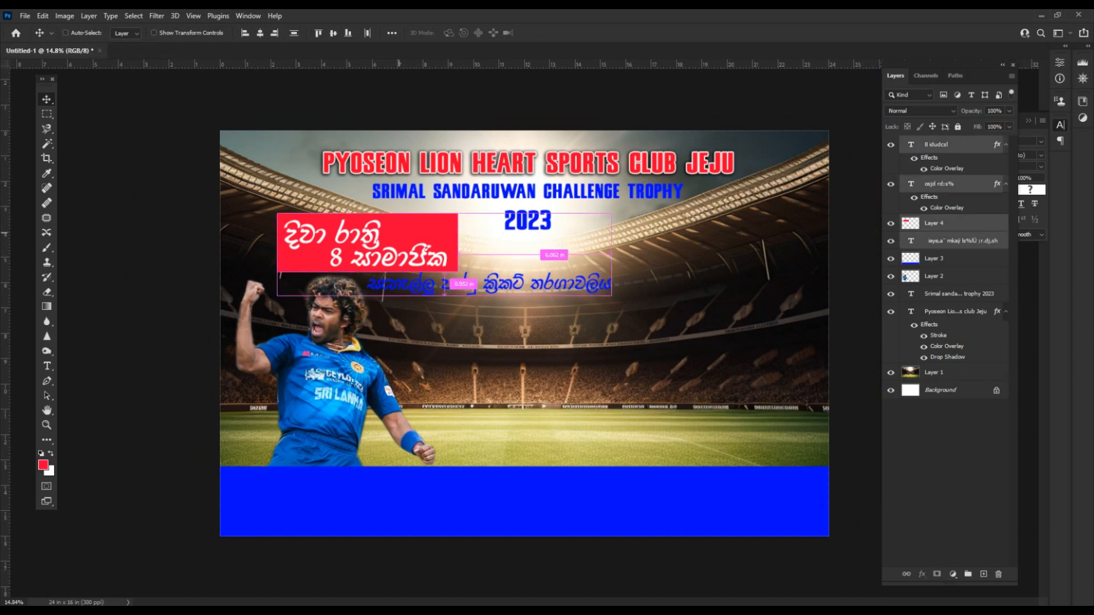
key("ctrl+t")
left_click_drag(611, 296, 522, 274)
left_click_drag(345, 242, 314, 239)
key("Return")
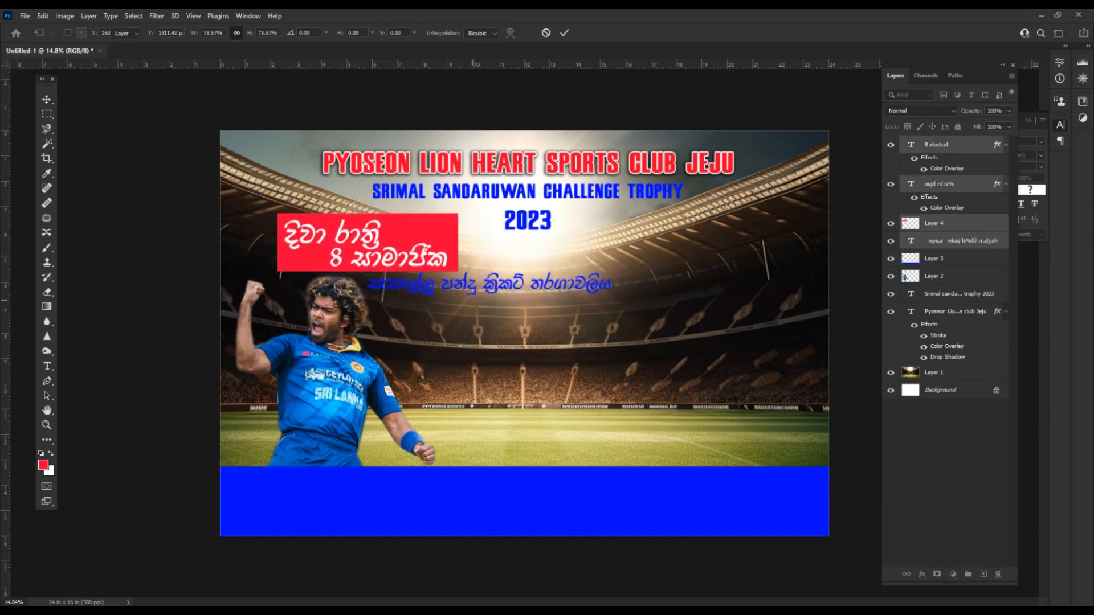
left_click(472, 300)
left_click(948, 240)
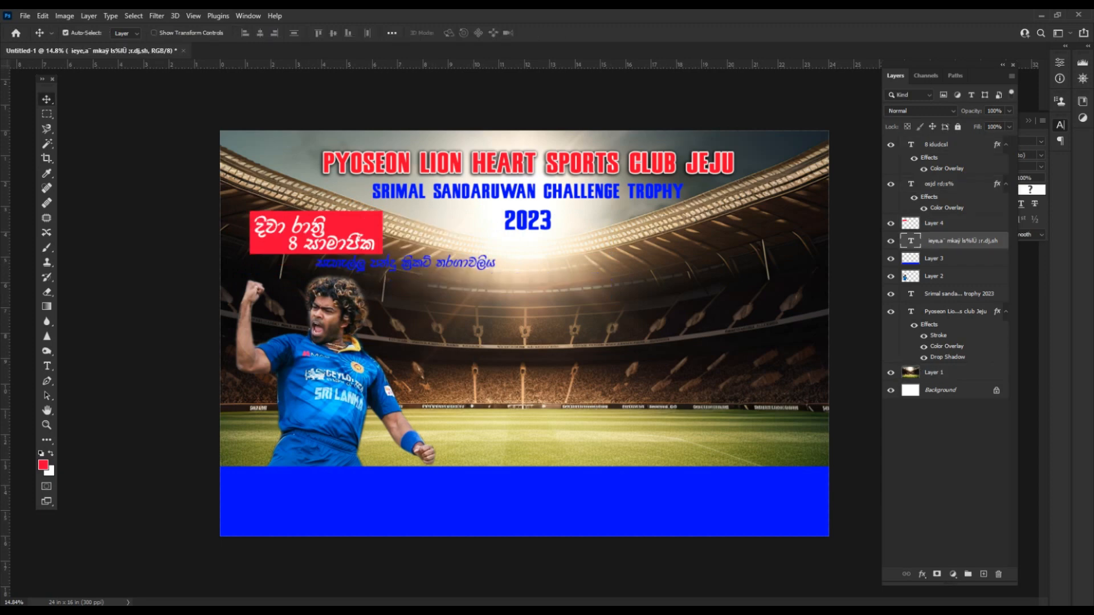
Give the tournament line a white Color Overlay and align it under the red box.
right_click(949, 240)
left_click(826, 87)
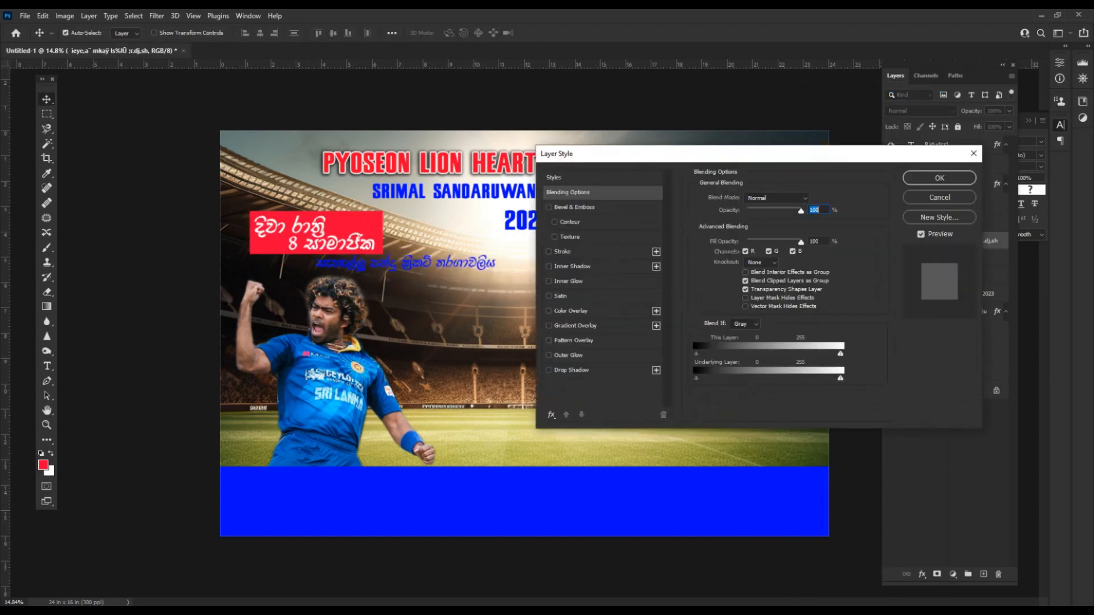
left_click(570, 311)
left_click(939, 178)
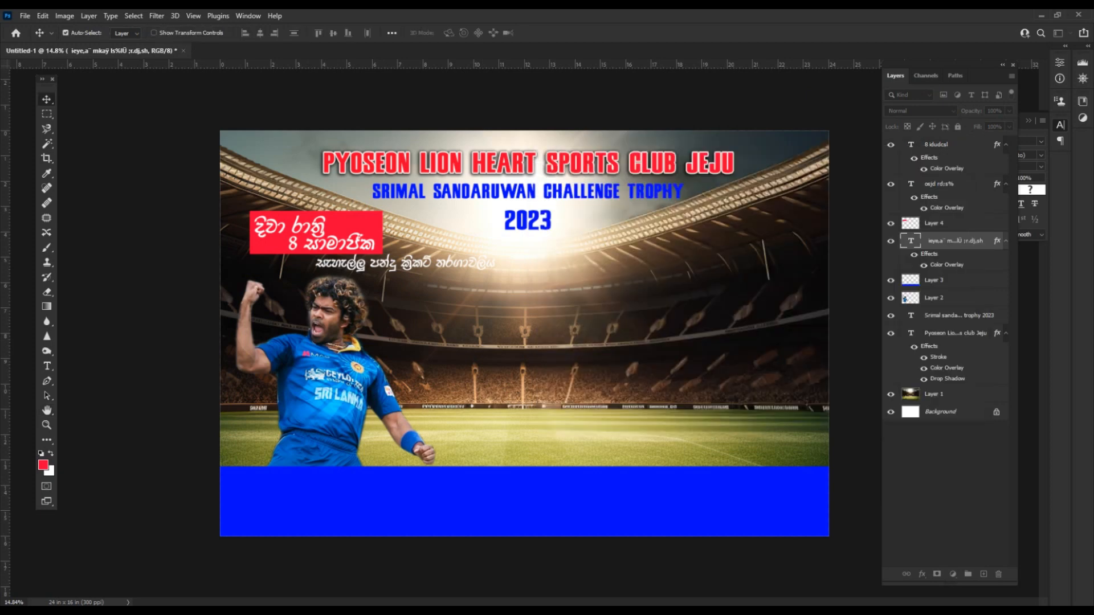
scroll(416, 282, "up", 5)
left_click_drag(370, 252, 264, 249)
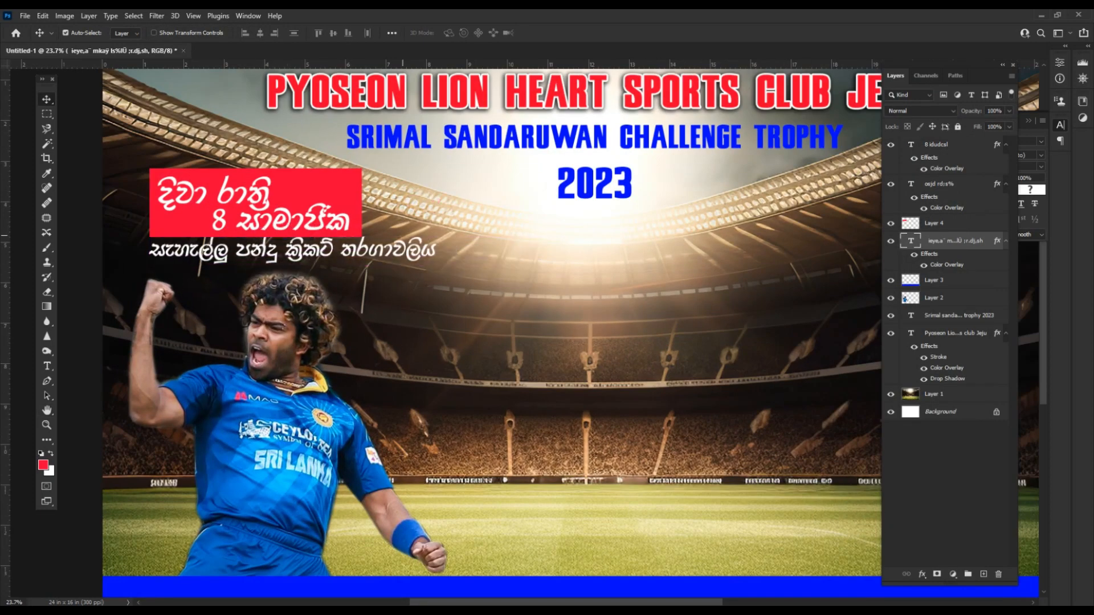
scroll(441, 212, "down", 4)
left_click(441, 212)
scroll(442, 212, "down", 3)
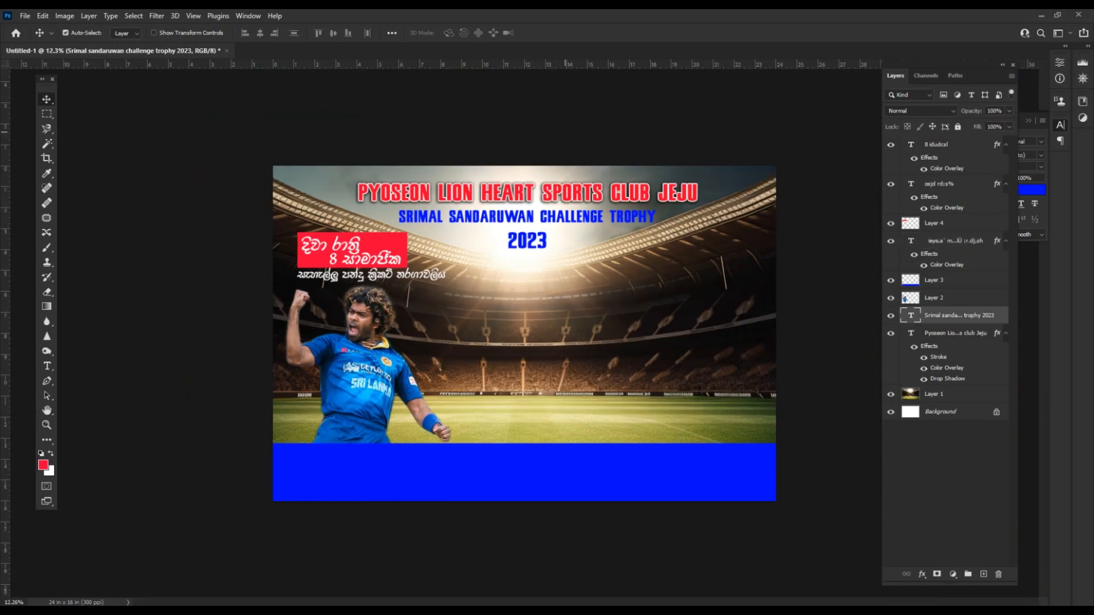
scroll(441, 212, "up", 2)
left_click(246, 102)
Save the banner as Untitled-1.psd.
key("ctrl+s")
key("Return")
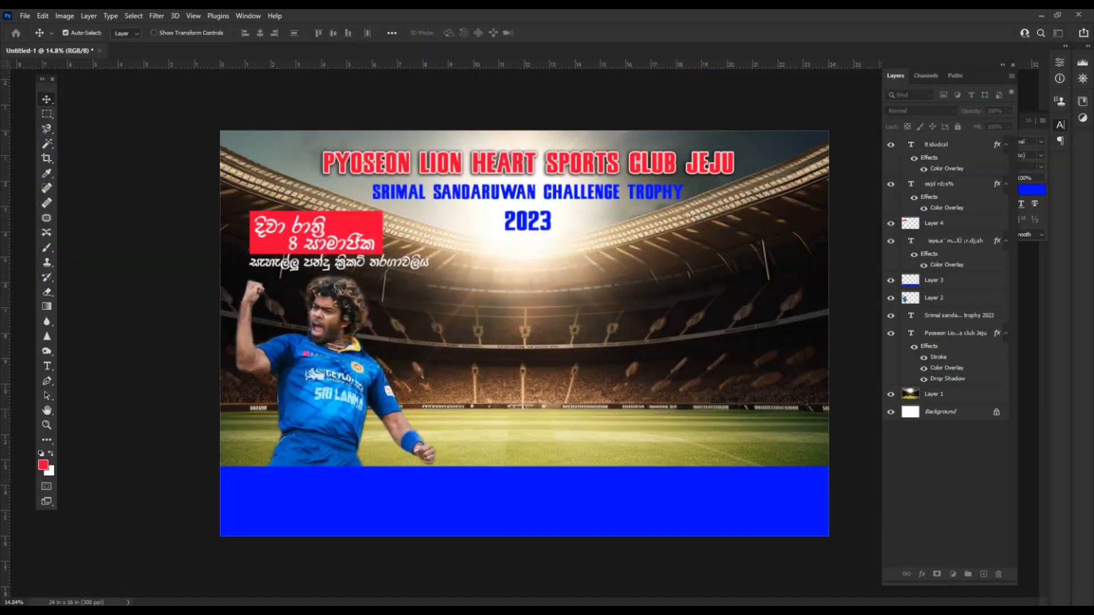
key("Return")
Copy the date and phone lines from Word and start a new text box on the banner.
key("alt+Tab")
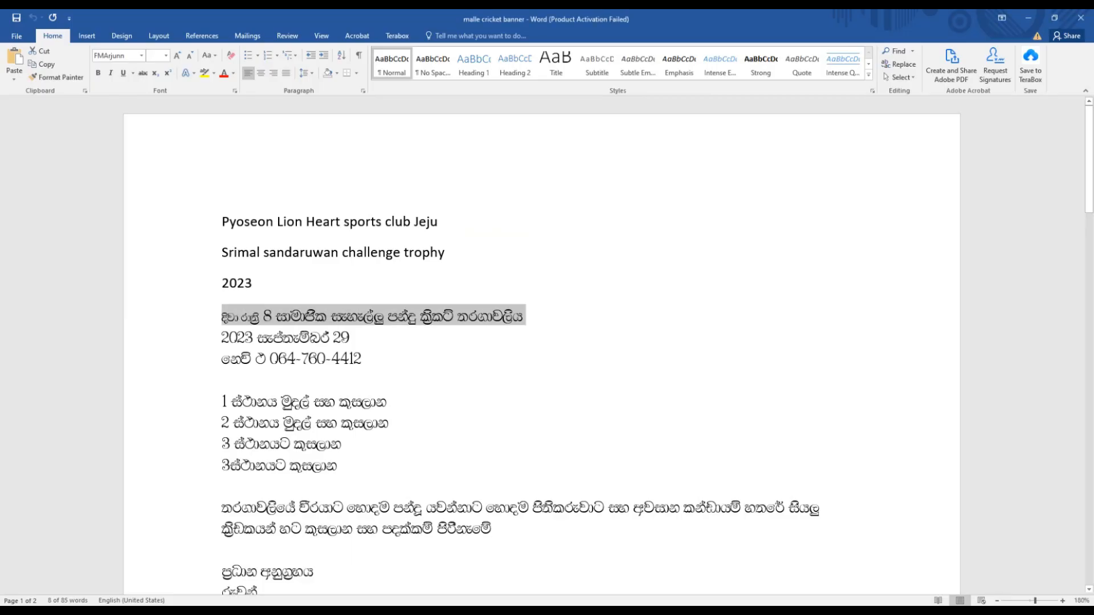
left_click_drag(222, 337, 361, 359)
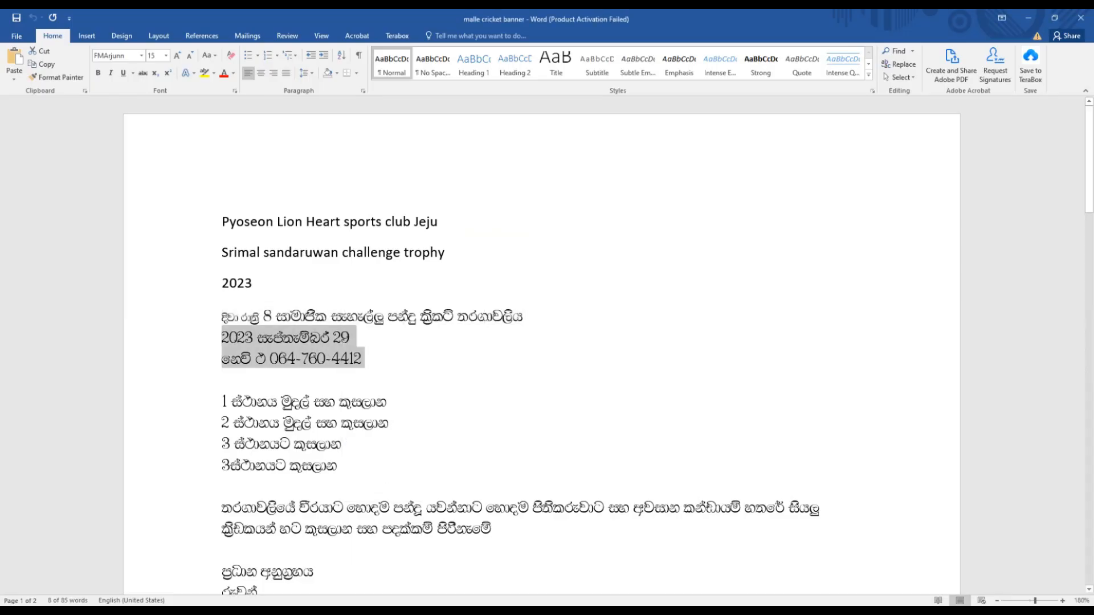
key("alt+Tab")
left_click(456, 313)
key("t")
left_click(453, 282)
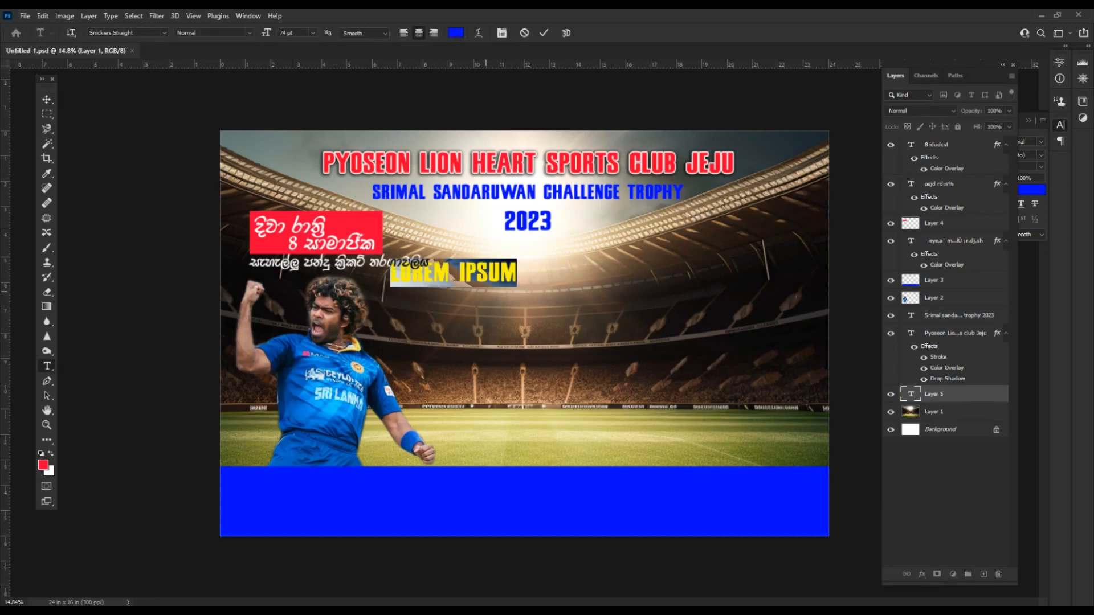
Paste the date and phone lines and set their font to FMBasuru.
key("ctrl+v")
key("ctrl+a")
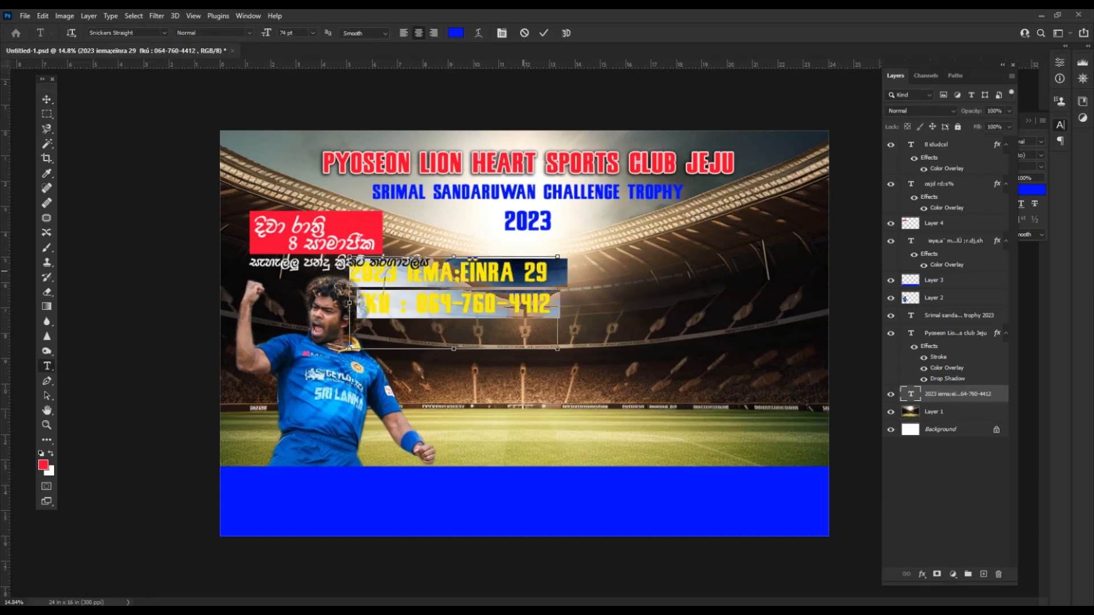
key("ctrl+t")
type("fm")
key("Down")
key("Down")
key("Down")
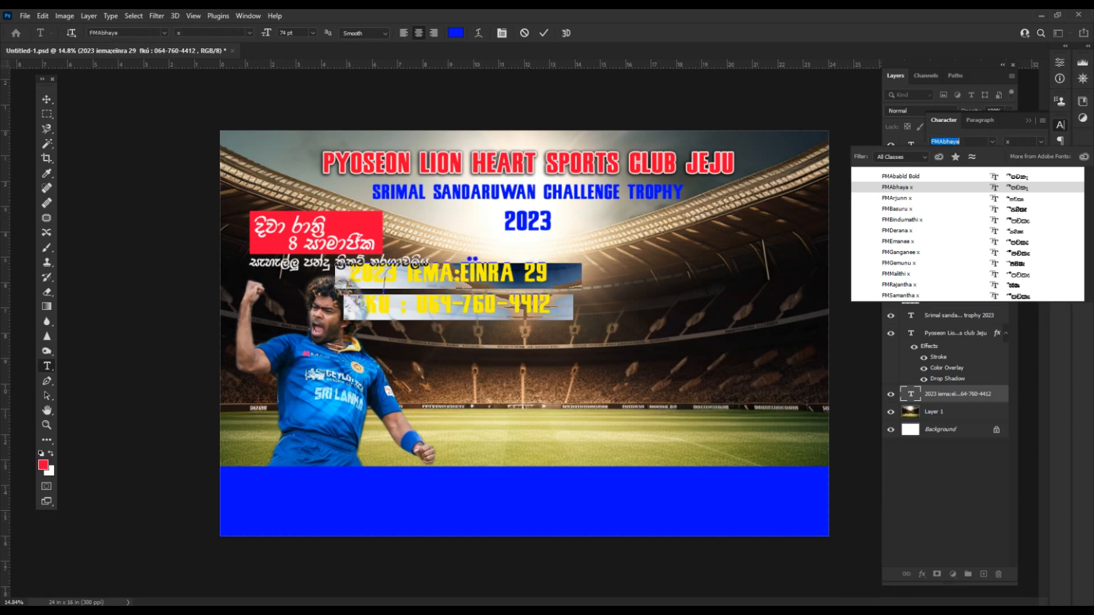
key("Return")
left_click(448, 275)
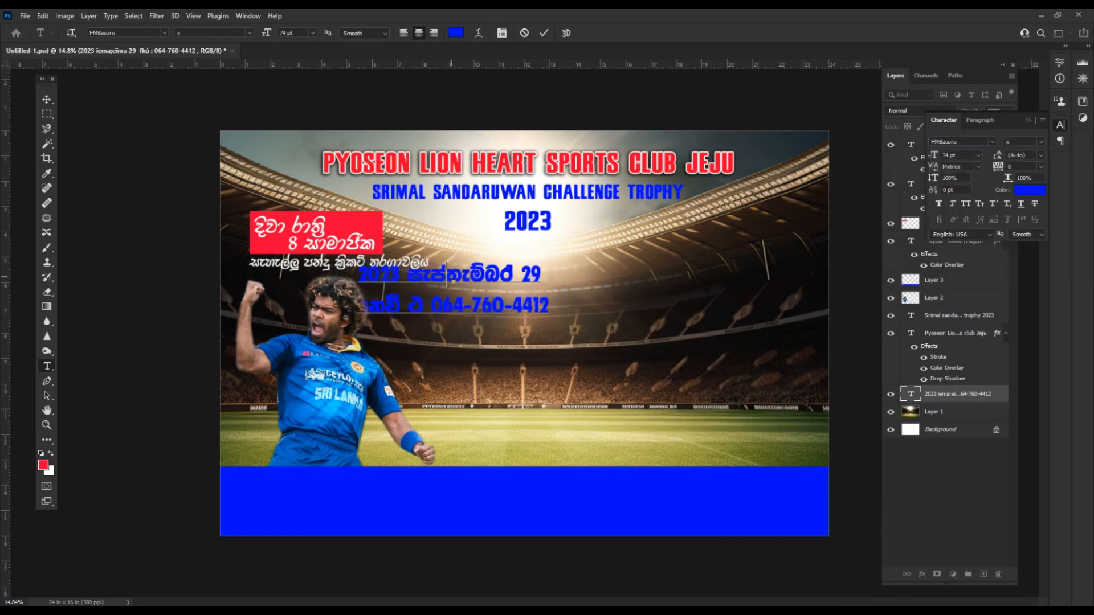
key("ctrl+Return")
Remove the phone number line, leaving 2023 සැප්තැම්බර 29, and move the date right and down.
left_click_drag(311, 312, 311, 312)
key("ctrl+Return")
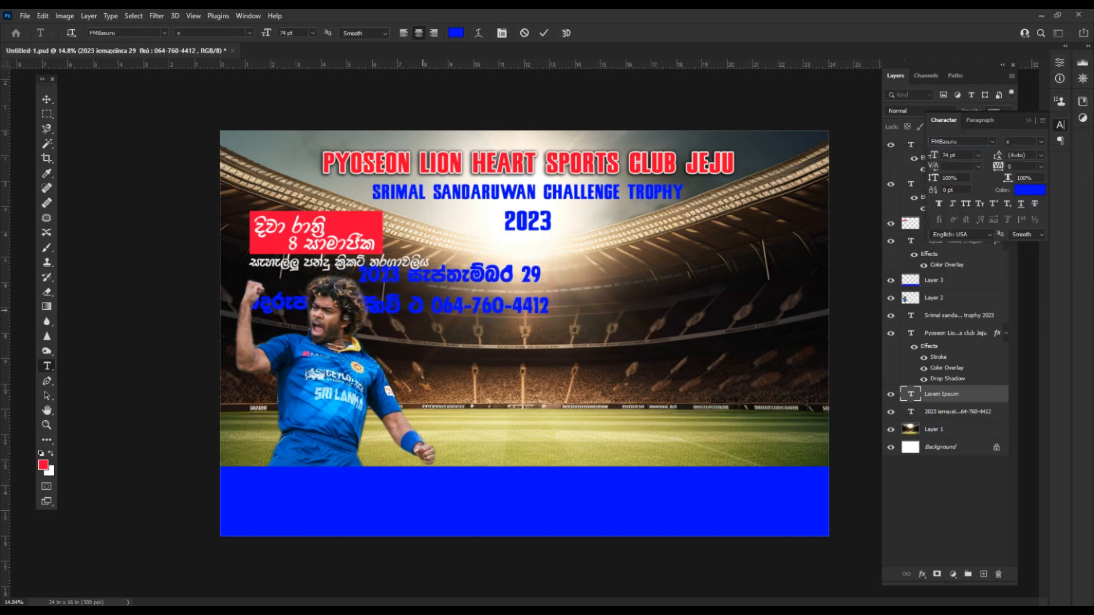
key("ctrl+z")
left_click_drag(547, 309, 357, 311)
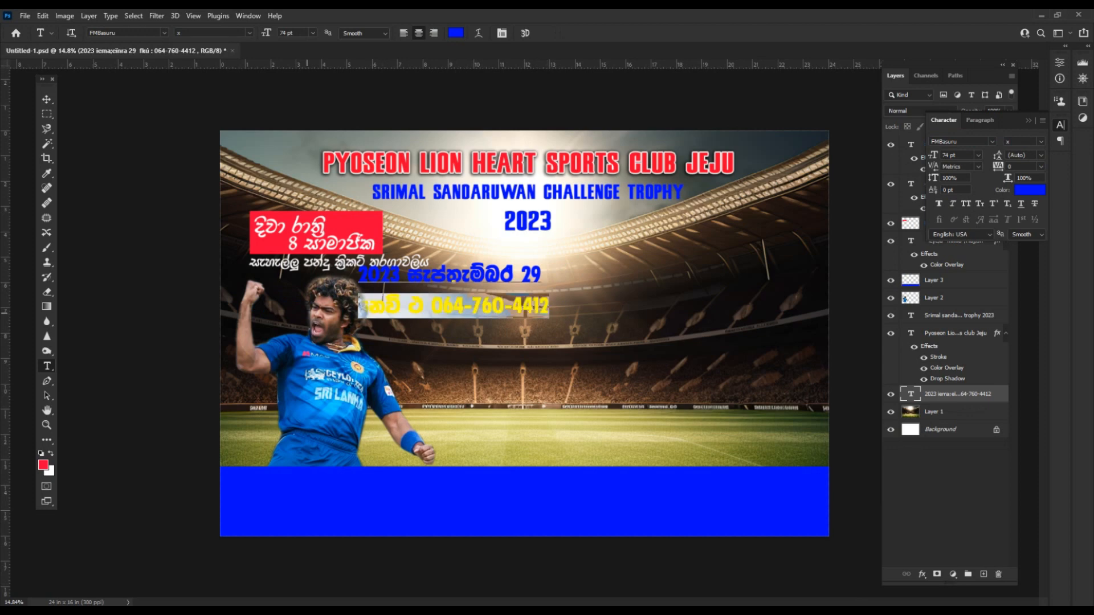
key("BackSpace")
key("ctrl+Return")
key("v")
left_click_drag(502, 272, 518, 282)
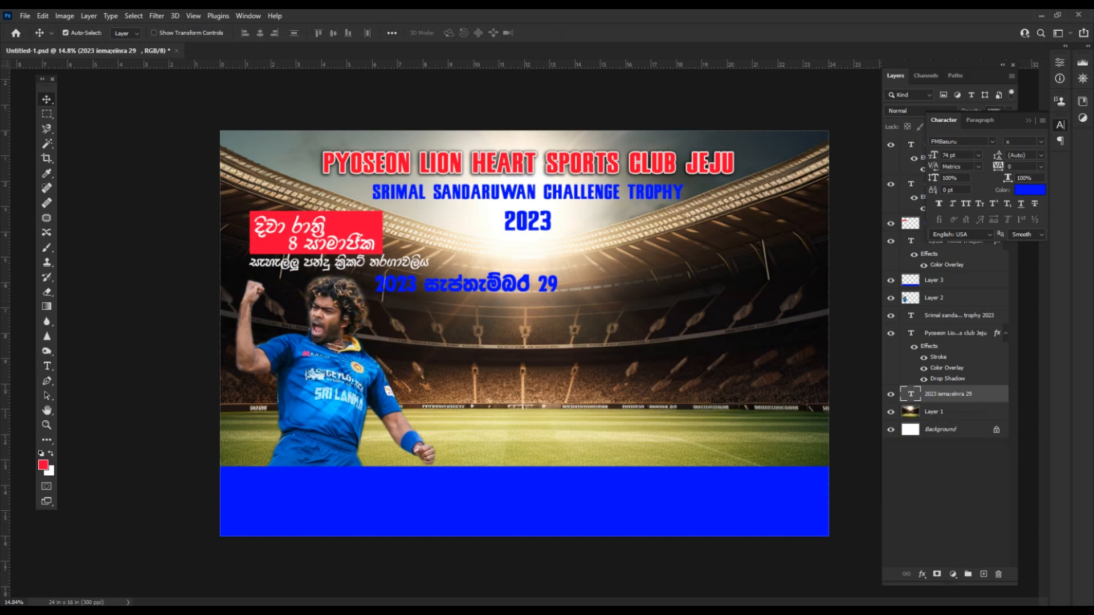
Give the date a white Color Overlay and 43 px red Stroke, then place it beside the tournament line.
right_click(967, 393)
left_click(969, 88)
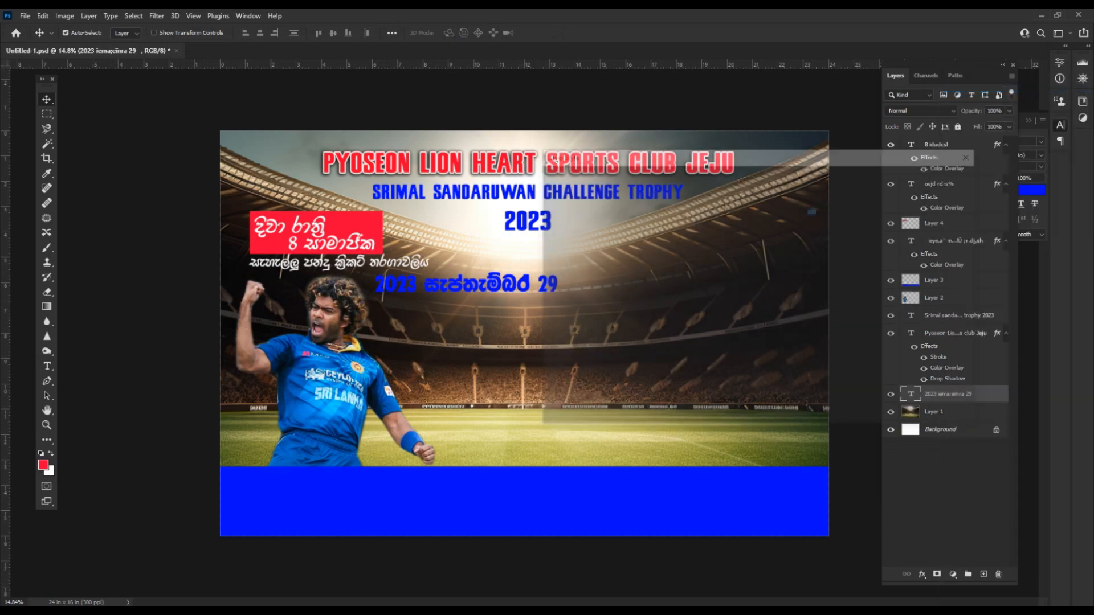
left_click(570, 311)
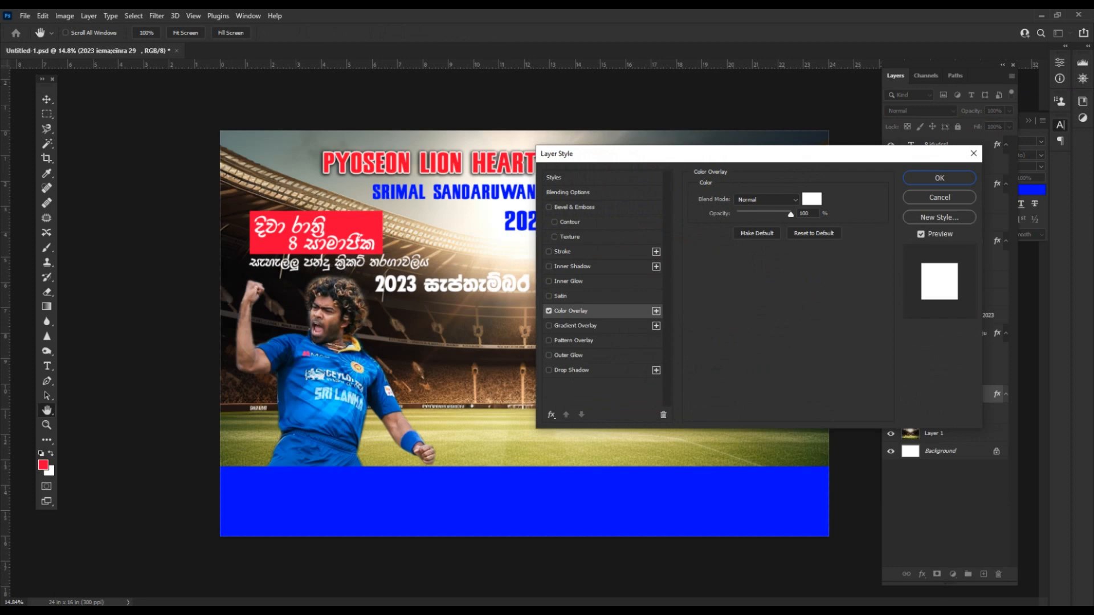
left_click(562, 251)
left_click(721, 280)
left_click(364, 222)
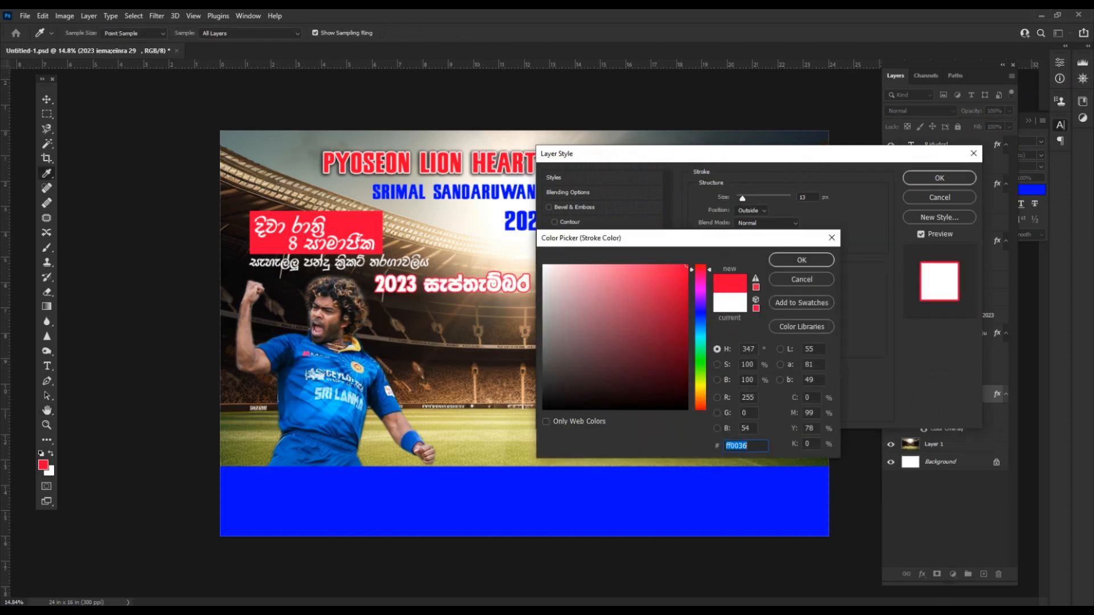
left_click(801, 259)
left_click_drag(741, 197, 749, 198)
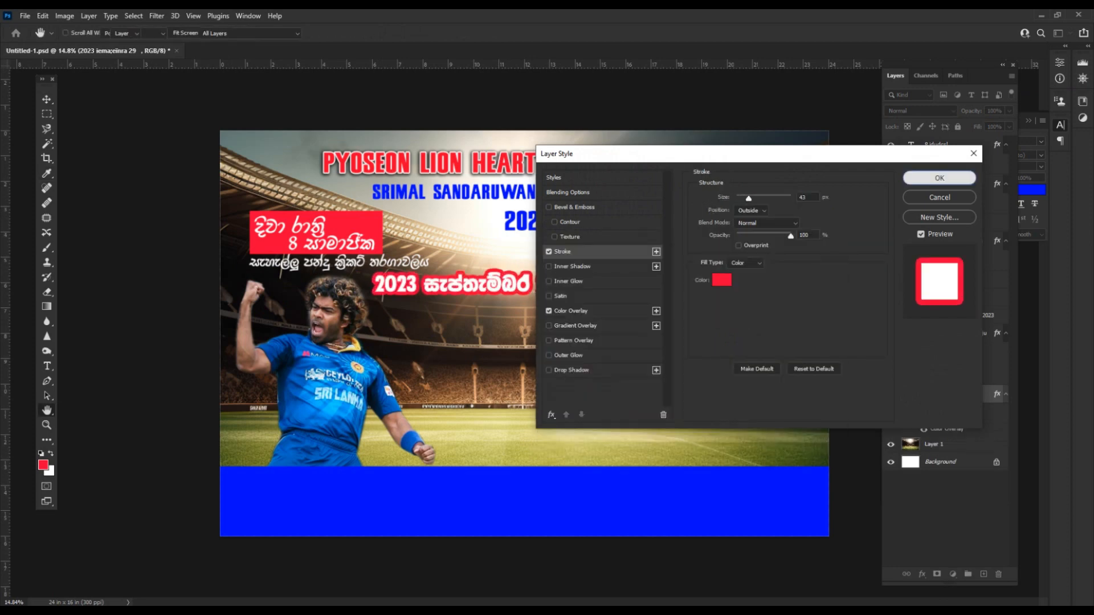
left_click(940, 177)
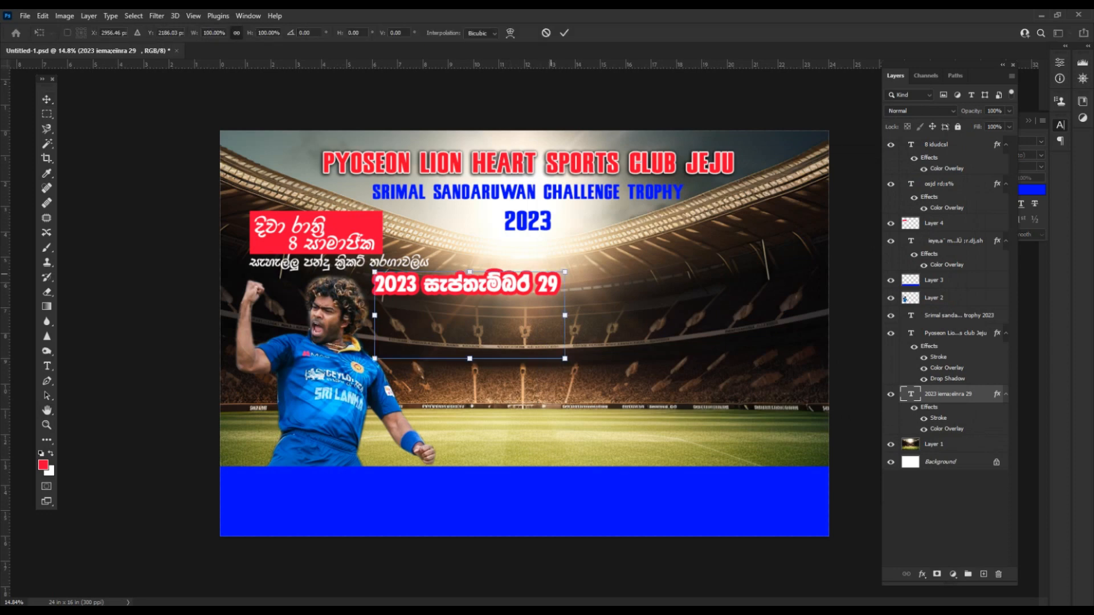
mouse_move(501, 284)
left_mouse_down()
mouse_move(473, 335)
mouse_move(497, 292)
left_mouse_up()
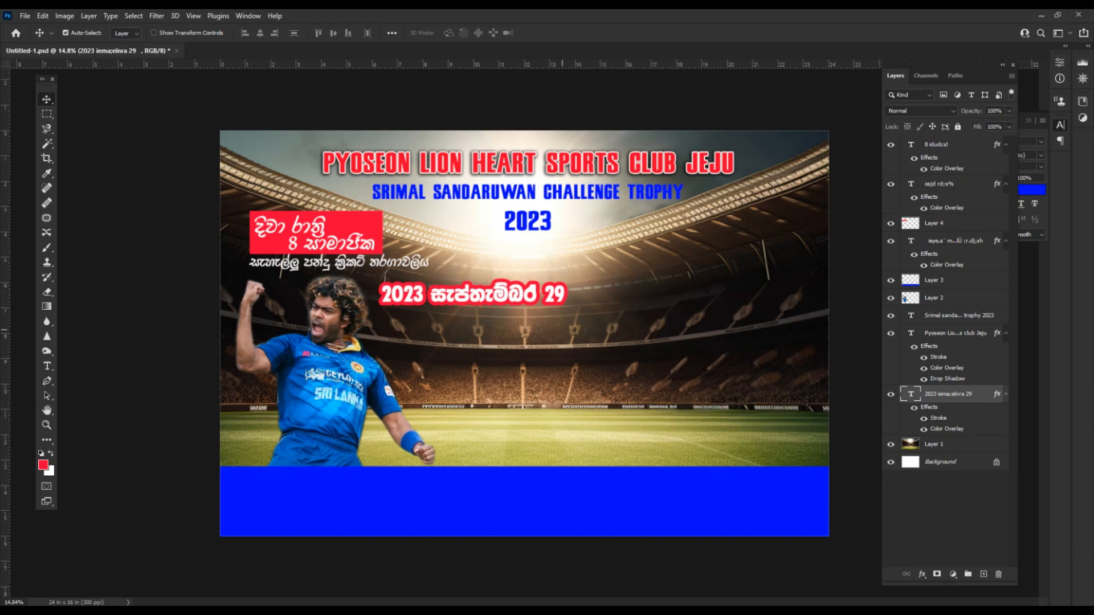
left_click_drag(497, 292, 559, 260)
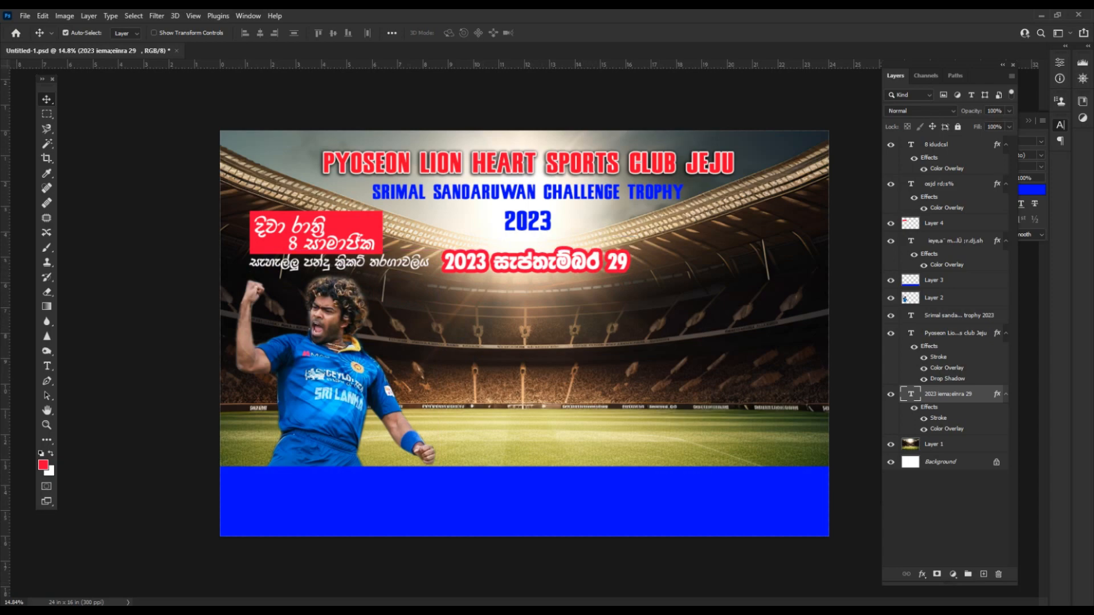
Copy the four numbered prize lines from the Word notes.
key("t")
key("alt+Tab")
left_click(222, 379)
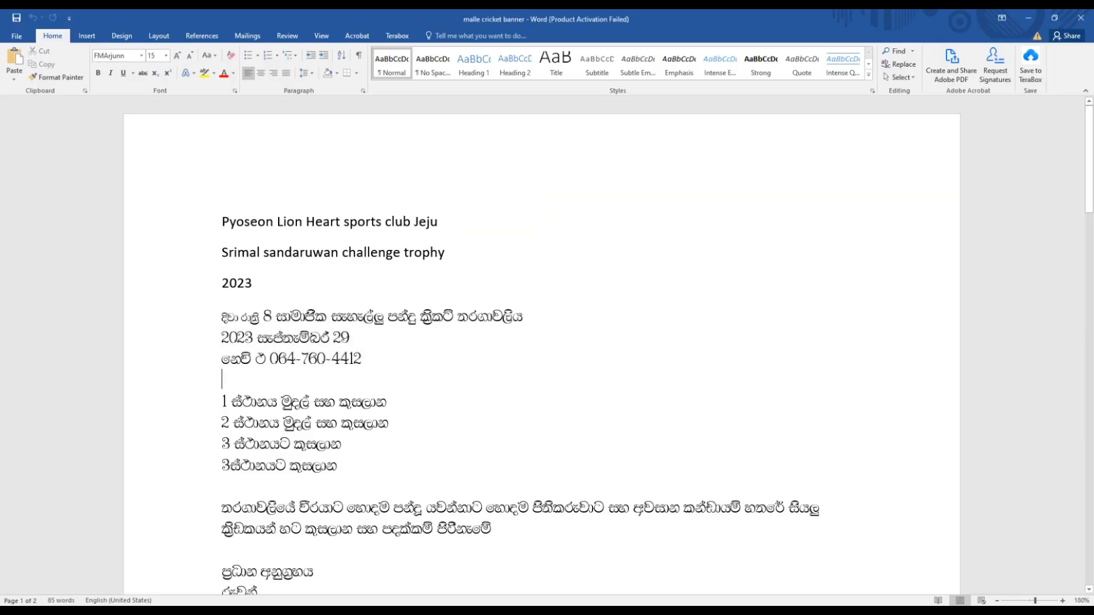
left_click_drag(221, 393, 337, 467)
right_click(308, 434)
left_click(336, 459)
key("alt+Tab")
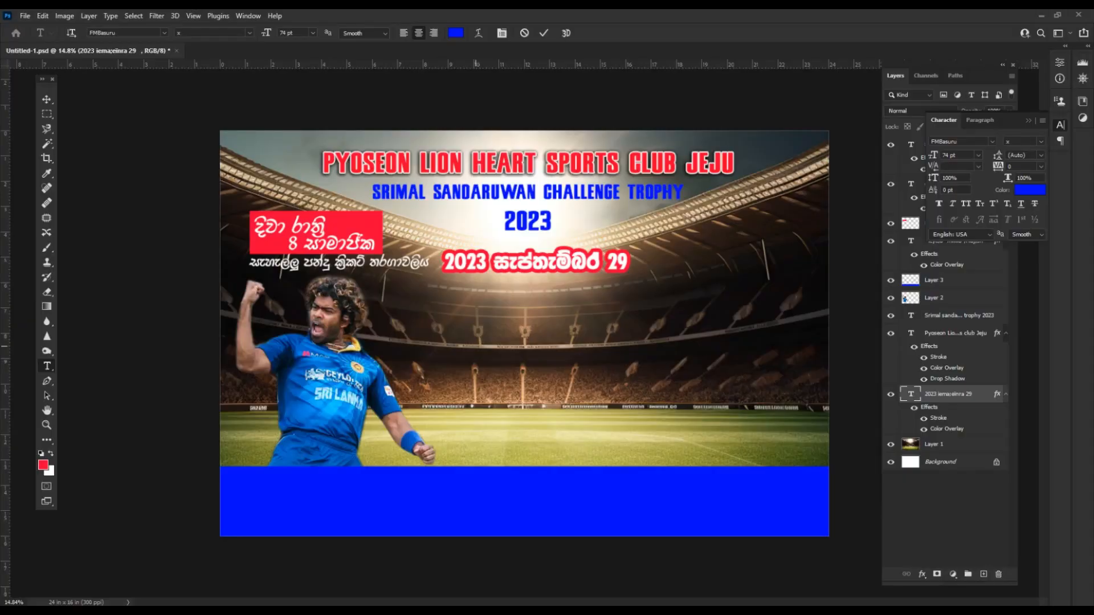
Paste the four prize lines as a new text layer on the banner.
left_click(476, 347)
key("ctrl+v")
key("ctrl+Return")
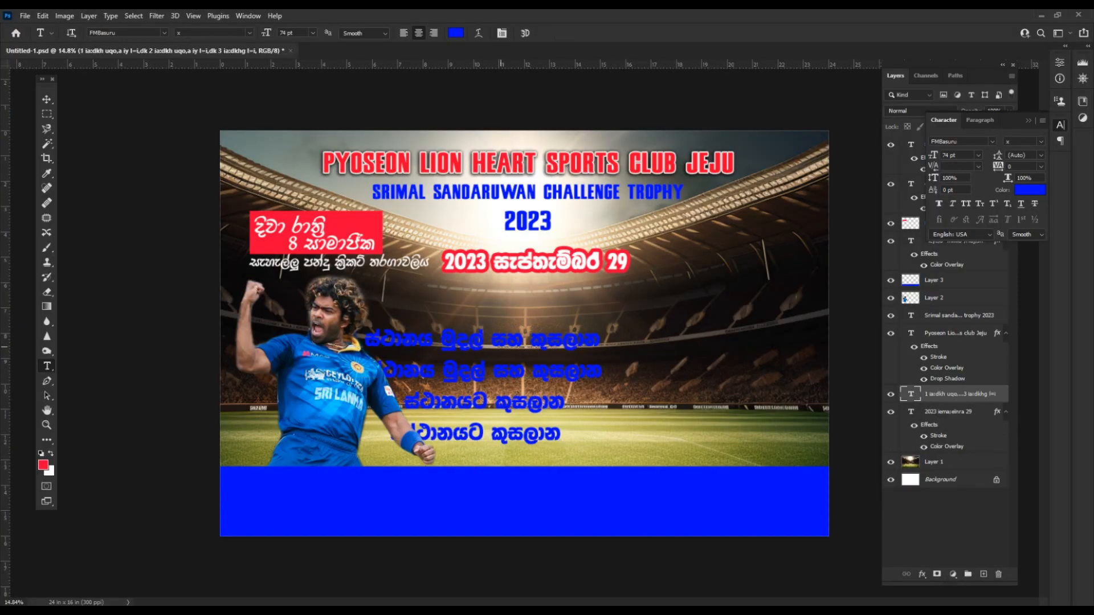
left_click(501, 346)
key("ctrl+a")
key("ctrl+Return")
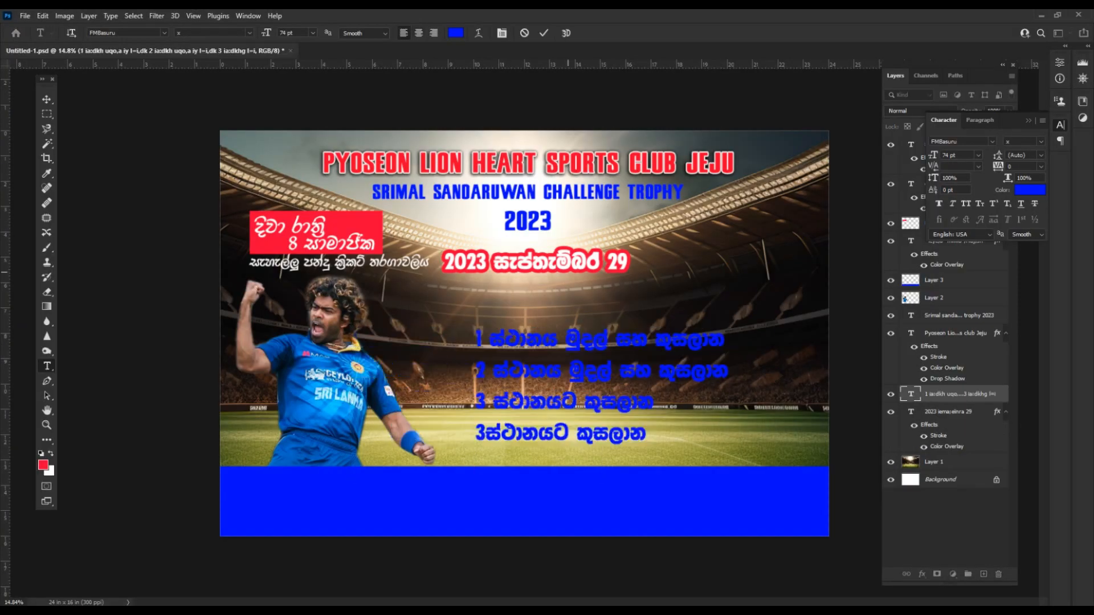
Shrink the prize text to about 60% and move it up and left below the date.
key("ctrl+t")
left_click_drag(725, 328, 633, 383)
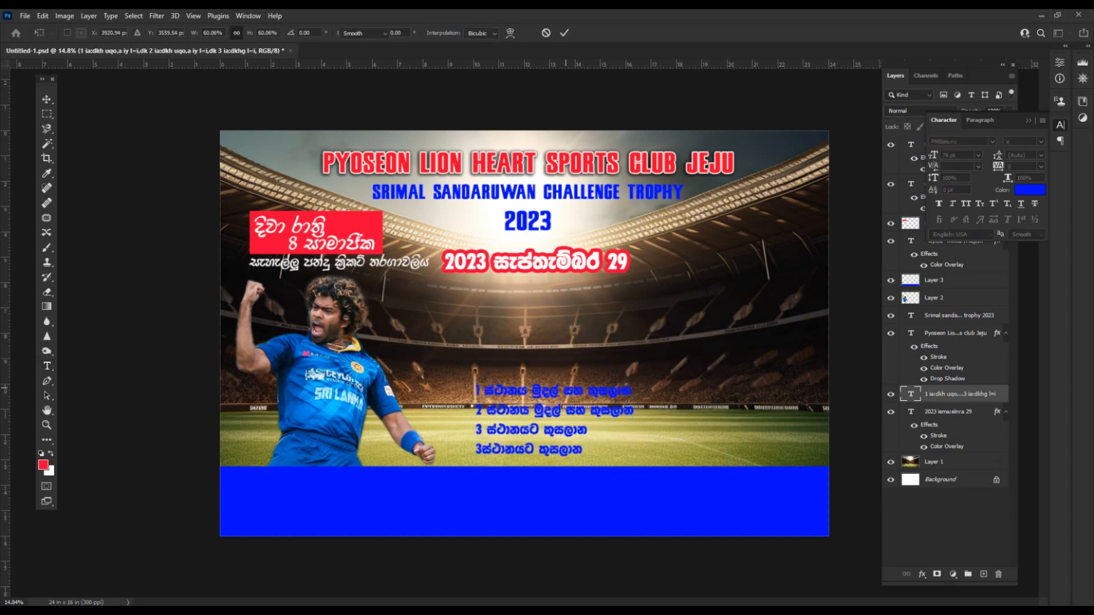
key("Return")
key("v")
left_click_drag(535, 390, 441, 290)
right_click(954, 394)
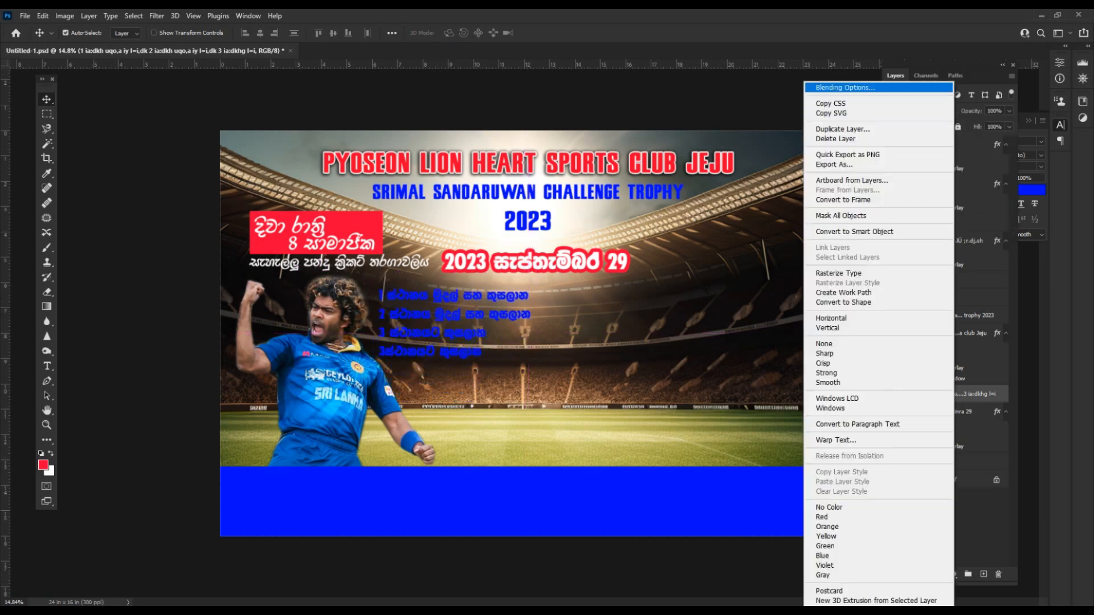
key("Escape")
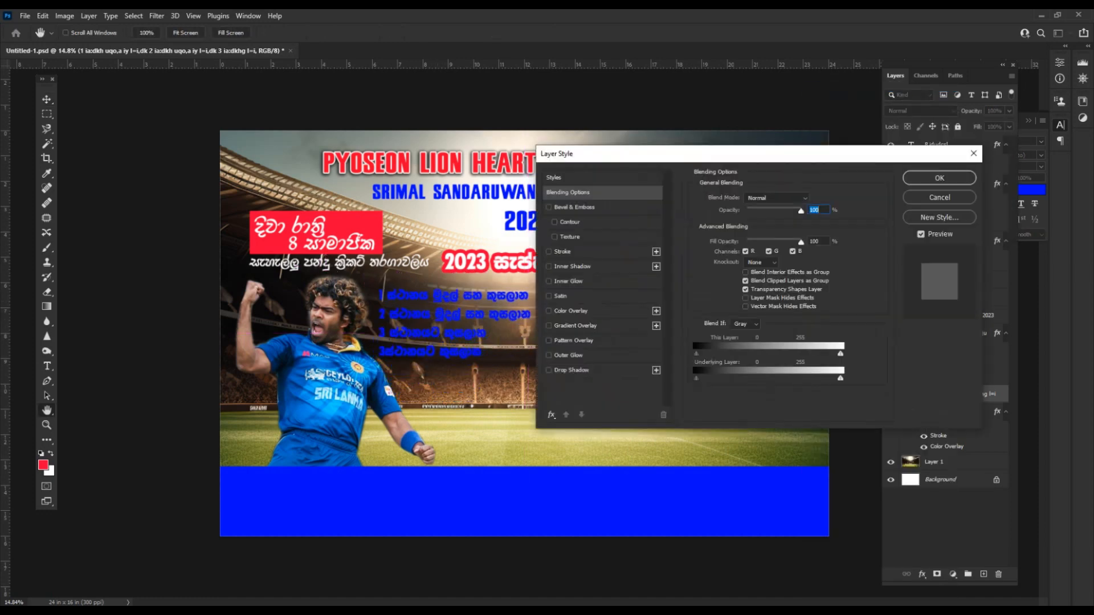
Give the prize lines a white Color Overlay and a 24 px blue Stroke.
left_click(570, 310)
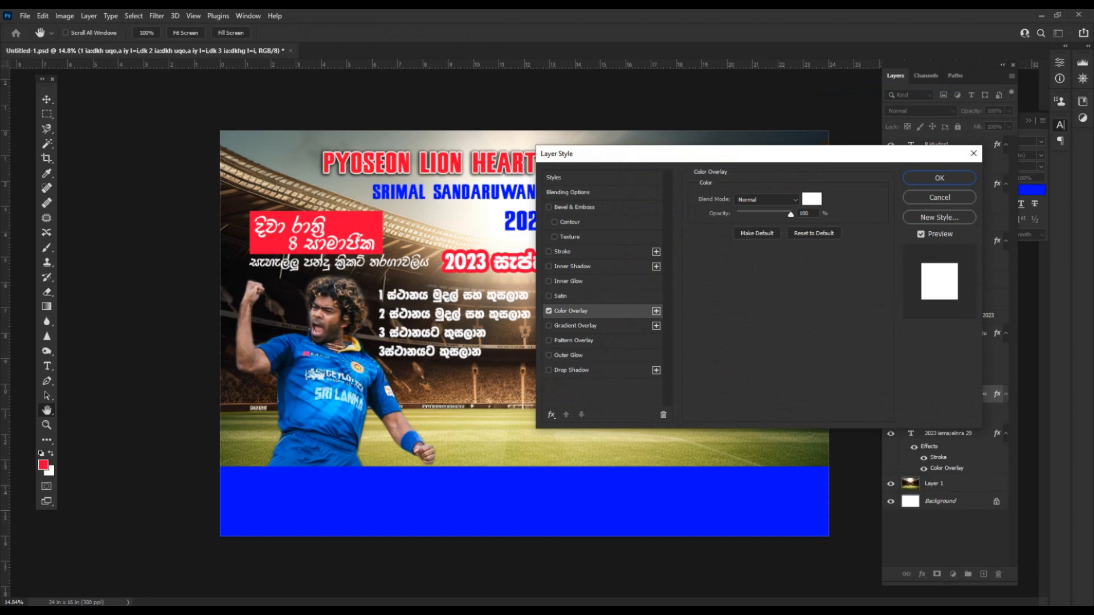
left_click(561, 251)
left_click(720, 281)
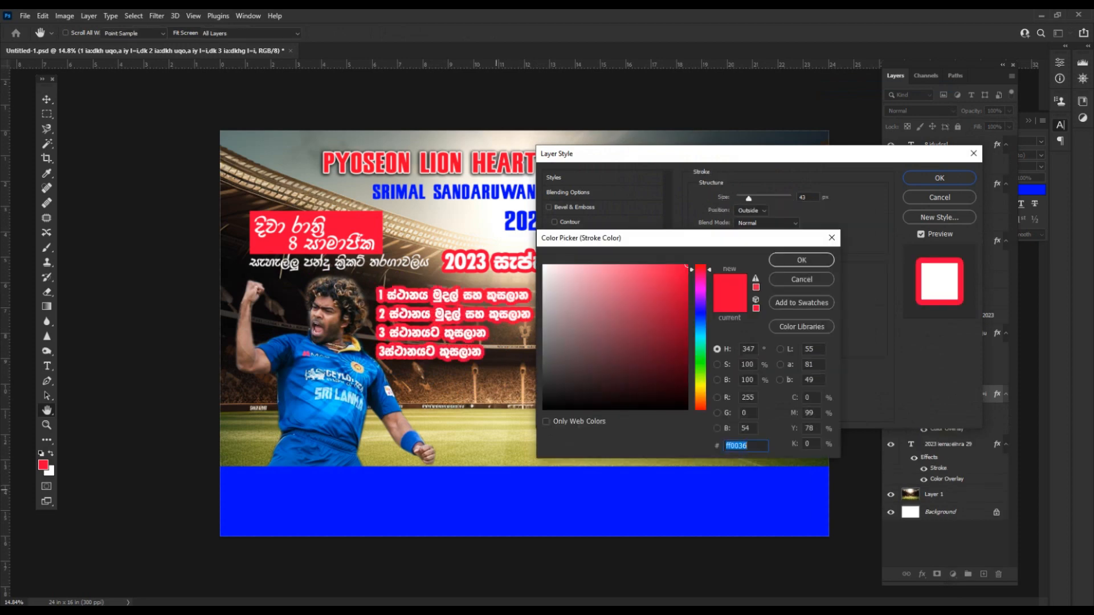
left_click(502, 496)
left_click(801, 260)
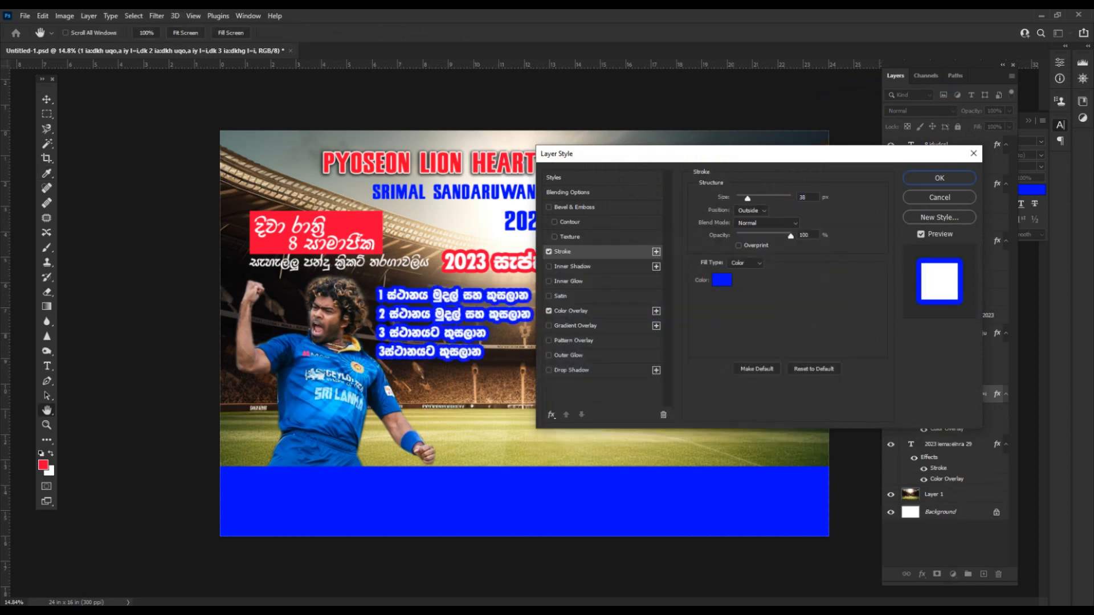
left_click_drag(749, 198, 744, 198)
Try other outline colours, then keep blue at about 30 px and apply the style.
left_click(721, 280)
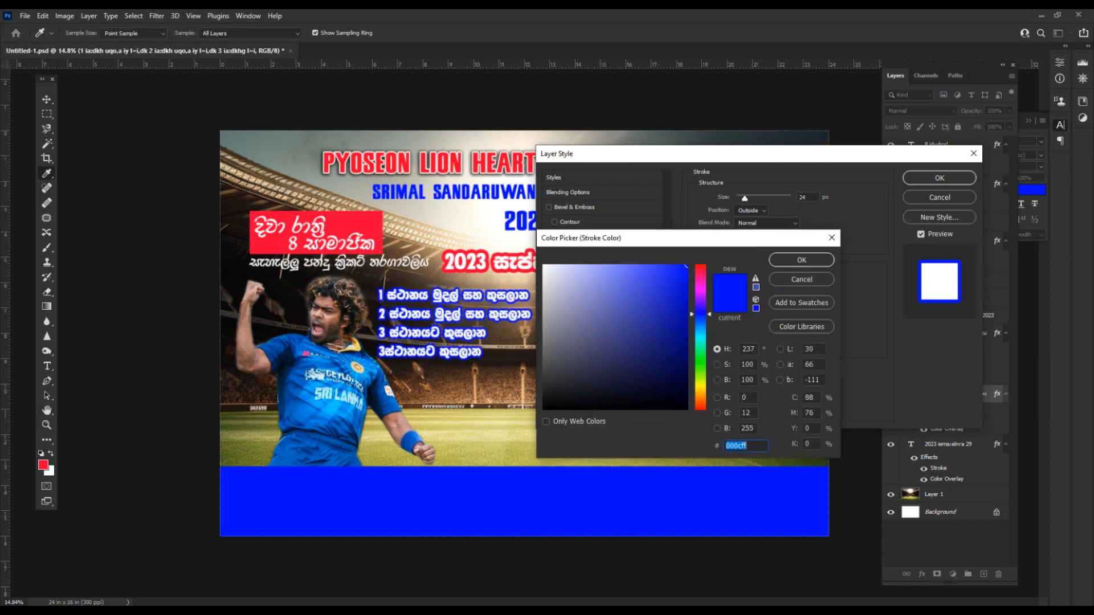
left_click(700, 385)
left_click(700, 389)
left_click(680, 265)
left_click(701, 409)
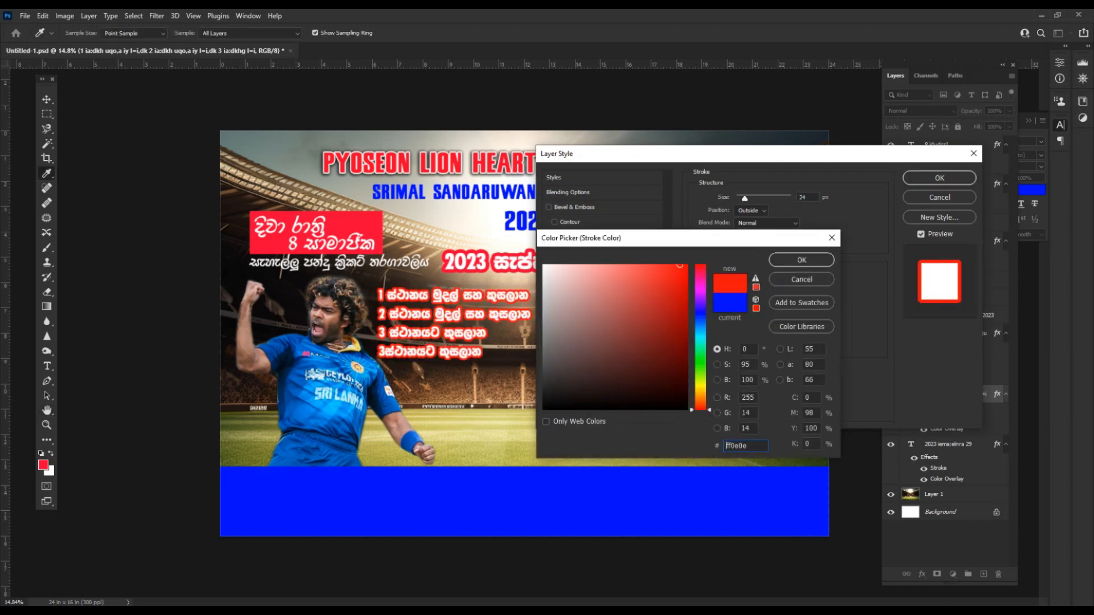
left_click(701, 313)
left_click(800, 260)
left_click_drag(745, 199, 746, 198)
key("Return")
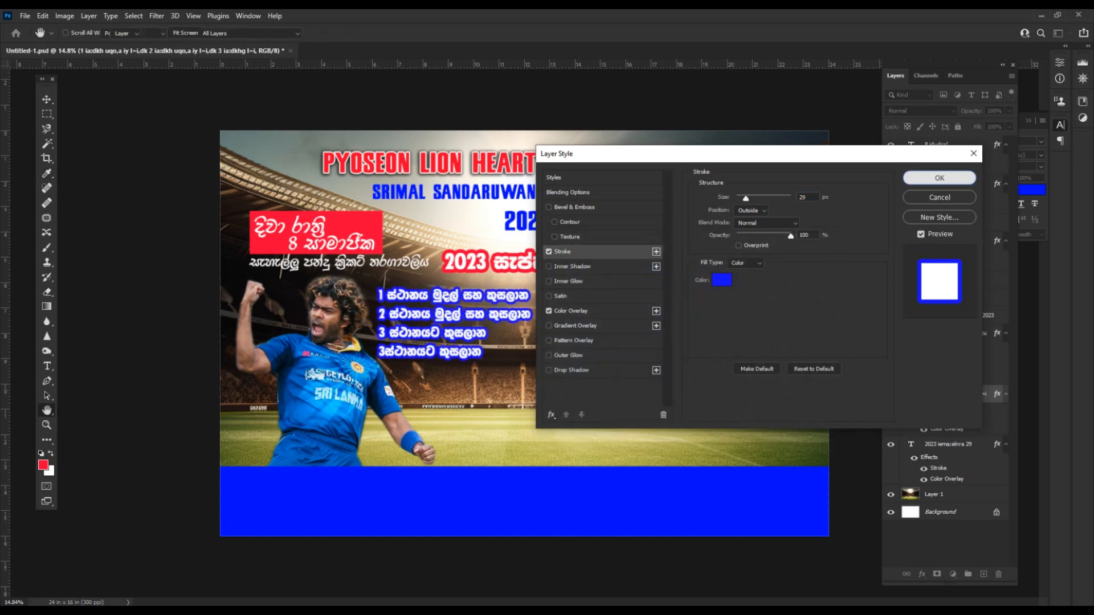
scroll(357, 359, "up", 1)
Resize the prize text block and shift it slightly left.
key("t")
left_click(373, 356)
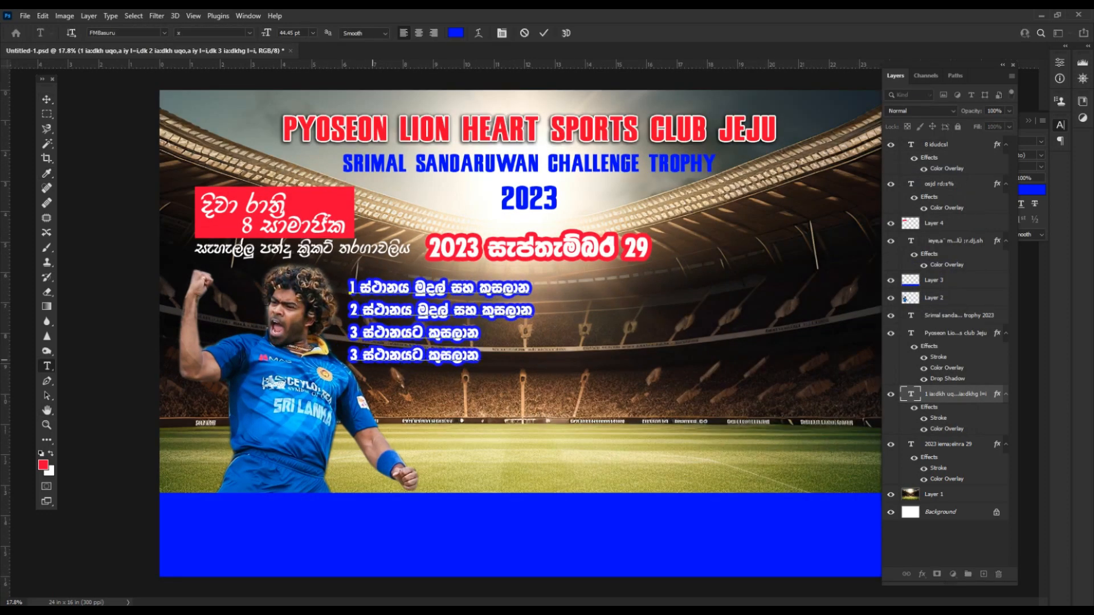
scroll(523, 336, "down", 1)
key("ctrl+t")
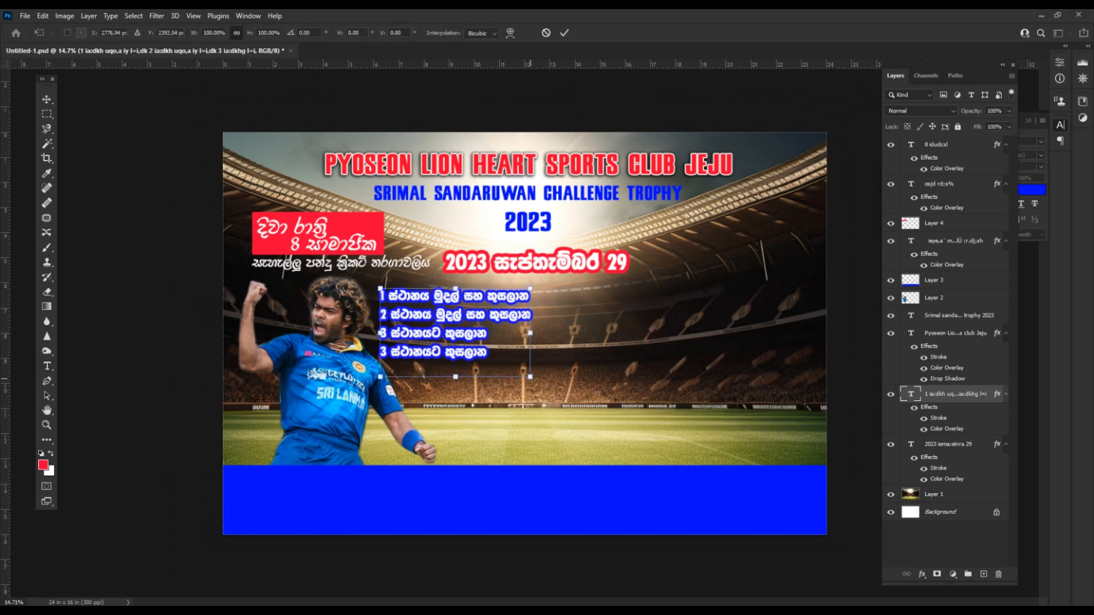
key("Return")
key("v")
mouse_move(423, 307)
left_mouse_down()
mouse_move(431, 313)
mouse_move(343, 427)
mouse_move(429, 309)
left_mouse_up()
Enlarge the date line and centre it on a vertical guide at the canvas centre.
left_click(547, 263)
key("ctrl+t")
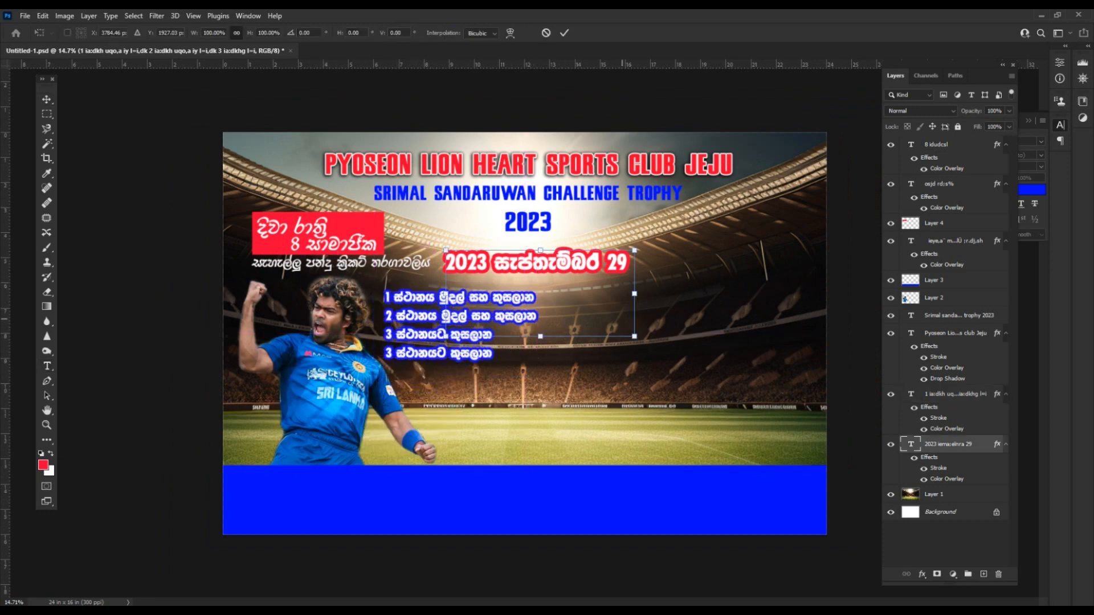
mouse_move(634, 336)
left_mouse_down()
mouse_move(687, 361)
mouse_move(635, 337)
left_mouse_up()
key("Return")
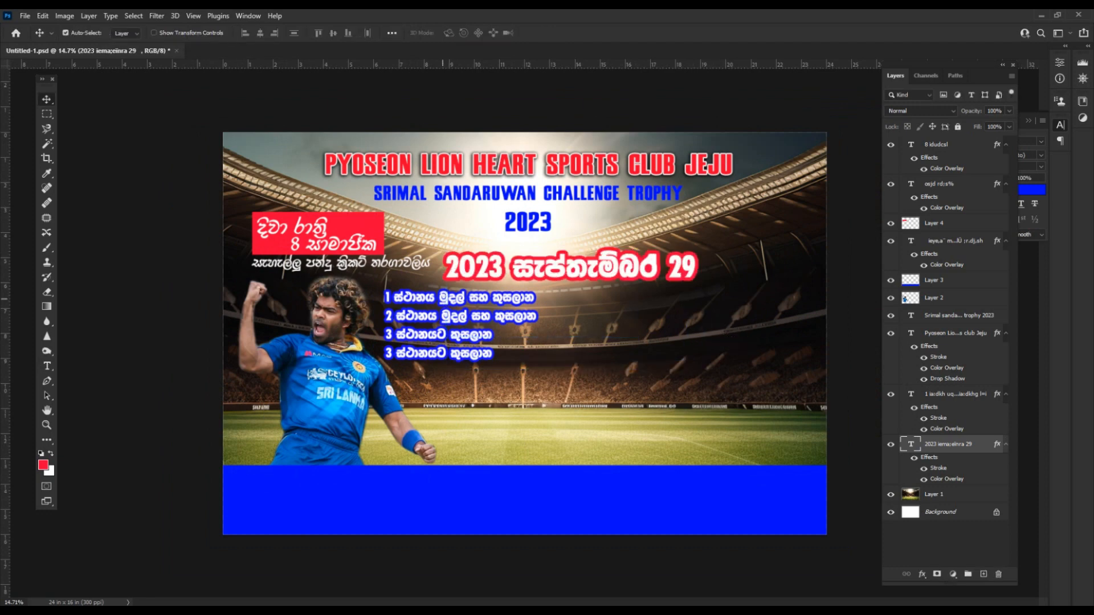
left_click_drag(498, 264, 498, 263)
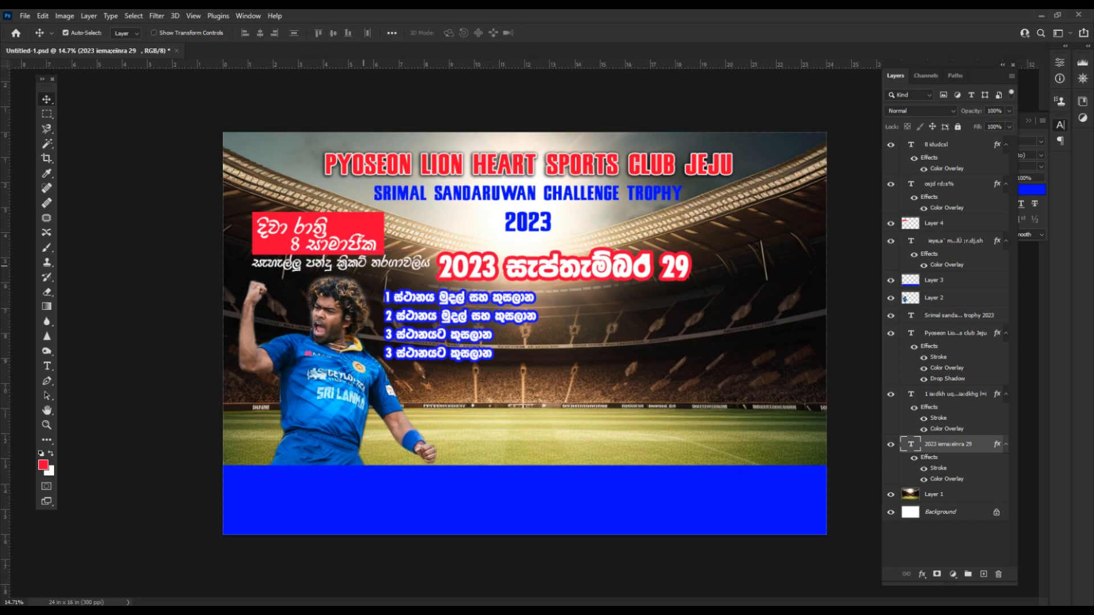
left_click_drag(6, 332, 525, 325)
left_click_drag(516, 268, 477, 267)
Select the red box and its text layers and move the group up-left.
left_click(325, 262)
left_click(316, 234)
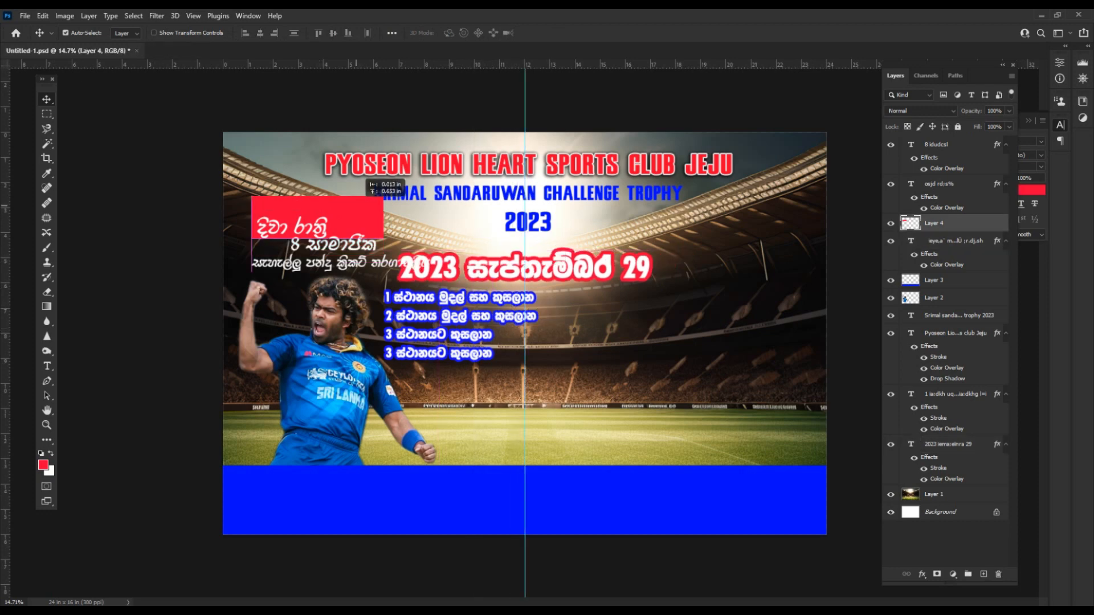
scroll(392, 285, "up", 2)
left_click(302, 227, "shift")
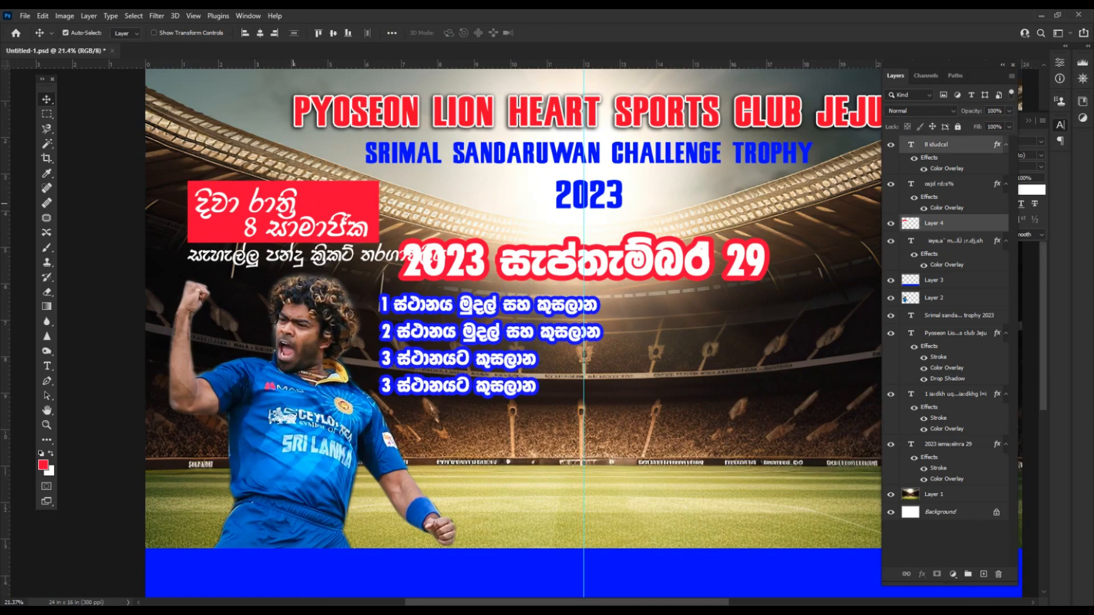
left_click(285, 203, "shift")
left_click(316, 253, "shift")
mouse_move(316, 233)
left_mouse_down()
mouse_move(303, 198)
mouse_move(295, 230)
left_mouse_up()
Reposition the prize list down-left, the date line down-right, and the trophy title slightly down.
scroll(296, 231, "down", 2)
left_click(466, 296)
left_click_drag(465, 295, 460, 310)
left_click_drag(507, 265, 513, 283)
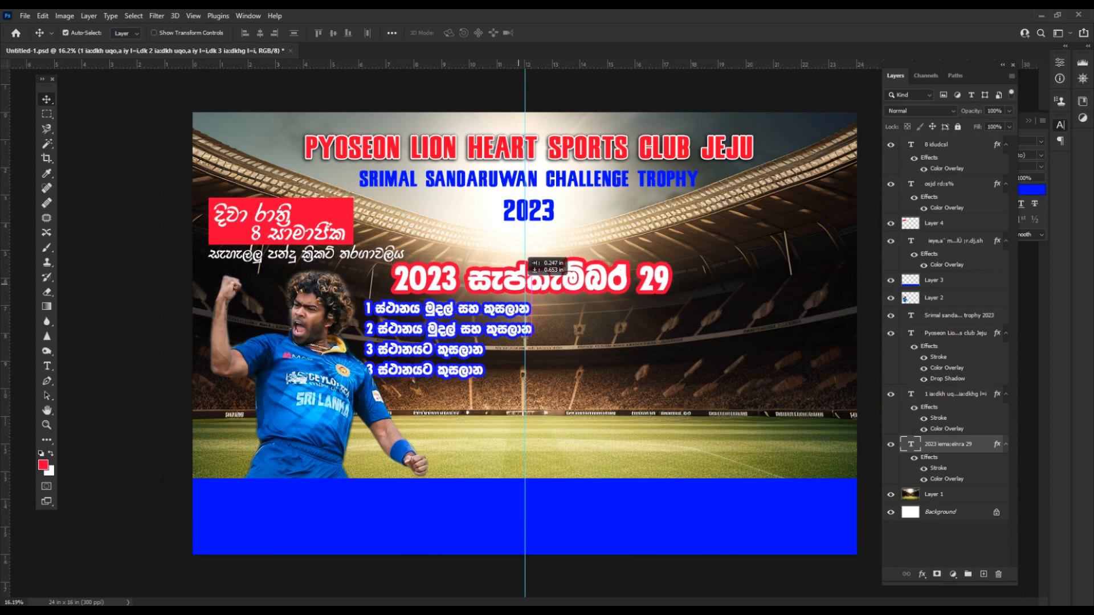
left_click_drag(461, 313, 462, 315)
scroll(462, 315, "down", 3)
left_click_drag(548, 219, 548, 224)
Join 2023 onto the trophy title line with a hyphen and nudge the title up.
key("t")
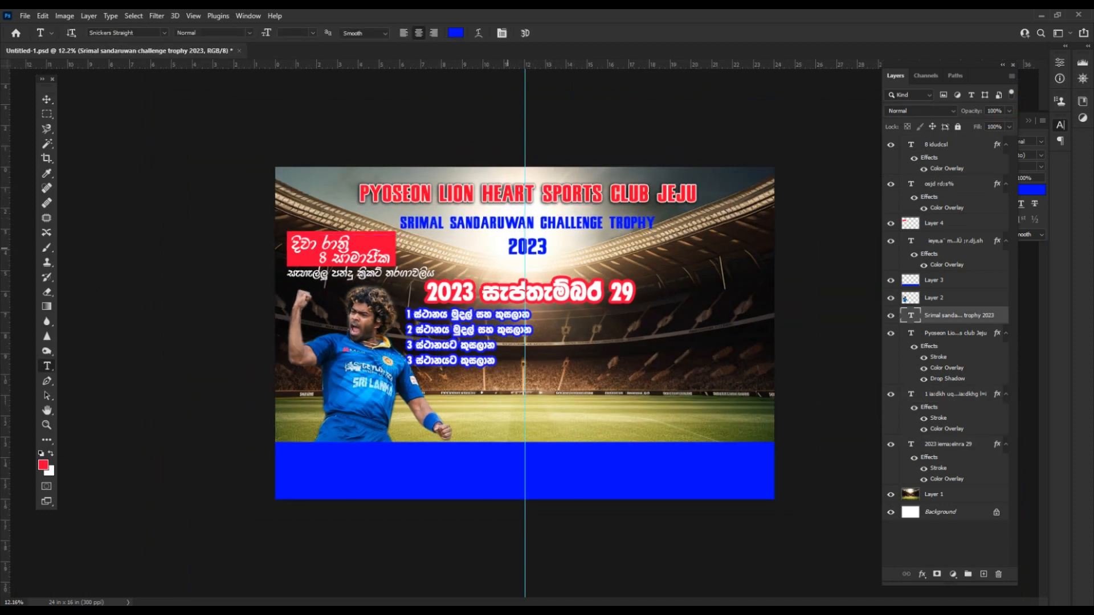
left_click(510, 248)
key("BackSpace")
type("-")
key("ctrl+Return")
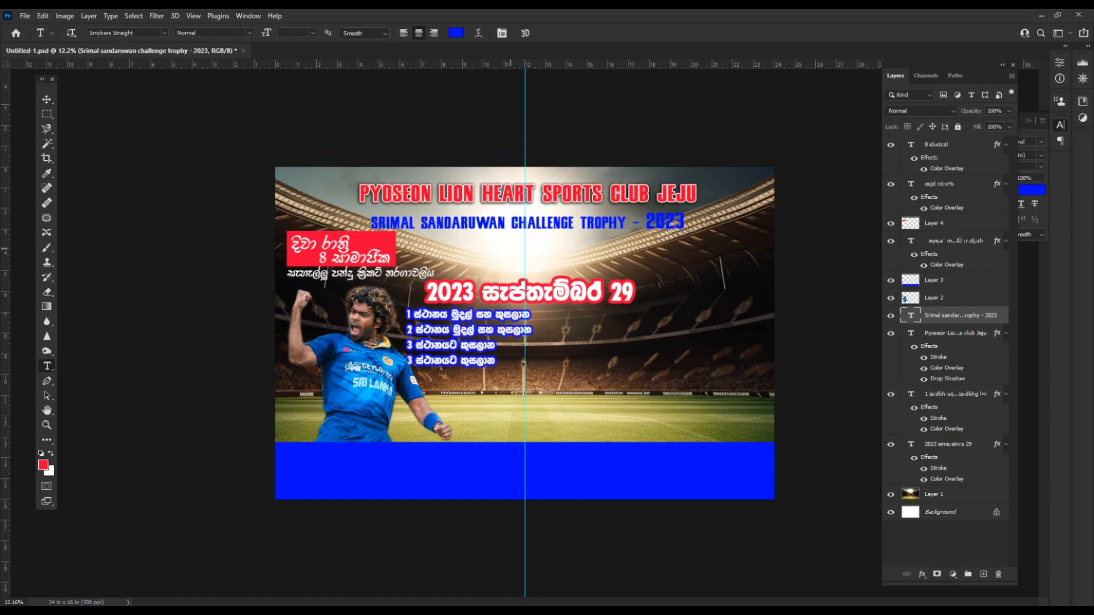
key("v")
key("shift+Up")
key("shift+Up")
key("shift+Up")
key("shift+Up")
left_click(524, 285)
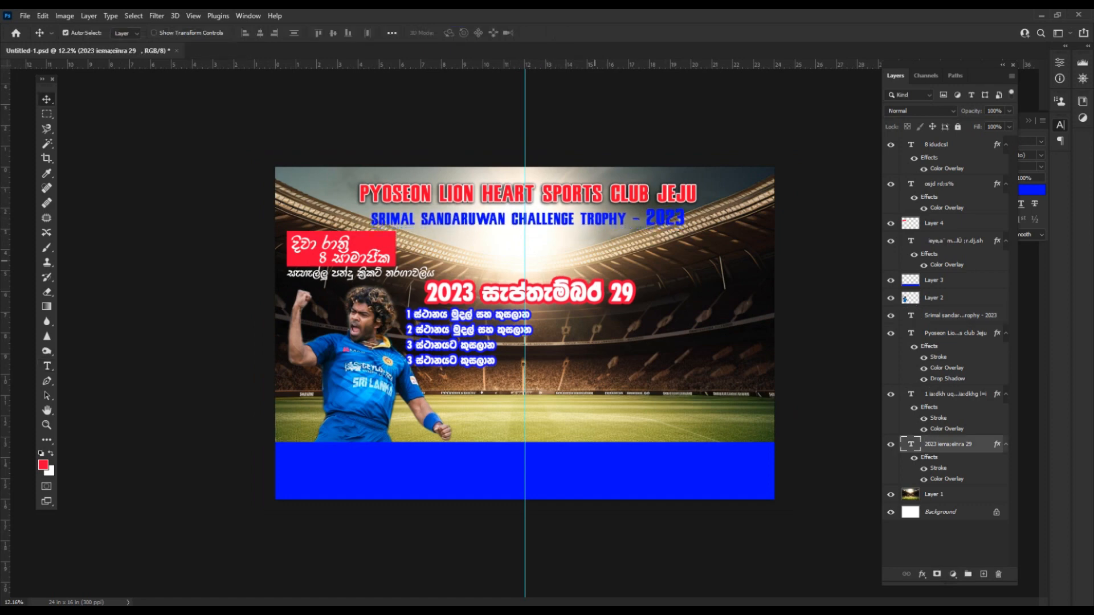
left_click(550, 400)
Copy the long Sinhala awards paragraph from the Word notes.
key("alt+Tab")
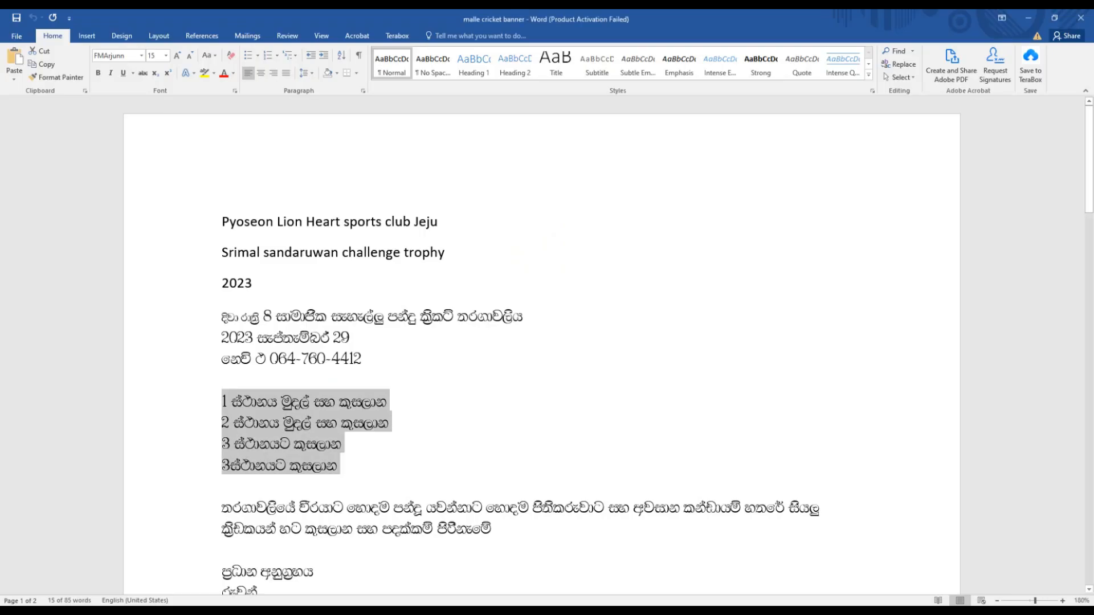
triple_click(468, 528)
right_click(469, 529)
left_click(495, 391)
key("alt+Tab")
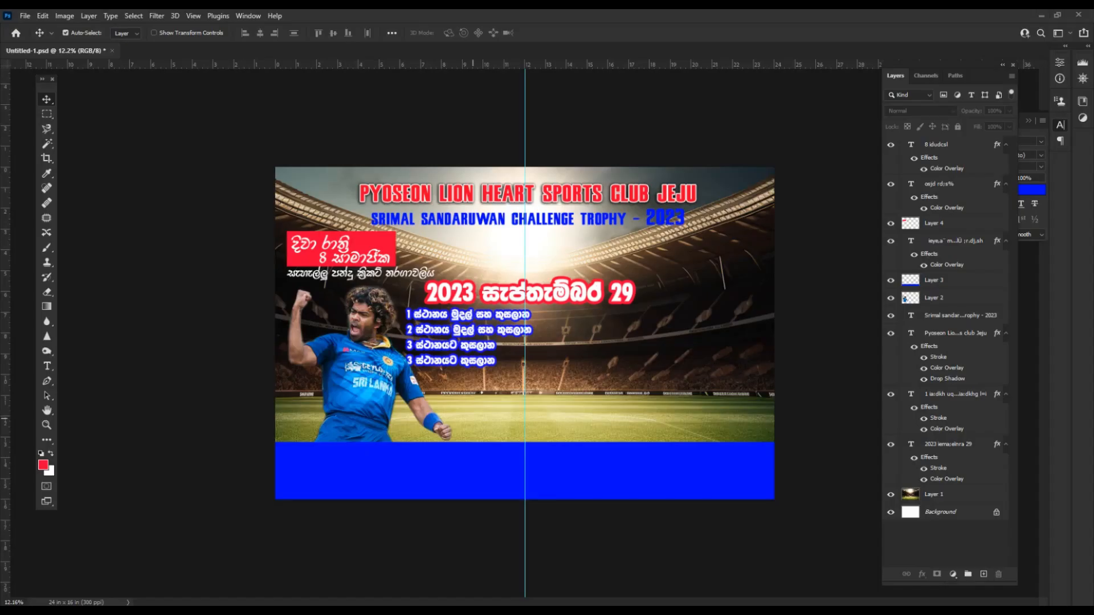
Paste the awards paragraph as new text on the blue bar and make it white.
key("t")
left_click(445, 461)
key("ctrl+v")
key("ctrl+a")
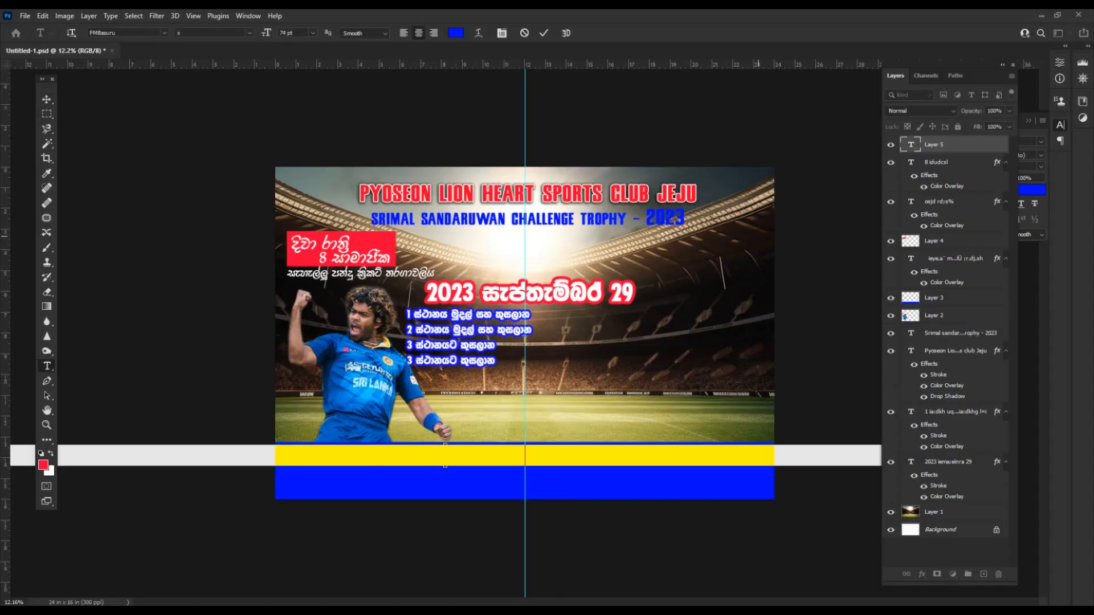
key("ctrl+t")
left_click(1029, 190)
left_click_drag(626, 336, 539, 264)
left_click(801, 260)
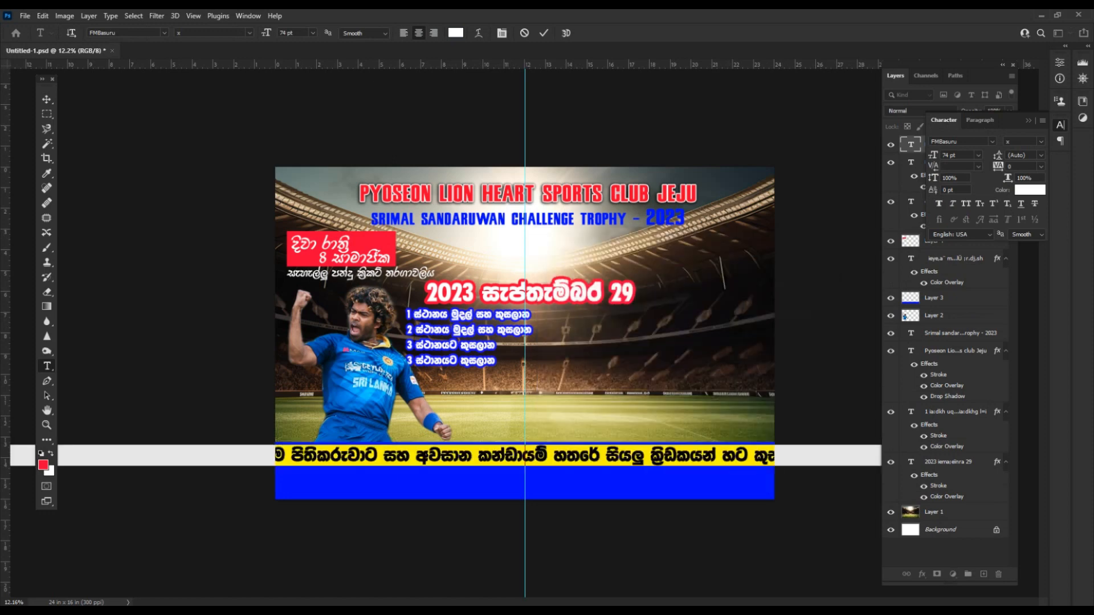
key("ctrl+Return")
Break the paragraph into two lines and shrink the text block to about 60%.
left_click(412, 457)
key("Return")
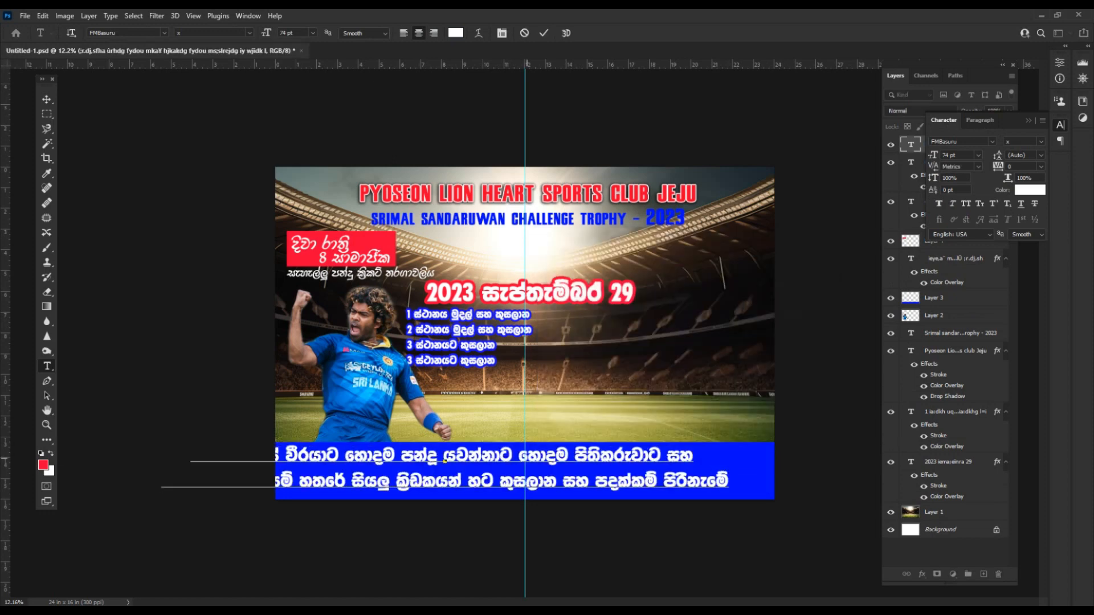
key("ctrl+Return")
key("v")
key("ctrl+t")
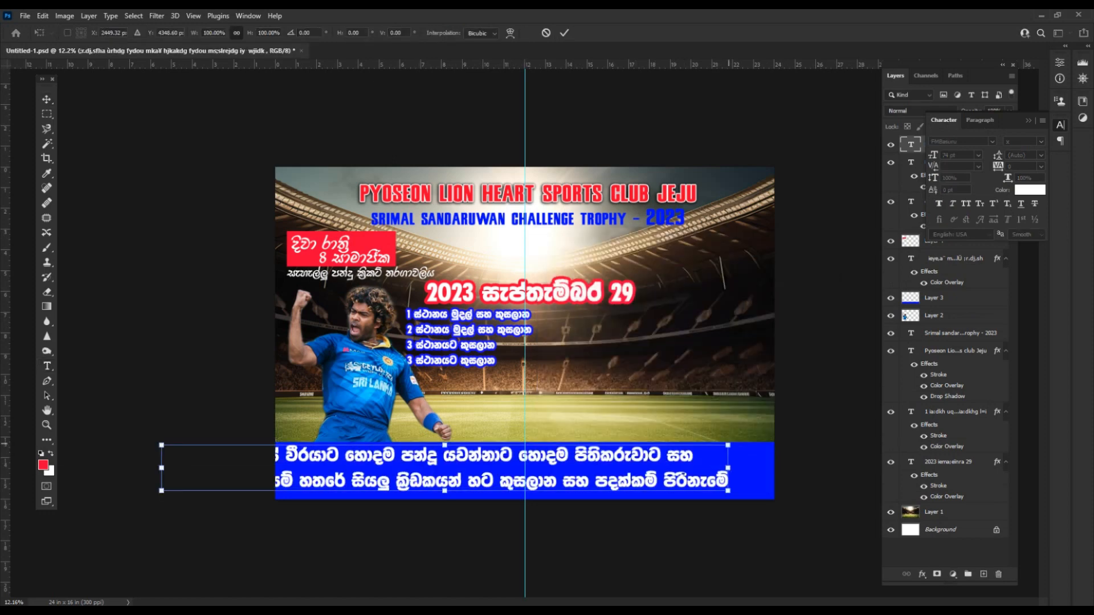
left_click_drag(729, 446, 615, 454)
key("Return")
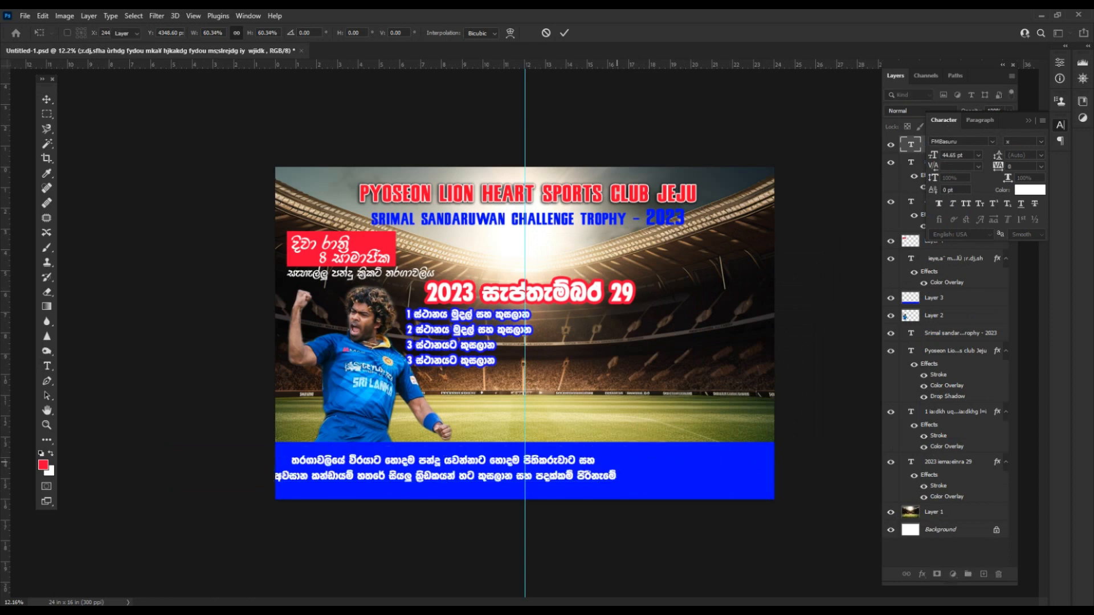
Move the text onto the field at right above the bar and narrow it slightly.
left_click_drag(504, 459, 662, 405)
key("ctrl+t")
left_click_drag(771, 401, 753, 402)
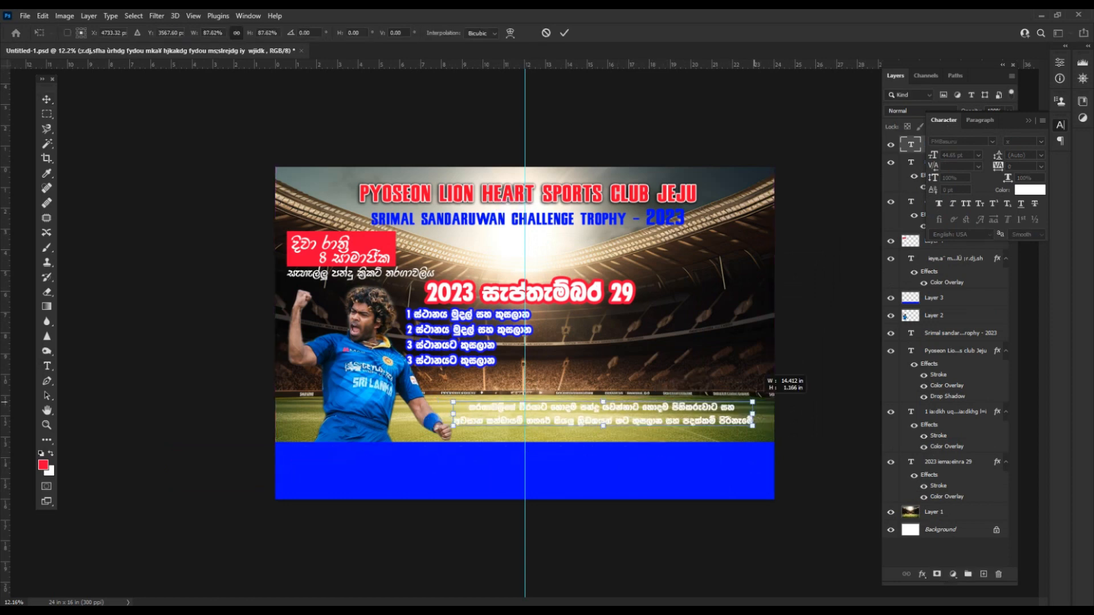
scroll(754, 403, "up", 2)
key("Return")
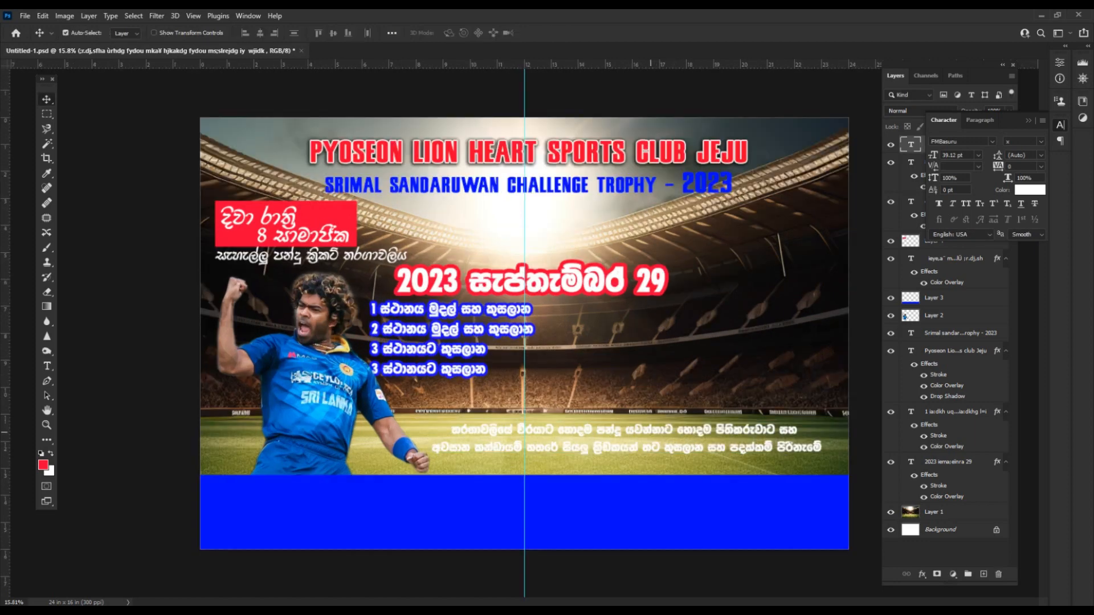
left_click_drag(651, 428, 657, 433)
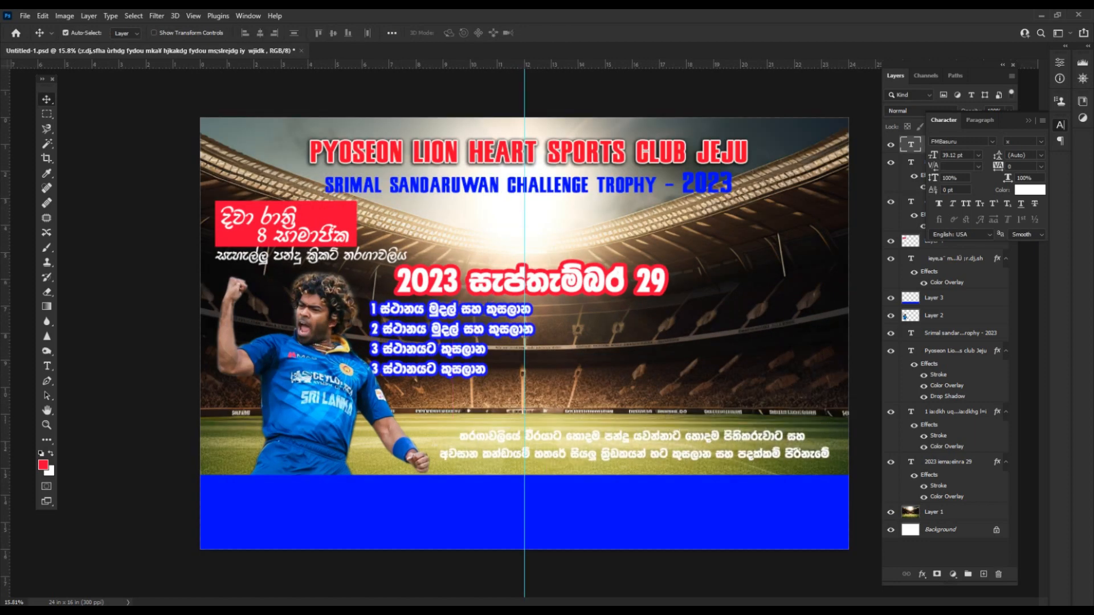
scroll(657, 432, "down", 1)
Give the awards text a black Color Overlay, 13 px white Stroke and 32 px Drop Shadow.
right_click(969, 143)
left_click(854, 88)
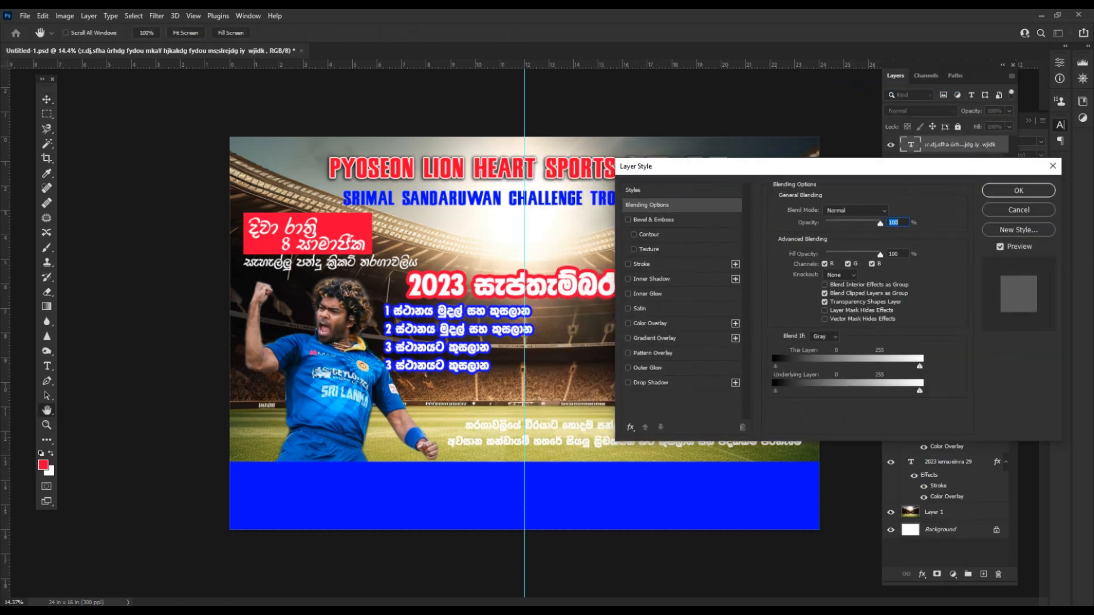
left_click(650, 323)
left_click(687, 408)
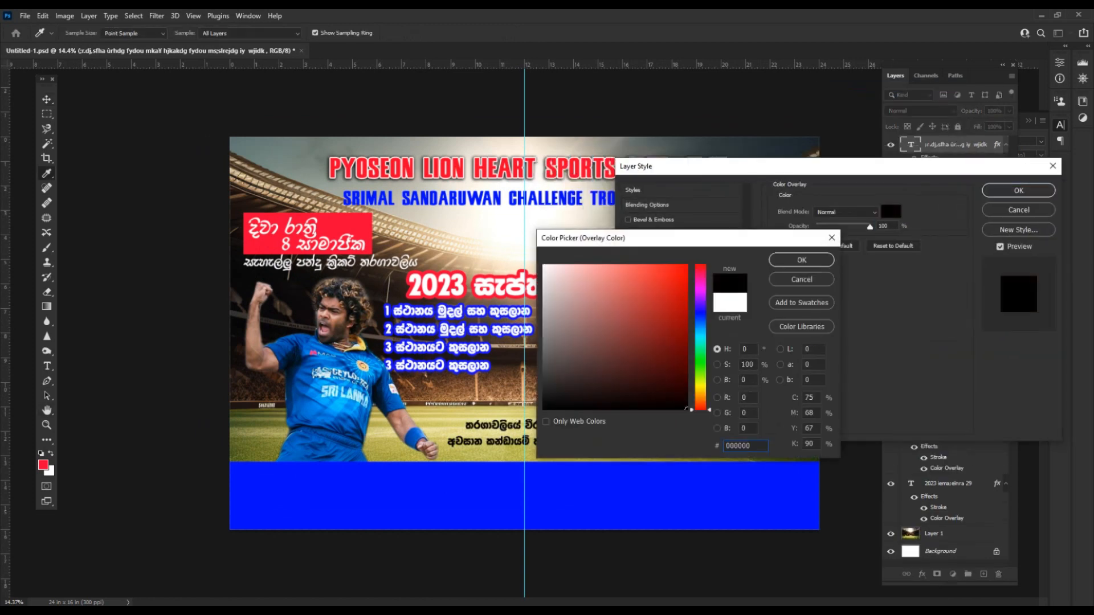
left_click(801, 260)
left_click(642, 264)
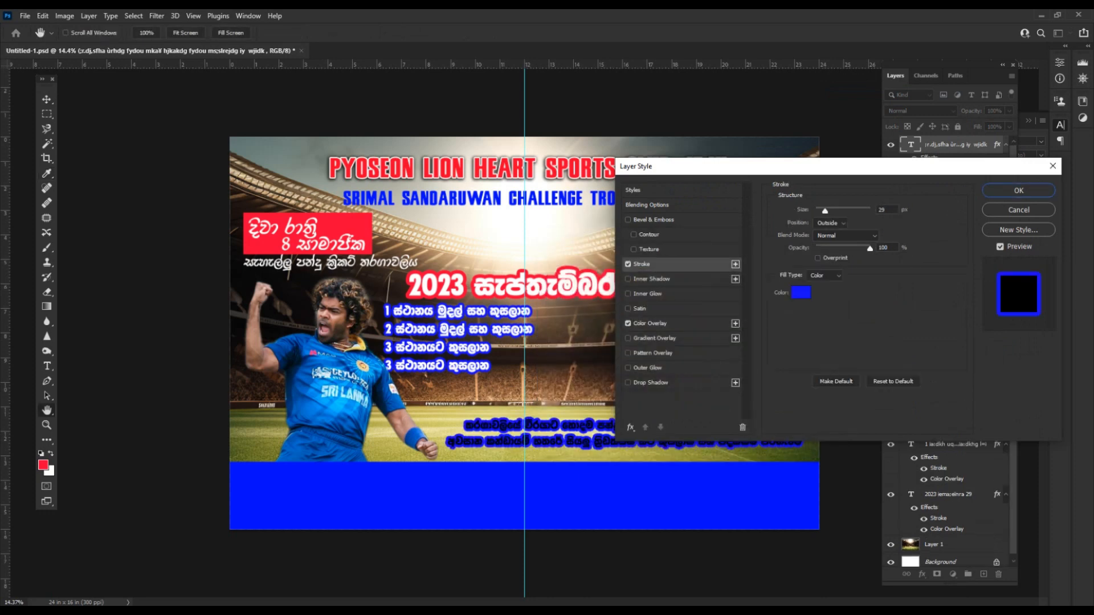
left_click(801, 292)
left_click_drag(604, 297, 543, 264)
left_click(800, 259)
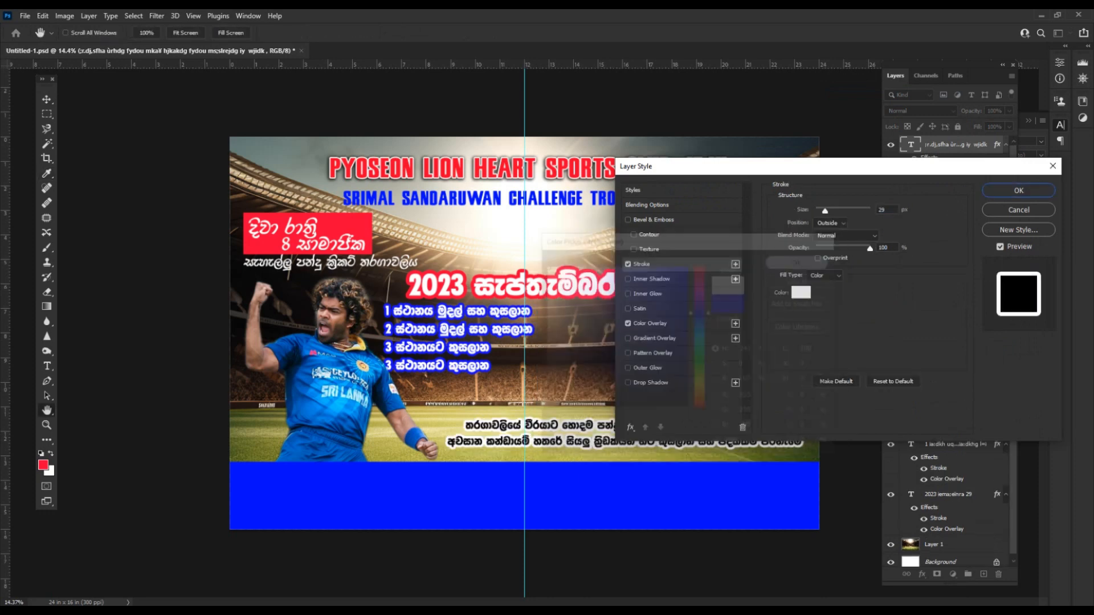
left_click_drag(825, 210, 824, 211)
left_click(650, 383)
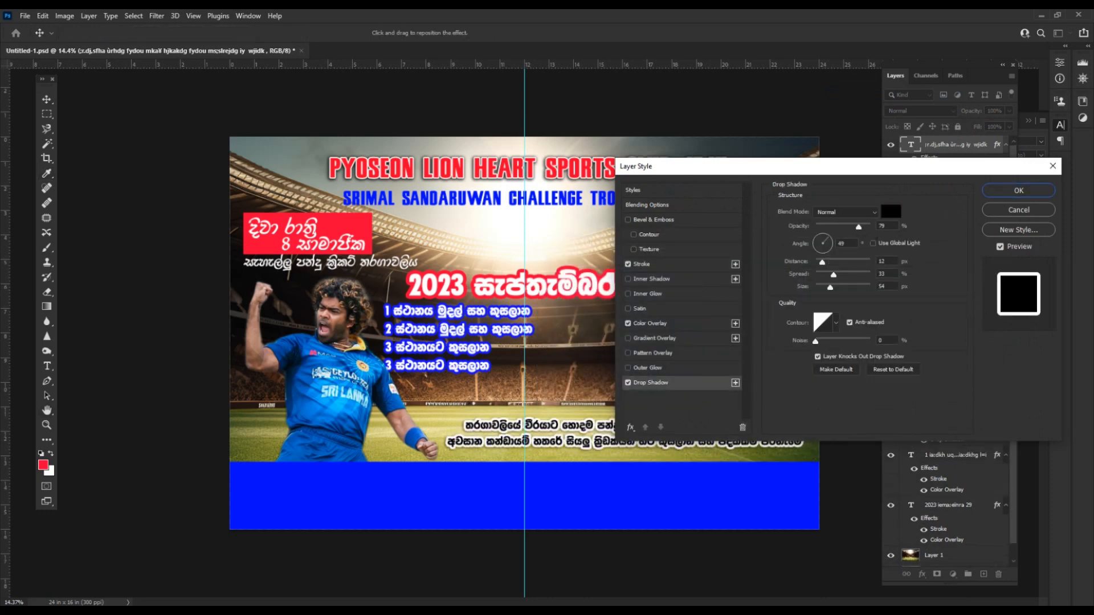
left_click_drag(828, 262, 833, 262)
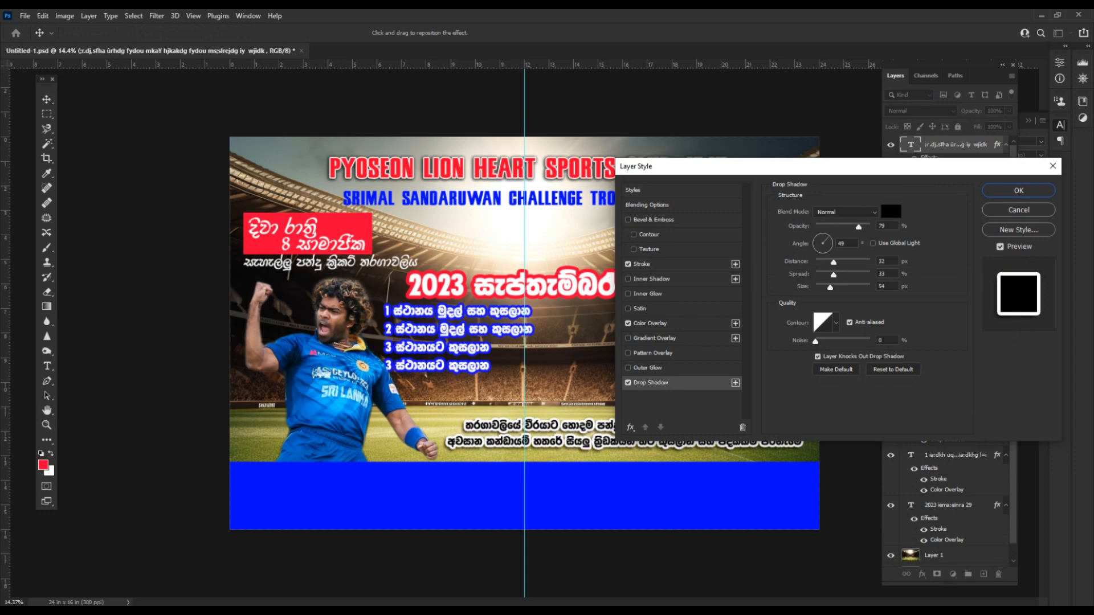
key("Return")
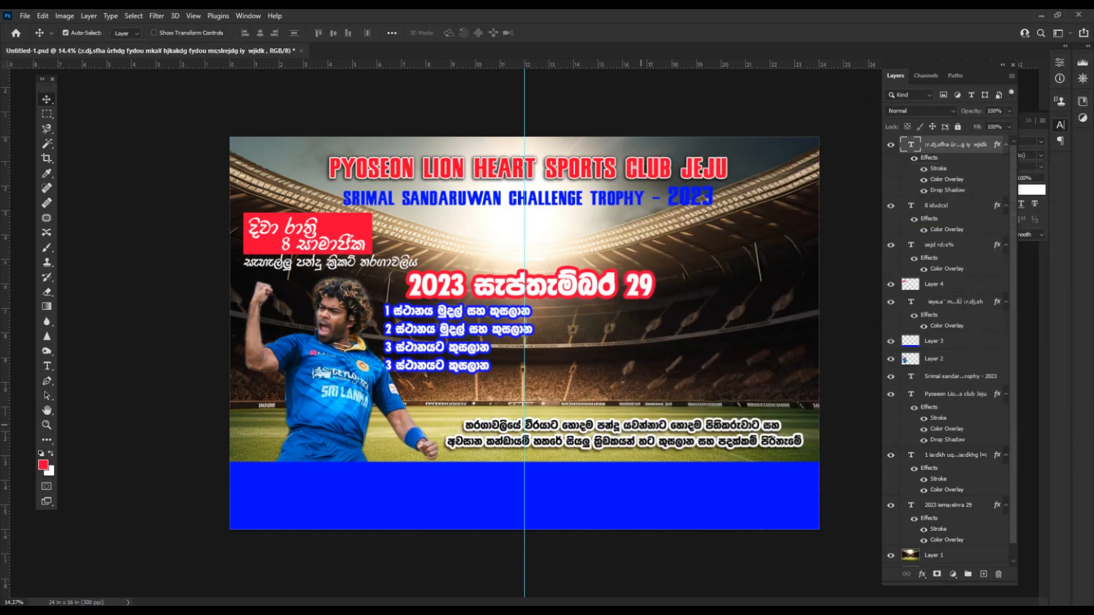
Nudge the awards text and prize list, raise the prize list layer, move the date, and save.
left_click_drag(641, 425, 625, 430)
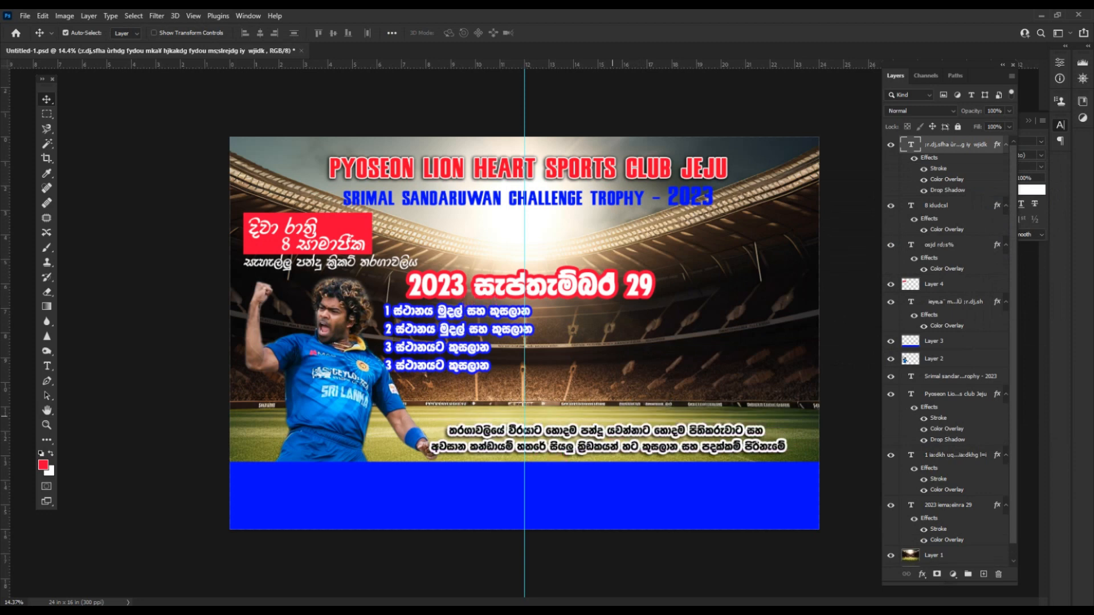
left_click_drag(437, 329, 406, 346)
left_click(394, 373)
left_click(440, 347)
key("ctrl+]")
key("ctrl+]")
key("ctrl+]")
key("ctrl+]")
key("ctrl+]")
key("ctrl+]")
key("ctrl+]")
key("ctrl+]")
key("ctrl+]")
left_click_drag(547, 284, 557, 290)
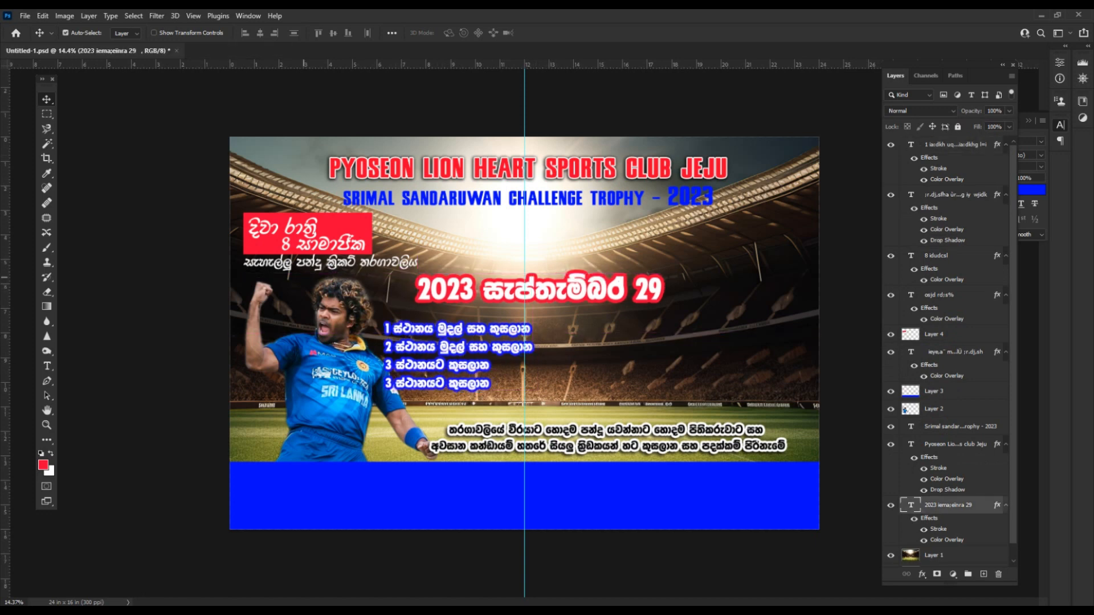
scroll(525, 334, "down", 2)
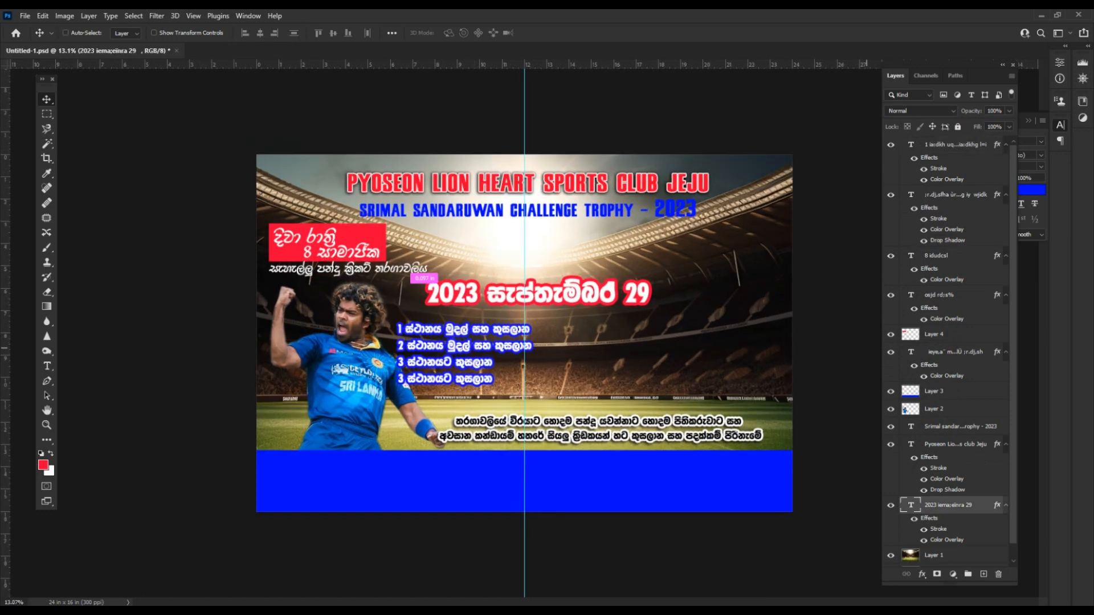
key("ctrl+s")
Move the blue bar, player, prize list, awards text, stadium and date lower.
left_click_drag(552, 472, 552, 501)
left_click_drag(350, 383, 355, 421)
left_click_drag(461, 343, 476, 366)
left_click_drag(572, 428, 586, 447)
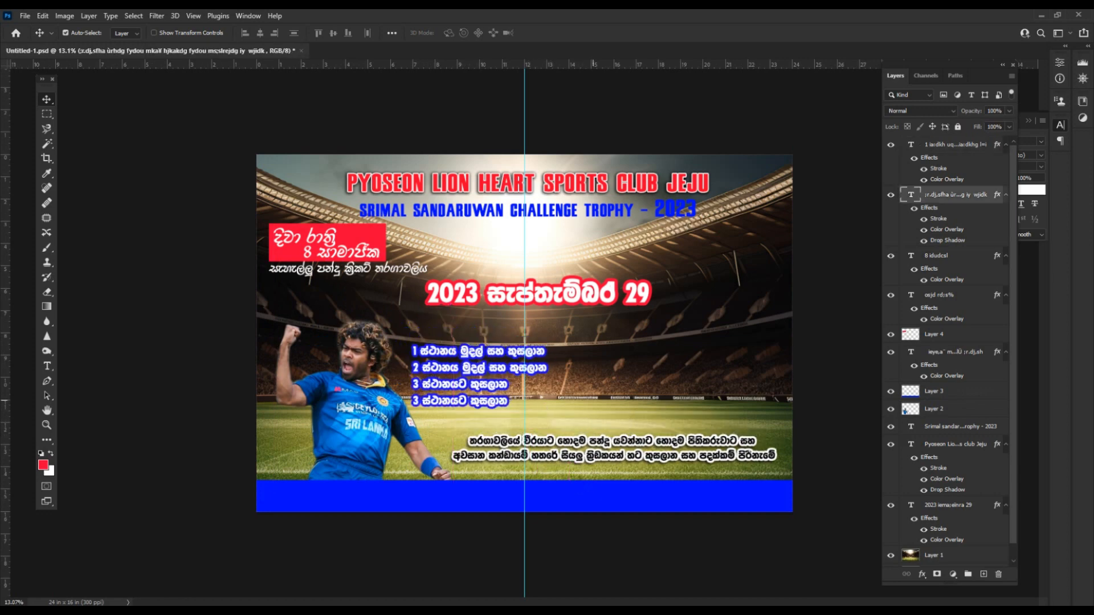
left_click_drag(593, 400, 593, 407)
left_click_drag(553, 296, 553, 313)
Scale both title lines to about 92% and nudge them up slightly.
left_click_drag(359, 264, 348, 254)
left_click(345, 247, "shift")
left_click(333, 234, "shift")
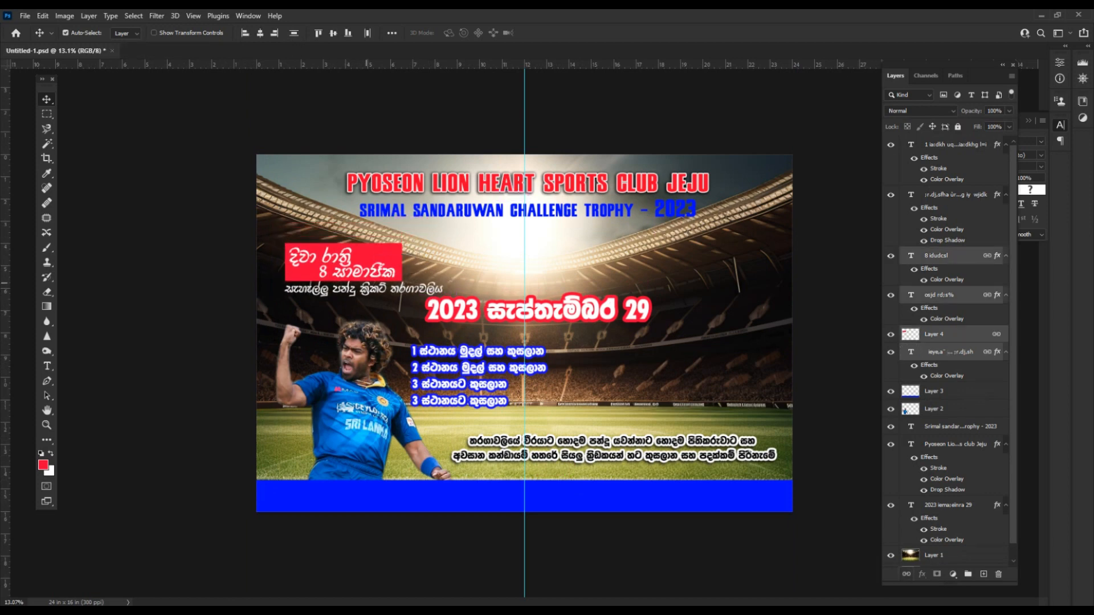
left_click(567, 211)
left_click(570, 185, "shift")
key("ctrl+t")
left_click_drag(708, 173, 637, 166)
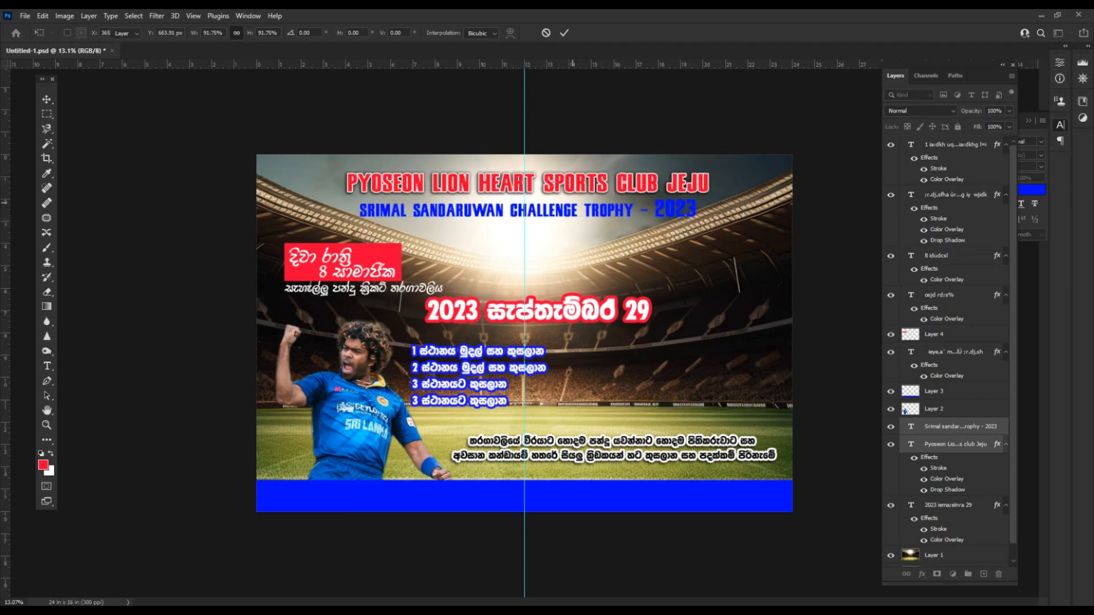
key("Return")
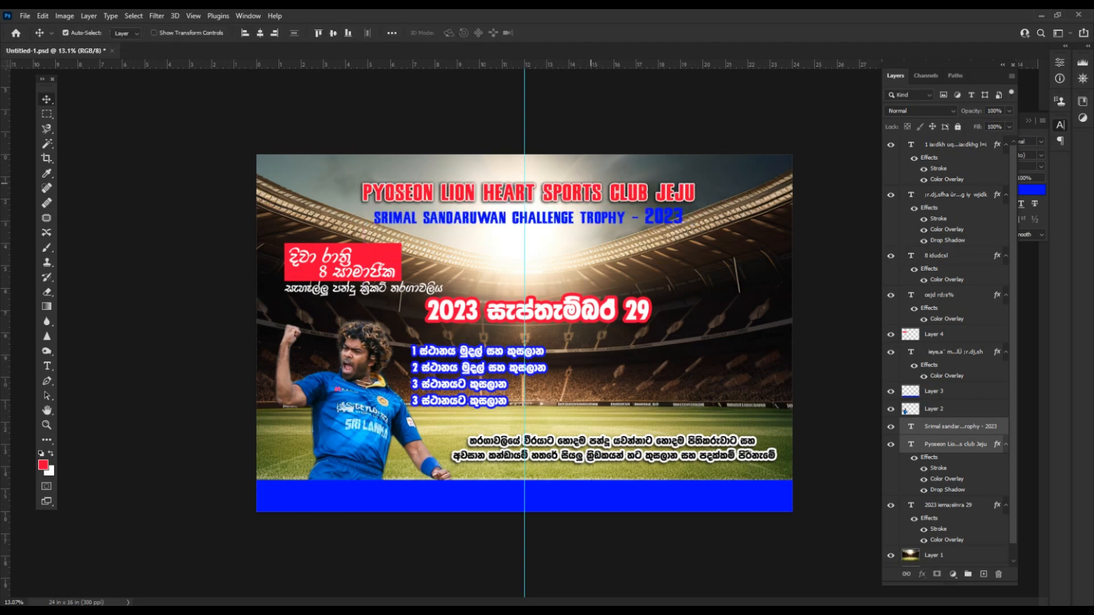
left_click_drag(579, 187, 579, 185)
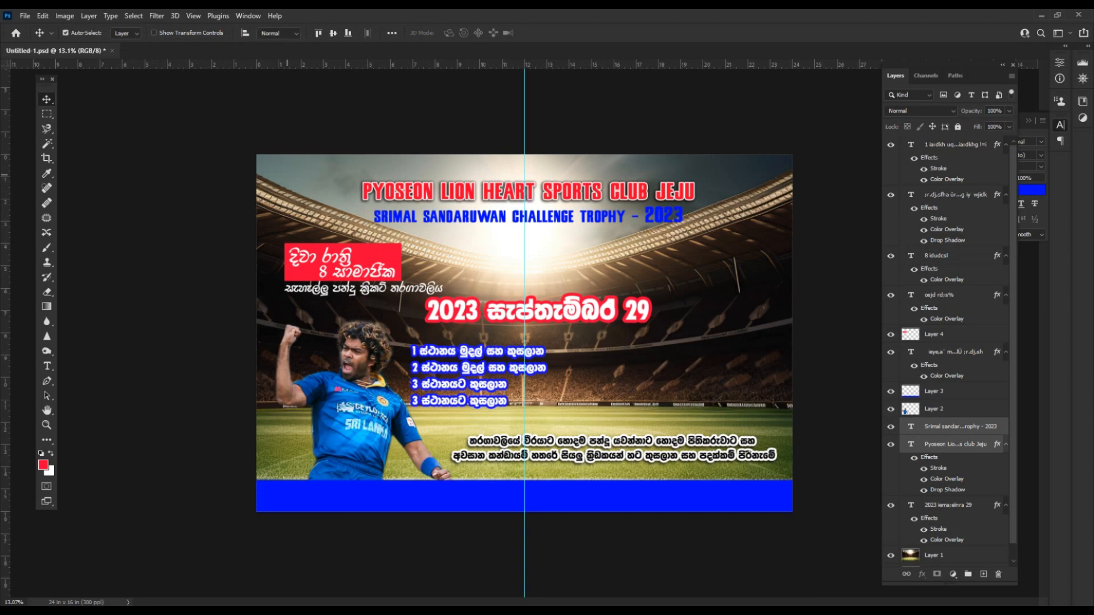
key("m")
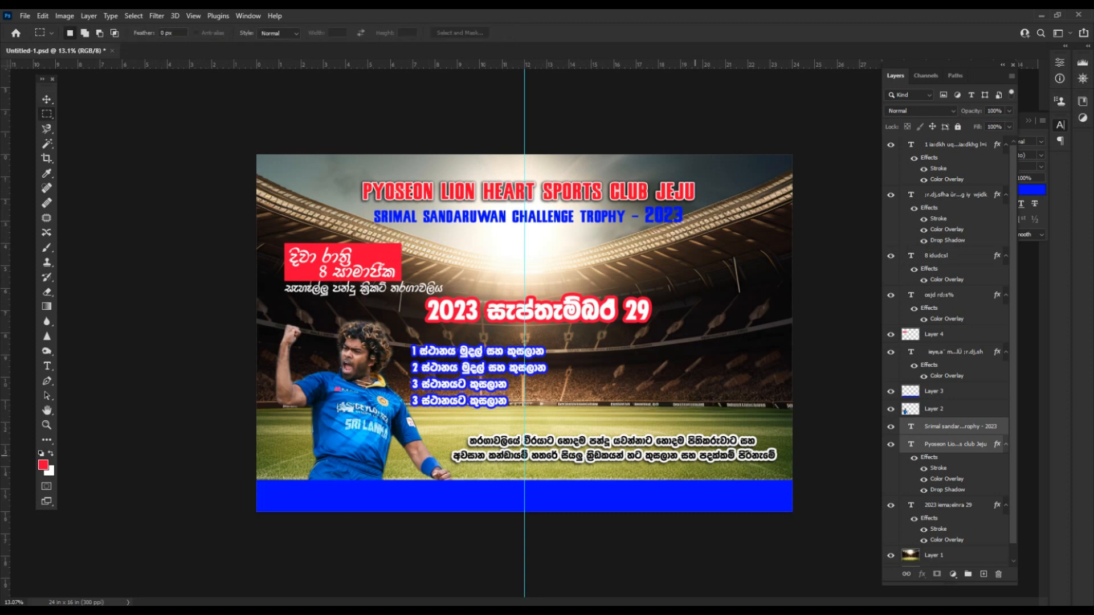
Paste the Pyoseon Lion Heart logo, delete its white background, and shrink it.
key("w")
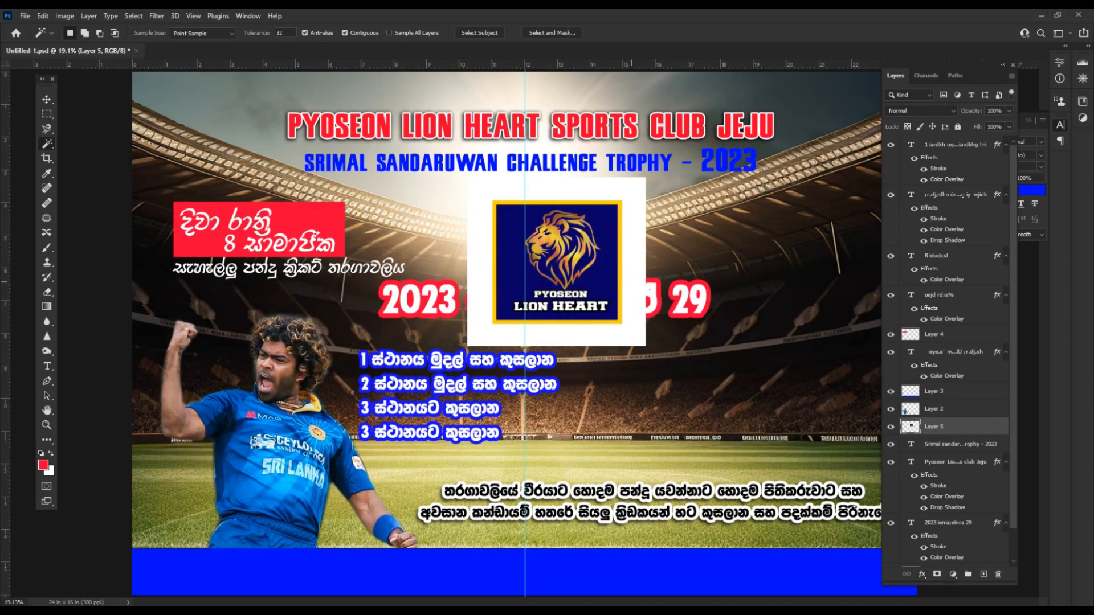
left_click(625, 287)
key("Delete")
key("ctrl+d")
scroll(625, 288, "down", 2)
key("ctrl+t")
left_click_drag(606, 224, 801, 162)
key("Return")
key("v")
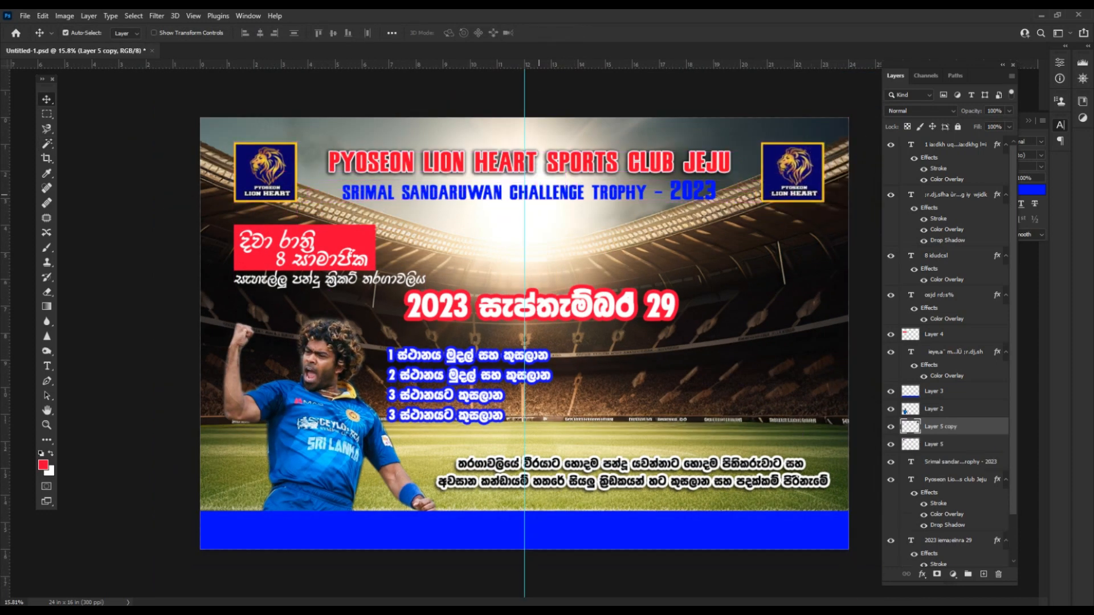
left_click(322, 279)
Enlarge the red badge text group slightly.
left_click(337, 259)
key("ctrl+t")
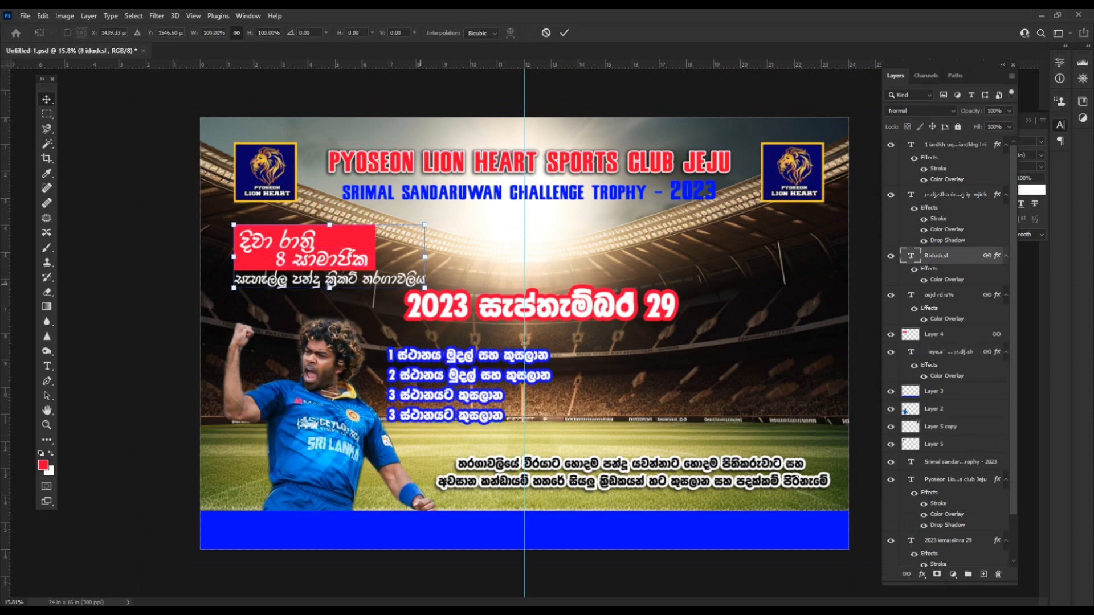
left_click_drag(424, 288, 442, 294)
key("Return")
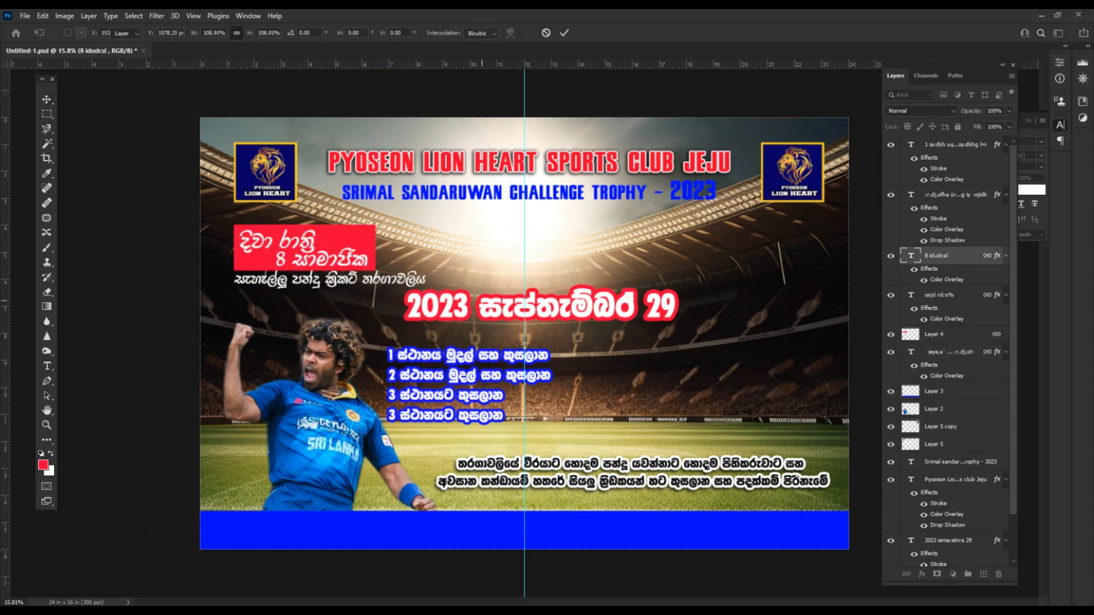
Move the 2023 date text slightly lower, undoing an accidental line break.
double_click(482, 302)
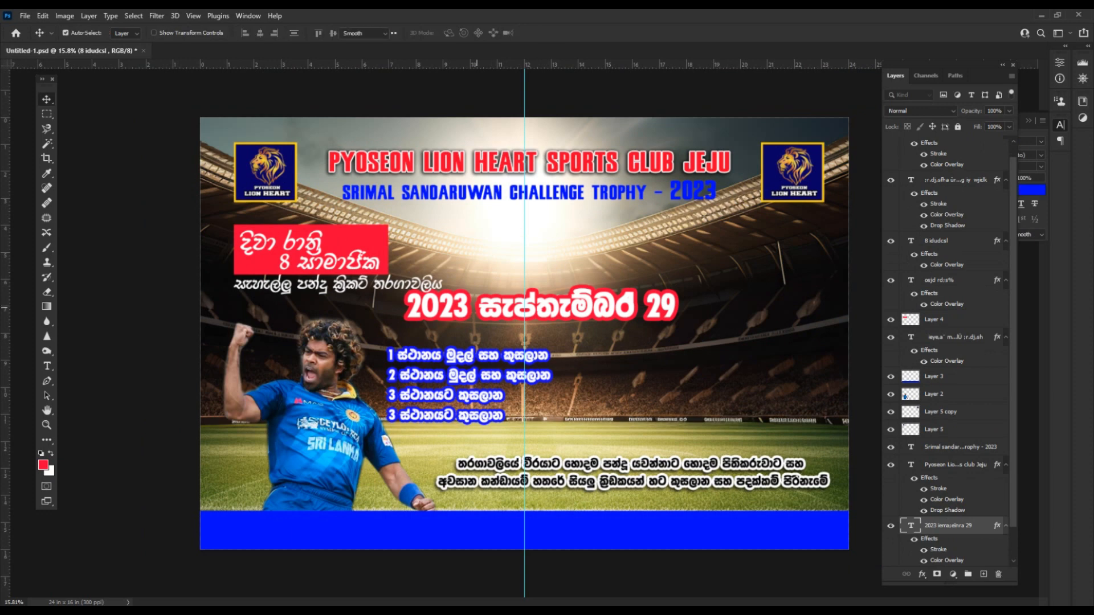
key("Return")
key("ctrl+Return")
key("ctrl+z")
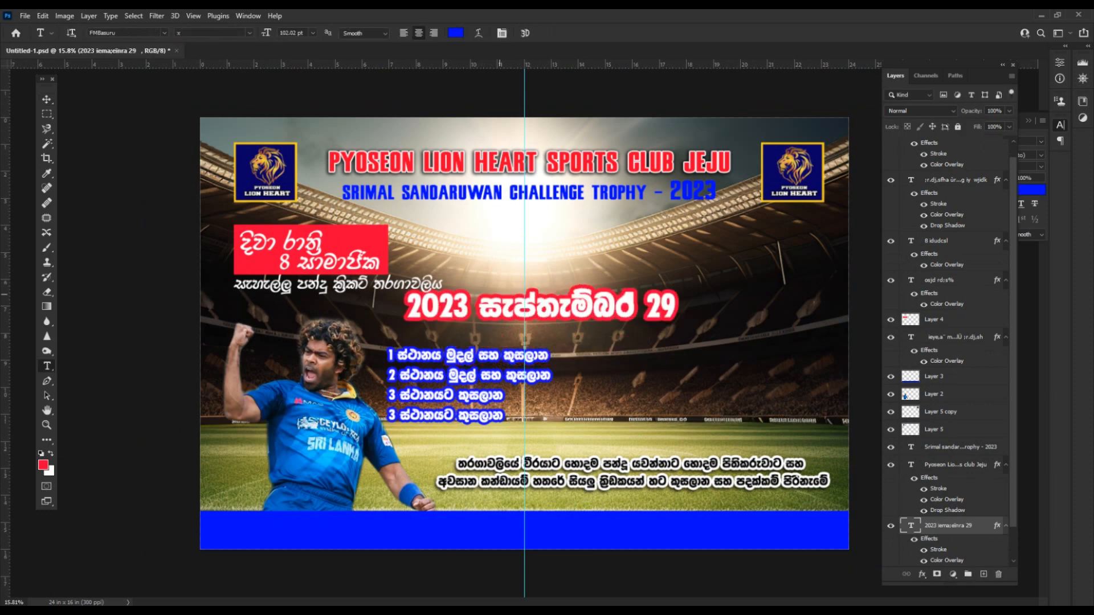
key("v")
left_click_drag(506, 303, 507, 313)
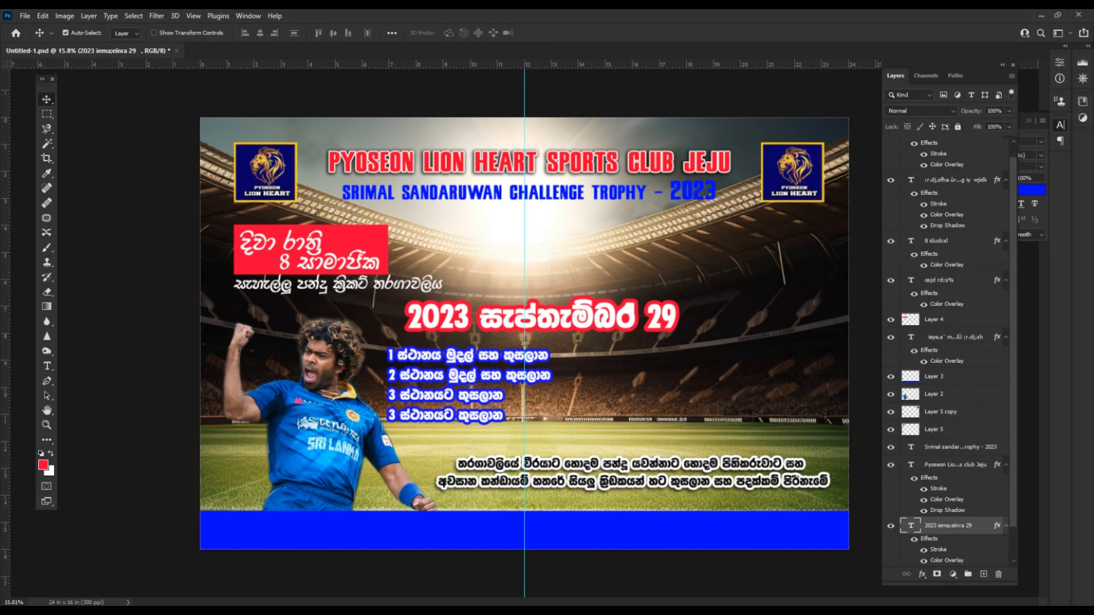
Copy the four sponsor name lines from Word and start a text layer at lower left.
key("alt+Tab")
scroll(541, 341, "down", 3)
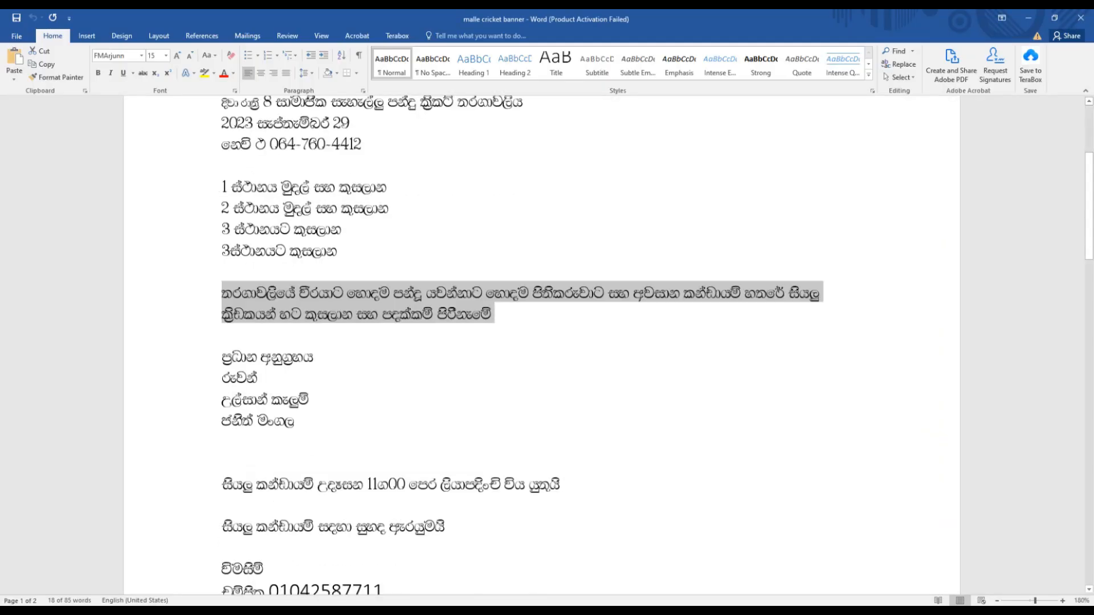
left_click(221, 416)
left_click_drag(222, 415, 222, 329)
right_click(280, 369)
left_click(302, 402)
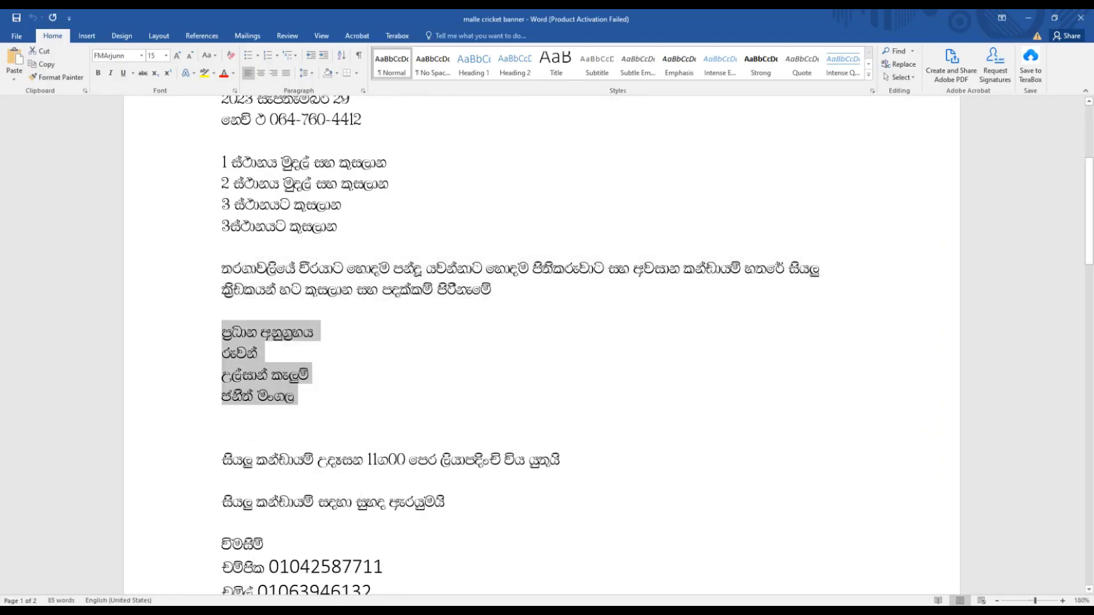
key("alt+Tab")
key("t")
left_click(208, 493)
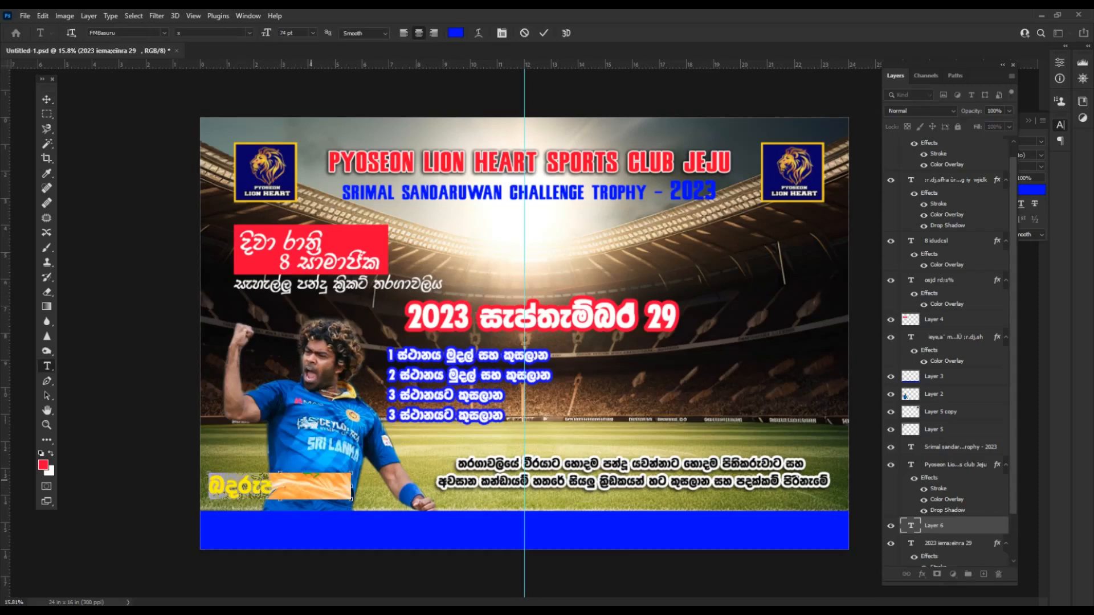
Paste the sponsor names as a top-most text layer over the player.
key("ctrl+v")
key("ctrl+bracketright")
key("ctrl+bracketright")
key("ctrl+bracketright")
key("ctrl+bracketright")
key("ctrl+bracketright")
key("ctrl+bracketright")
key("ctrl+bracketright")
key("ctrl+bracketright")
key("ctrl+bracketright")
key("ctrl+bracketright")
key("ctrl+bracketright")
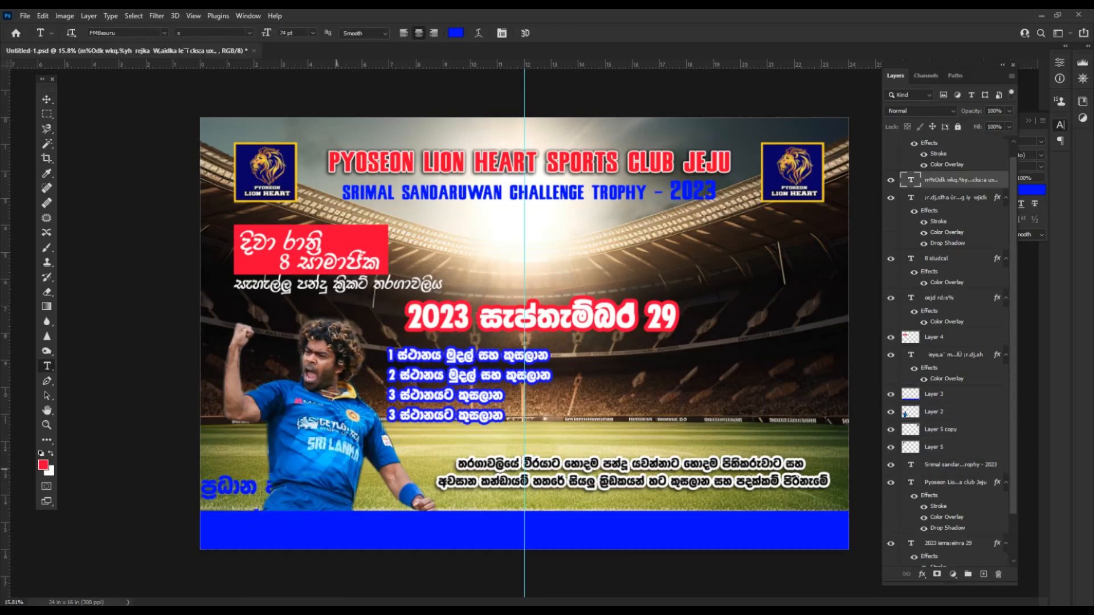
key("v")
left_click_drag(317, 493, 362, 378)
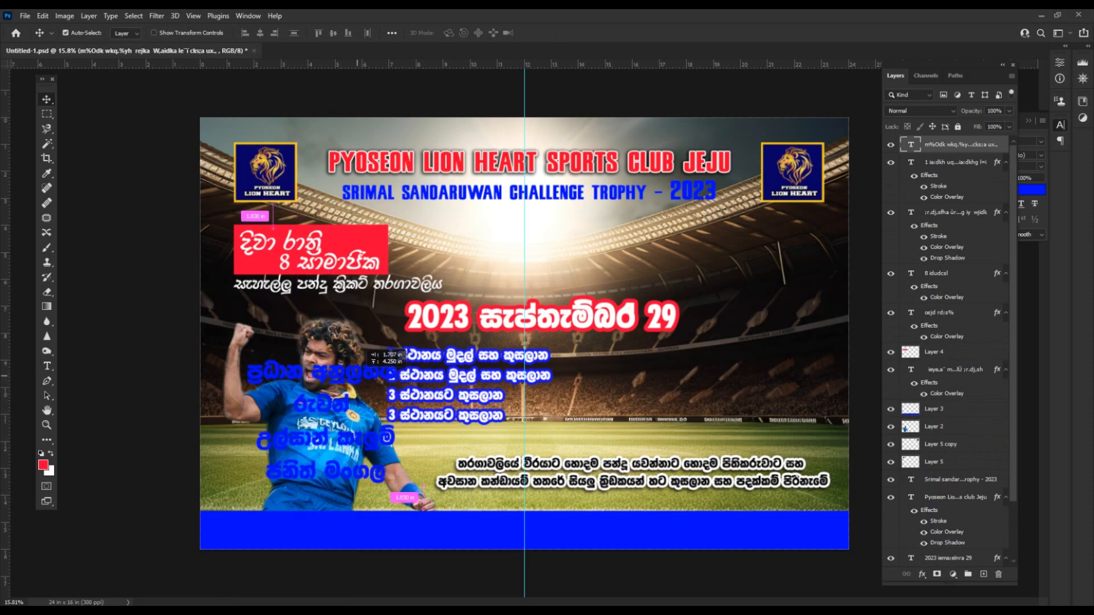
Make the sponsor names left-aligned, white FMDerana text.
double_click(363, 378)
key("ctrl+shift+l")
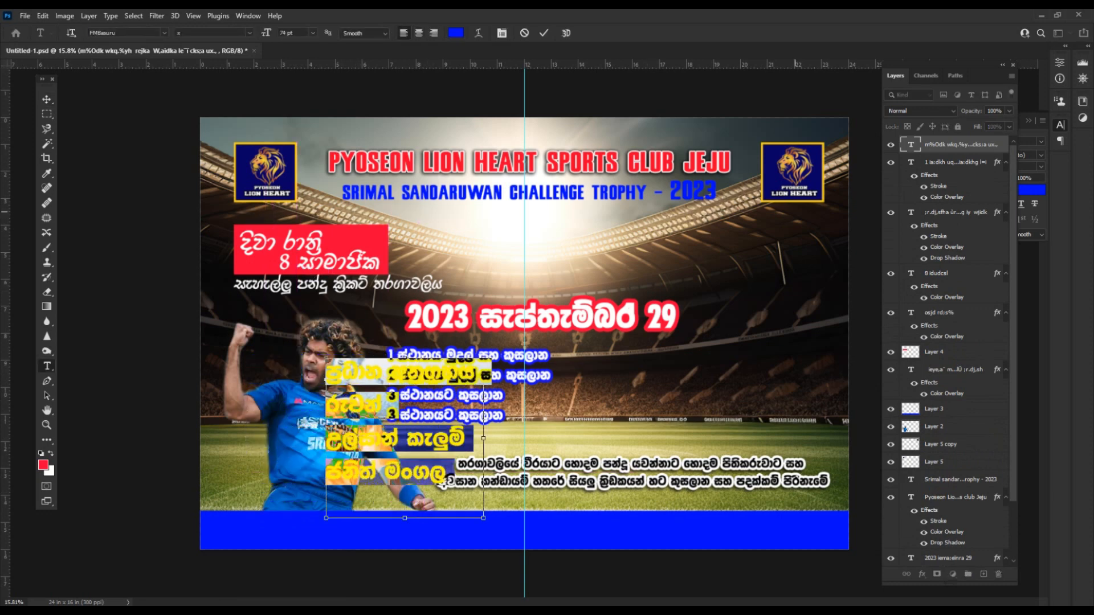
key("ctrl+t")
left_click(992, 141)
key("Down")
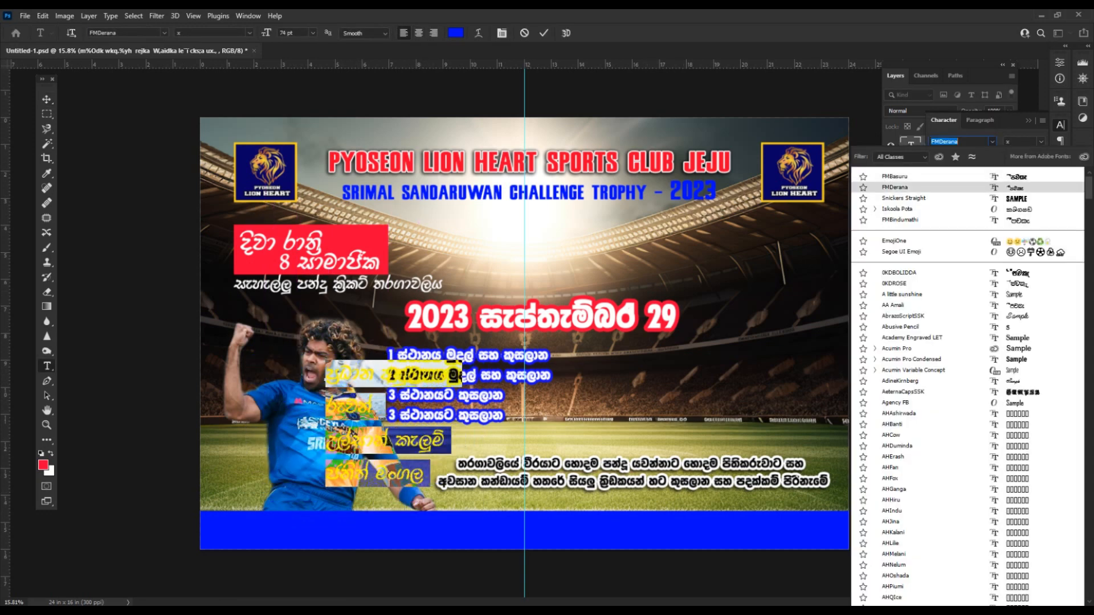
key("Return")
left_click(1029, 189)
left_click_drag(602, 304, 542, 265)
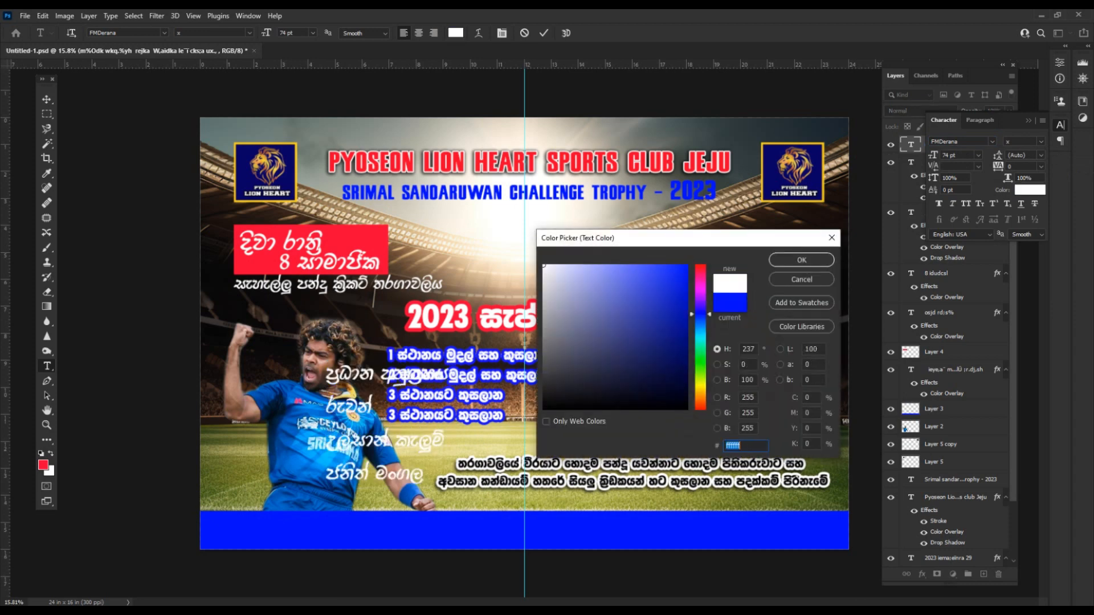
key("Return")
left_click(367, 403)
key("ctrl+Return")
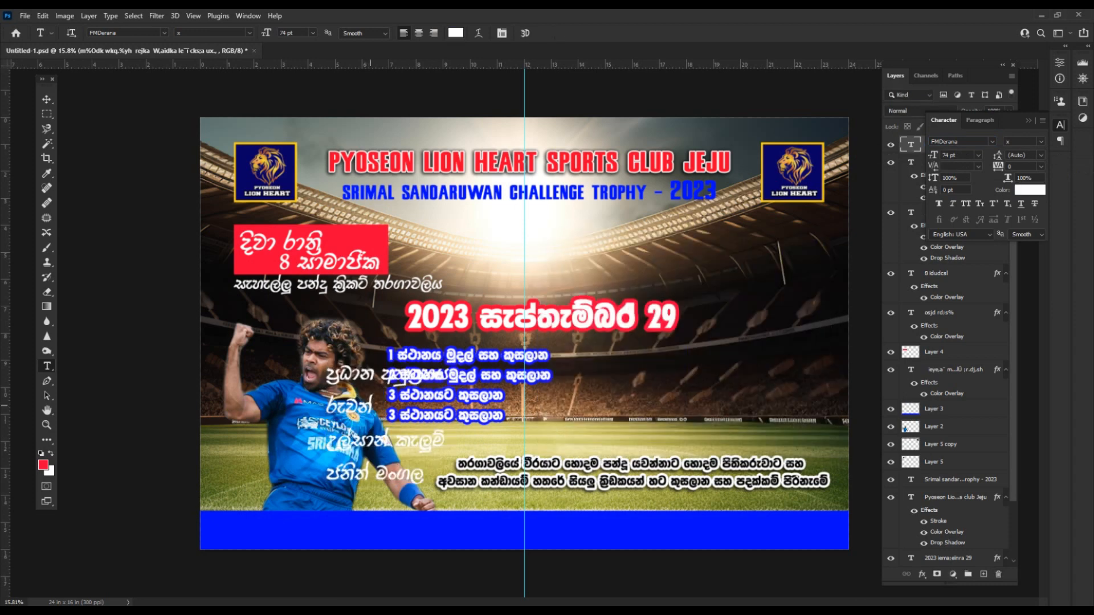
Move the names block down-left and set its line spacing to 55 pt.
key("v")
left_click_drag(362, 402, 270, 423)
double_click(269, 423)
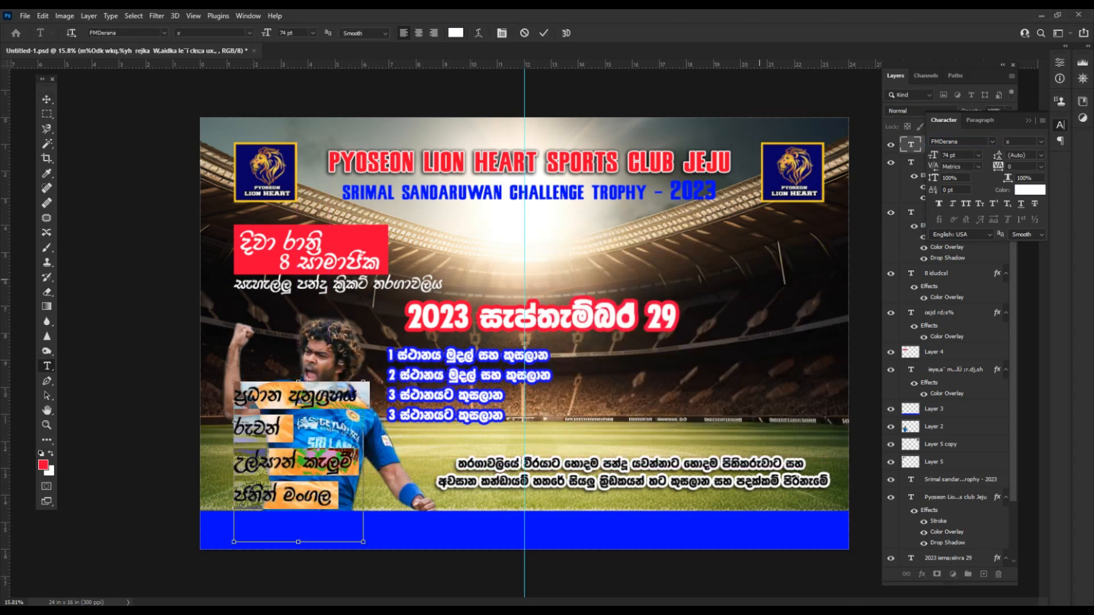
left_click(1040, 155)
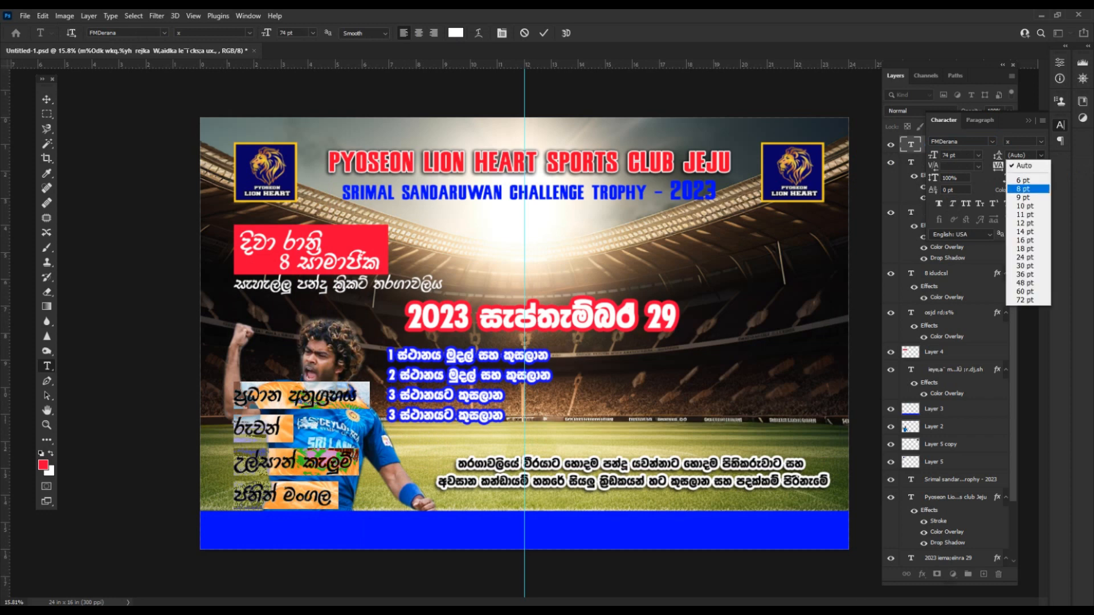
left_click(1019, 222)
key("Up")
key("Up")
key("Up")
key("Up")
key("Up")
key("Up")
key("Up")
key("Up")
key("Up")
key("Up")
key("Up")
key("Up")
key("Up")
key("Up")
key("Up")
key("Up")
key("Up")
key("Up")
key("Up")
key("Up")
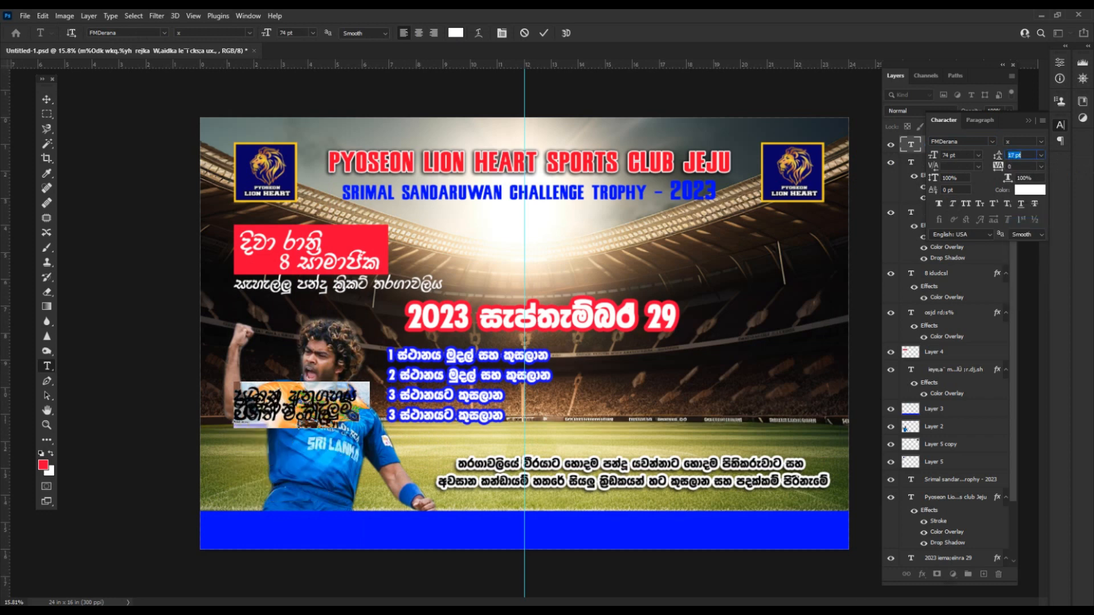
key("Up")
key("Up")
key("Up")
key("Up")
key("Up")
key("Up")
key("Up")
key("Up")
key("Up")
key("Up")
key("Up")
key("Up")
key("Up")
key("Up")
key("Up")
key("Up")
key("Up")
key("Up")
key("Up")
key("Up")
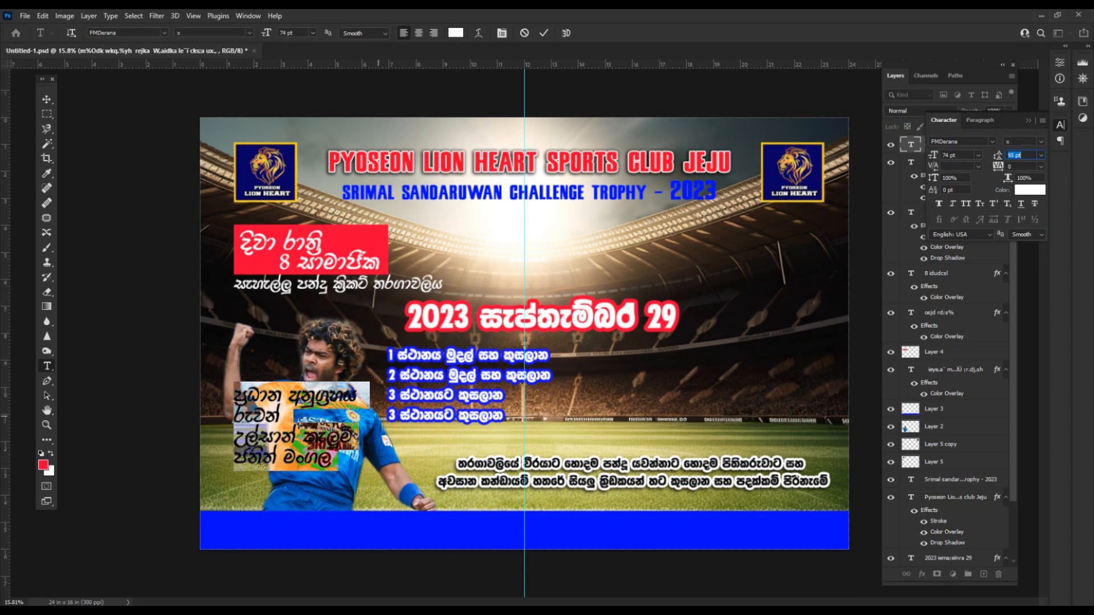
key("ctrl+Return")
Shrink the sponsor names with Free Transform and place them at the lower left.
key("v")
left_click_drag(320, 397, 300, 423)
key("ctrl+t")
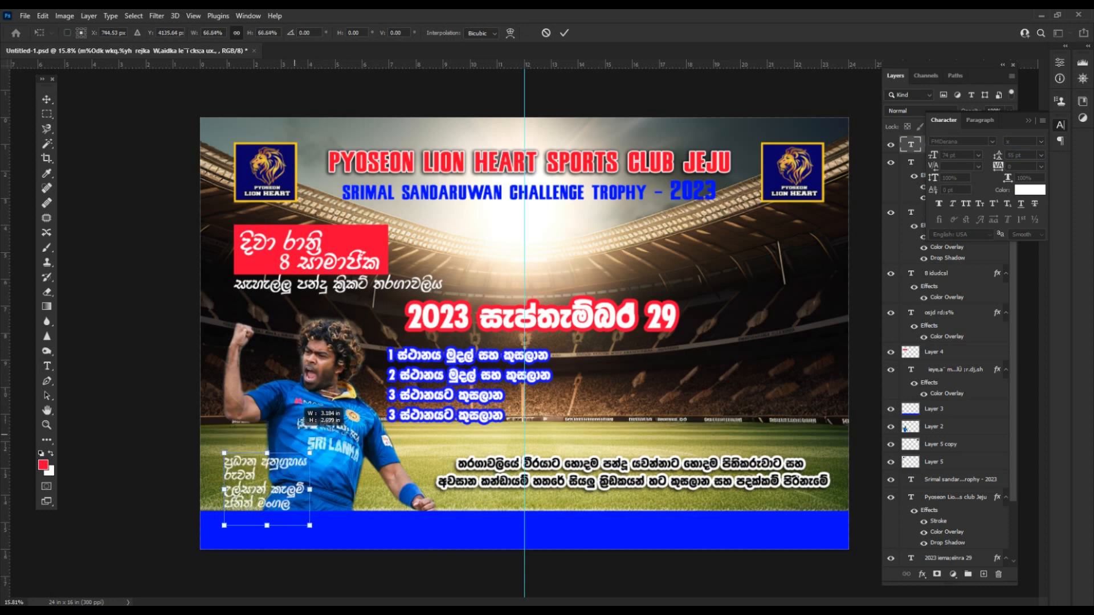
left_click_drag(269, 466, 275, 457)
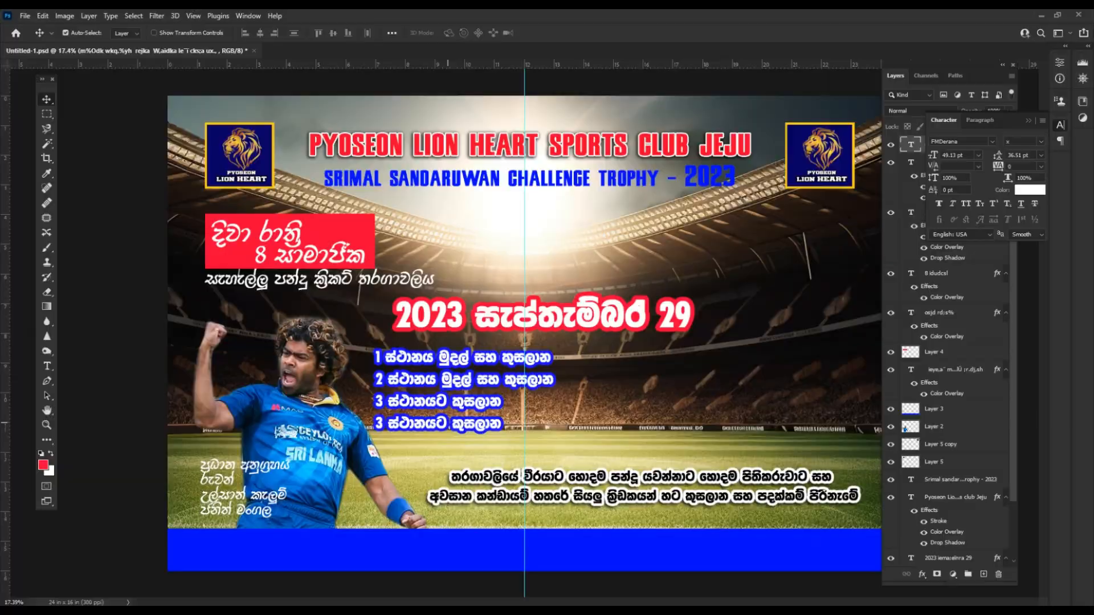
key("alt+Tab")
Copy the four contact lines from the Word notes into a new text layer in the blue bar.
left_click_drag(222, 438, 376, 523)
right_click(354, 515)
left_click(387, 373)
key("alt+Tab")
key("t")
left_click(338, 547)
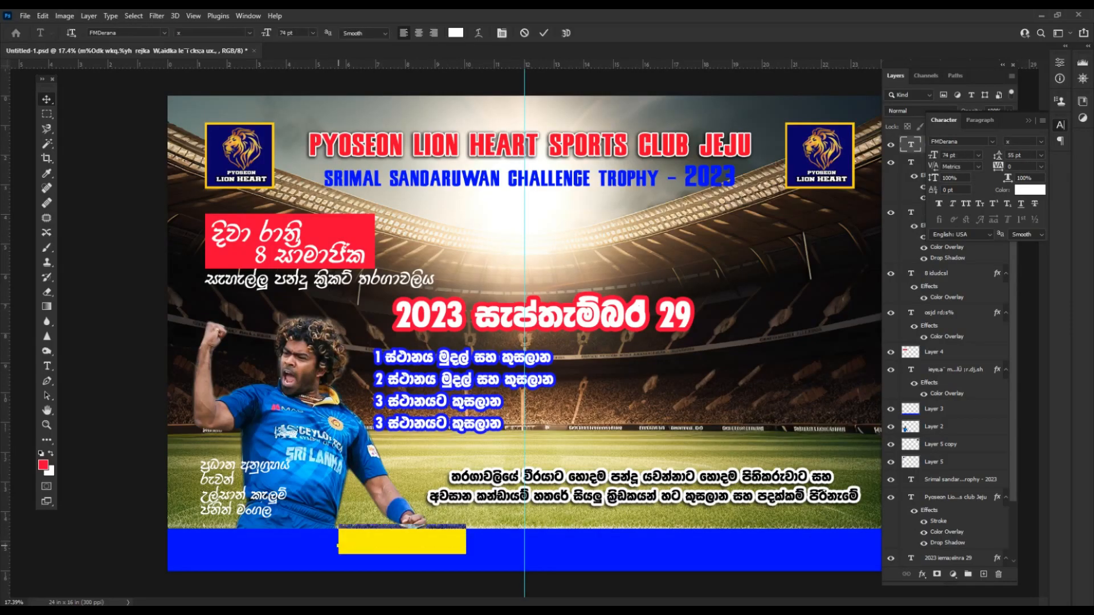
key("ctrl+v")
key("ctrl+Return")
Keep the contact text in AA Amali and join the contacts onto one line.
left_click(390, 537)
key("ctrl+a")
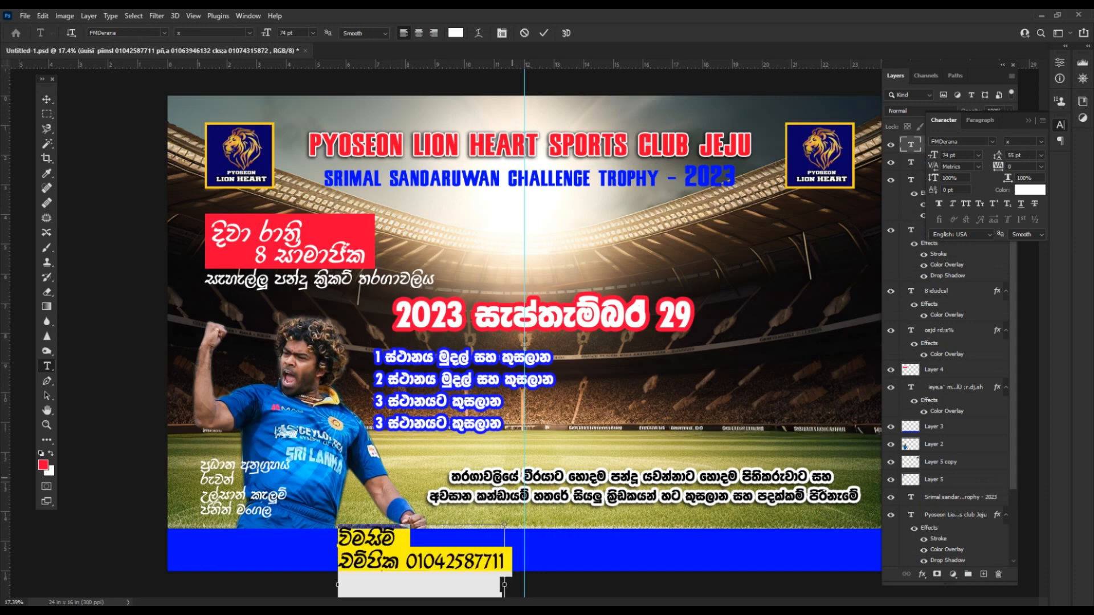
key("ctrl+t")
key("ctrl+t")
left_click(992, 141)
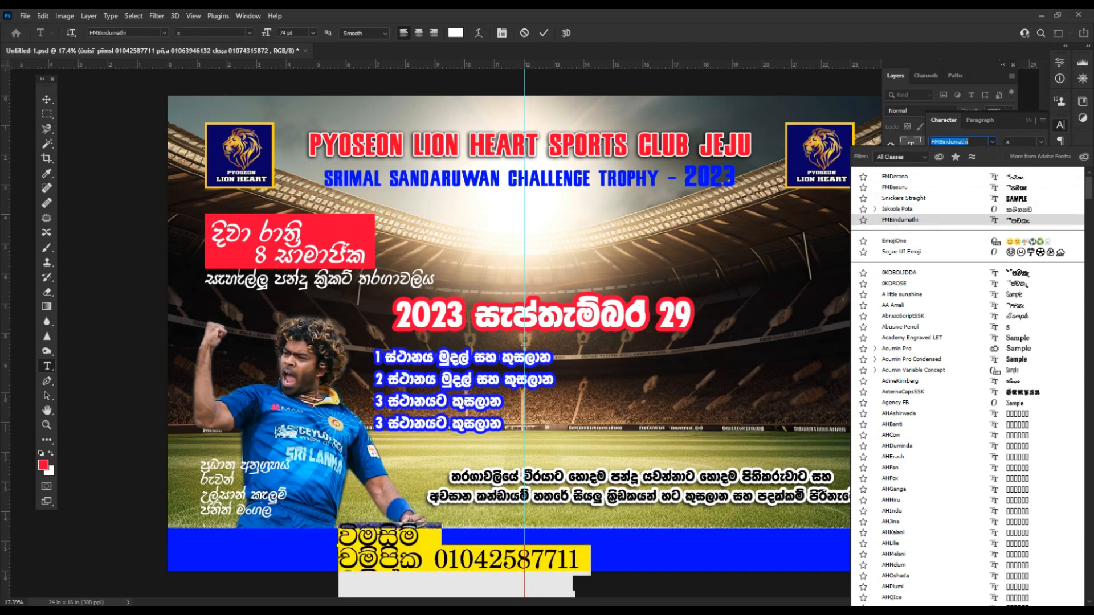
key("Return")
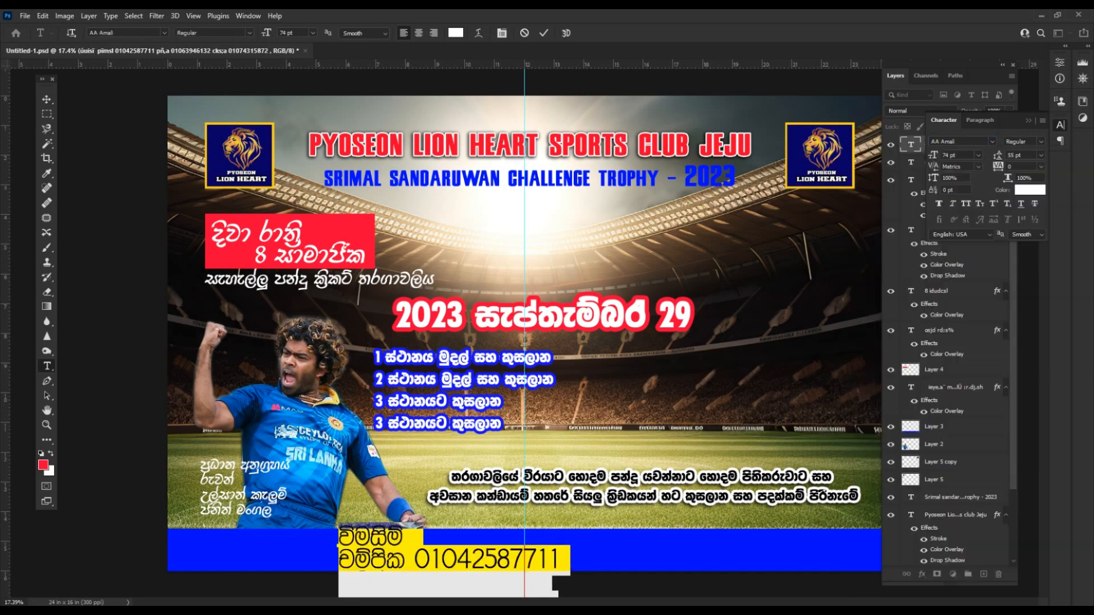
left_click(404, 560)
key("BackSpace")
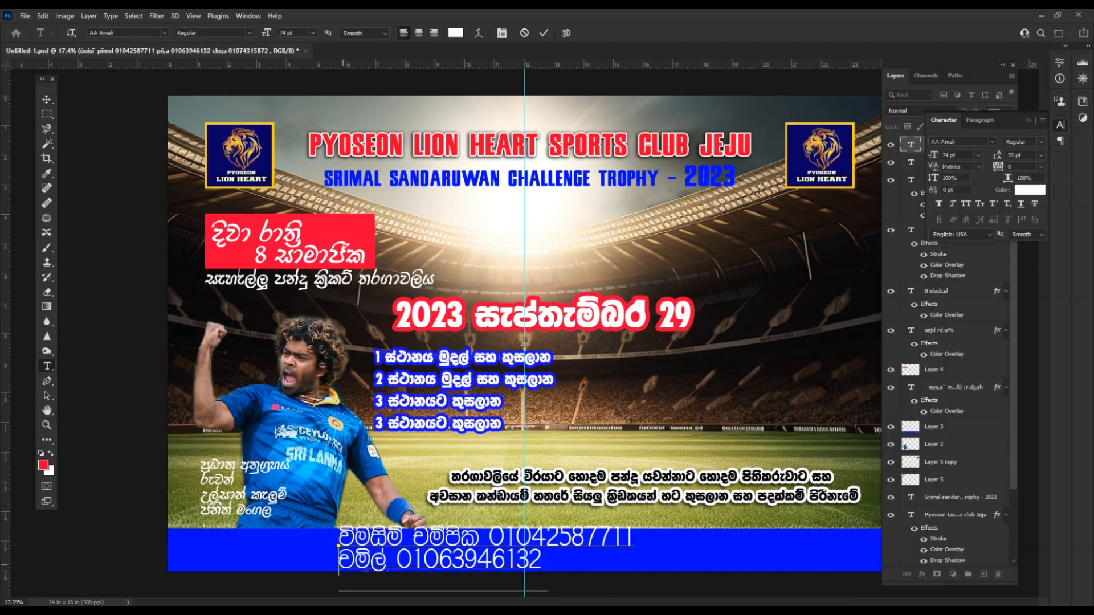
key("BackSpace")
key("BackSpace")
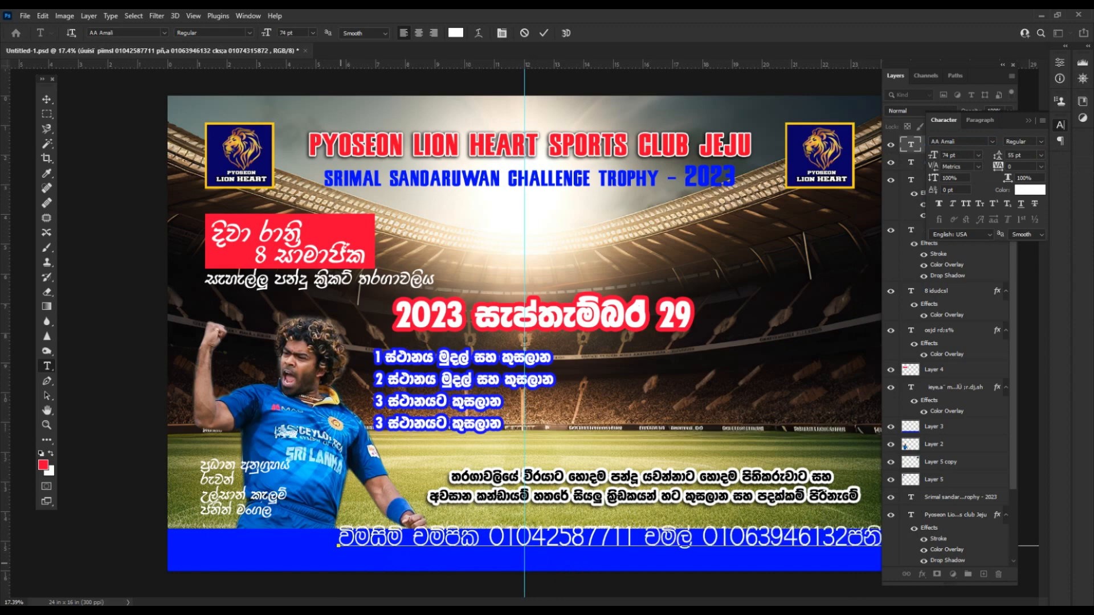
Resize the whole contact line to 66 pt.
scroll(525, 331, "down", 1)
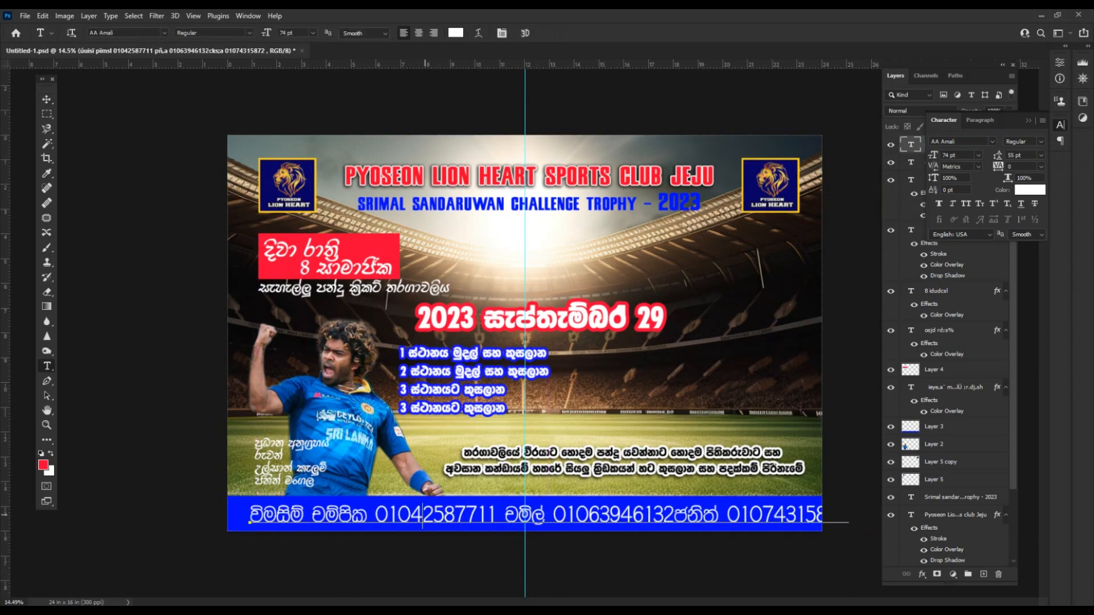
triple_click(423, 515)
key("ctrl+shift+period")
key("ctrl+shift+period")
key("ctrl+shift+period")
key("ctrl+shift+period")
key("ctrl+shift+period")
key("ctrl+shift+period")
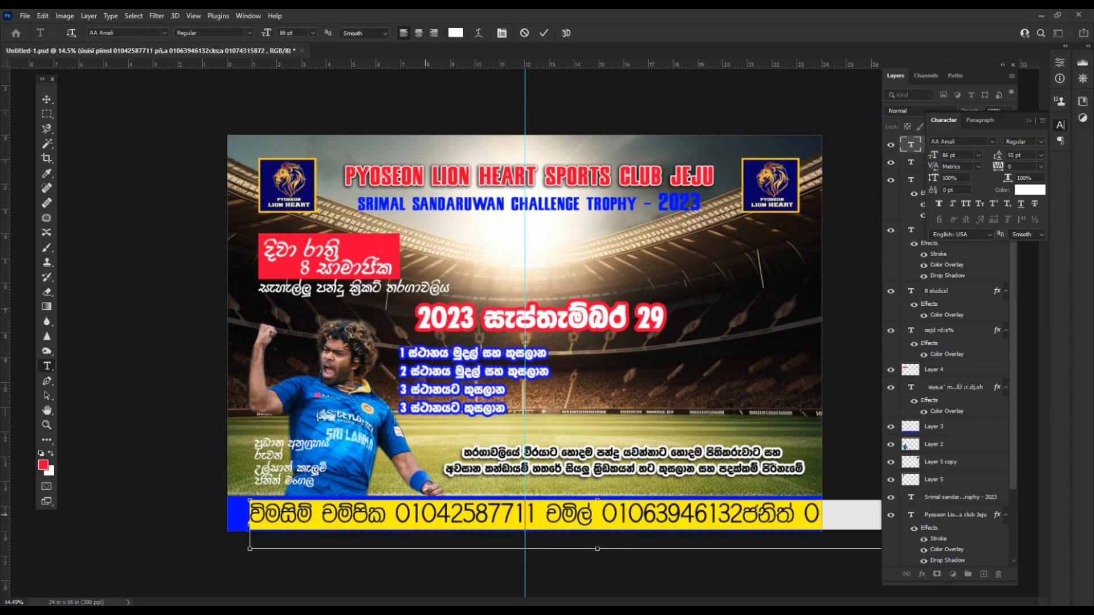
key("ctrl+shift+comma")
key("ctrl+shift+comma")
key("ctrl+shift+comma")
key("ctrl+shift+comma")
key("ctrl+shift+comma")
key("ctrl+shift+comma")
key("ctrl+shift+comma")
key("ctrl+shift+comma")
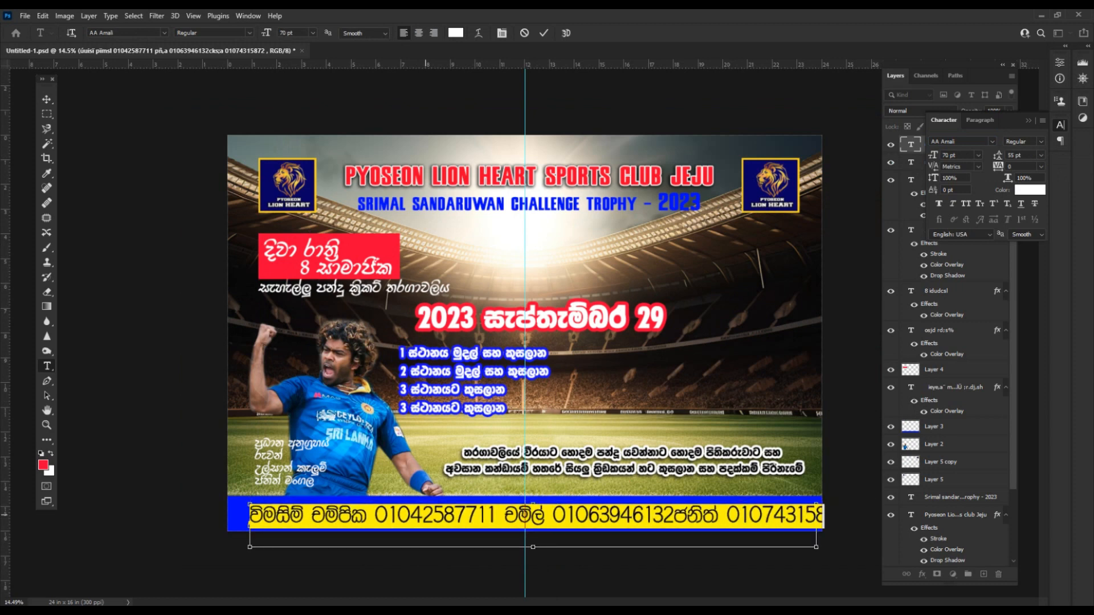
key("ctrl+shift+comma")
key("ctrl+shift+comma")
key("ctrl+Return")
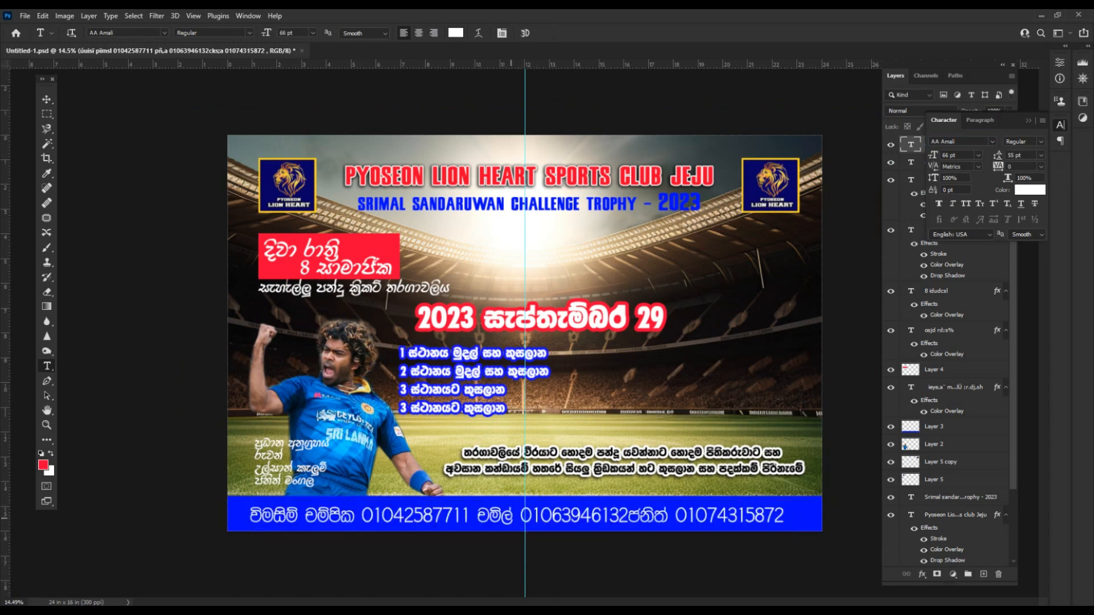
Insert spaced hyphen and comma separators between the contacts.
left_click(309, 519)
key("BackSpace")
type("-")
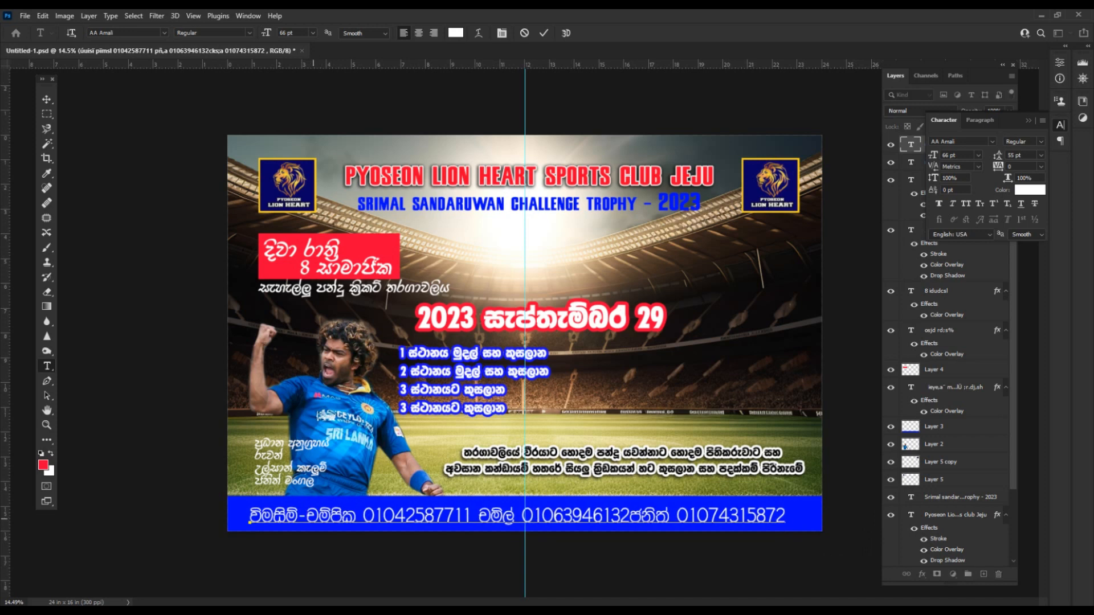
key("BackSpace")
type("- ")
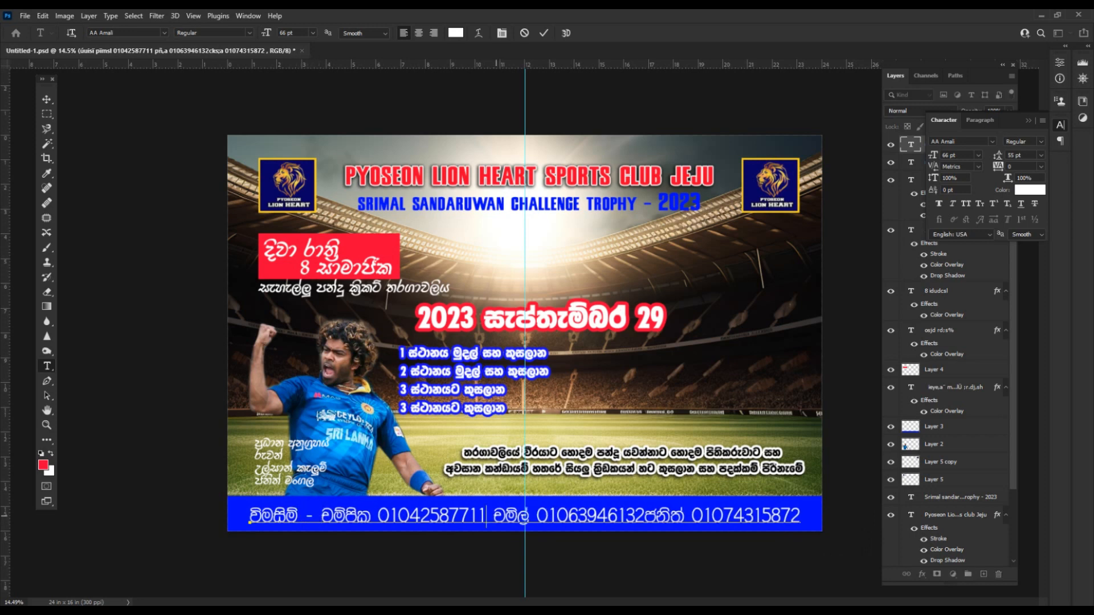
type(",")
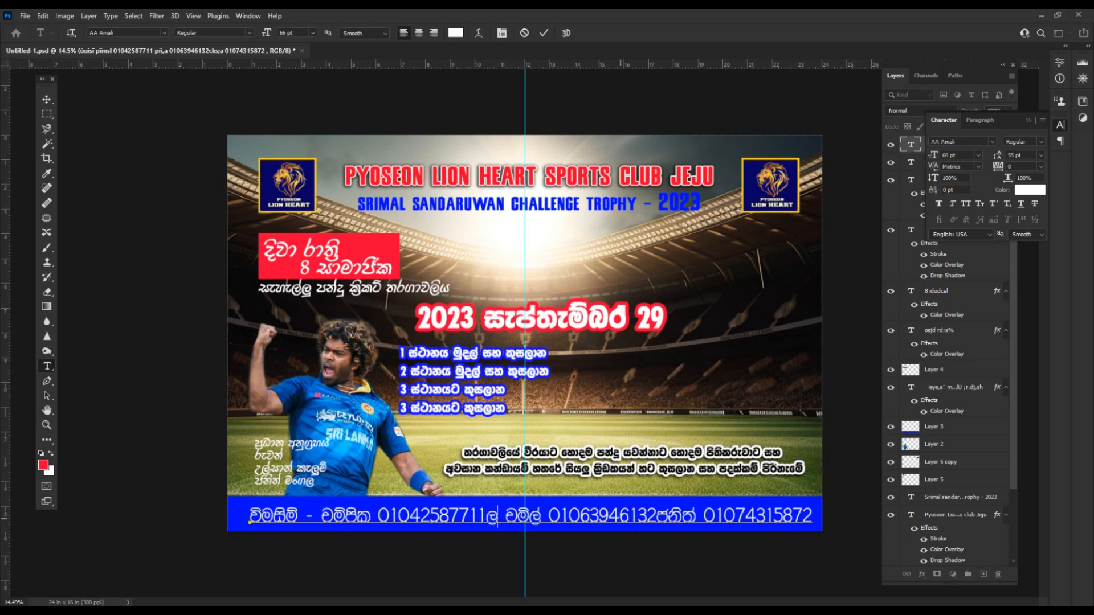
type(" ,")
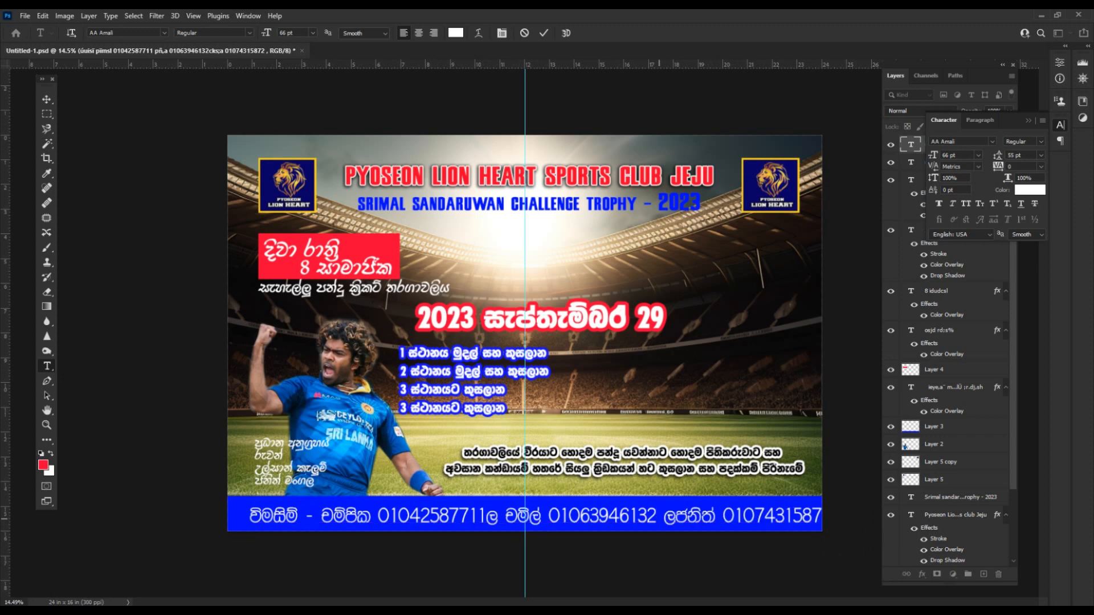
Shrink the contact line to 54 pt and move it into the blue bar.
key("ctrl+a")
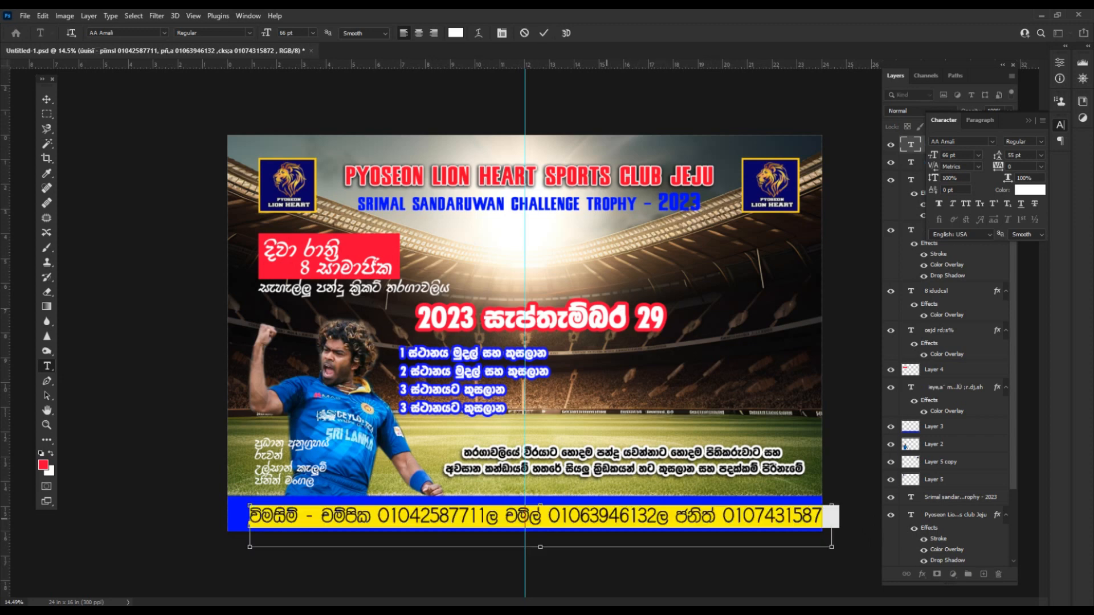
key("ctrl+shift+comma")
key("ctrl+shift+comma")
key("ctrl+shift+comma")
key("ctrl+shift+comma")
key("ctrl+shift+comma")
key("ctrl+shift+comma")
key("ctrl+Return")
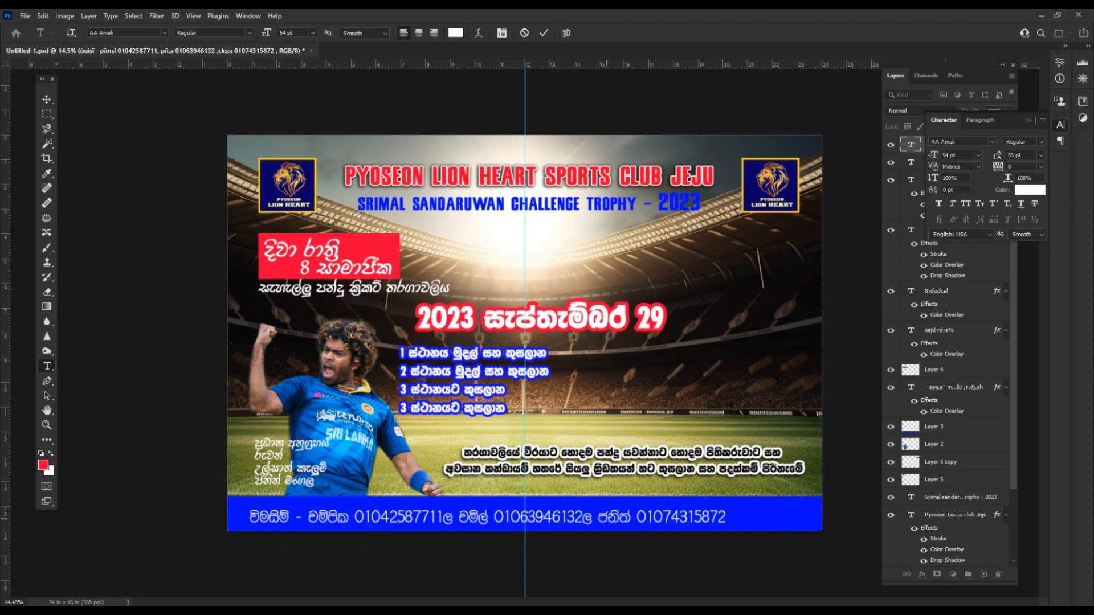
key("v")
left_click_drag(585, 521, 617, 519)
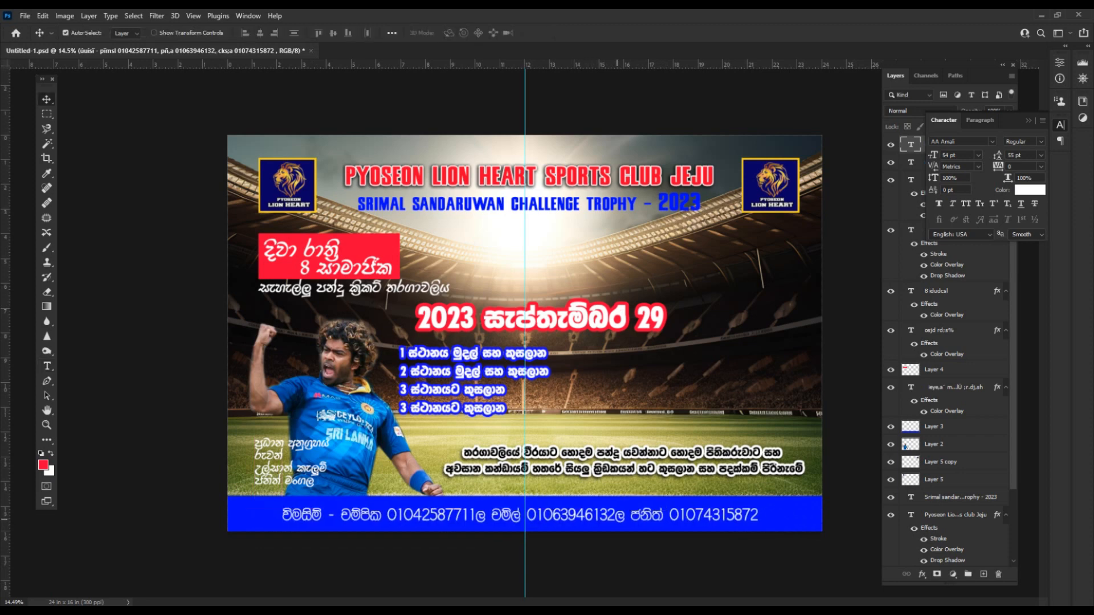
Set both phone-number separators to Snickers Straight so they show as commas.
left_click(592, 464)
left_click(480, 515)
key("t")
left_click_drag(476, 514, 486, 514)
key("ctrl+t")
key("ctrl+t")
left_click(992, 141)
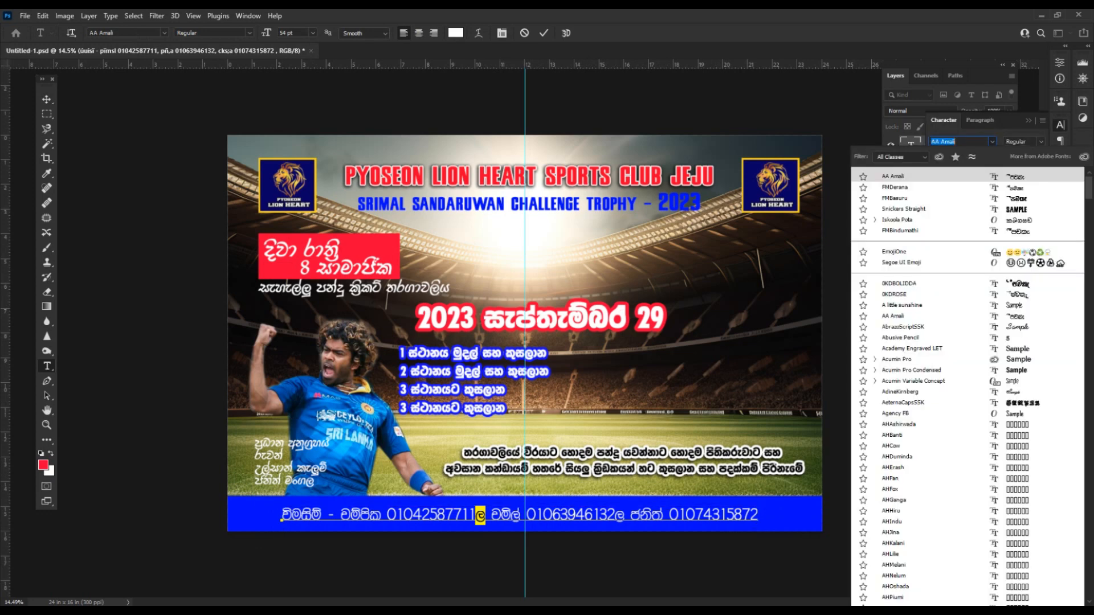
left_click(904, 208)
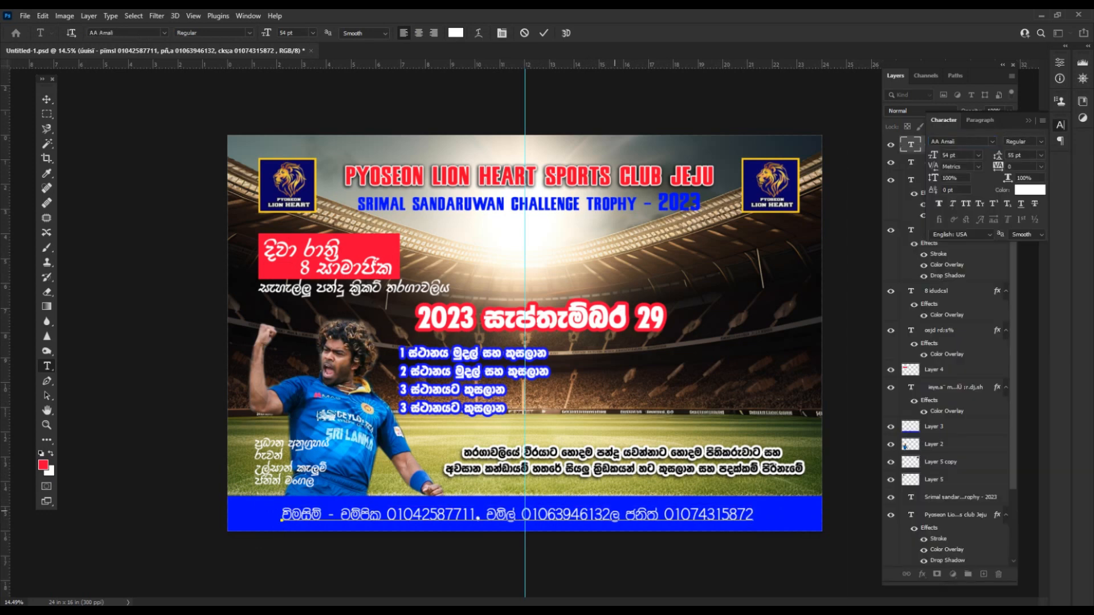
left_click_drag(609, 515, 618, 515)
left_click(992, 141)
left_click(903, 176)
left_click(646, 491)
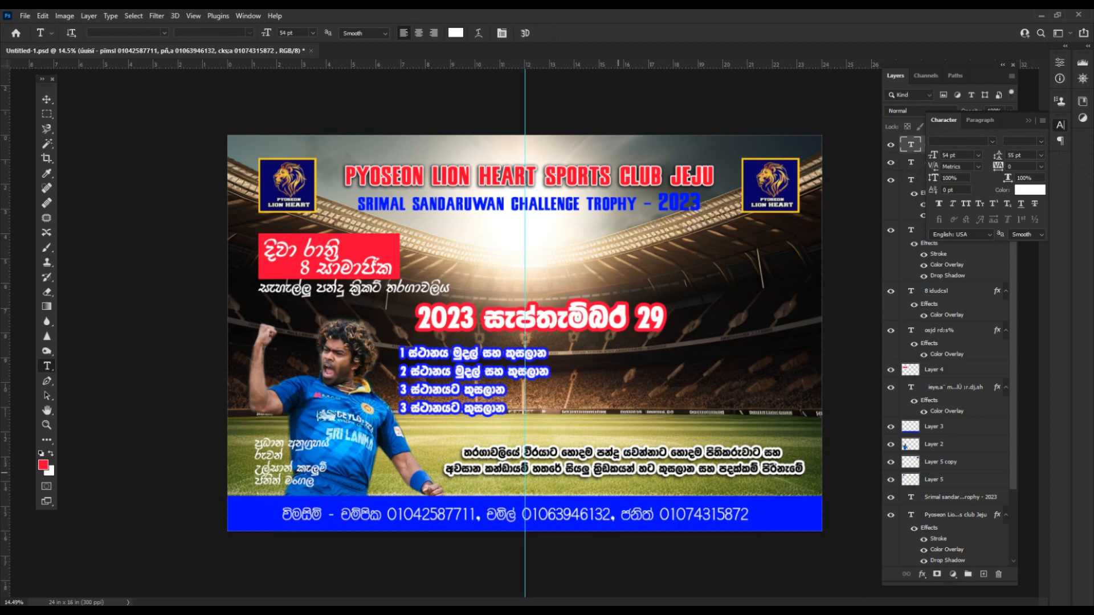
Widen the contact line's tracking to 100 and shift it left to fit the bar.
left_click(556, 515)
key("ctrl+a")
left_click(998, 167)
key("Up")
key("Up")
key("Up")
key("Up")
key("Up")
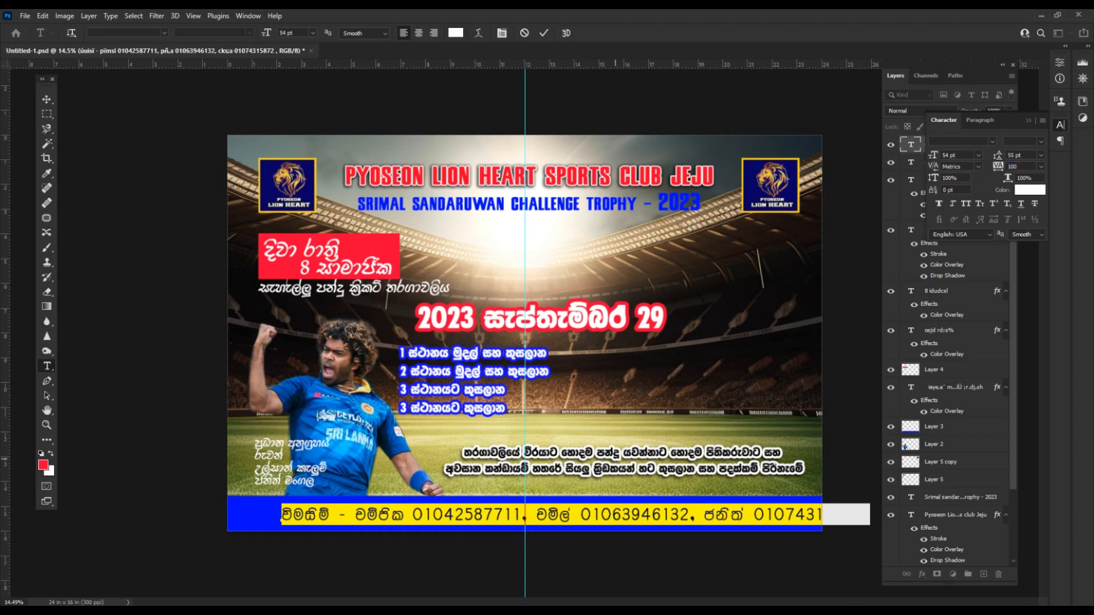
left_click(615, 459)
key("v")
left_click_drag(638, 516, 596, 518)
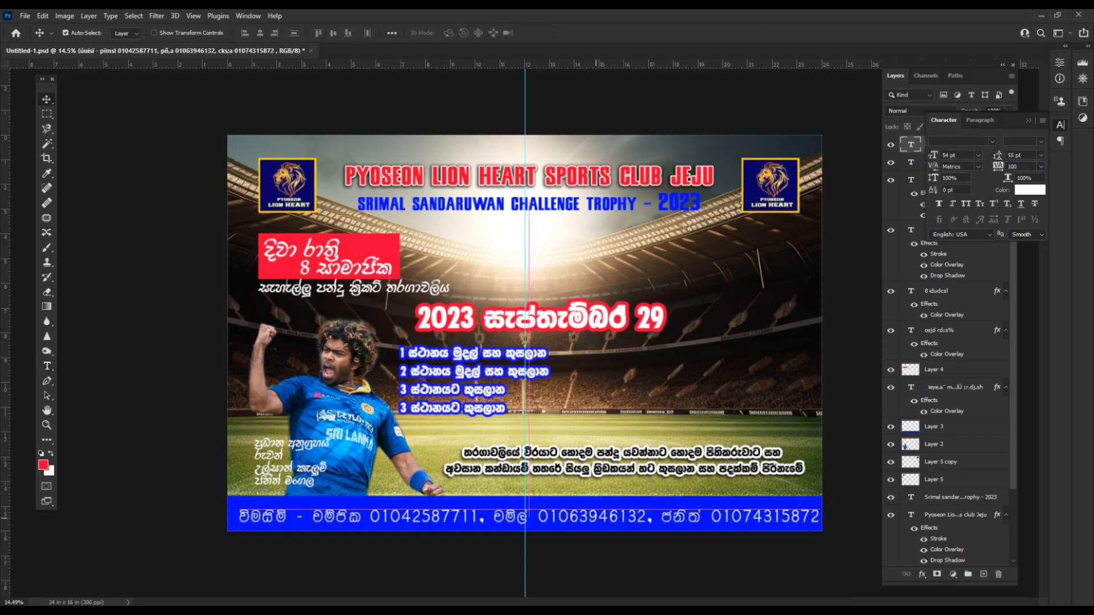
Reduce the contact line to 50 pt and nudge it and the bottom paragraph into place.
double_click(575, 511)
key("ctrl+a")
key("ctrl+shift+comma")
key("ctrl+shift+comma")
key("ctrl+Return")
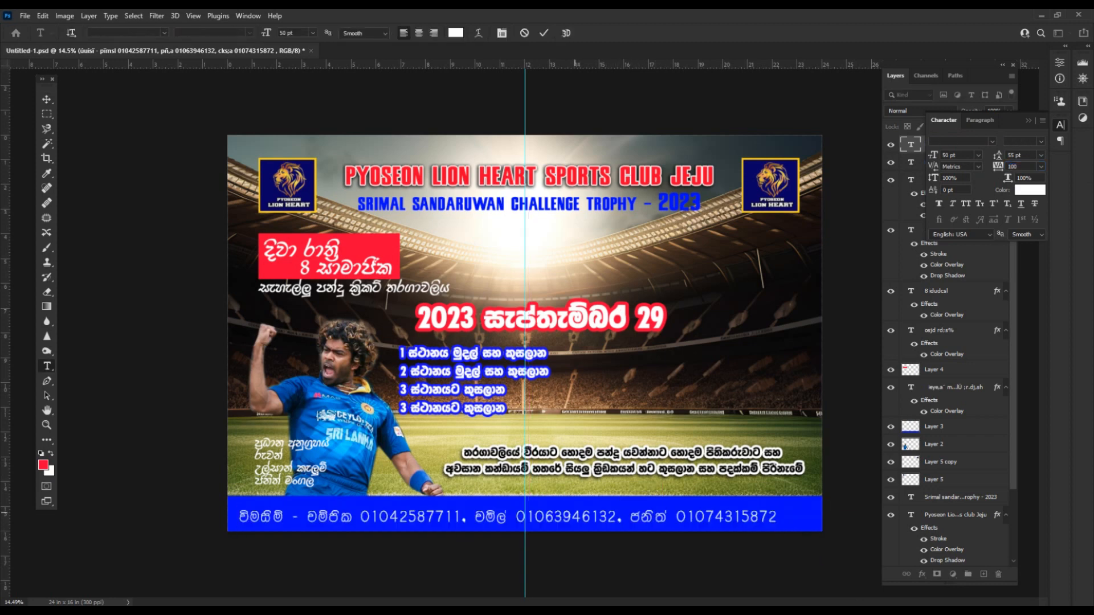
left_click_drag(575, 512, 583, 510)
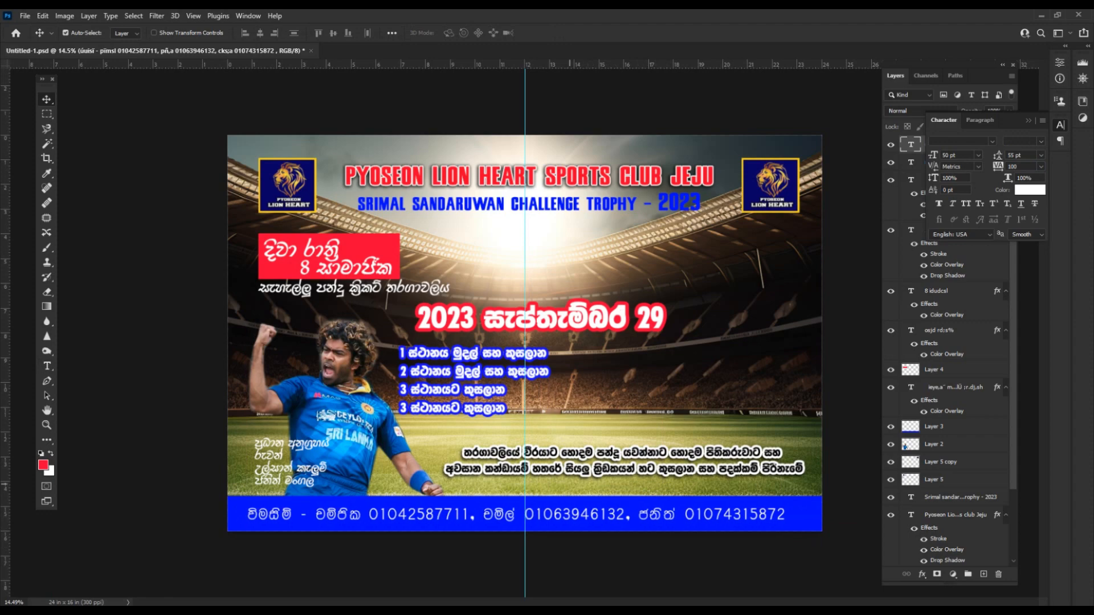
left_click_drag(574, 463, 572, 466)
Move the sponsor names slightly up.
left_click(599, 317)
scroll(601, 290, "down", 3)
scroll(600, 290, "up", 2)
left_click(601, 290)
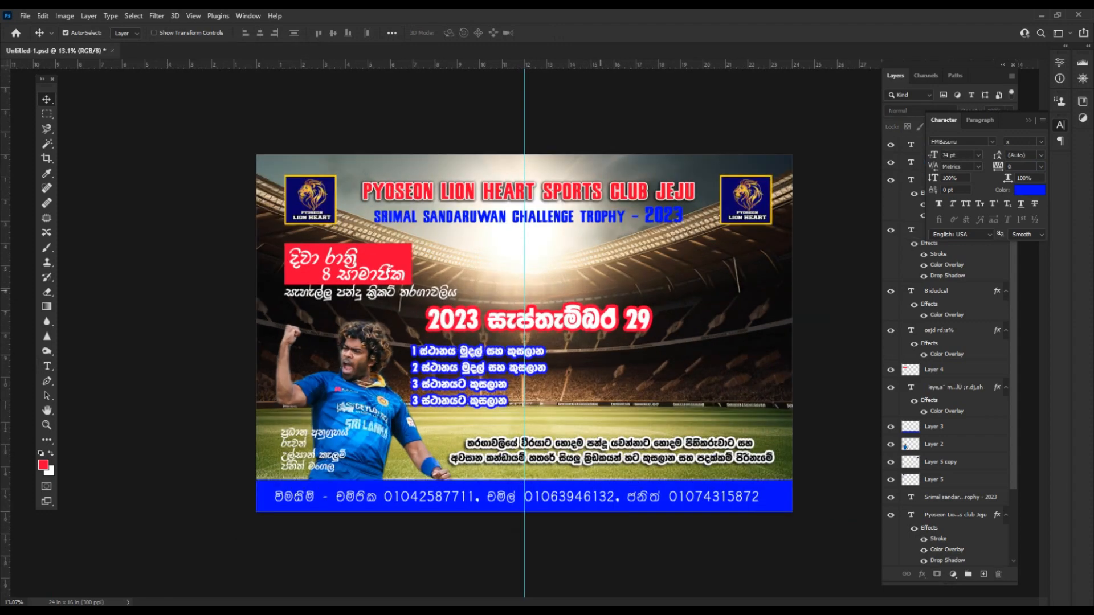
scroll(298, 431, "up", 4)
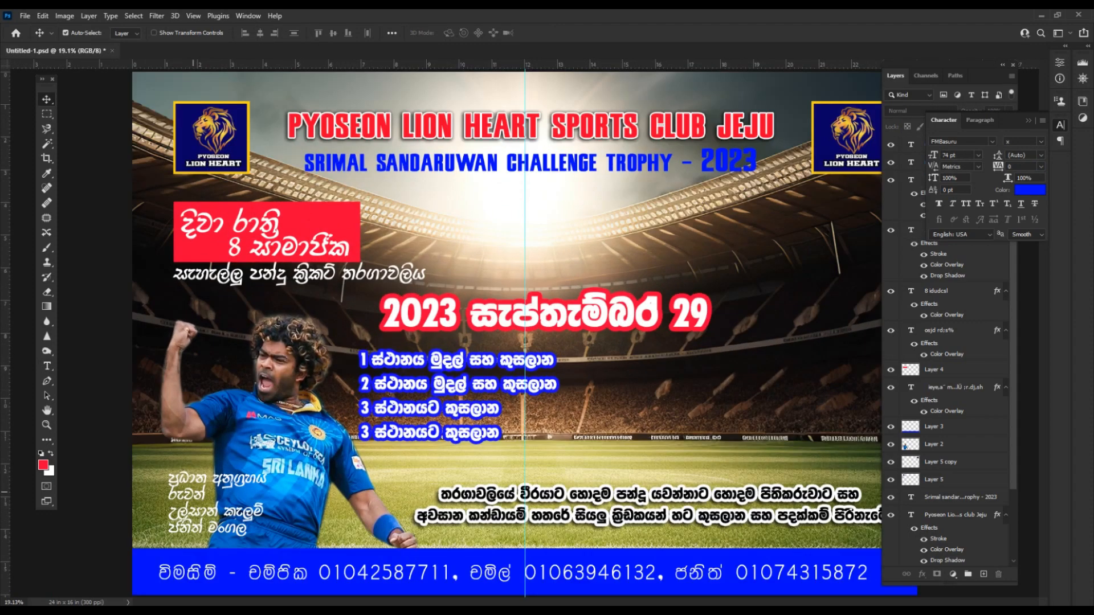
left_click_drag(244, 491, 243, 487)
Enlarge the sponsor names slightly, nudge them down-left, and save the banner.
scroll(243, 486, "down", 4)
key("ctrl+t")
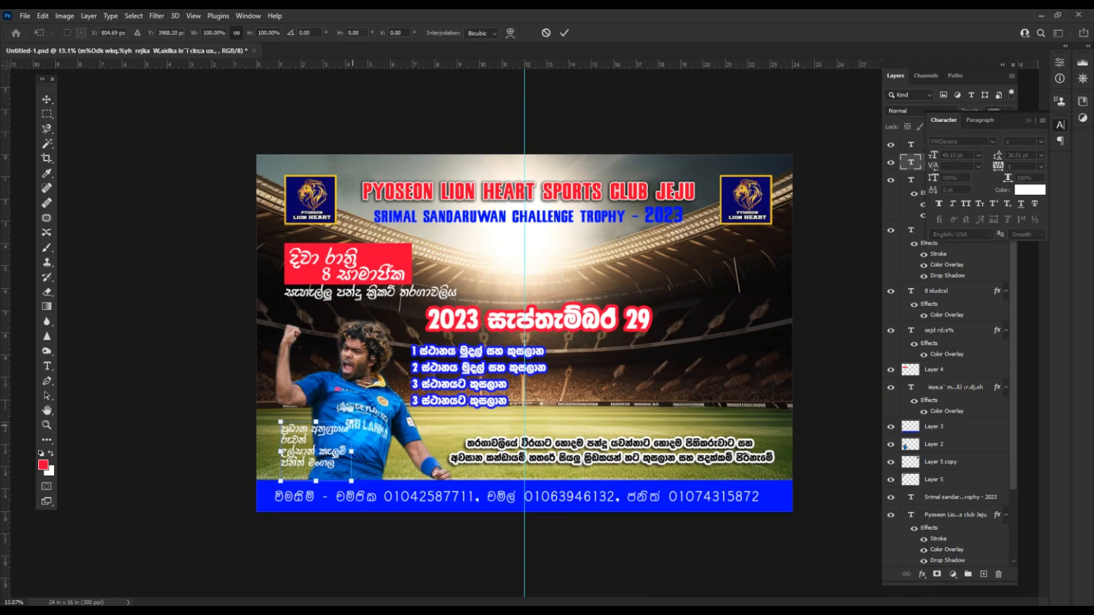
mouse_move(352, 422)
left_mouse_down()
mouse_move(392, 400)
mouse_move(343, 428)
left_mouse_up()
key("Return")
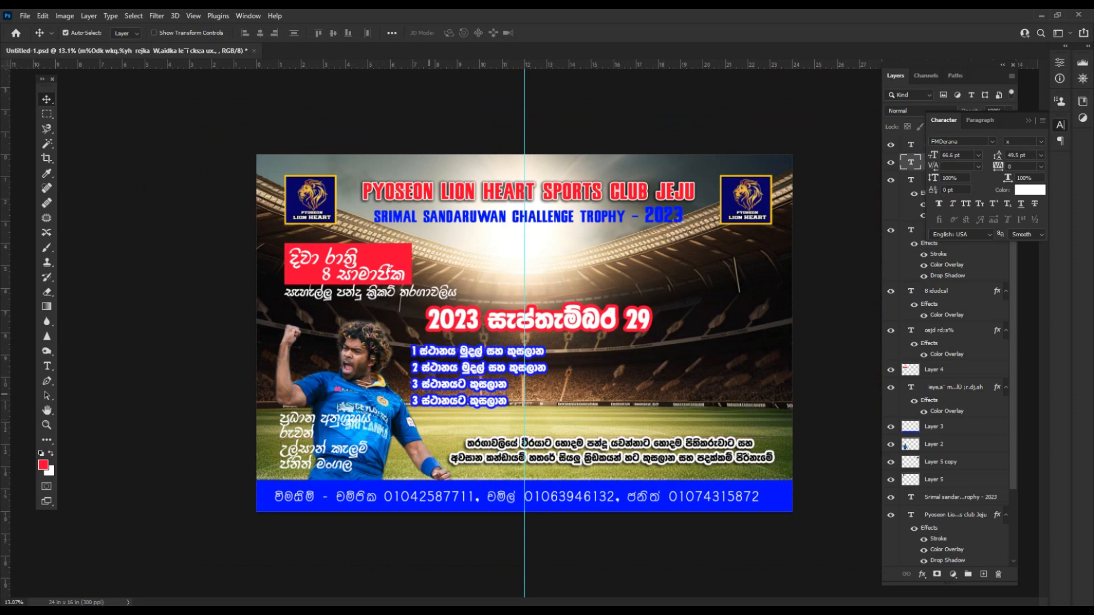
left_click(387, 421)
scroll(629, 417, "down", 1)
key("ctrl+s")
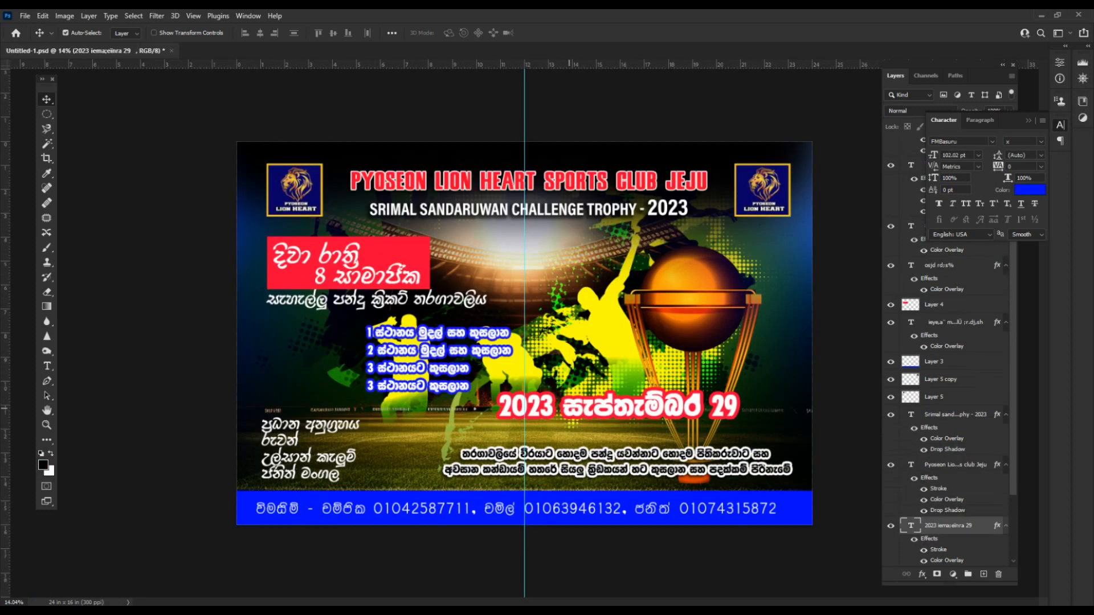
Shift the date, trophy subtitle and club title lower over the artwork.
left_click_drag(569, 408, 567, 410)
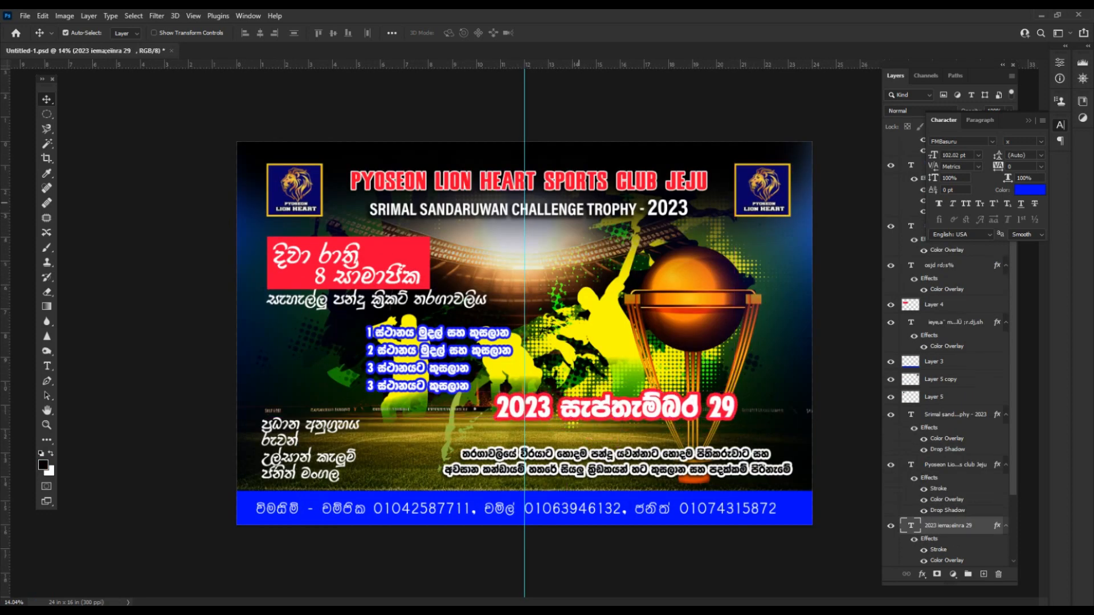
left_click_drag(574, 203, 563, 216)
left_click(564, 184)
left_click(563, 211, "shift")
left_click(714, 412)
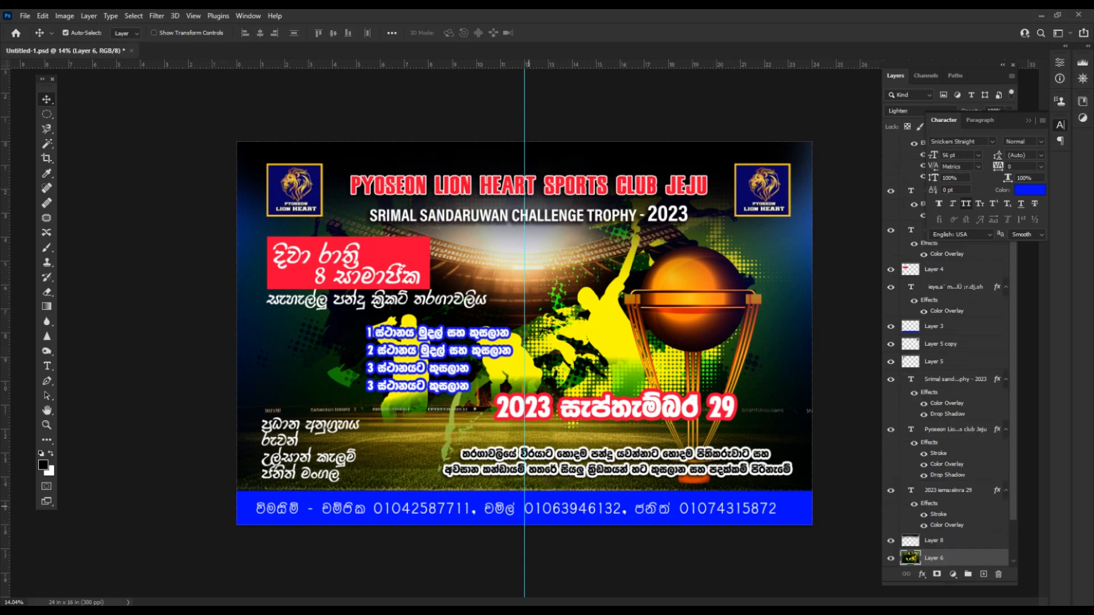
Set the contact line in FMDerana and shift it right within the blue bar.
double_click(529, 506)
left_click(959, 141)
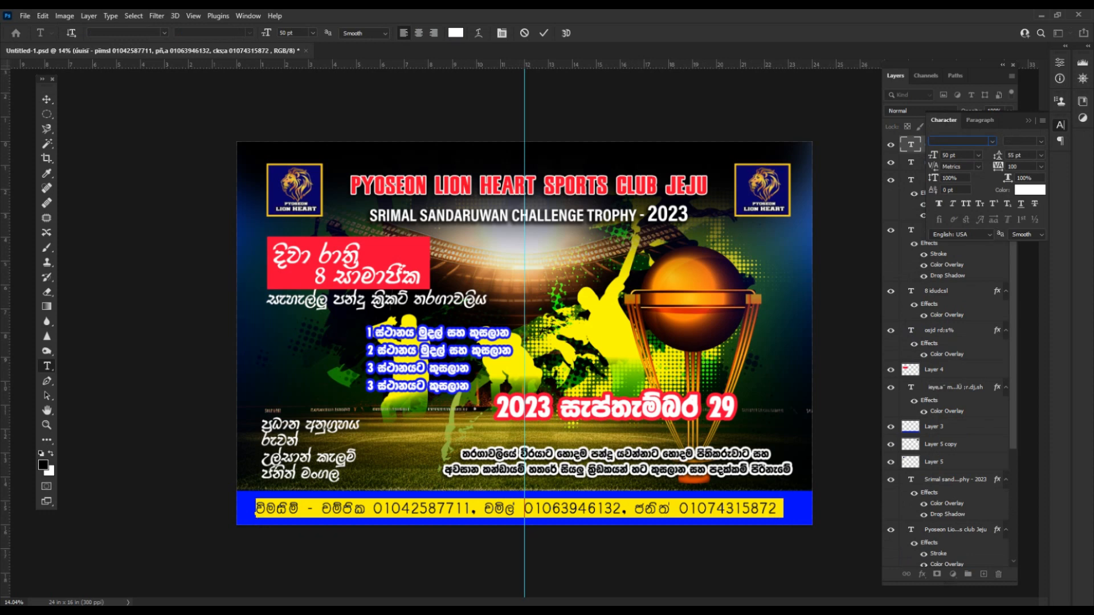
type("Fm")
key("Down")
key("Down")
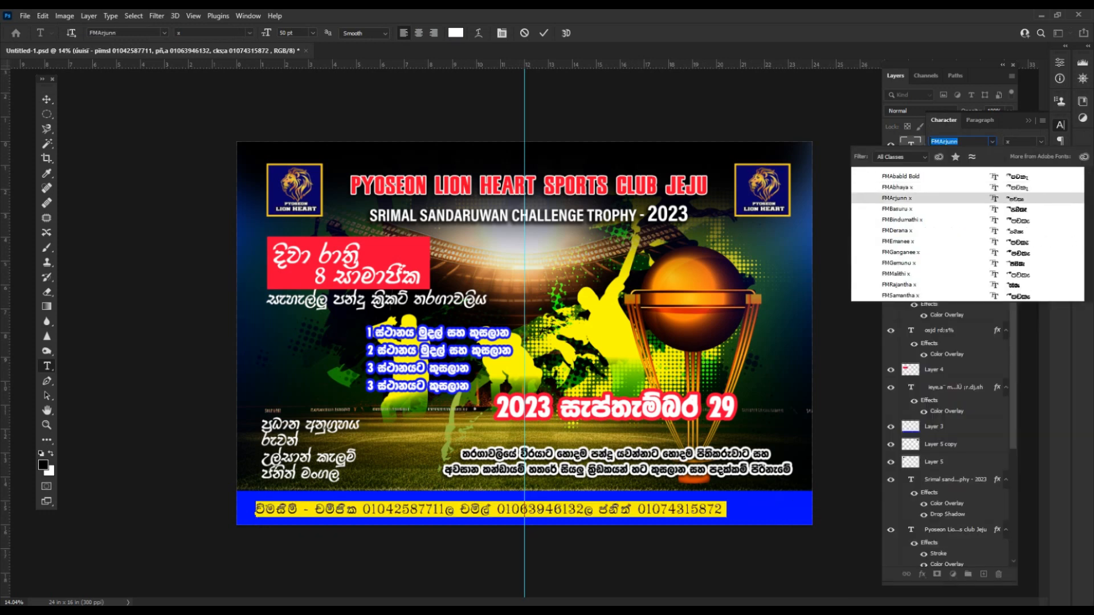
key("Down")
key("Down")
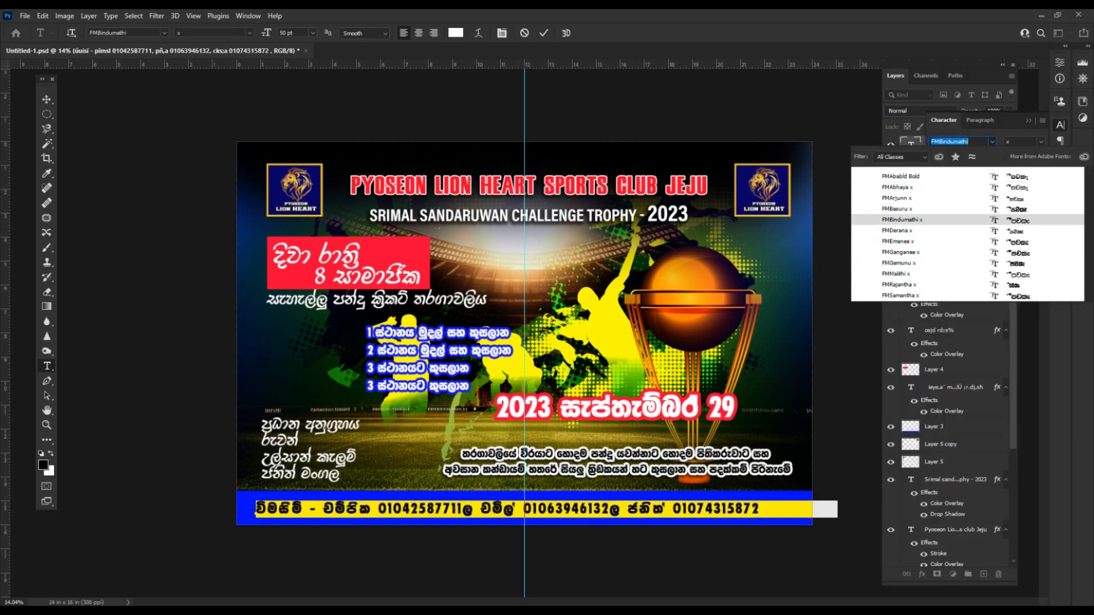
key("Down")
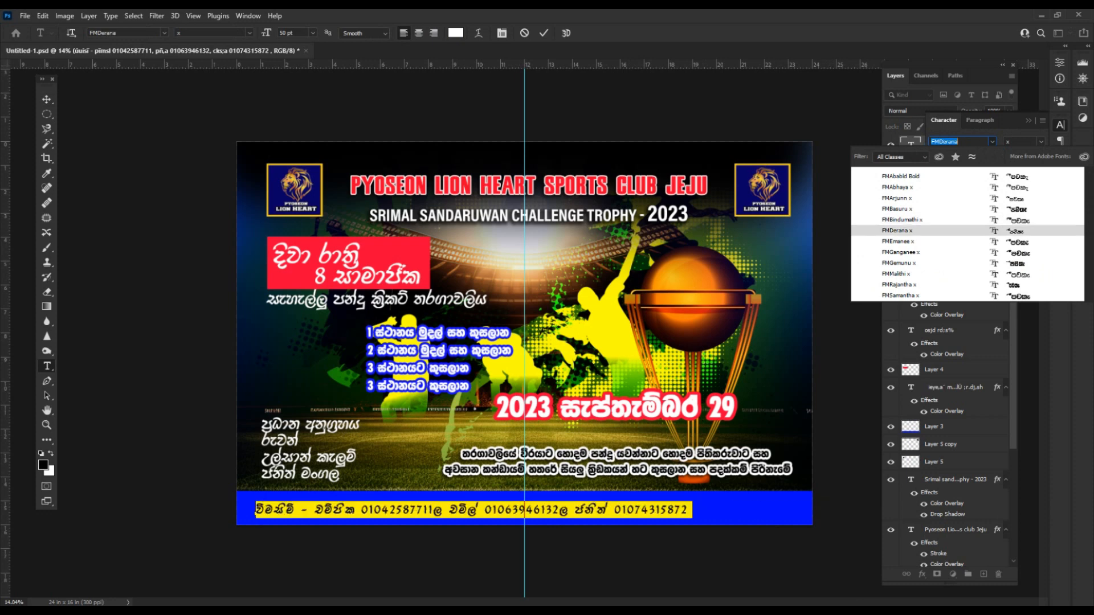
key("Return")
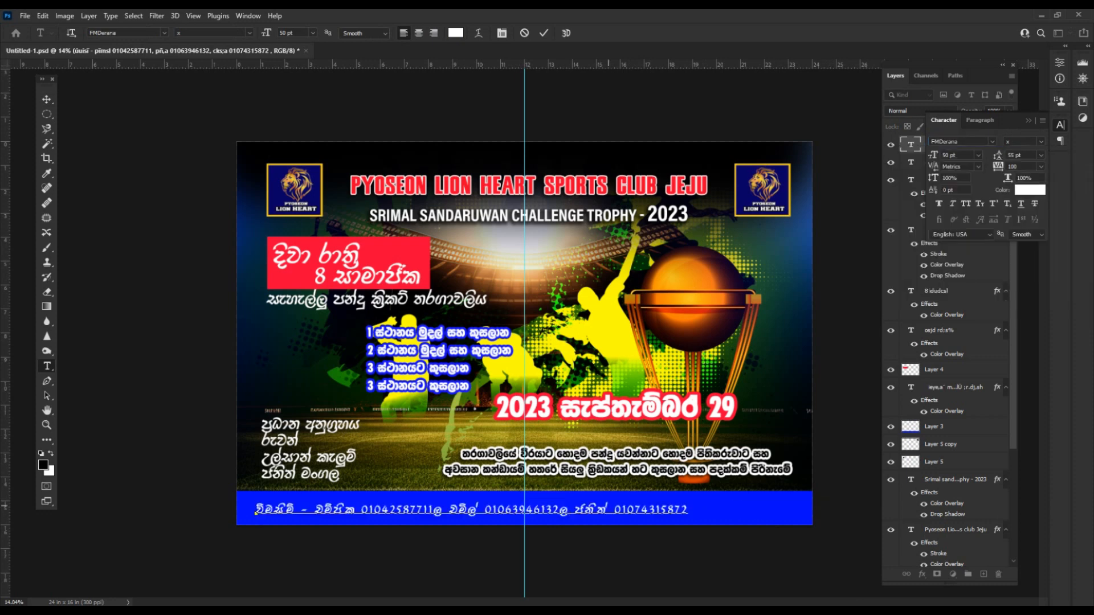
key("ctrl+Return")
key("v")
left_click_drag(604, 510, 646, 511)
Set both separators to Acumin Pro Condensed so they appear as commas, and save.
key("t")
left_click_drag(475, 510, 484, 510)
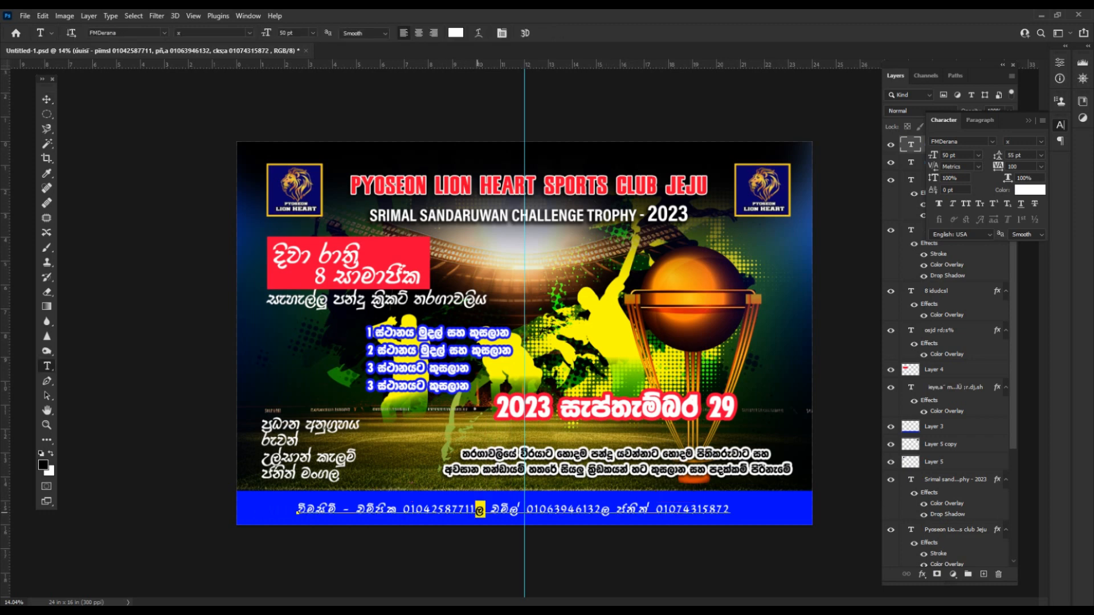
left_click(992, 141)
key("Down")
key("Return")
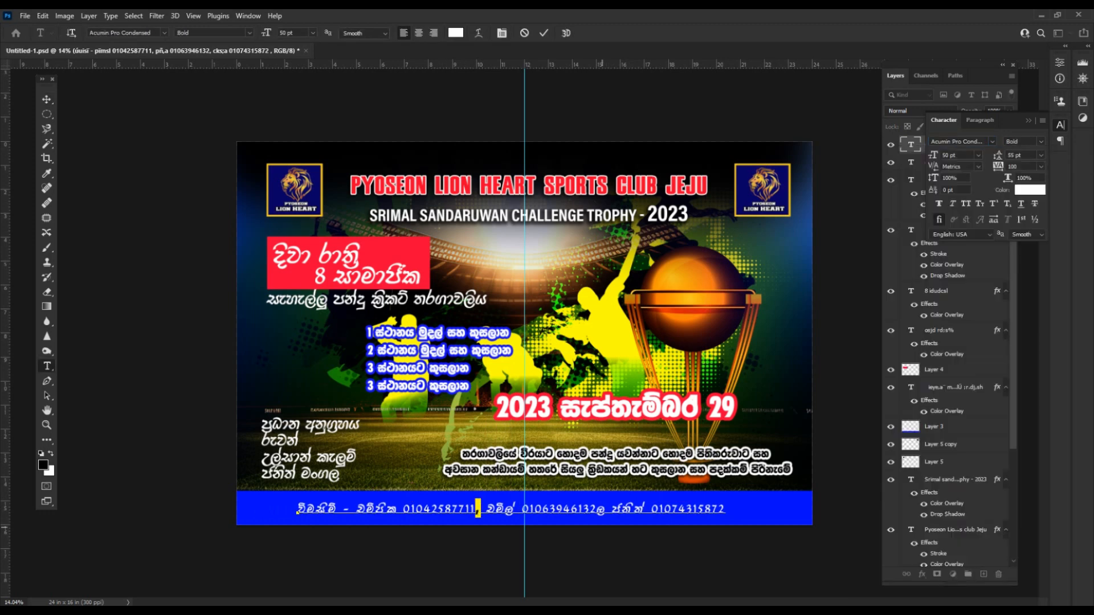
left_click_drag(596, 510, 606, 510)
left_click(991, 142)
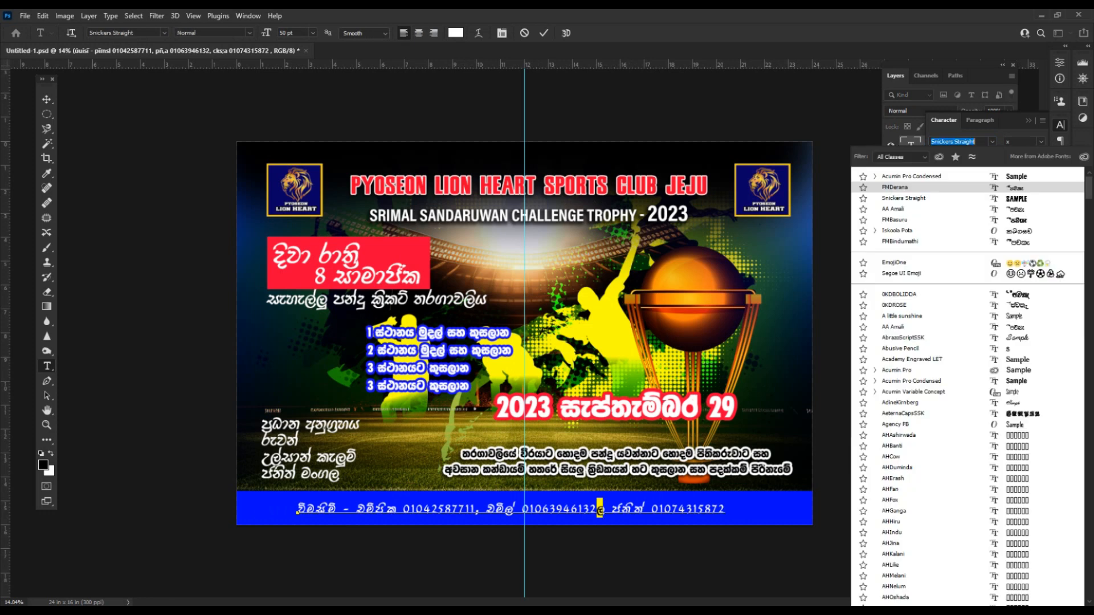
left_click(957, 187)
left_click(670, 488)
key("ctrl+s")
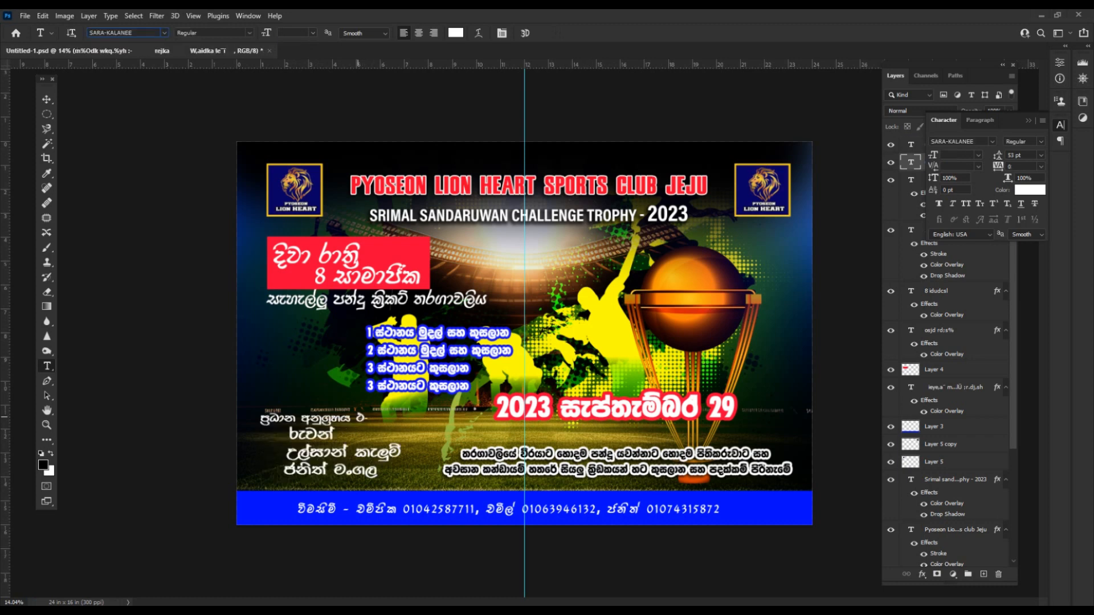
Set the sponsor heading's last characters in Acumin Pro Condensed Bold so it ends with ':-'.
left_click_drag(357, 418, 369, 418)
left_click(992, 141)
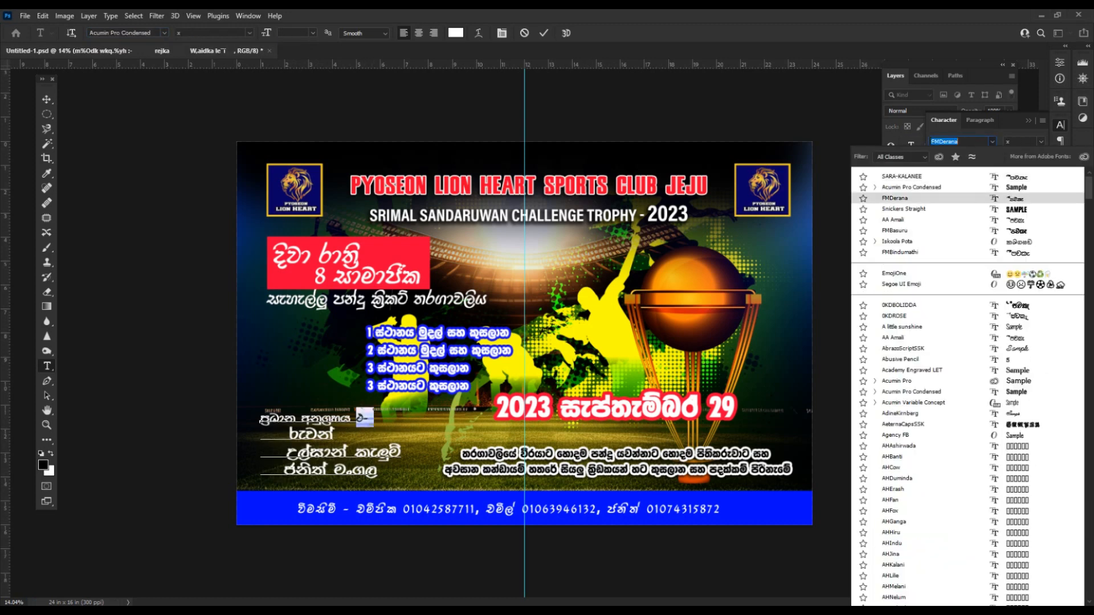
left_click(963, 186)
key("ctrl+Return")
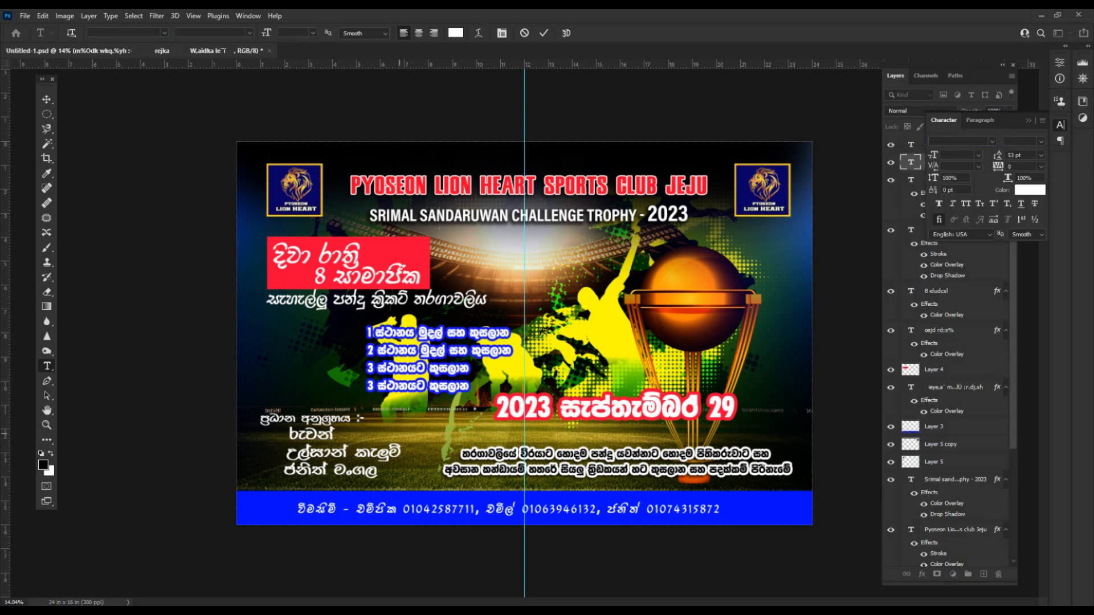
key("v")
left_click(567, 453)
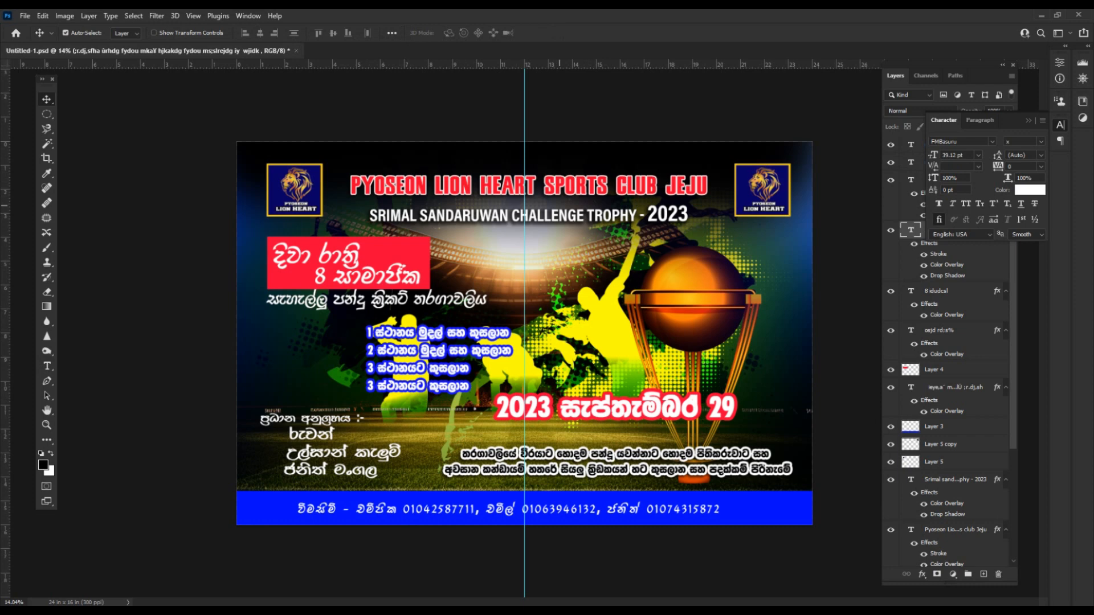
Enlarge the cricket word in the tagline to about 104 pt.
left_click(403, 302)
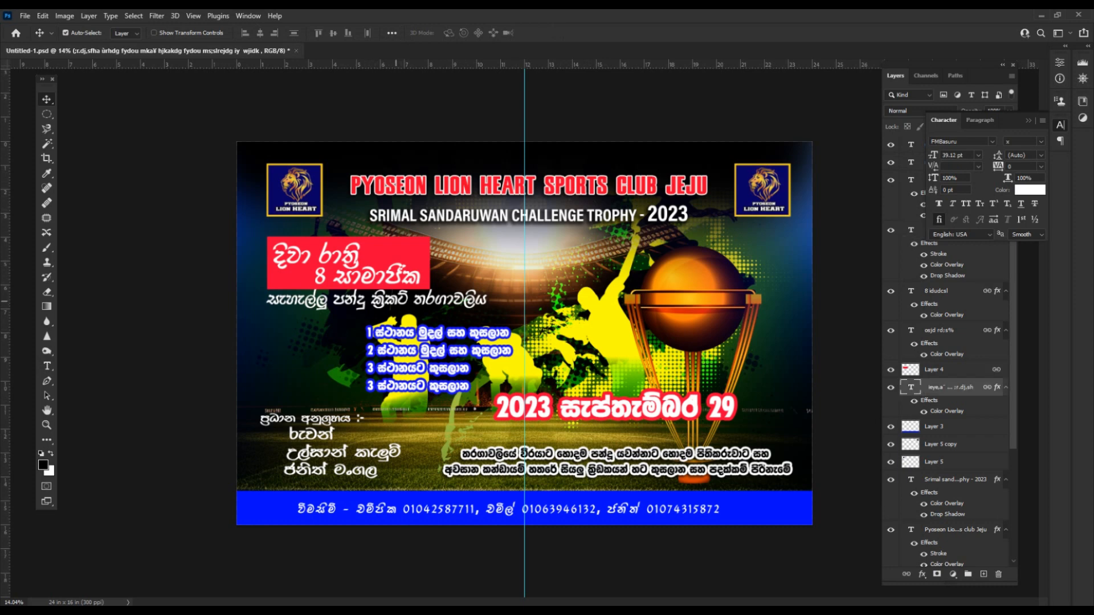
double_click(403, 300)
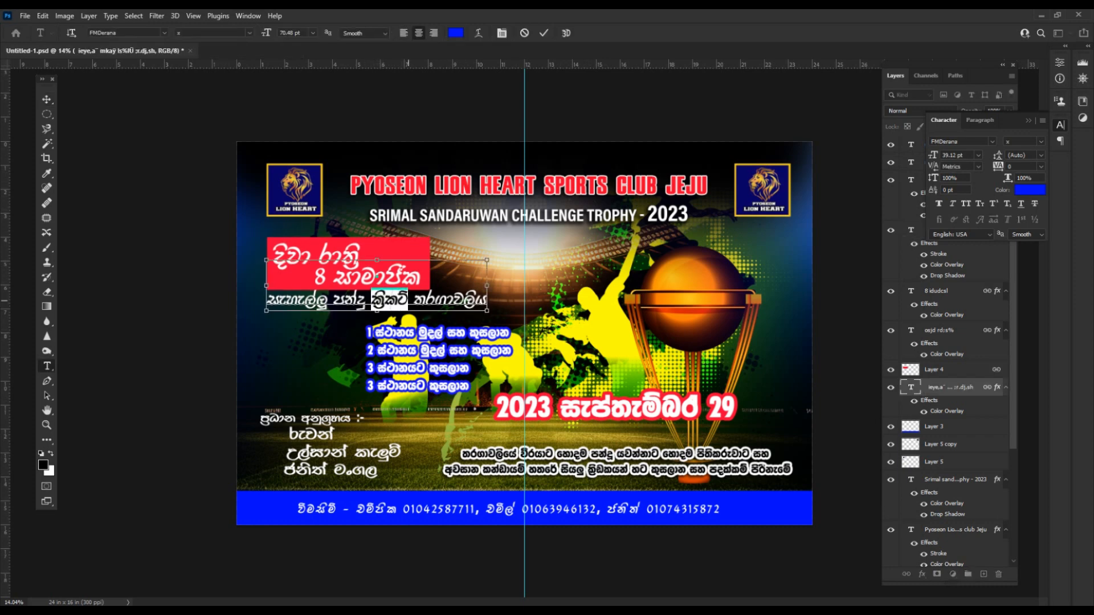
key("ctrl+shift+period")
key("ctrl+shift+period")
key("ctrl+shift+period")
key("ctrl+shift+period")
key("ctrl+shift+period")
key("ctrl+shift+period")
key("ctrl+shift+period")
key("ctrl+shift+period")
key("ctrl+shift+period")
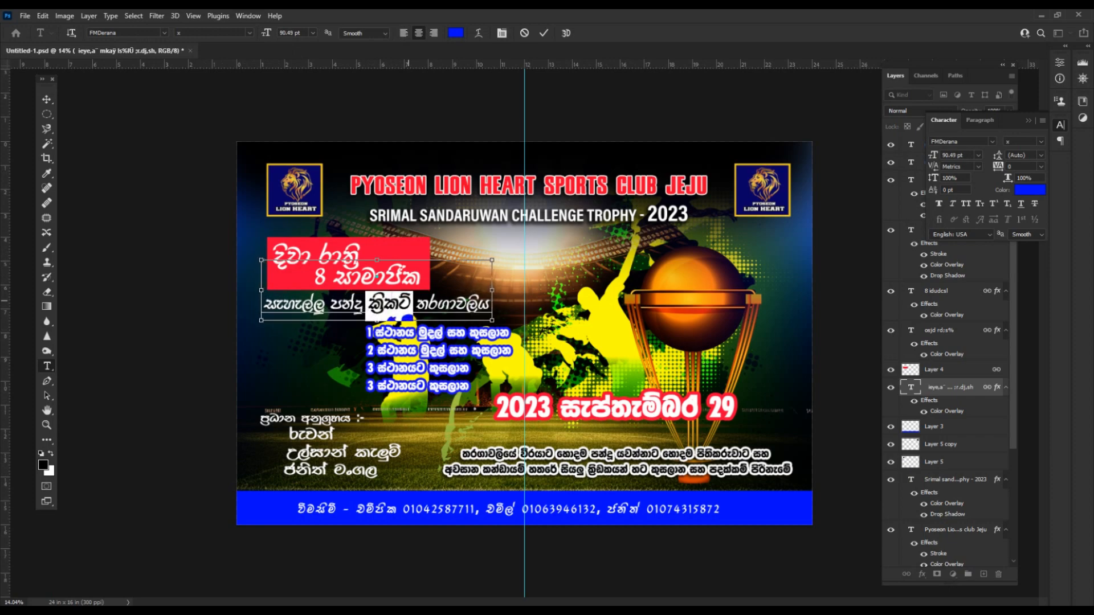
key("ctrl+Return")
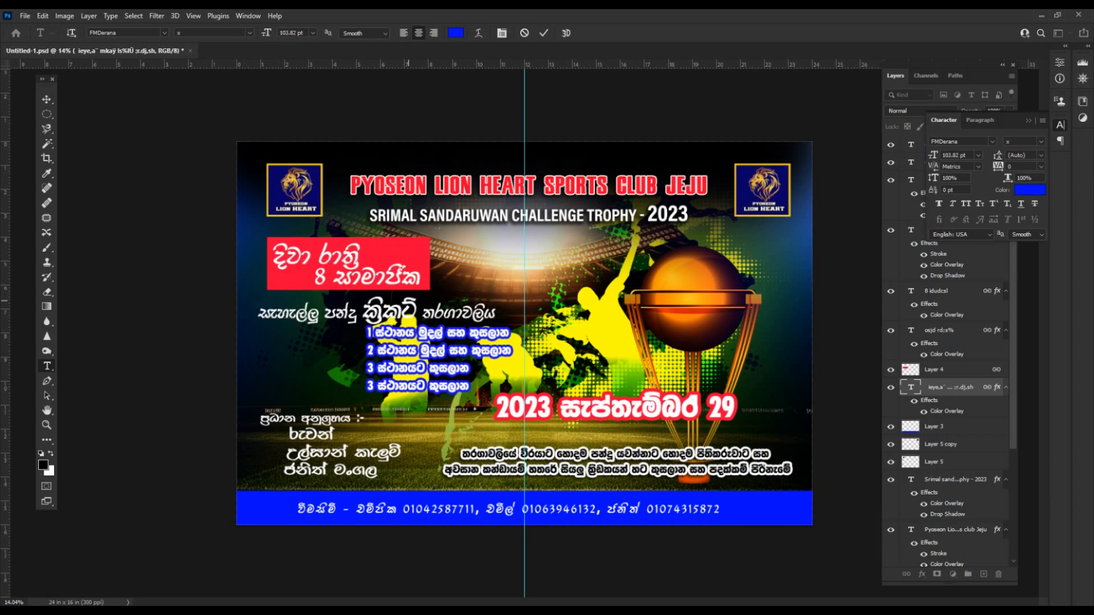
Move the red box and tagline up-right, the prize list down-left, and the date line up.
key("v")
key("ctrl+0")
left_click_drag(401, 303, 406, 294)
left_click_drag(421, 336, 417, 341)
scroll(418, 340, "down", 1)
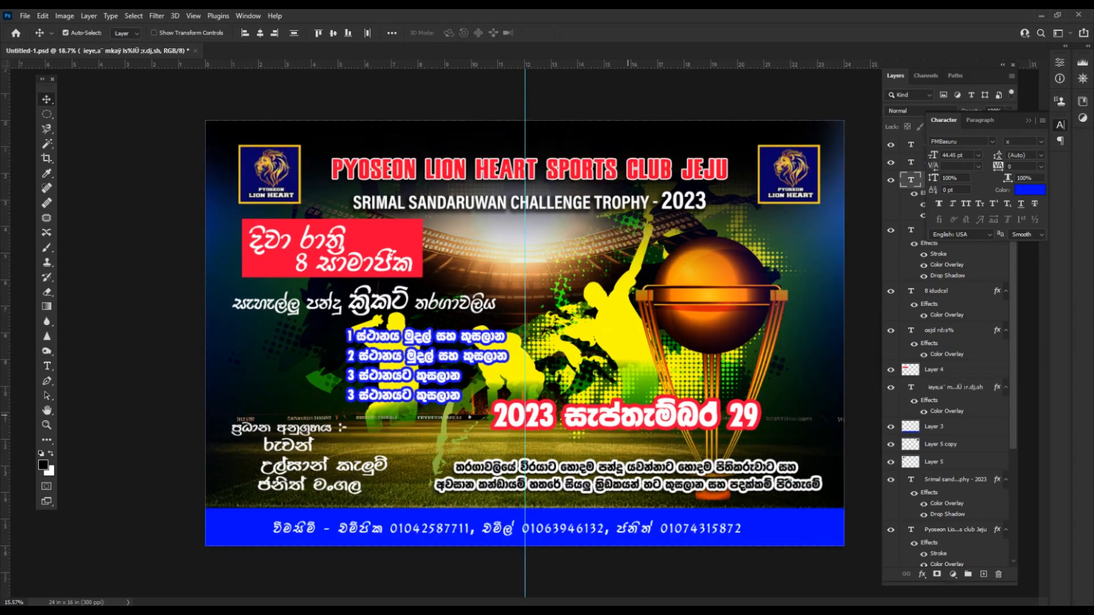
left_click_drag(644, 417, 643, 411)
scroll(579, 336, "down", 1)
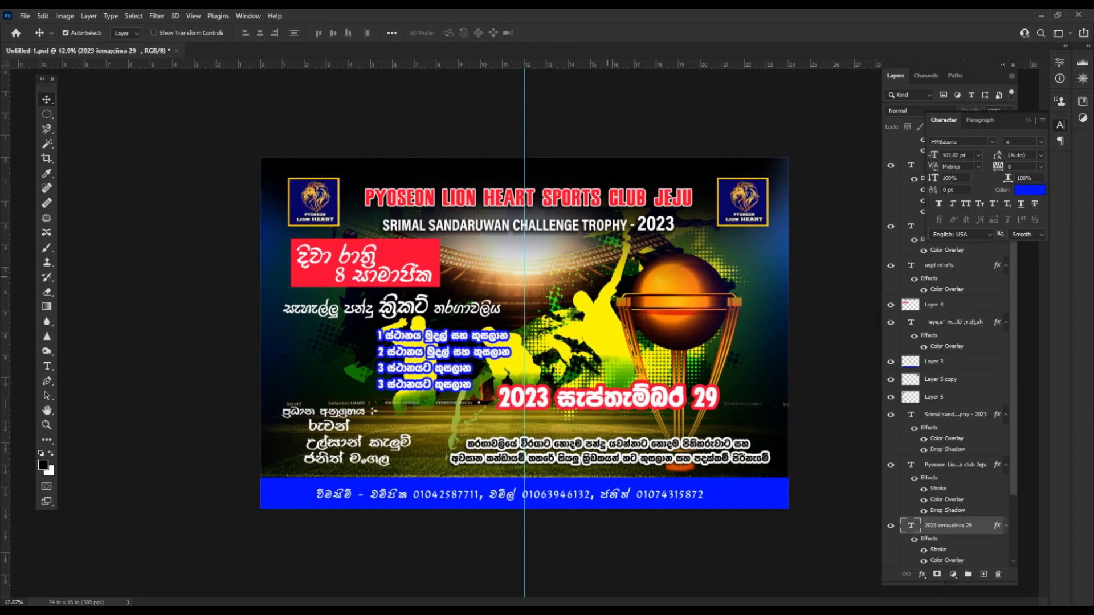
left_click_drag(591, 396, 591, 389)
left_click_drag(392, 339, 384, 351)
left_click_drag(616, 390, 621, 390)
Copy the welcome line from the banner text in Word.
key("alt+Tab")
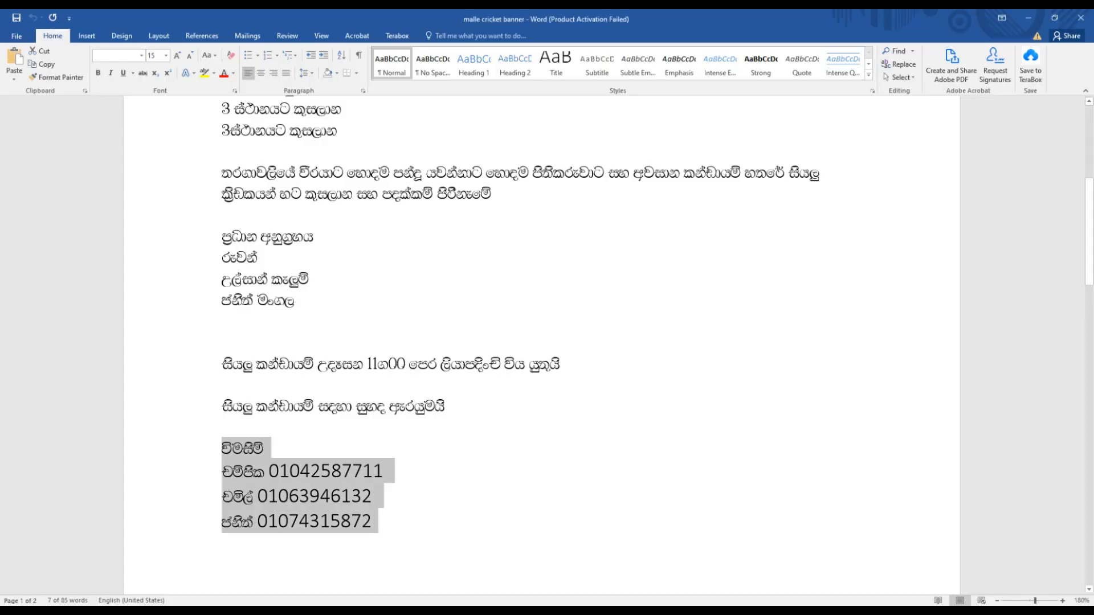
left_click_drag(222, 406, 447, 405)
right_click(439, 405)
left_click(464, 425)
key("alt+Tab")
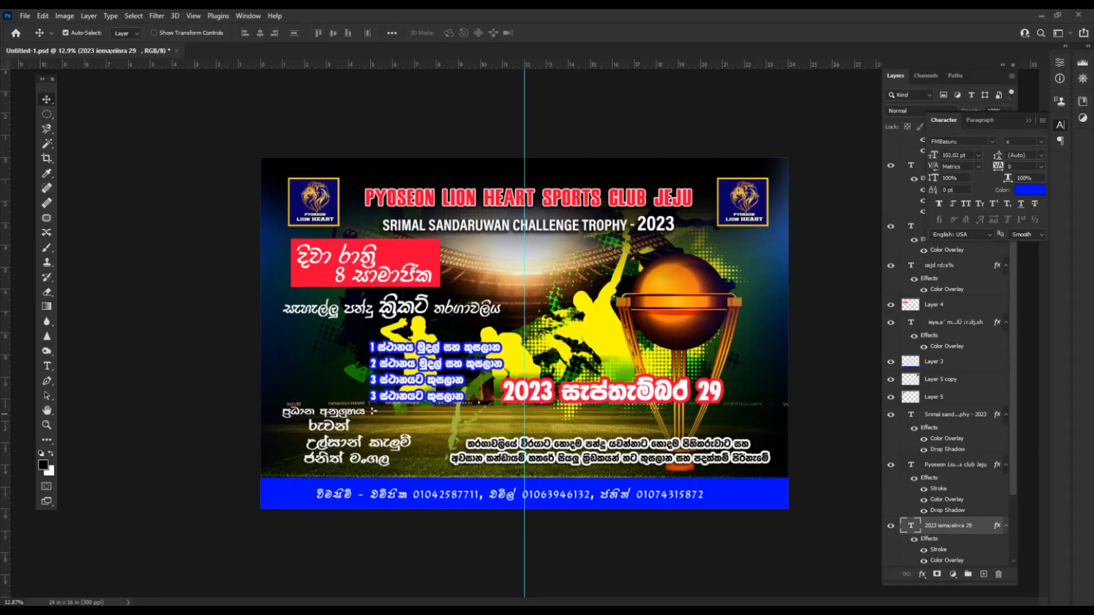
Duplicate the date line and replace its text with the copied welcome line.
left_click_drag(582, 392, 563, 422)
key("ctrl+z")
key("ctrl+z")
double_click(592, 417)
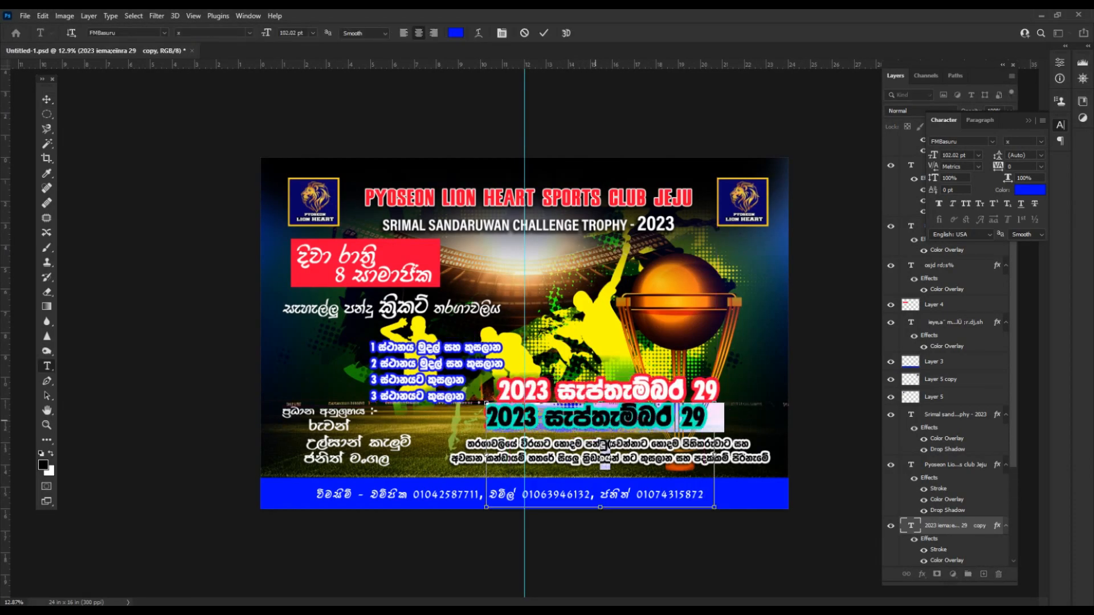
key("ctrl+v")
key("ctrl+Return")
Scale the welcome line to about 51%, place it above the blue bar, and shift the date right.
key("ctrl+t")
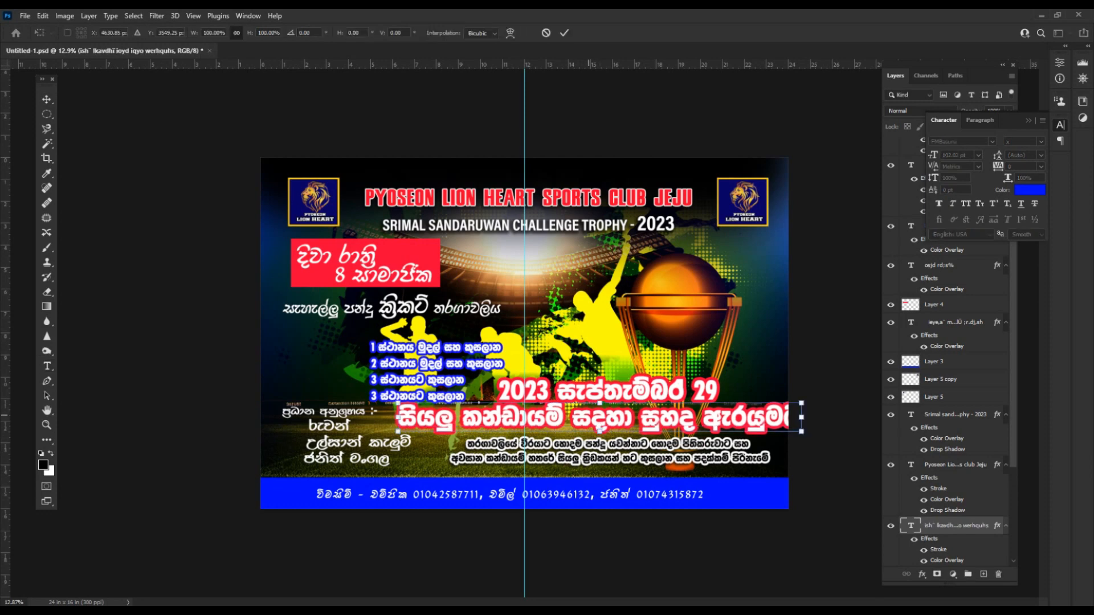
left_click_drag(398, 404, 501, 423, "alt")
key("Return")
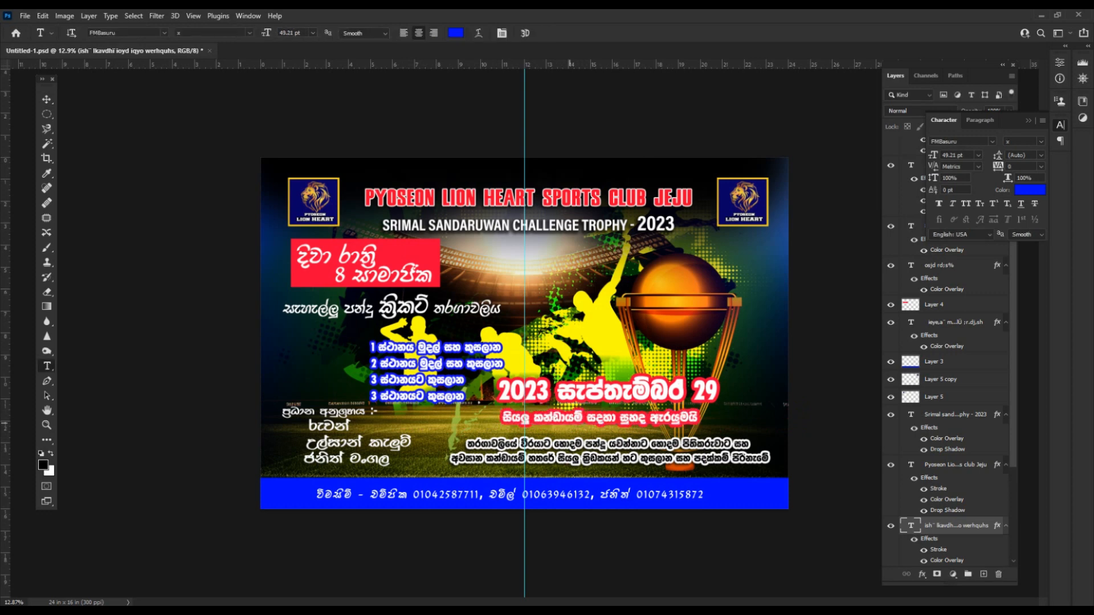
key("v")
mouse_move(597, 417)
left_mouse_down()
mouse_move(588, 480)
mouse_move(597, 422)
mouse_move(613, 420)
left_mouse_up()
mouse_move(621, 470)
left_mouse_down()
mouse_move(697, 460)
mouse_move(634, 457)
left_mouse_up()
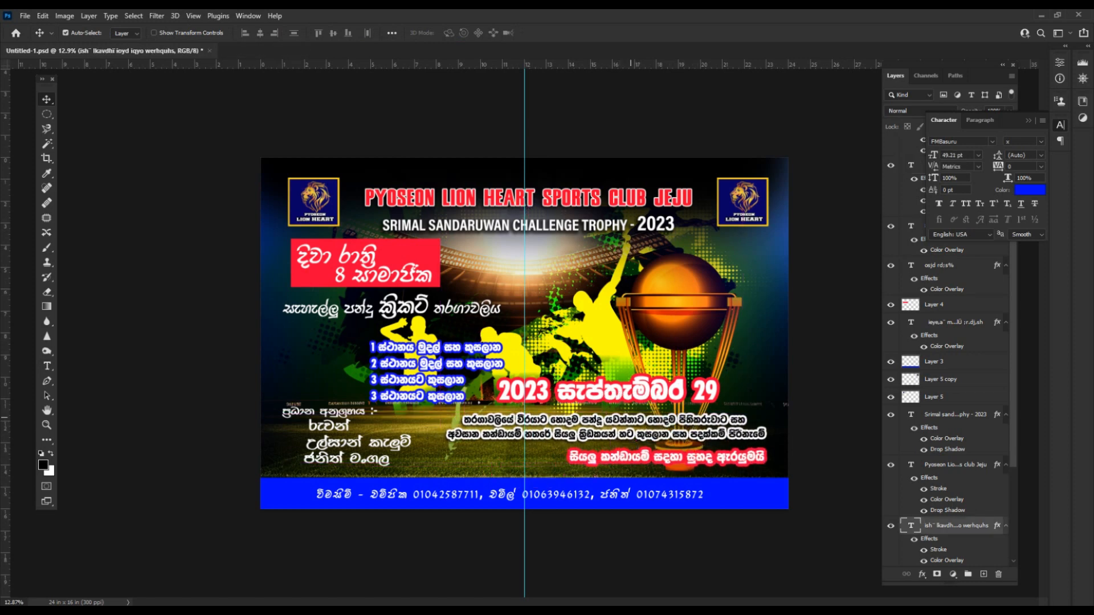
left_click_drag(624, 390, 665, 390)
left_click(633, 450)
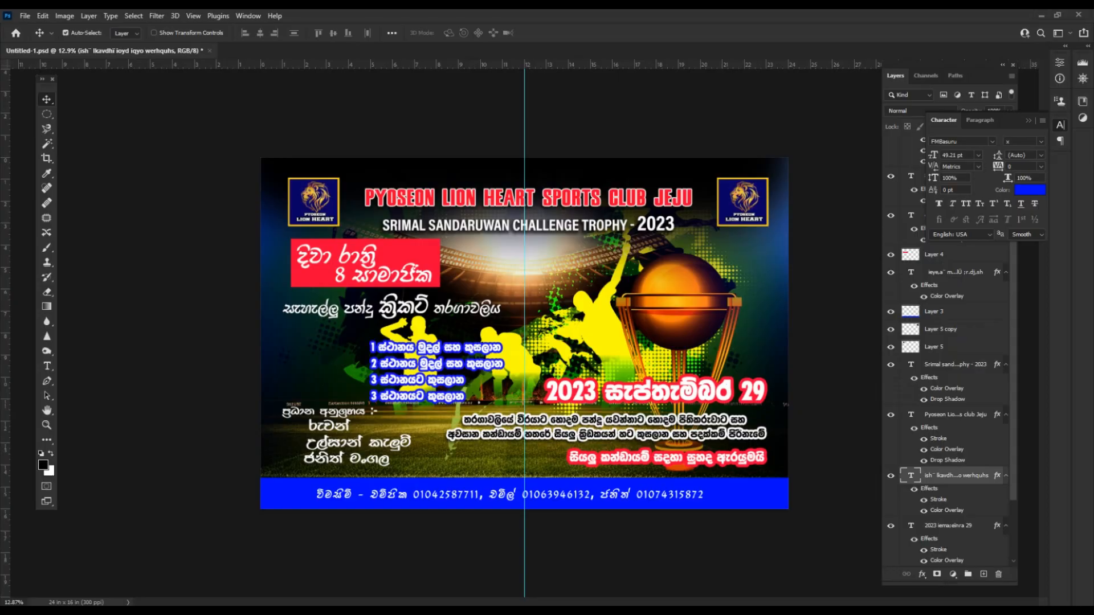
Copy the registration-deadline line from the banner text in Word.
key("alt+Tab")
left_click_drag(221, 364, 556, 364)
right_click(554, 364)
left_click(576, 388)
key("alt+Tab")
Duplicate the sponsor text block, paste in the registration line, and place it under the date.
left_click_drag(434, 318, 439, 328)
key("ctrl+z")
left_click_drag(327, 445, 594, 347)
double_click(594, 346)
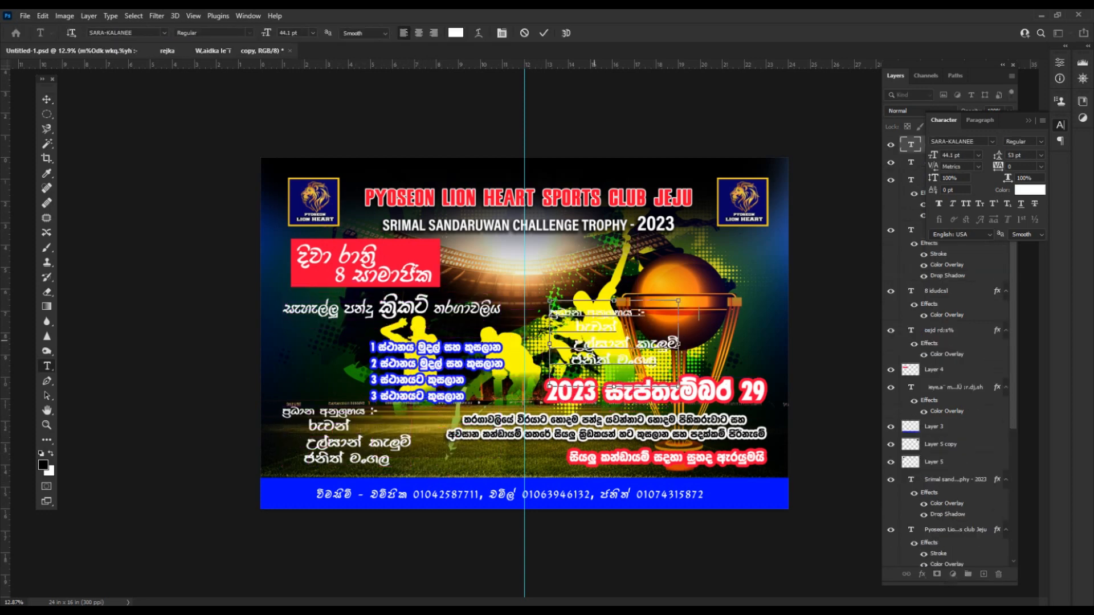
key("ctrl+v")
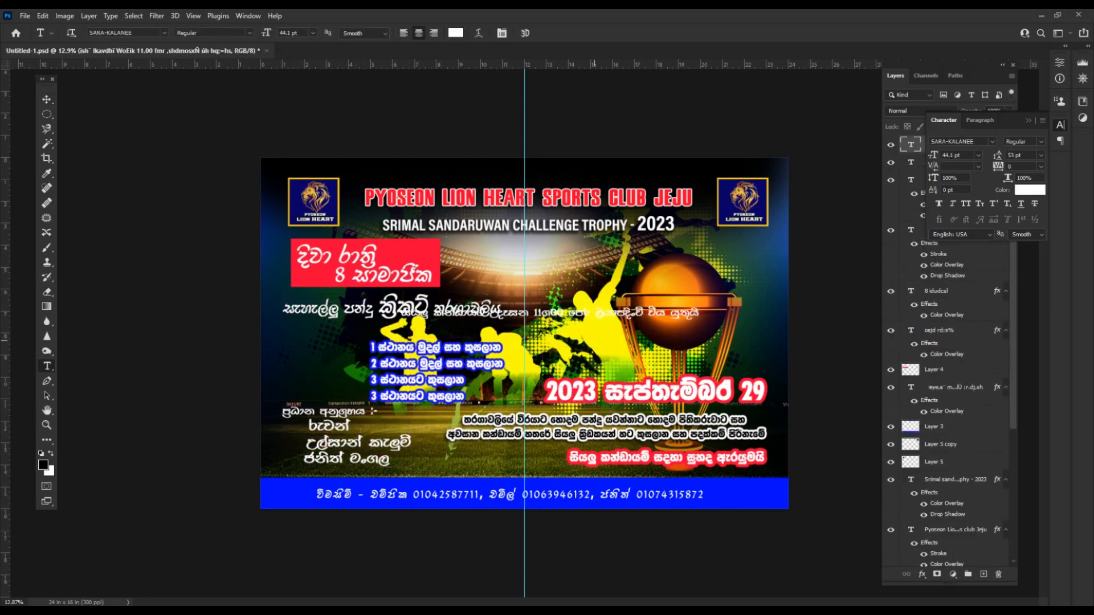
key("v")
left_click_drag(637, 314, 676, 404)
left_click_drag(669, 431, 668, 472)
Hide the blue contact bar (Layer 3) and realign the paragraph, sponsor block and date line.
left_click(935, 361)
left_click(890, 361)
left_click_drag(663, 424, 657, 432)
left_click_drag(383, 446, 384, 455)
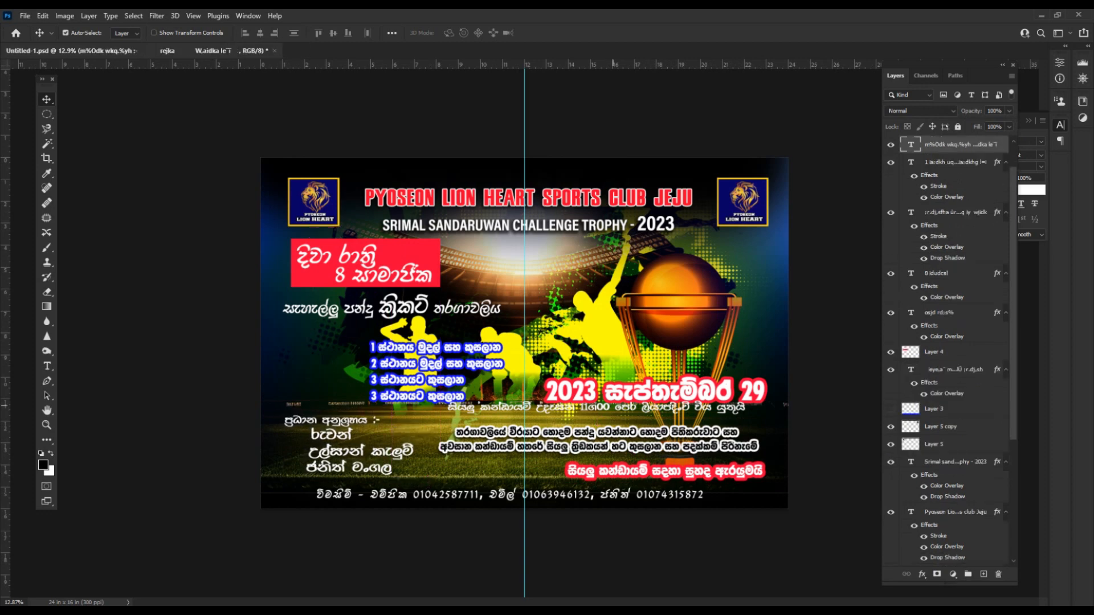
left_click_drag(623, 391, 609, 413)
scroll(615, 416, "up", 2)
scroll(614, 416, "down", 2)
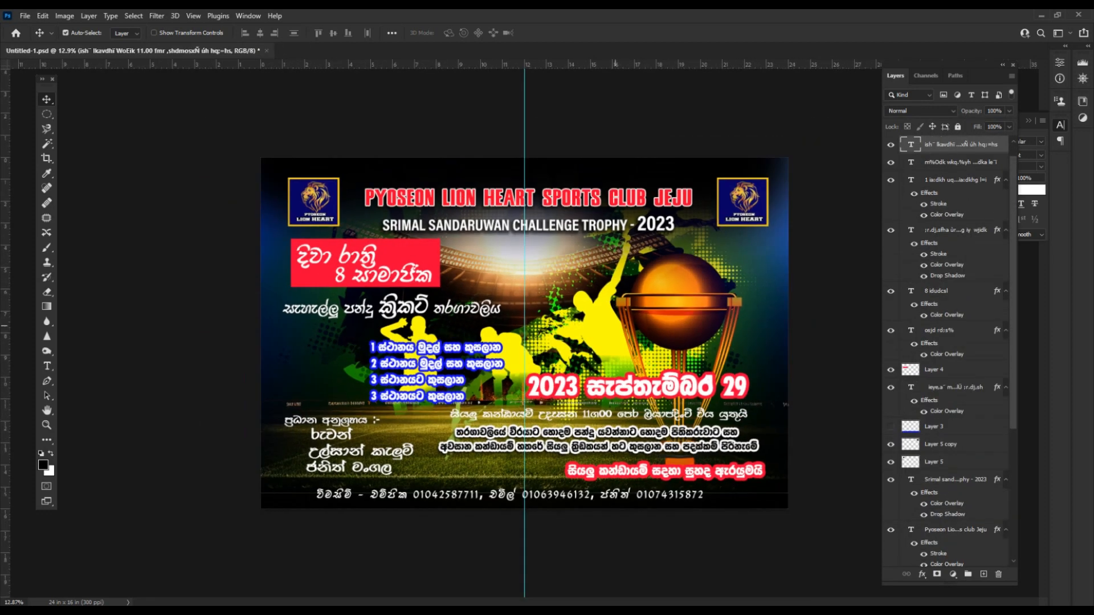
scroll(691, 377, "down", 2)
scroll(950, 353, "down", 8)
Add a layer mask to Layer 6 and erase part of the artwork left of the trophy with a smaller brush.
left_click(950, 504)
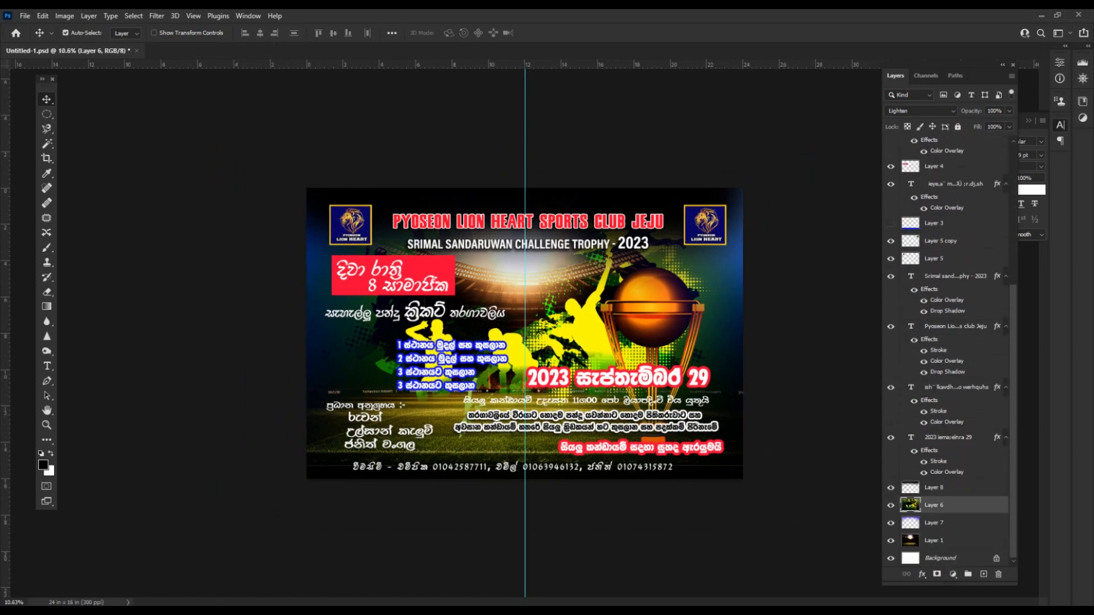
key("e")
left_click_drag(624, 352, 558, 356)
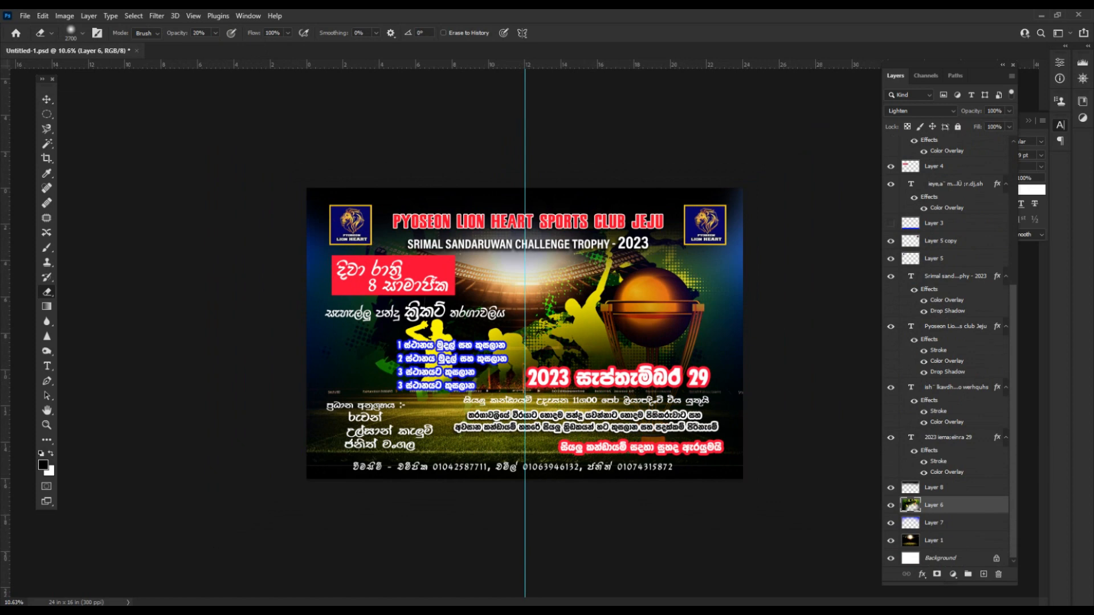
key("ctrl+z")
left_click(936, 575)
key("bracketleft")
key("bracketleft")
key("bracketleft")
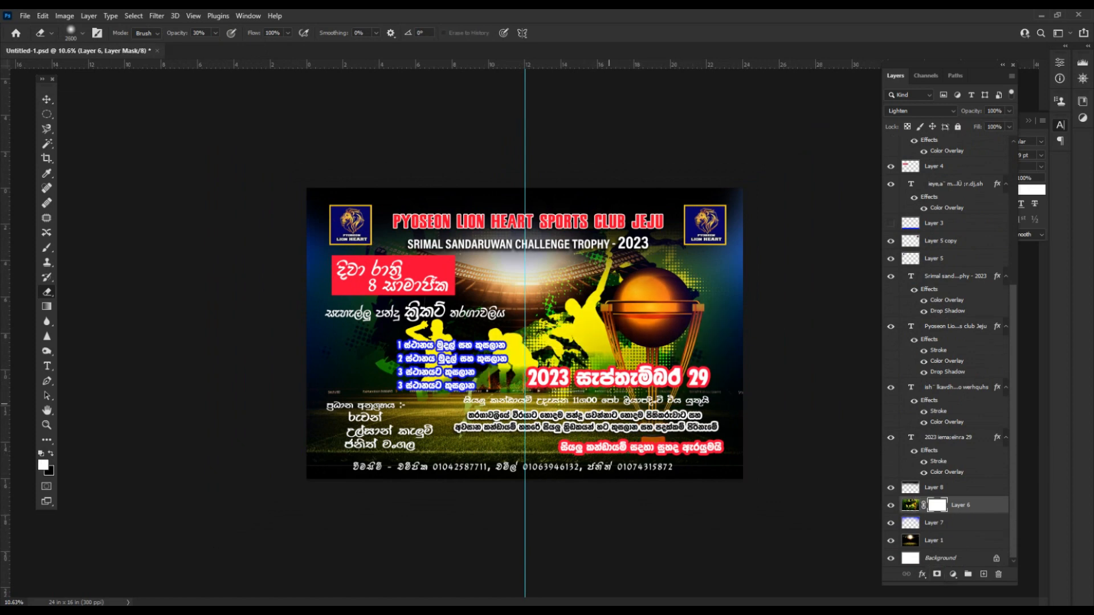
left_click_drag(705, 403, 573, 403)
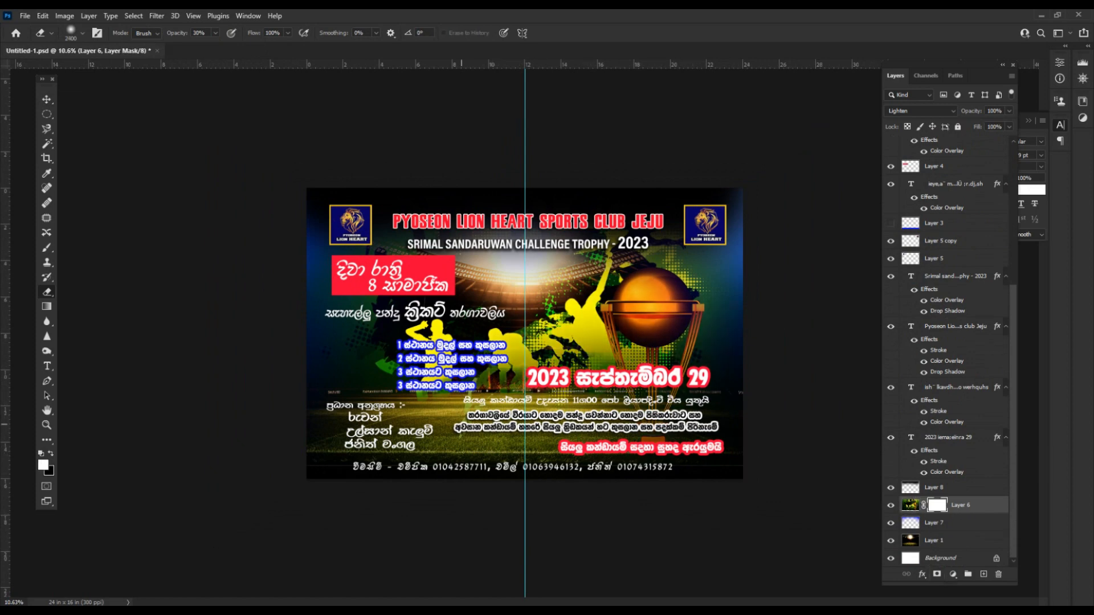
scroll(600, 441, "up", 5)
Set the dot in the 11.00 time to the Acumin Pro Condensed font.
key("v")
key("t")
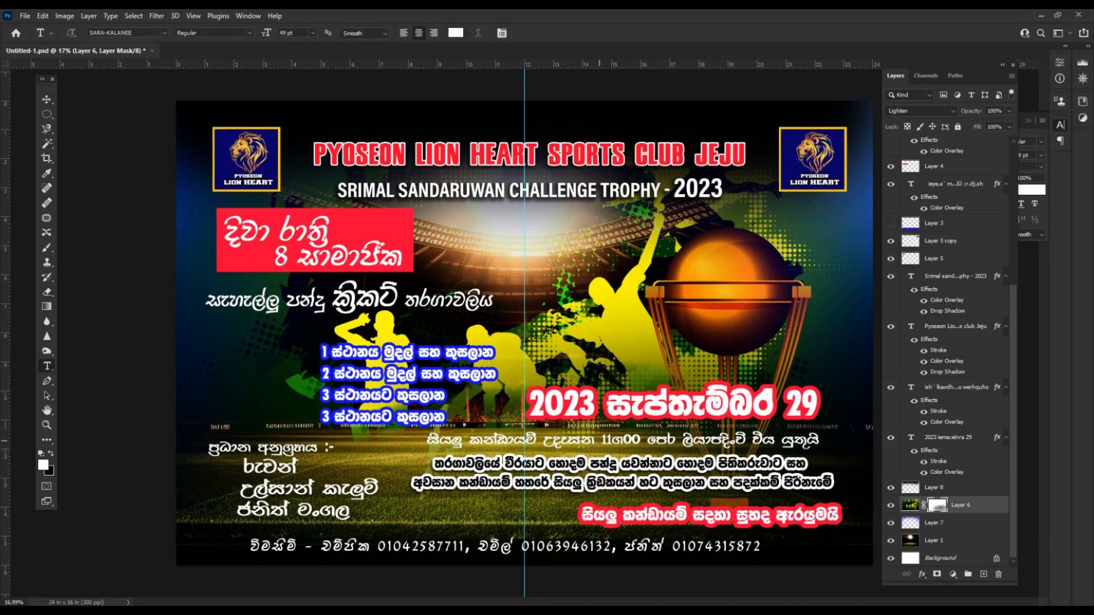
left_click_drag(614, 440, 621, 440)
left_click(1026, 131)
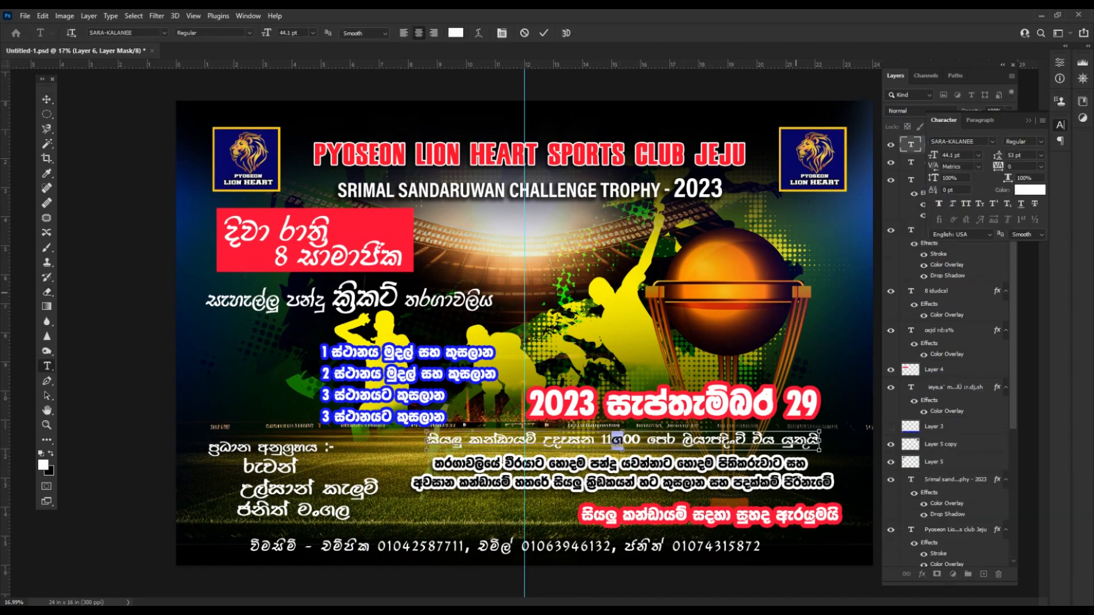
left_click(992, 141)
left_click(910, 176)
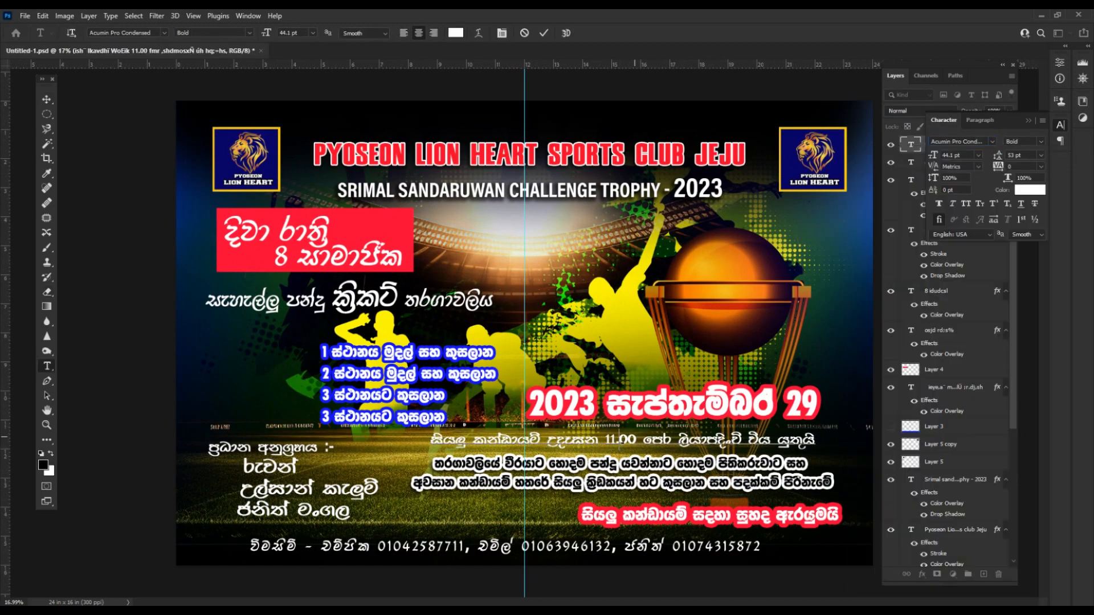
key("ctrl+Return")
Nudge the registration line, date line and two-line paragraph slightly right.
key("v")
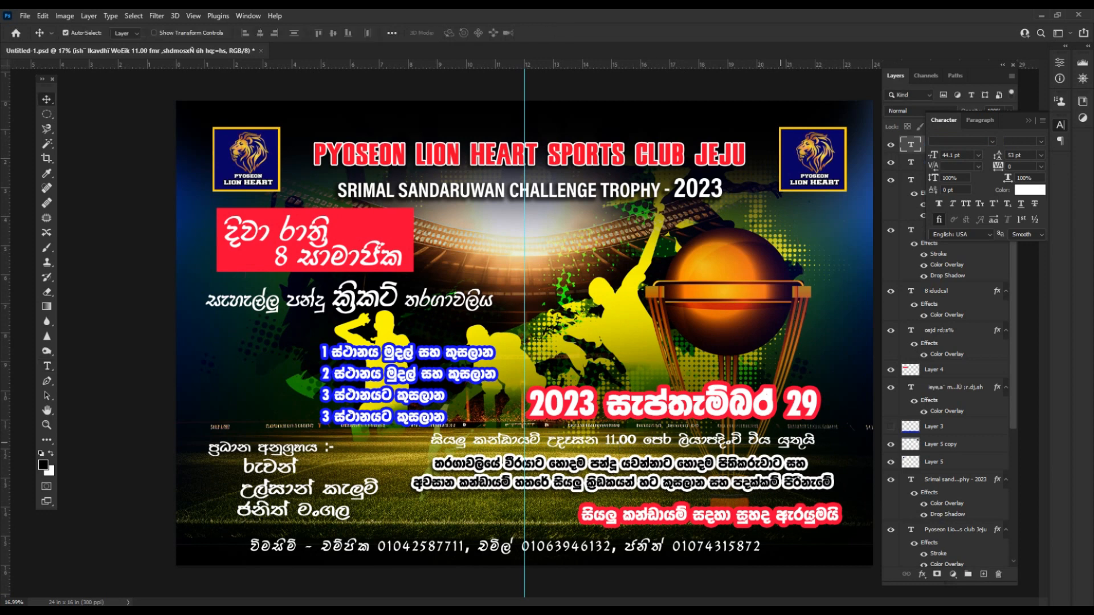
left_click_drag(782, 442, 789, 442)
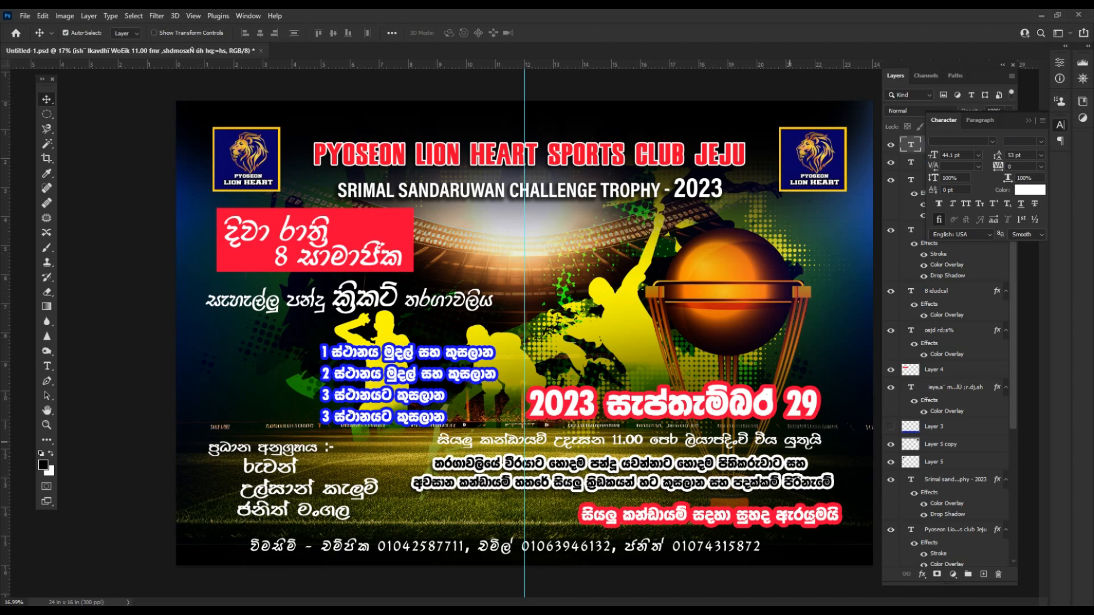
scroll(524, 333, "down", 1)
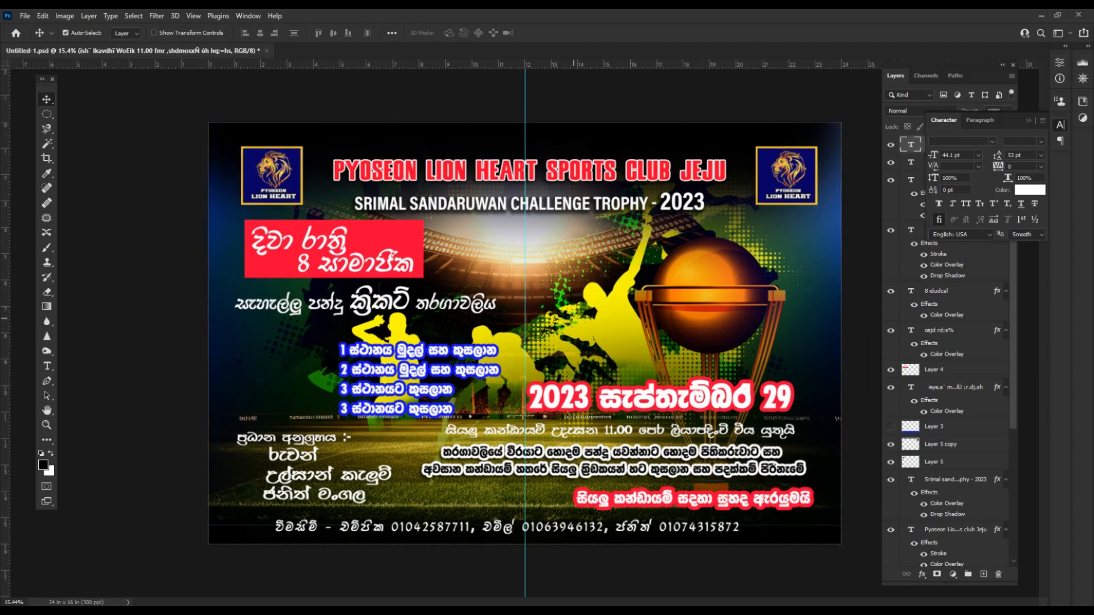
left_click_drag(729, 370, 724, 400)
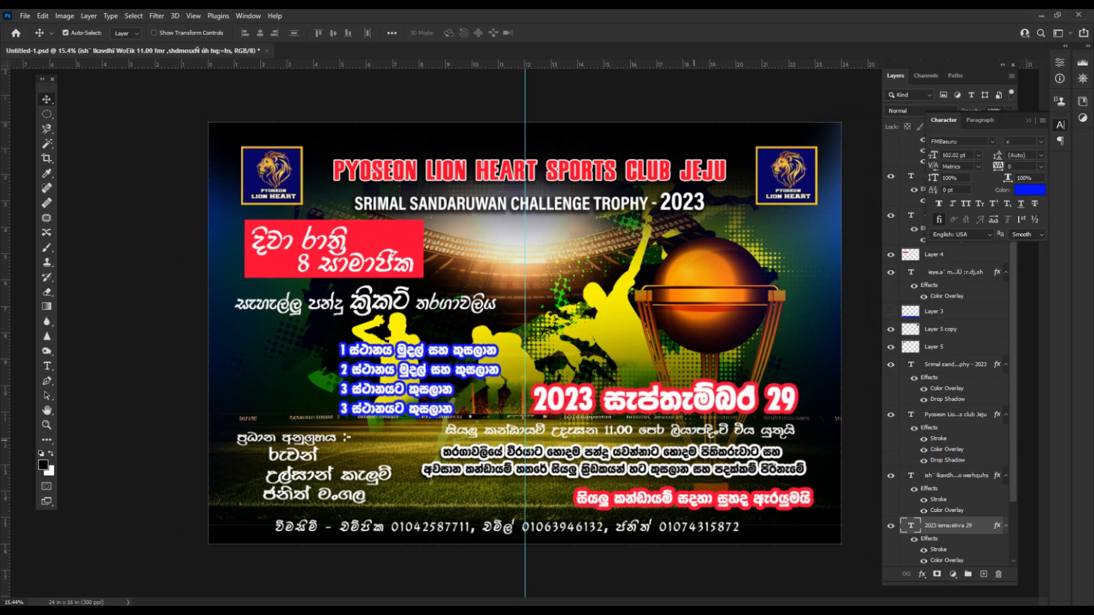
left_click_drag(693, 446, 708, 410)
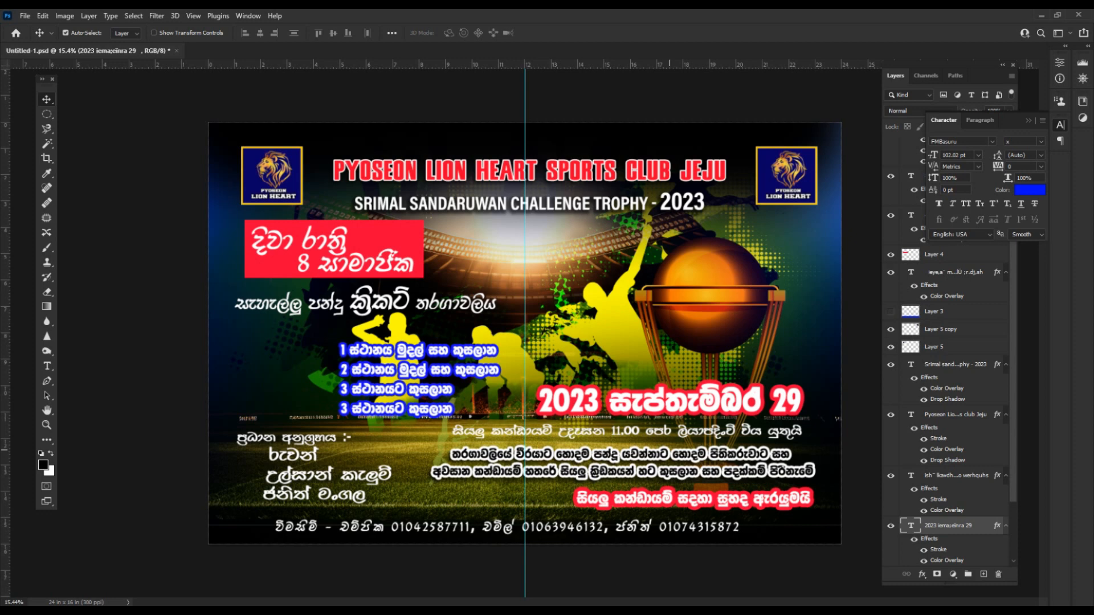
Move the credits line and the 2023 date up slightly, and readjust the prize list's position.
scroll(532, 344, "down", 2)
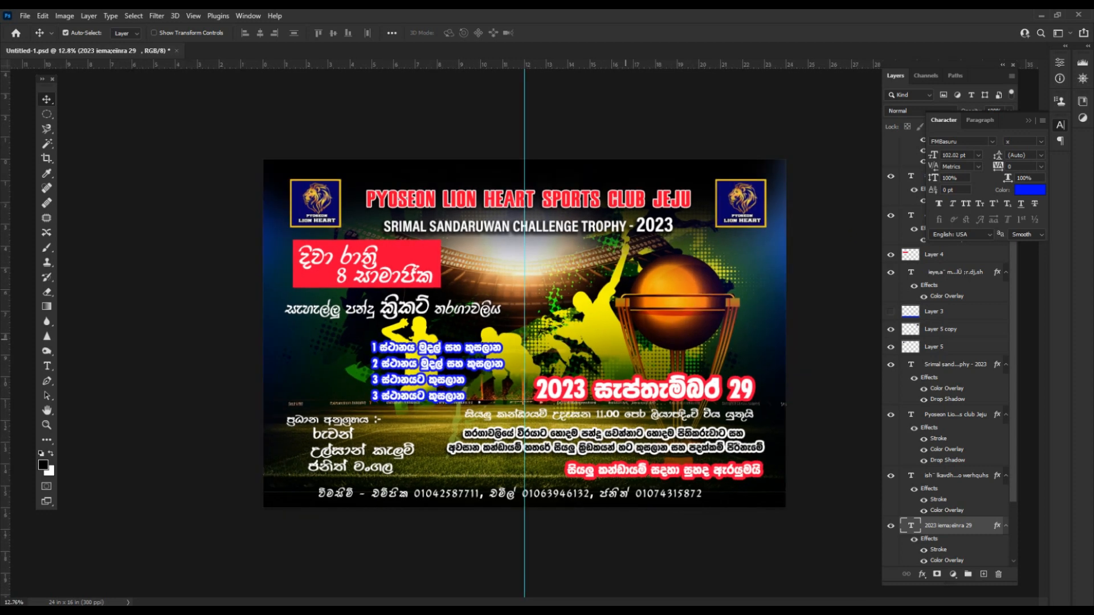
scroll(537, 347, "up", 2)
left_click_drag(312, 482, 312, 473)
left_click(460, 471)
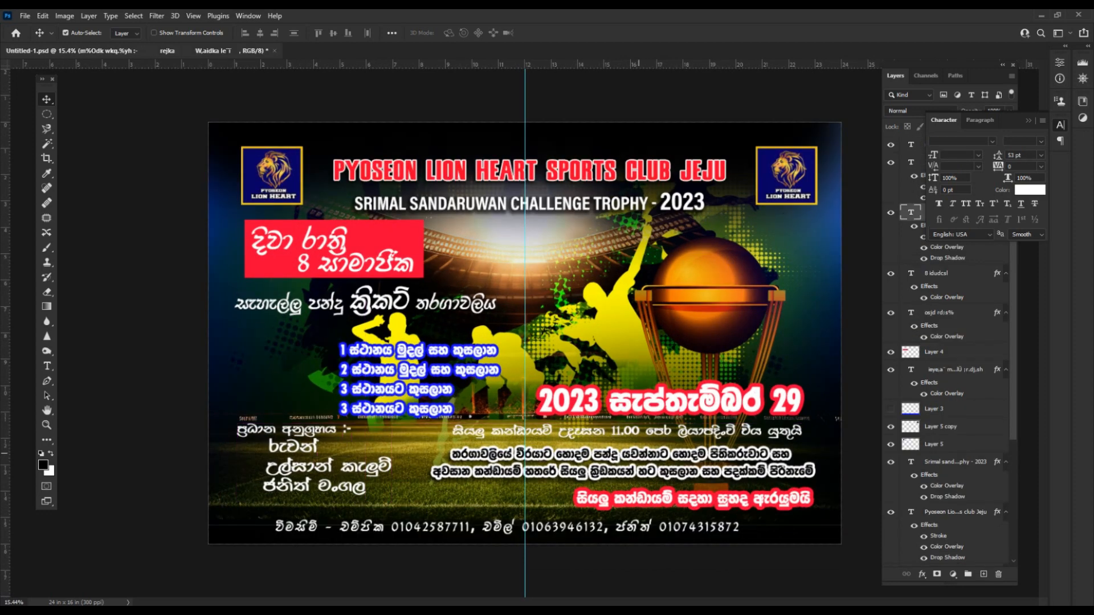
scroll(602, 387, "down", 1)
left_click_drag(661, 388, 661, 379)
left_click_drag(397, 348, 370, 337)
left_click_drag(440, 341, 470, 343)
left_click(591, 421)
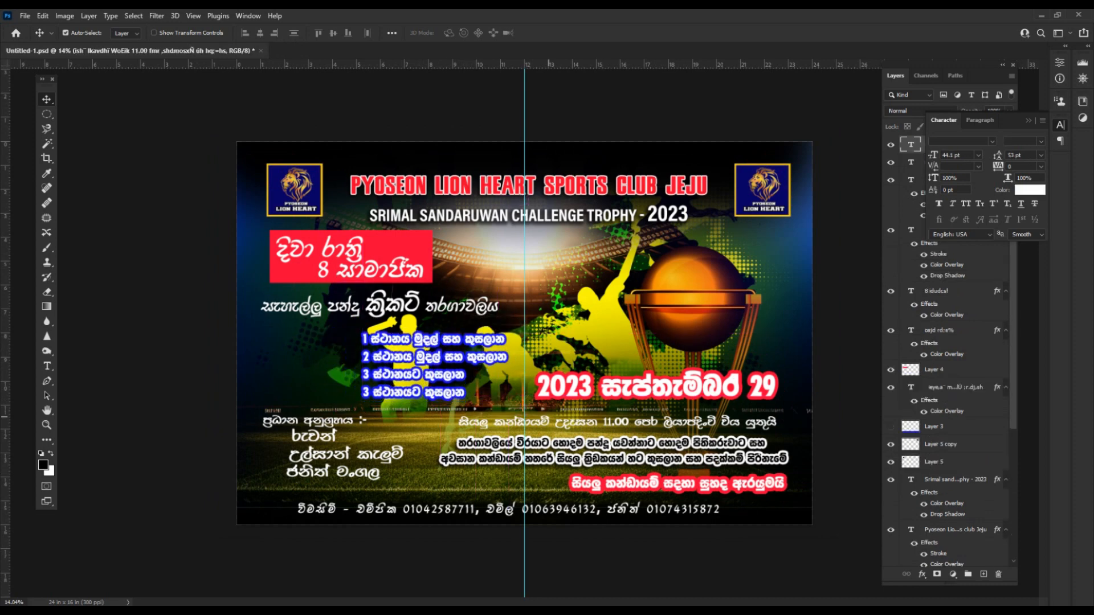
Add a red filled bar on a new layer behind the 11.00 registration line.
key("m")
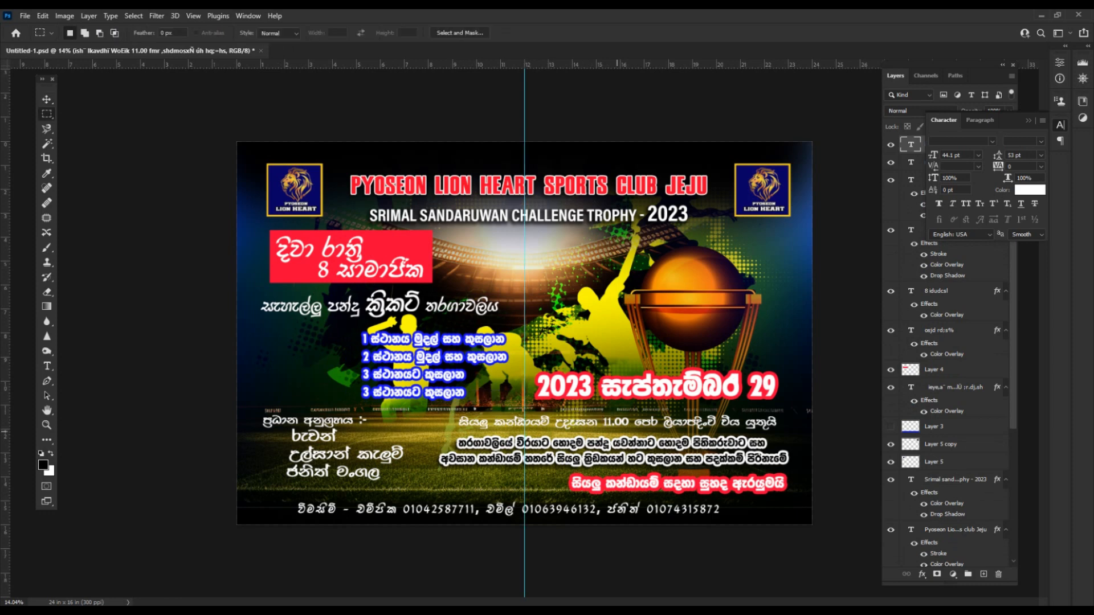
mouse_move(451, 409)
left_mouse_down()
mouse_move(809, 427)
mouse_move(785, 434)
left_mouse_up()
key("ctrl+shift+n")
key("Return")
key("i")
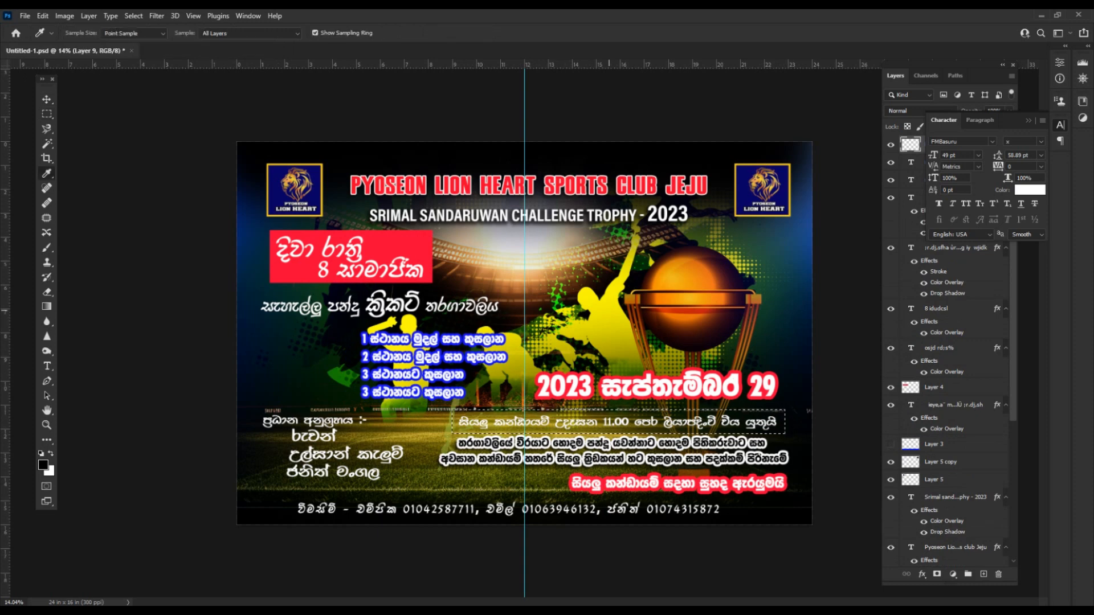
key("alt+BackSpace")
key("ctrl+bracketleft")
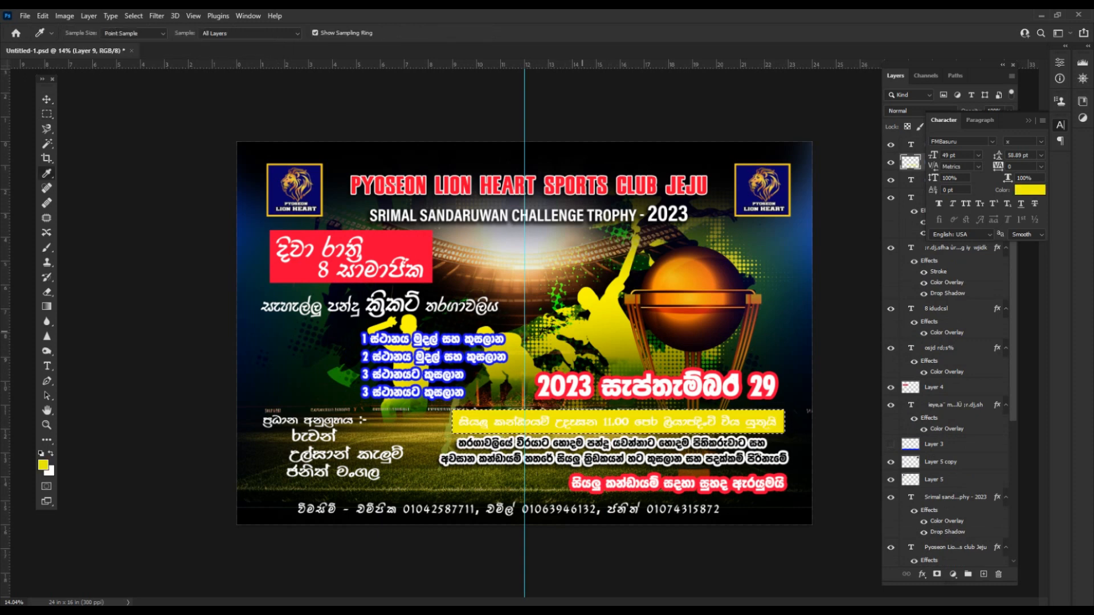
left_click(406, 253)
key("alt+BackSpace")
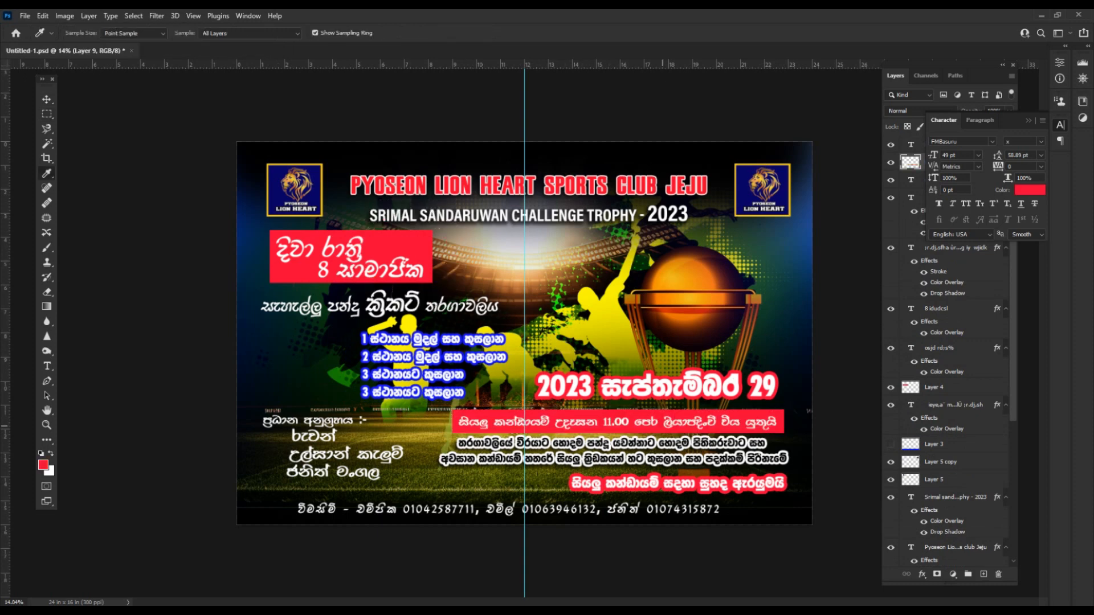
Move the date text up and left, and shift the bar with its text up slightly.
key("v")
scroll(524, 331, "up", 1)
scroll(527, 339, "down", 1)
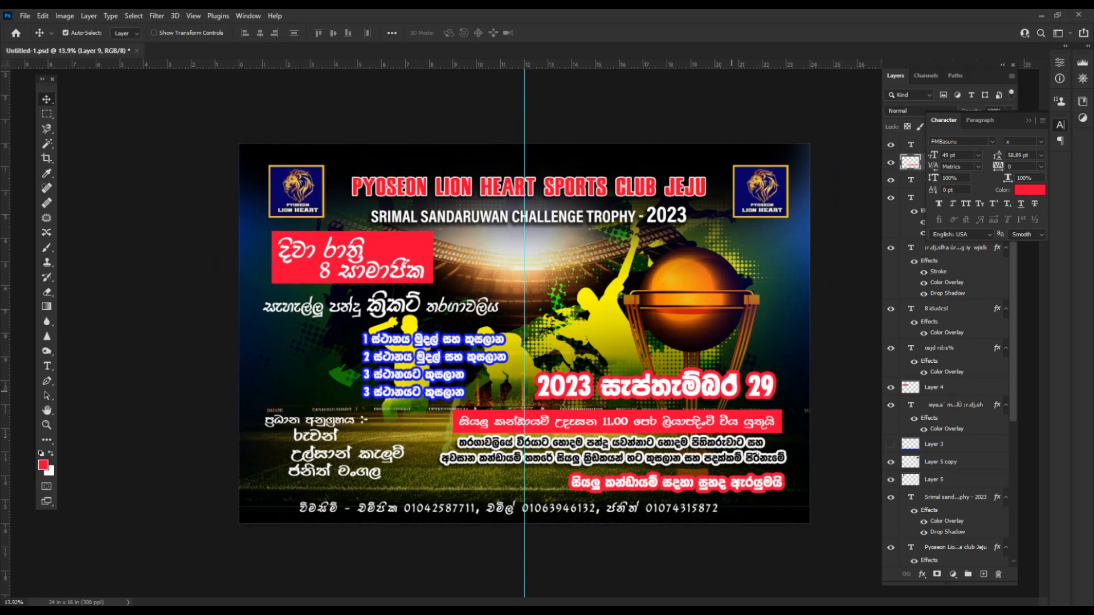
left_click_drag(732, 391, 661, 375)
left_click_drag(769, 414, 769, 409)
mouse_move(1012, 268)
left_mouse_down()
mouse_move(1012, 405)
mouse_move(1012, 257)
left_mouse_up()
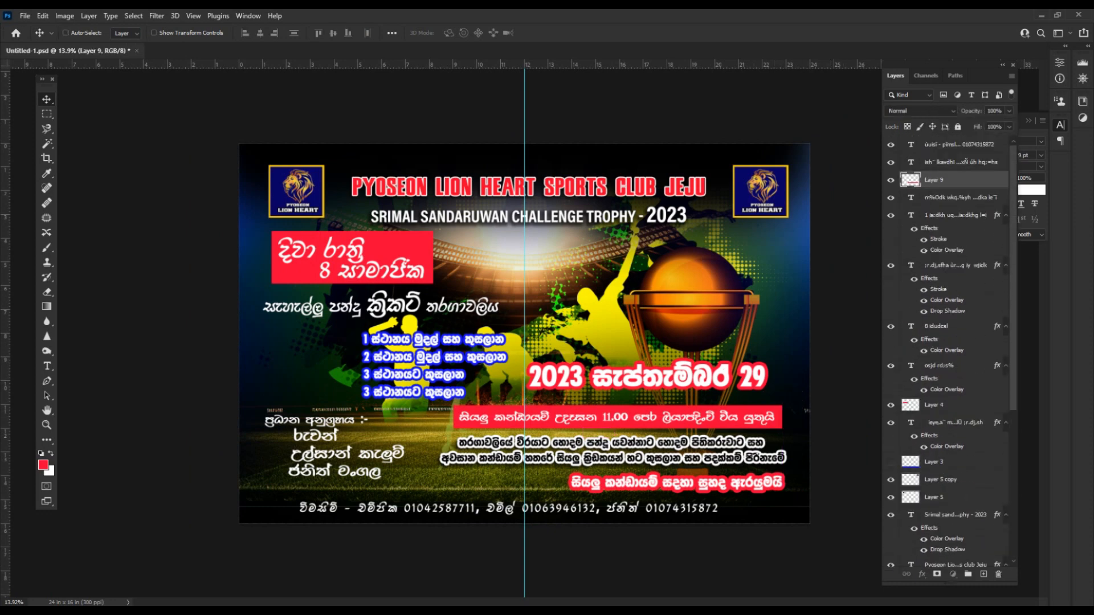
Recolour the bar with the navy blue sampled from the logo and deselect.
key("i")
left_click(743, 188)
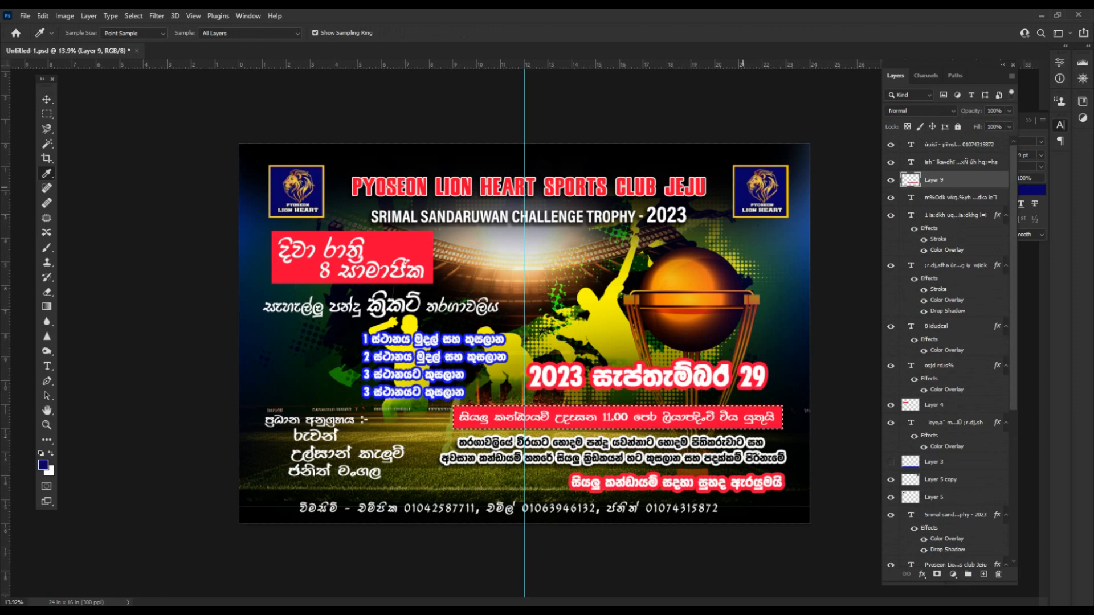
key("alt+BackSpace")
key("ctrl+d")
scroll(683, 400, "up", 3)
Undo an accidental move of the two-line text and nudge it down into place.
key("v")
left_click_drag(698, 458, 450, 457)
key("ctrl+z")
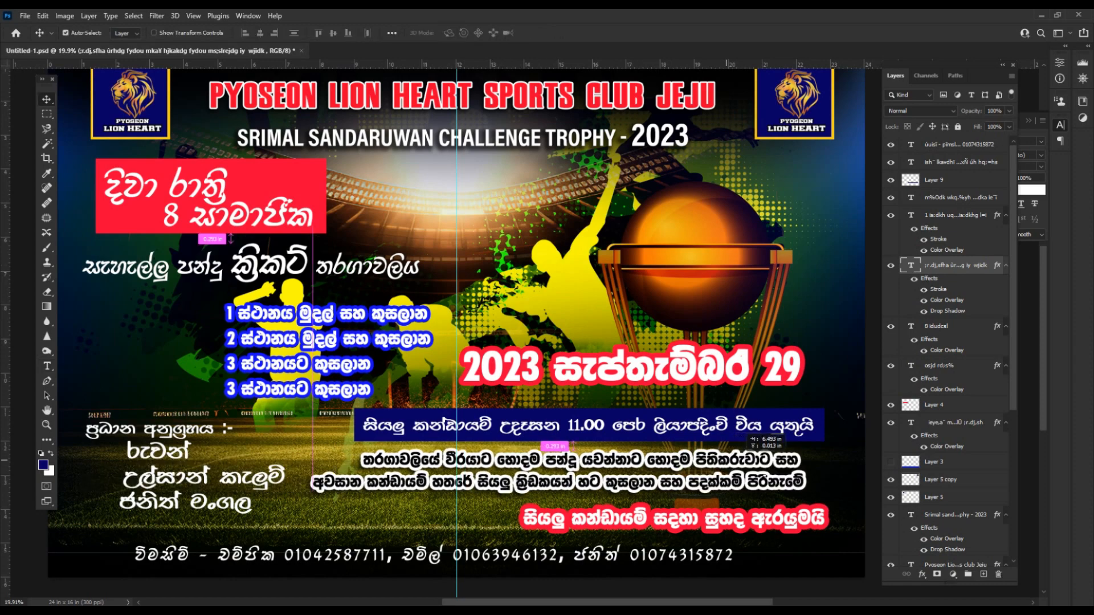
key("t")
left_click(796, 461)
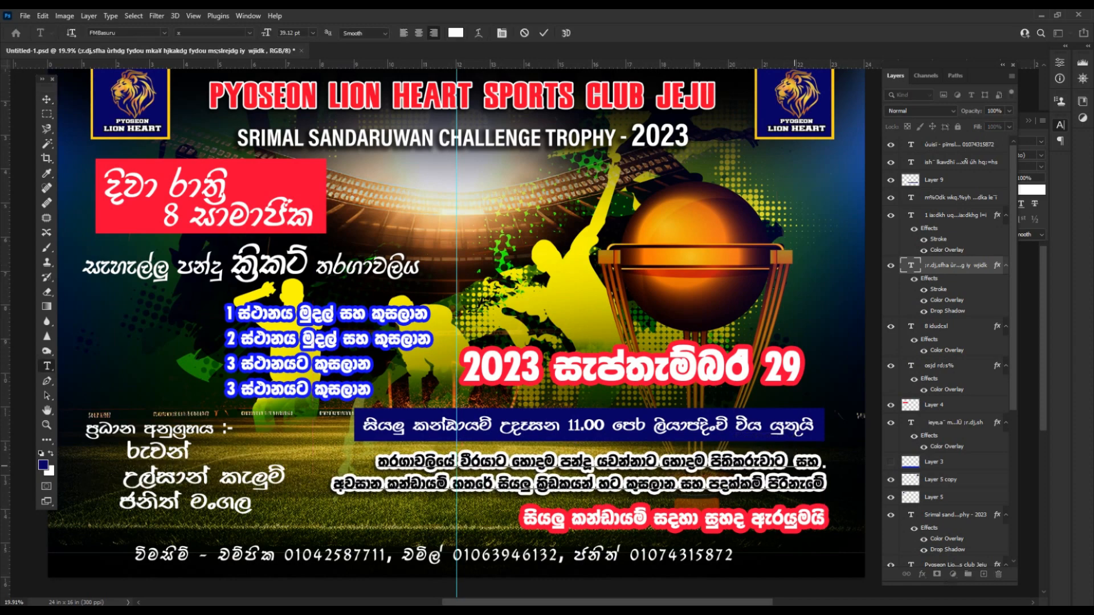
key("ctrl+Return")
key("v")
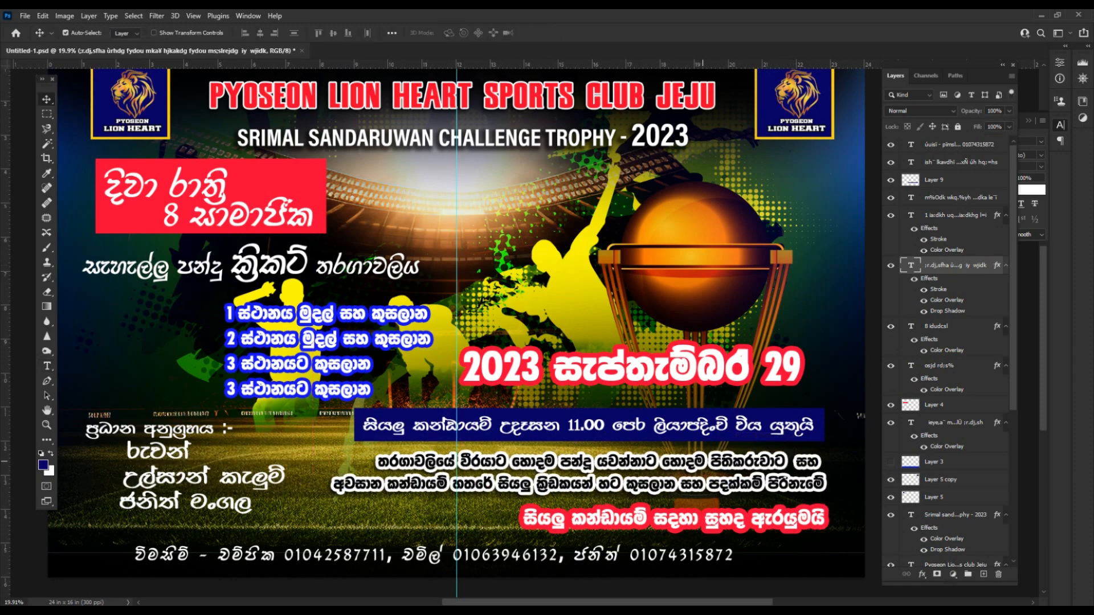
key("shift+Down")
Nudge the red bottom text down and to the left.
left_click(689, 516)
scroll(688, 516, "down", 2)
key("shift+Down")
key("shift+Left")
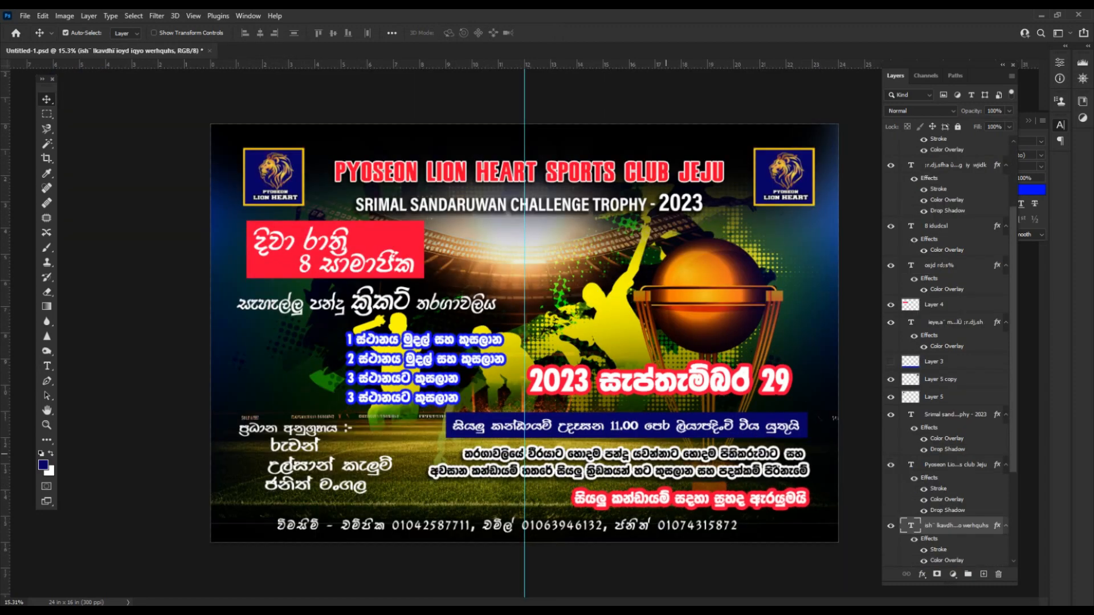
Fine-tune the date text, shift the prize list right and the sponsor text down.
left_click(706, 382)
key("shift+Down")
key("shift+Up")
key("shift+Down")
left_click(490, 326)
scroll(490, 326, "up", 1)
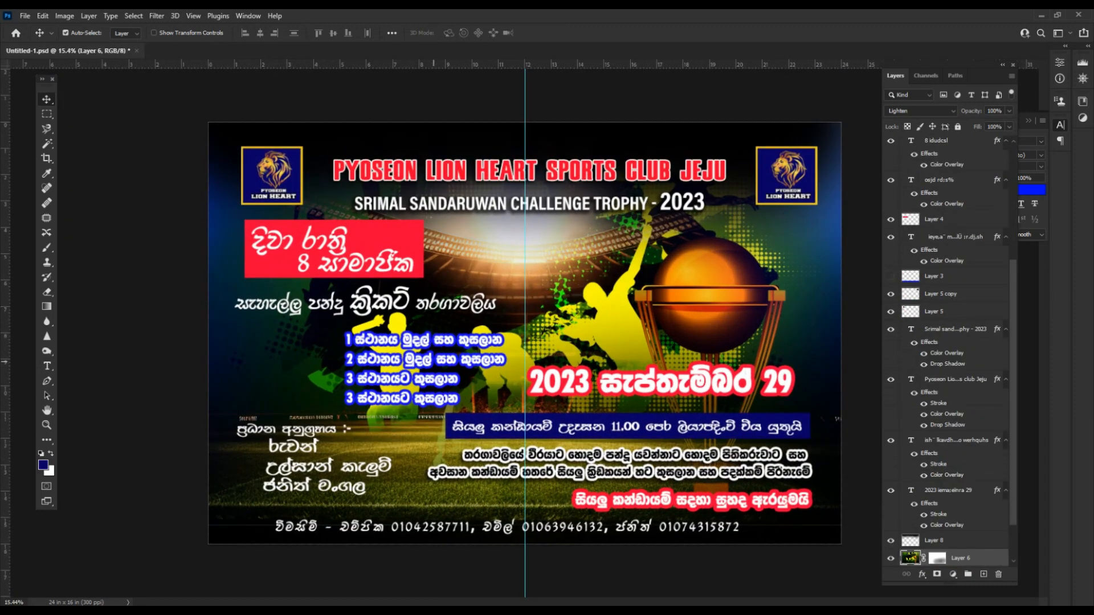
left_click_drag(436, 357, 442, 358)
left_click_drag(297, 448, 296, 455)
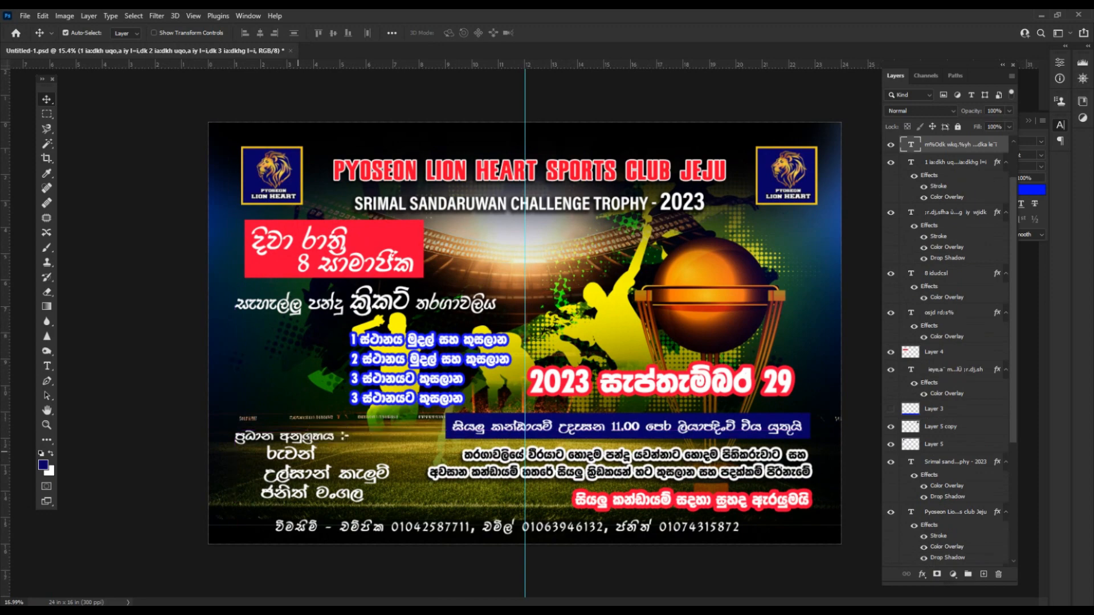
scroll(307, 428, "up", 4)
scroll(479, 356, "down", 2)
scroll(479, 355, "down", 3)
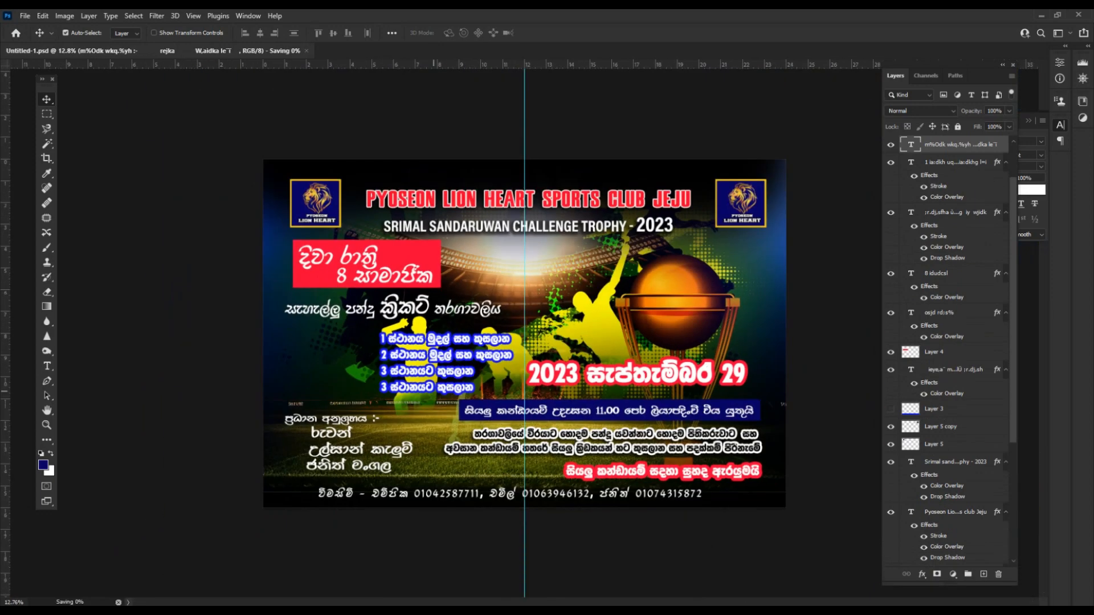
Save the poster and duplicate Layer 6, keeping the copy's layer style.
key("ctrl+s")
key("ctrl+semicolon")
left_click(662, 311)
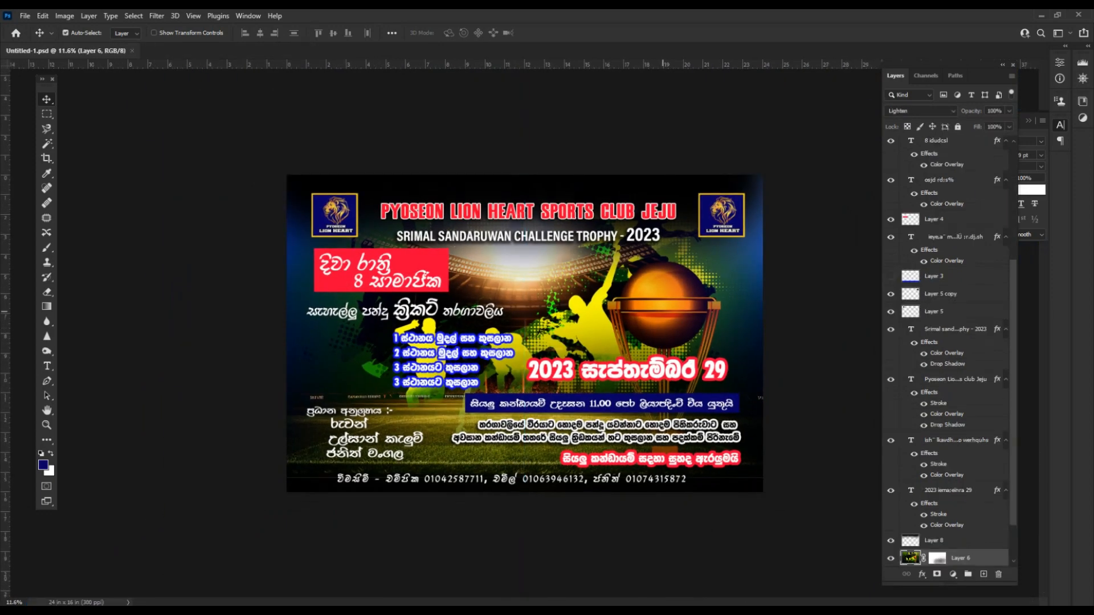
key("F7")
key("F7")
key("ctrl+j")
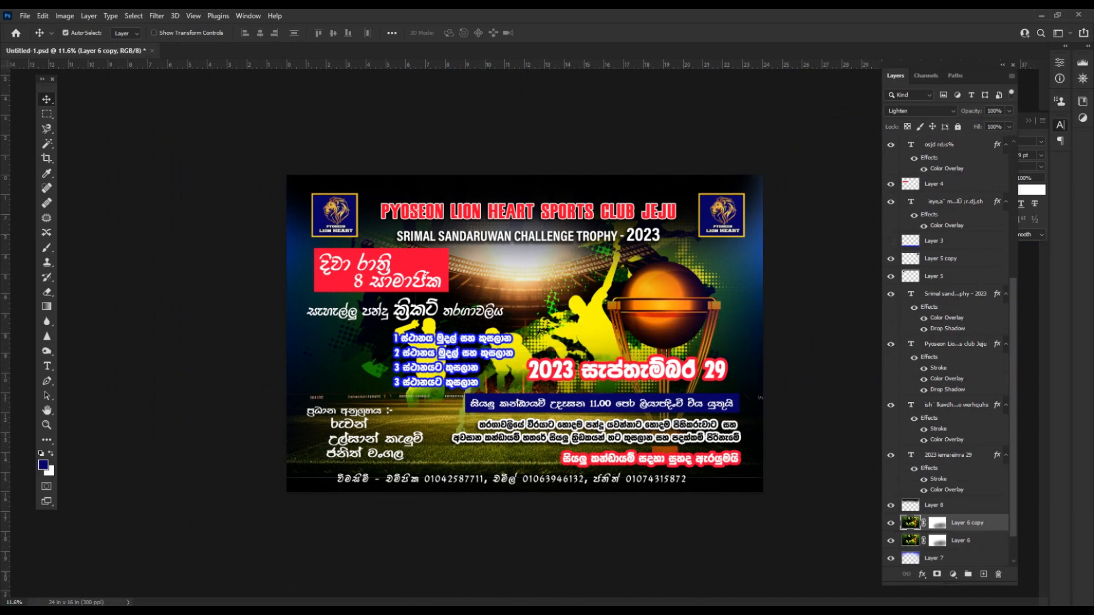
right_click(963, 523)
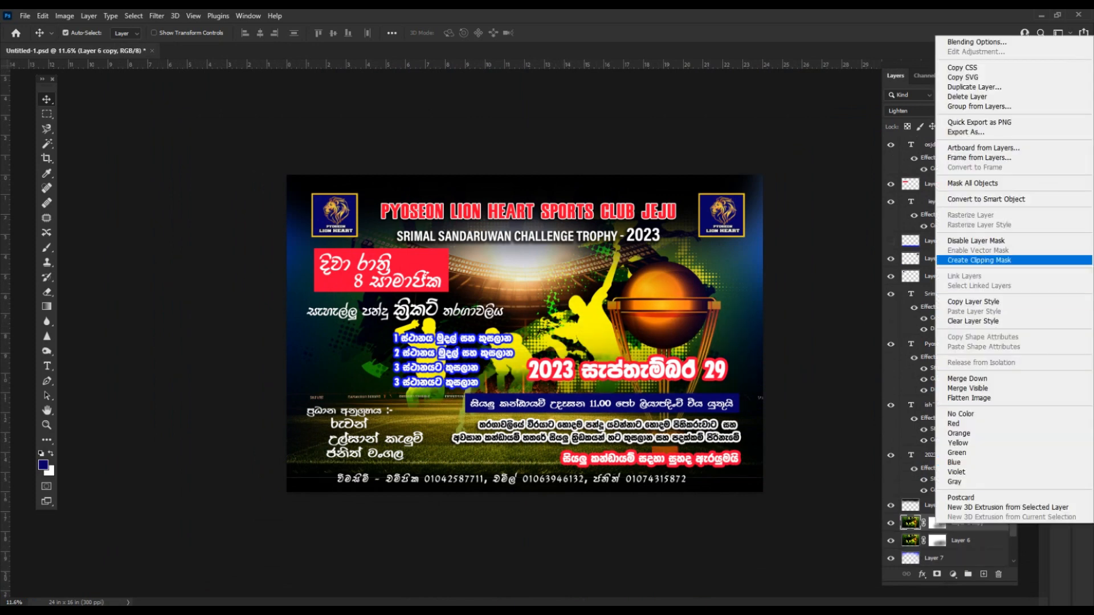
left_click(966, 320)
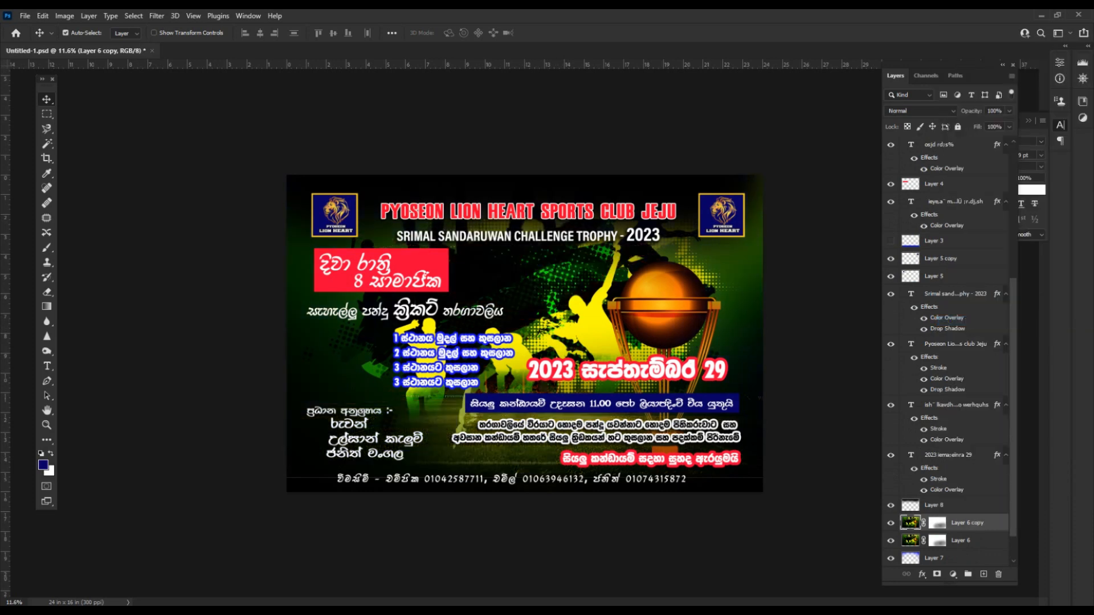
key("ctrl+z")
key("ctrl+shift+n")
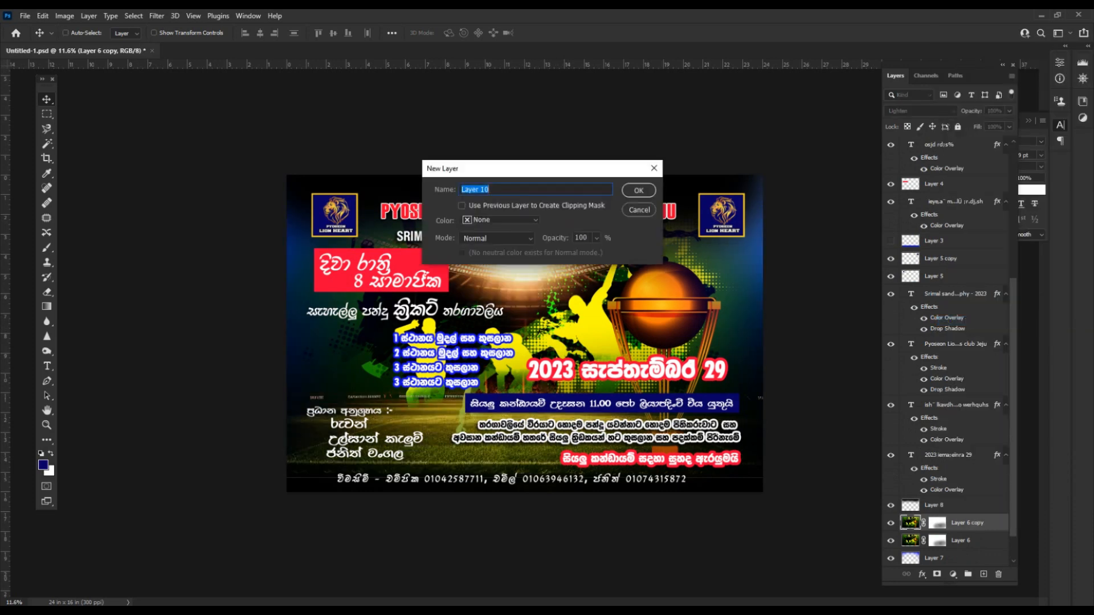
Merge the visible image into new Layer 10 and apply a 170.5-pixel Gaussian Blur.
key("Return")
left_click(967, 540)
key("Delete")
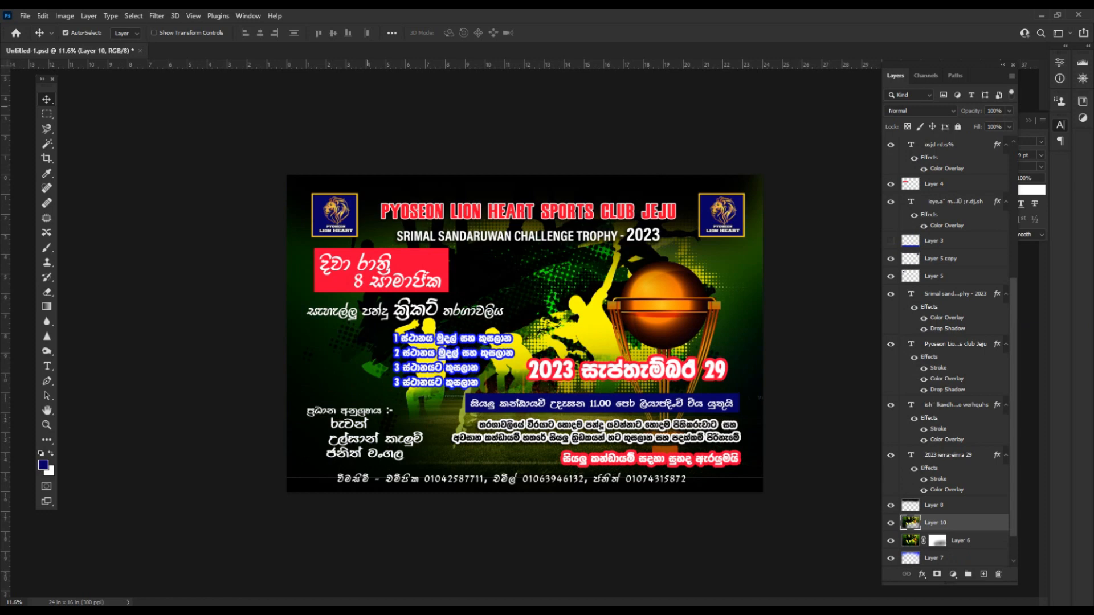
left_click(156, 16)
mouse_move(165, 161)
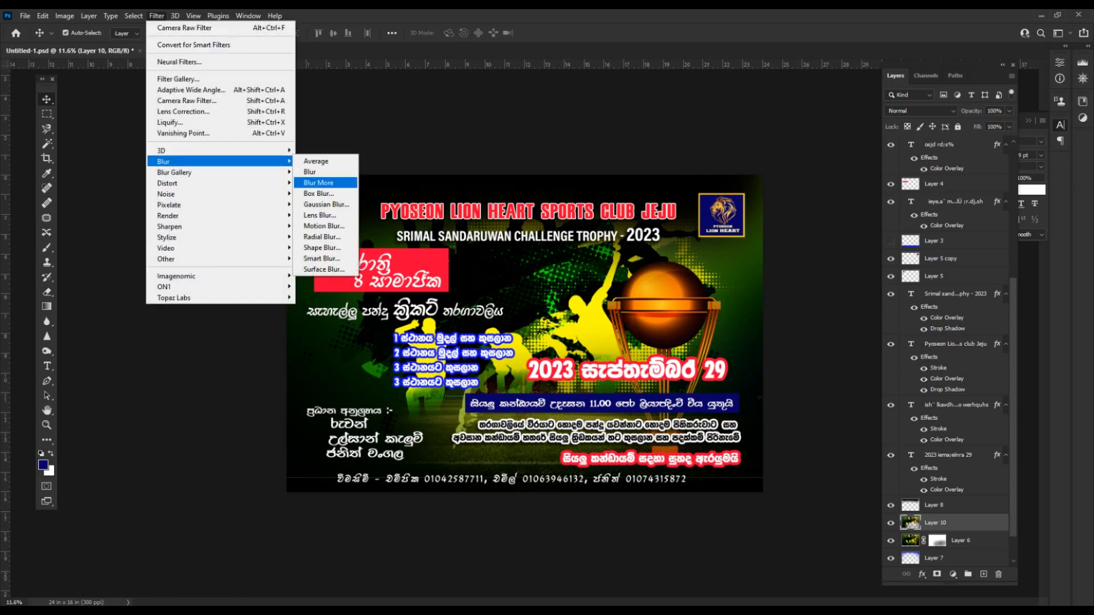
left_click(324, 204)
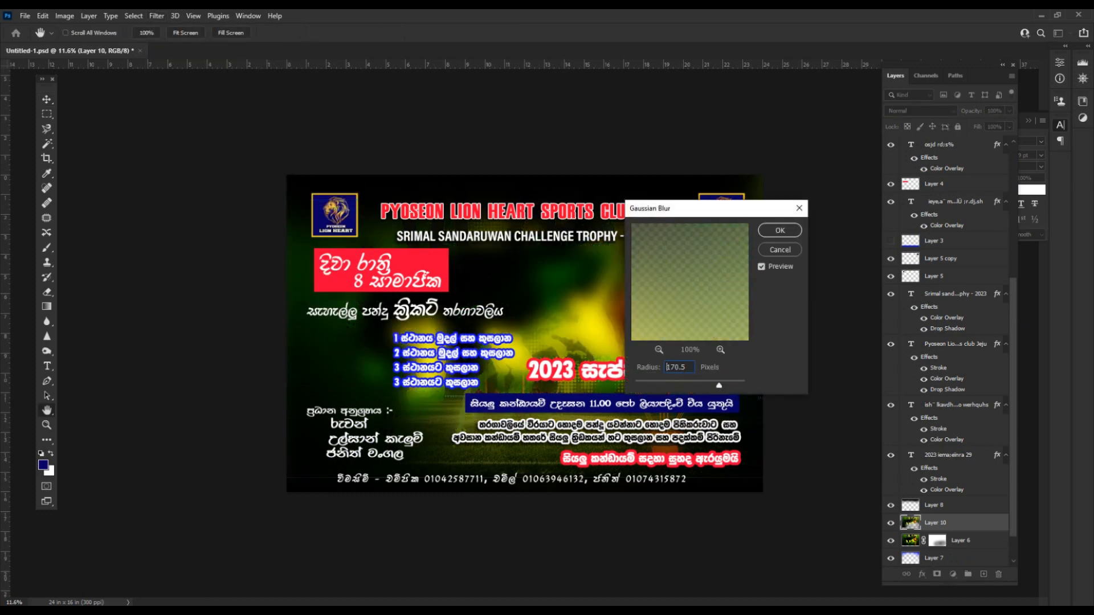
left_click_drag(719, 385, 723, 385)
left_click(780, 230)
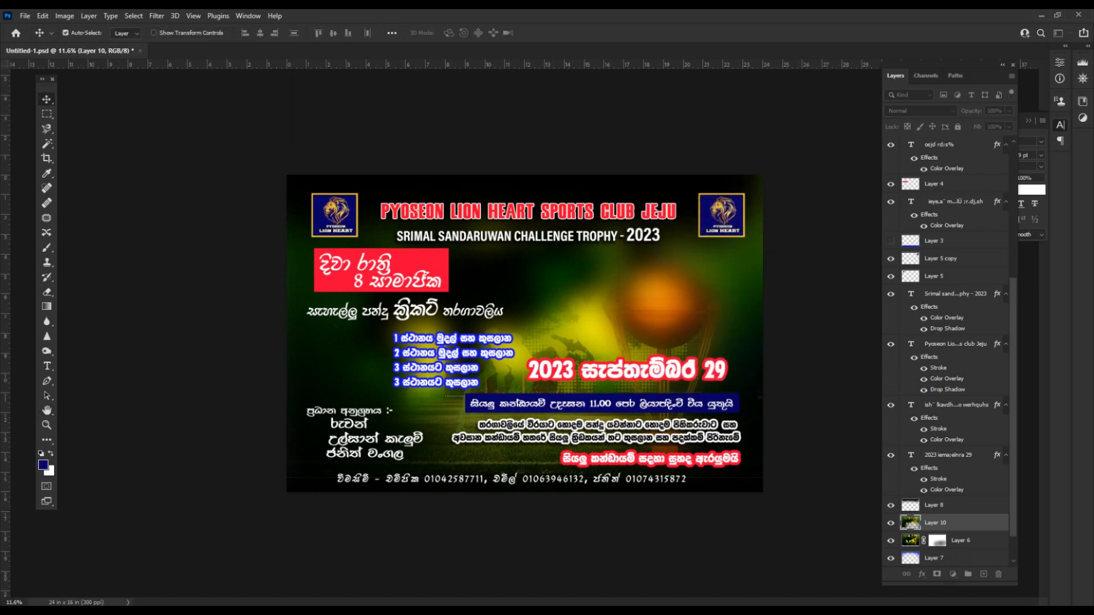
Move the blurred Layer 10 and scale it up to about 166%.
left_click_drag(651, 298, 653, 256)
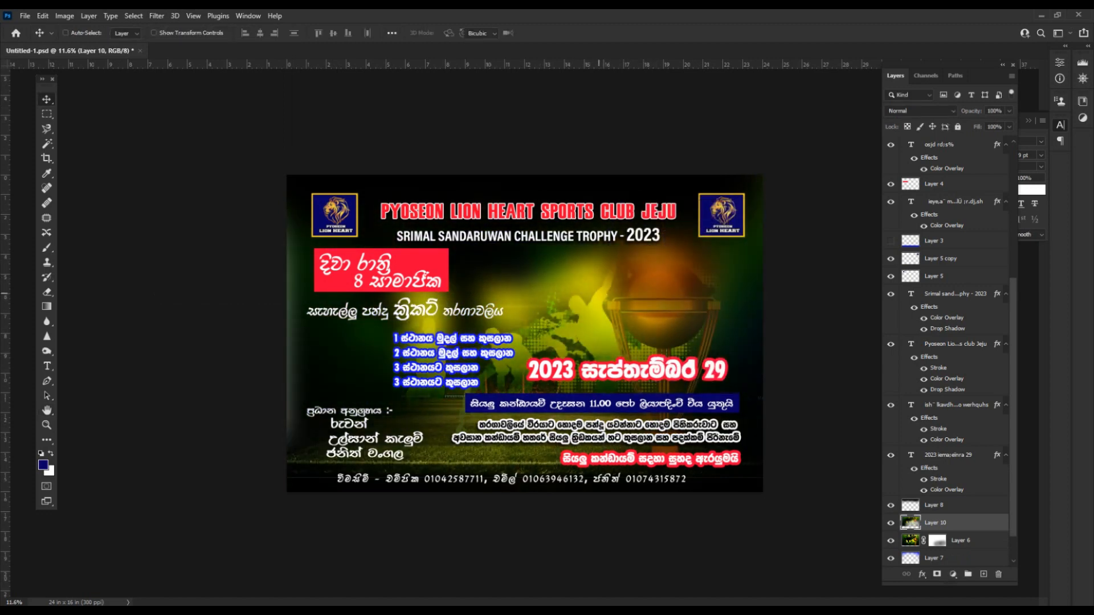
key("ctrl+t")
scroll(599, 294, "down", 1)
left_click_drag(740, 440, 892, 550)
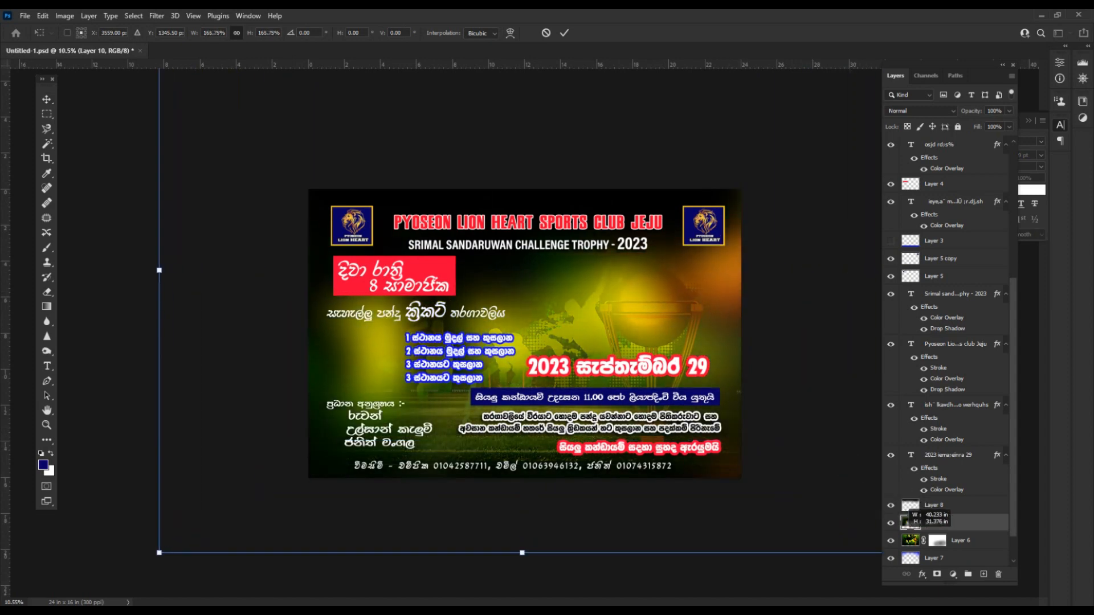
key("Return")
scroll(628, 345, "up", 2)
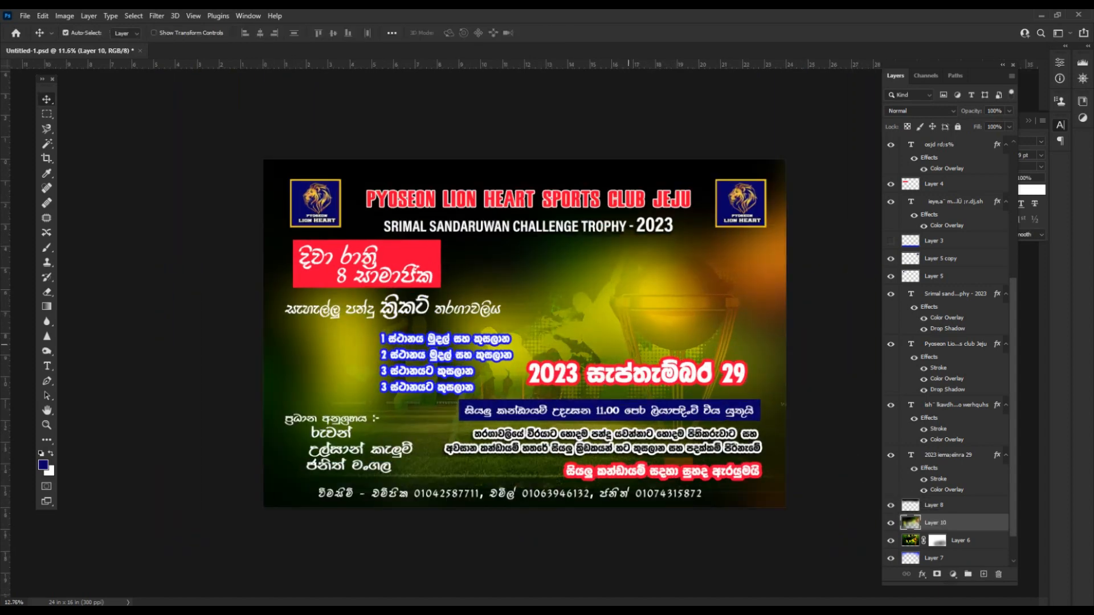
Erase the yellow glow over the trophy and darken Layer 10's midtones to 0.70 with Levels.
key("e")
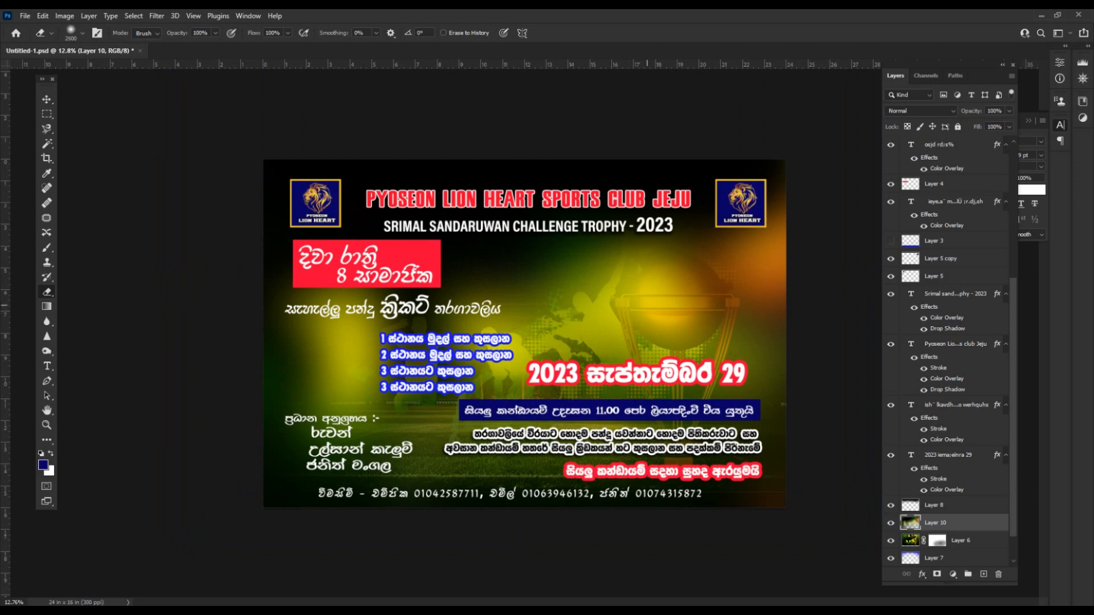
mouse_move(670, 302)
left_mouse_down()
mouse_move(693, 356)
mouse_move(675, 308)
left_mouse_up()
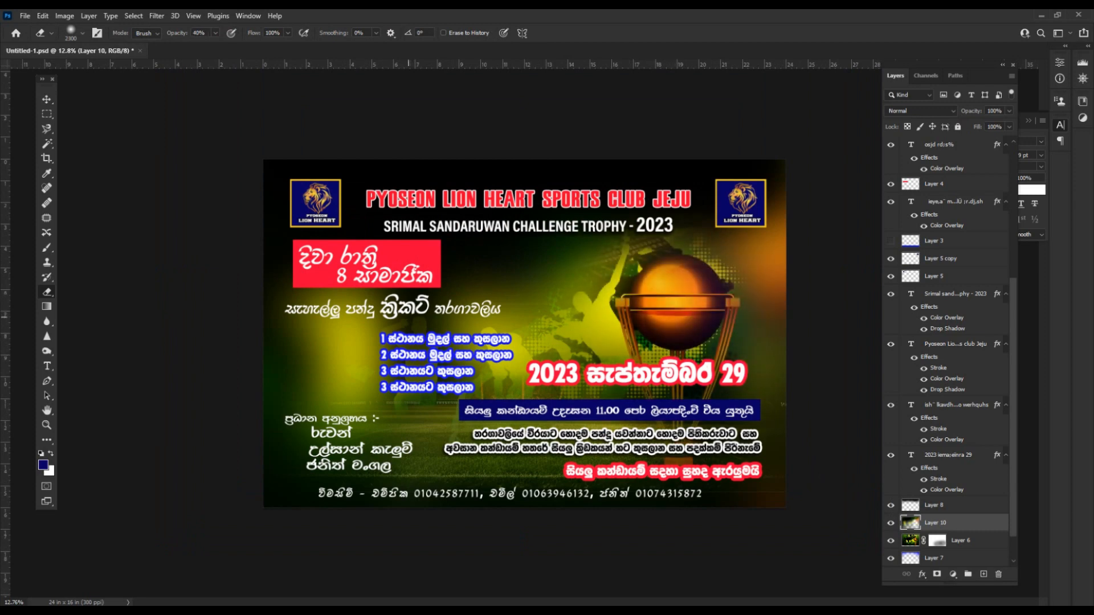
key("ctrl+l")
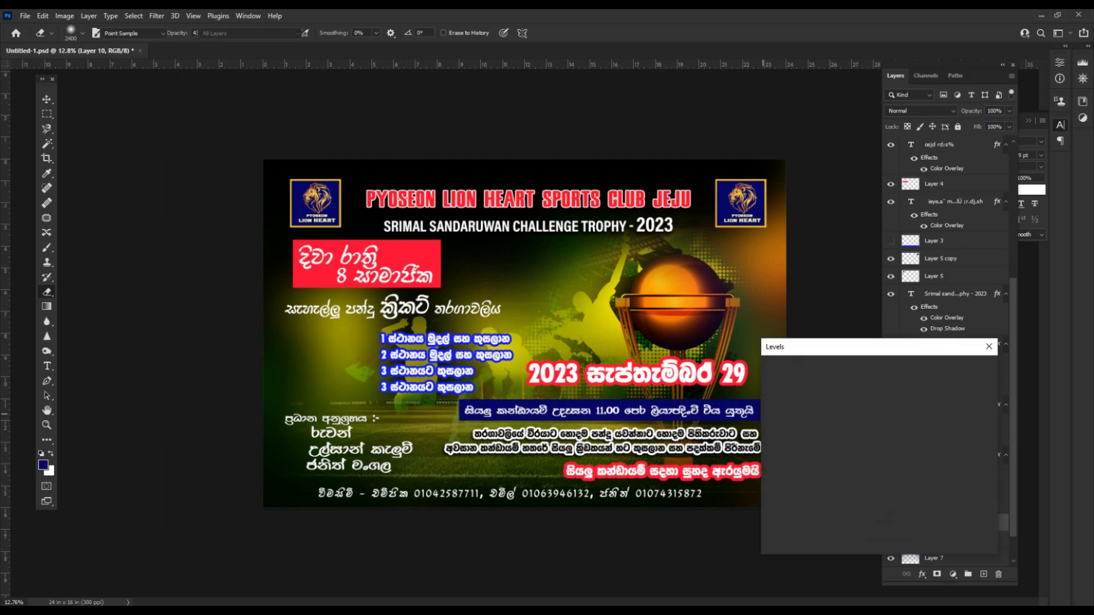
left_click_drag(848, 474, 865, 475)
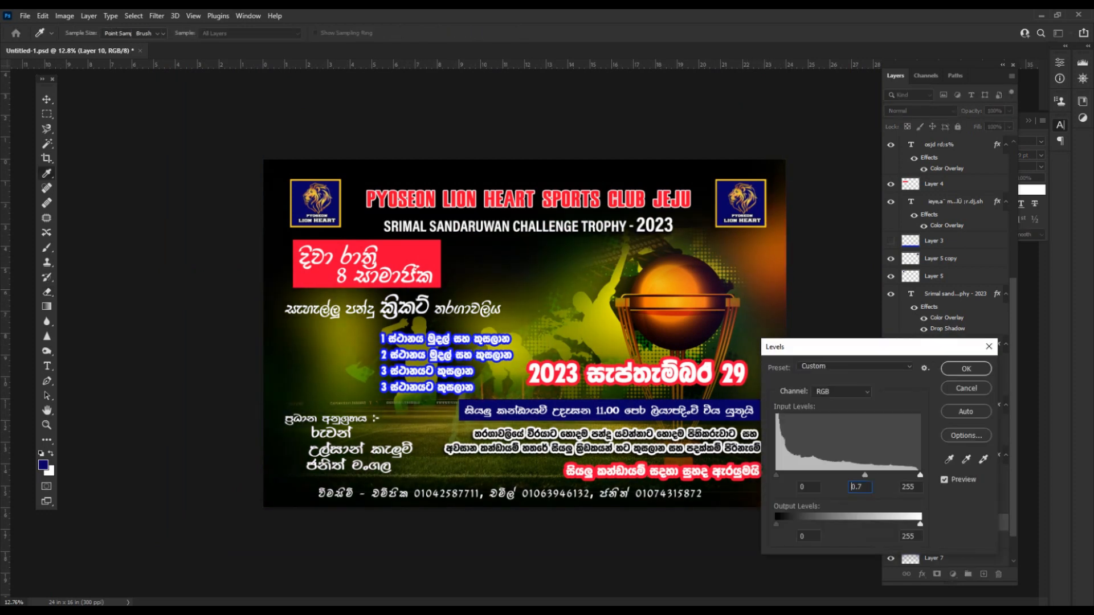
key("Return")
Erase Layer 10 to reveal the stadium left of the trophy.
key("v")
left_click(781, 403)
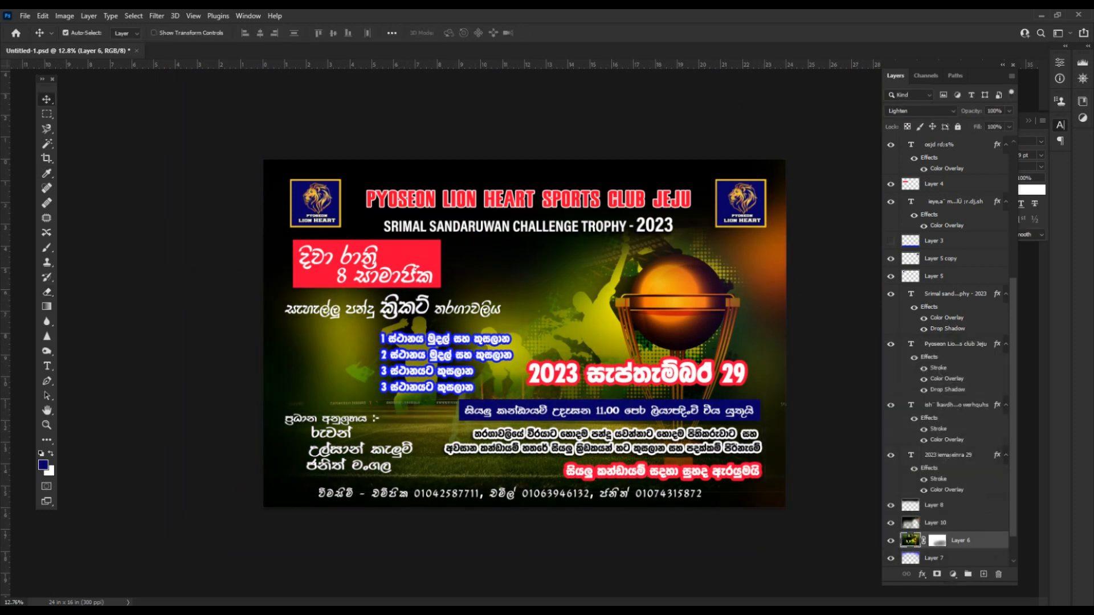
left_click(952, 522)
key("e")
left_click(501, 253)
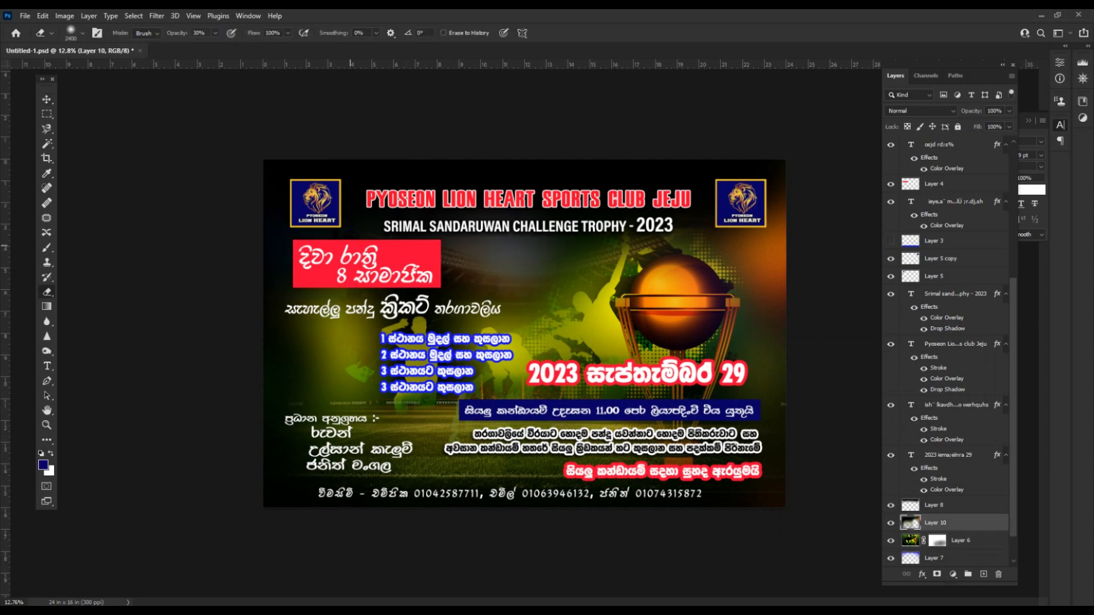
key("ctrl+z")
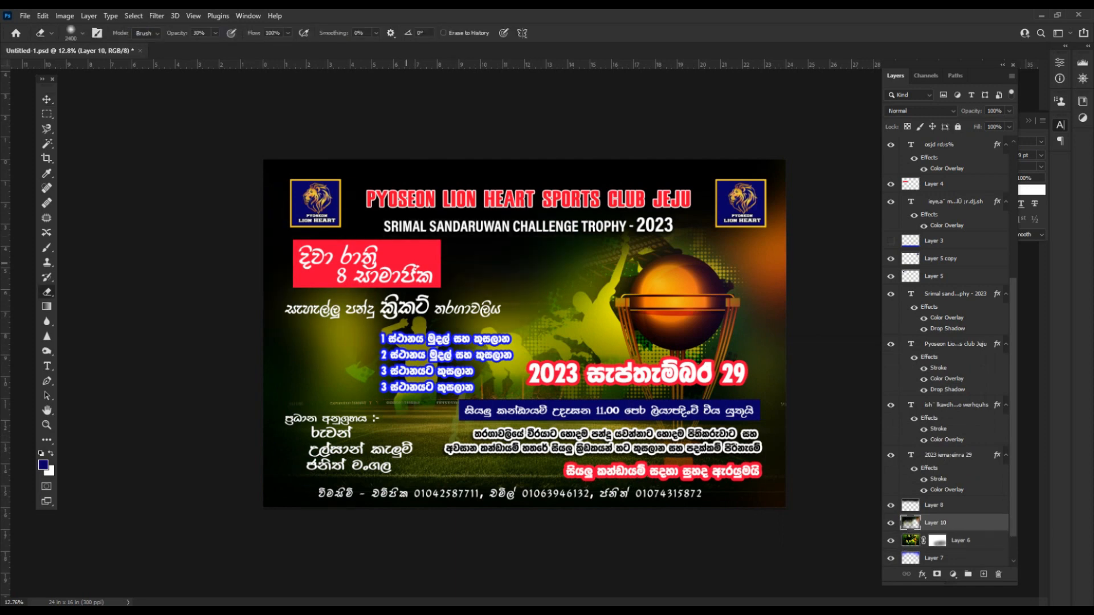
left_click_drag(529, 263, 263, 264)
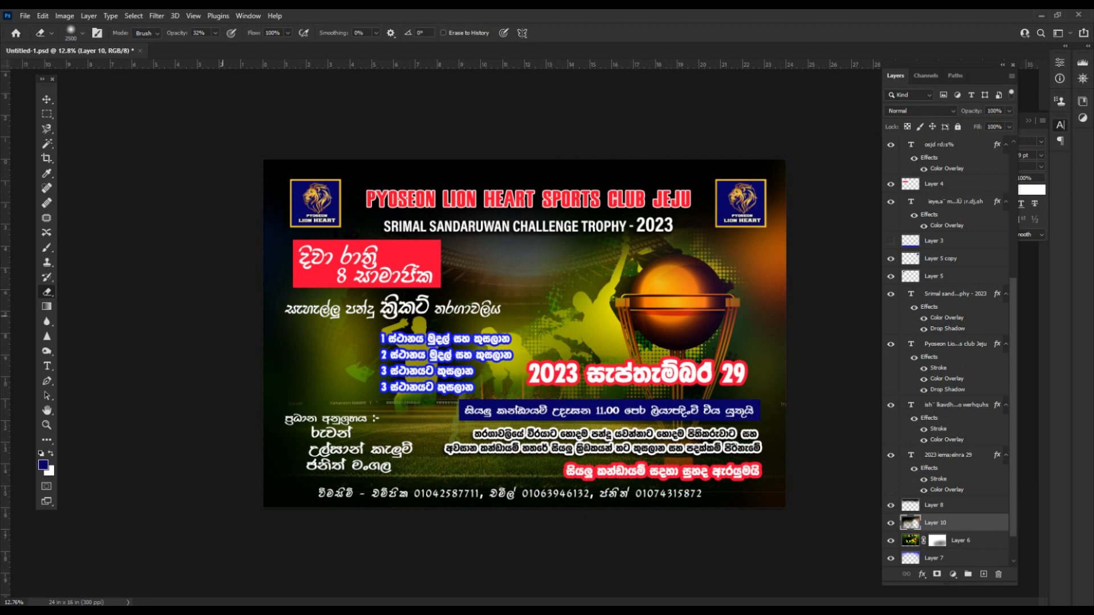
Shift the blue prize list slightly left and save the banner.
key("v")
left_click_drag(439, 356, 433, 356)
left_click(336, 449)
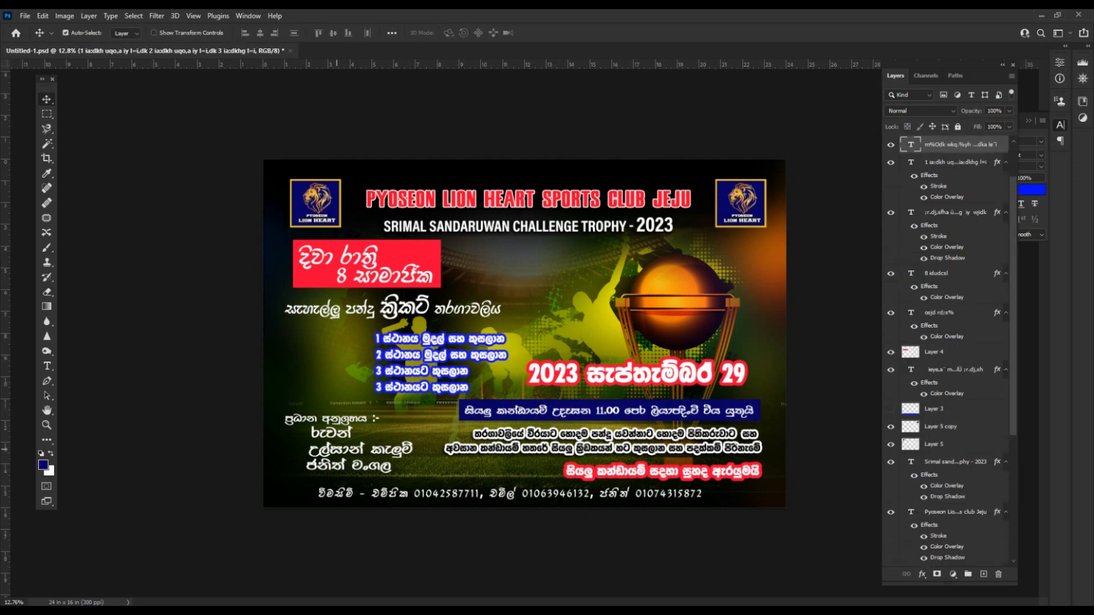
left_click(555, 494)
left_click(634, 471)
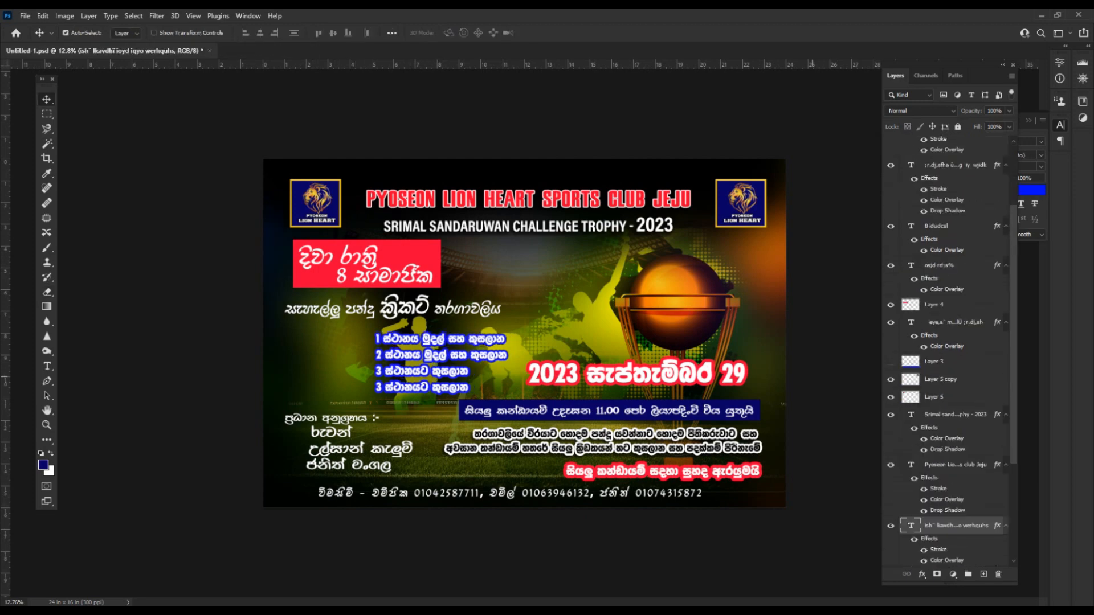
scroll(634, 471, "down", 2)
left_click(634, 515)
key("ctrl+s")
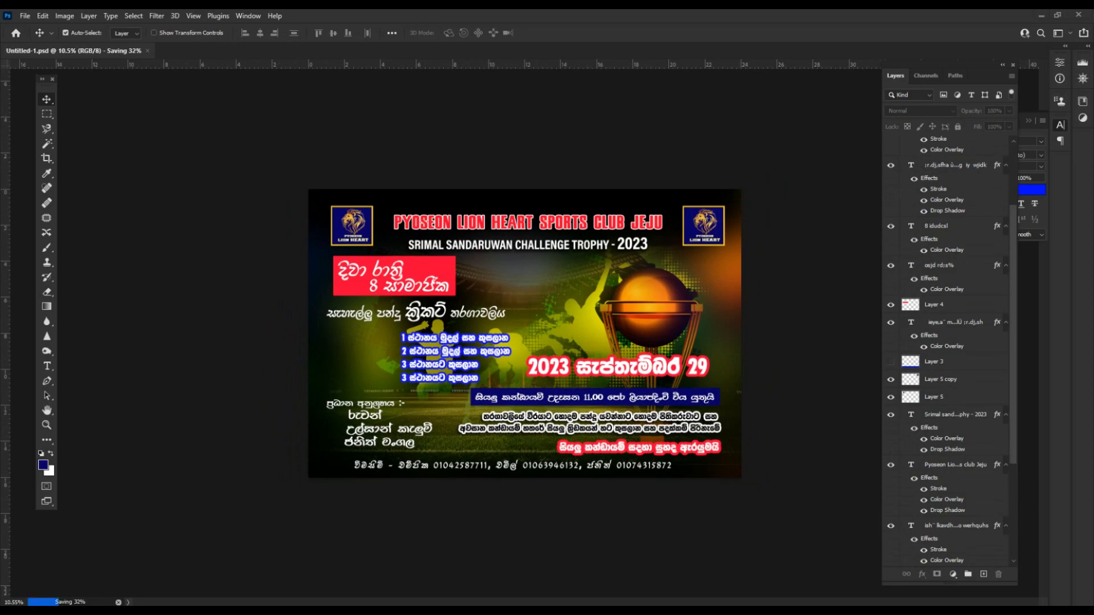
Copy the phone-number line from the Word notes document.
key("alt+Tab")
scroll(541, 342, "up", 4)
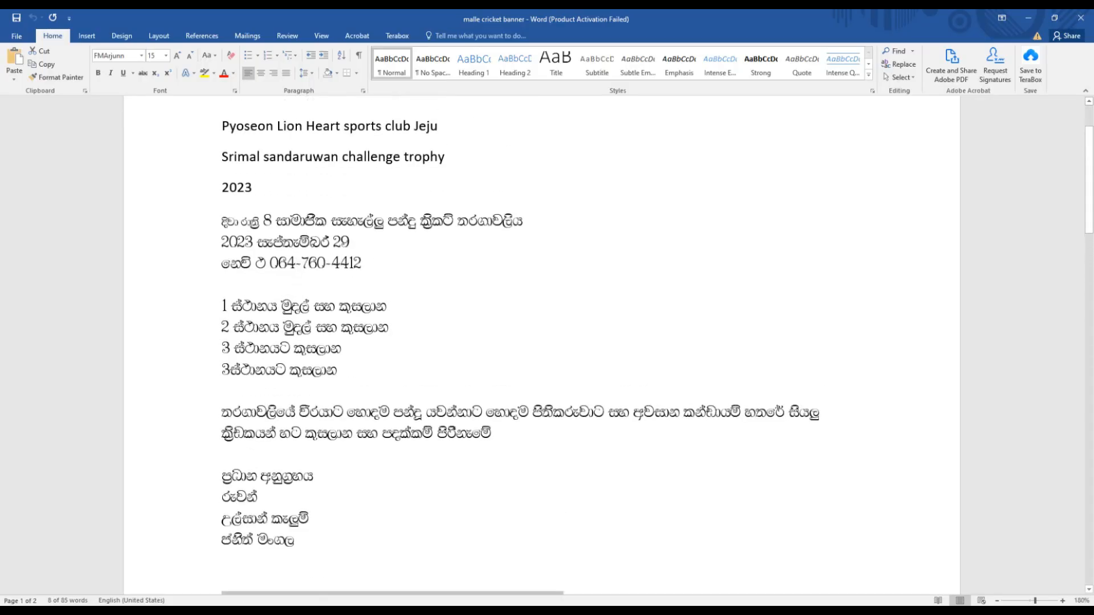
left_click_drag(221, 263, 363, 263)
right_click(355, 262)
left_click(377, 285)
key("alt+Tab")
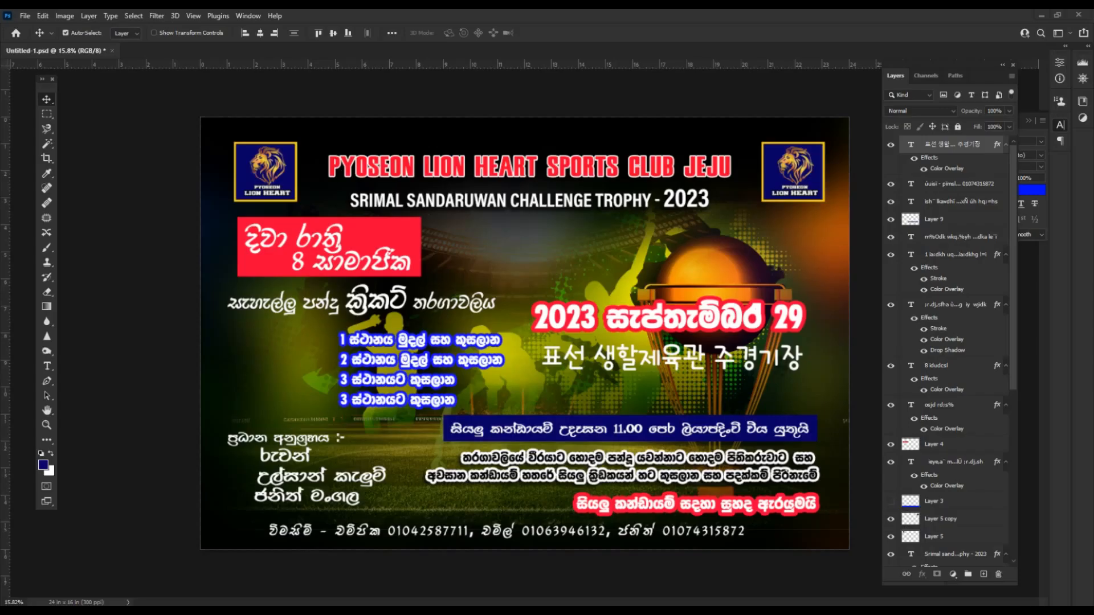
Duplicate a text line upward and replace its text with the copied phone number.
left_click(657, 434)
left_click_drag(648, 500, 620, 389)
double_click(691, 394)
key("ctrl+v")
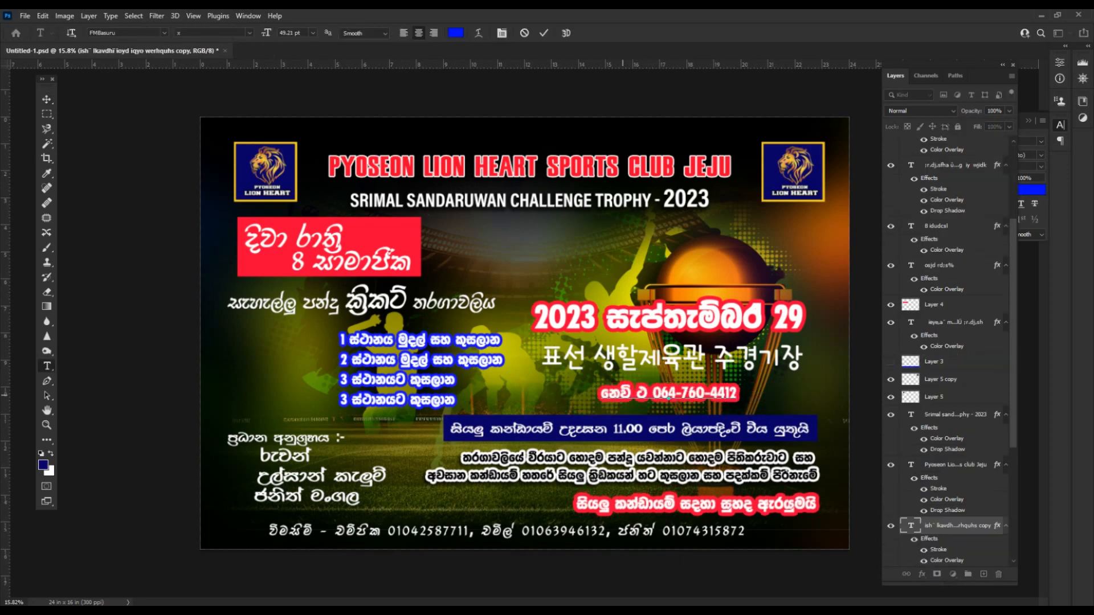
key("ctrl+Return")
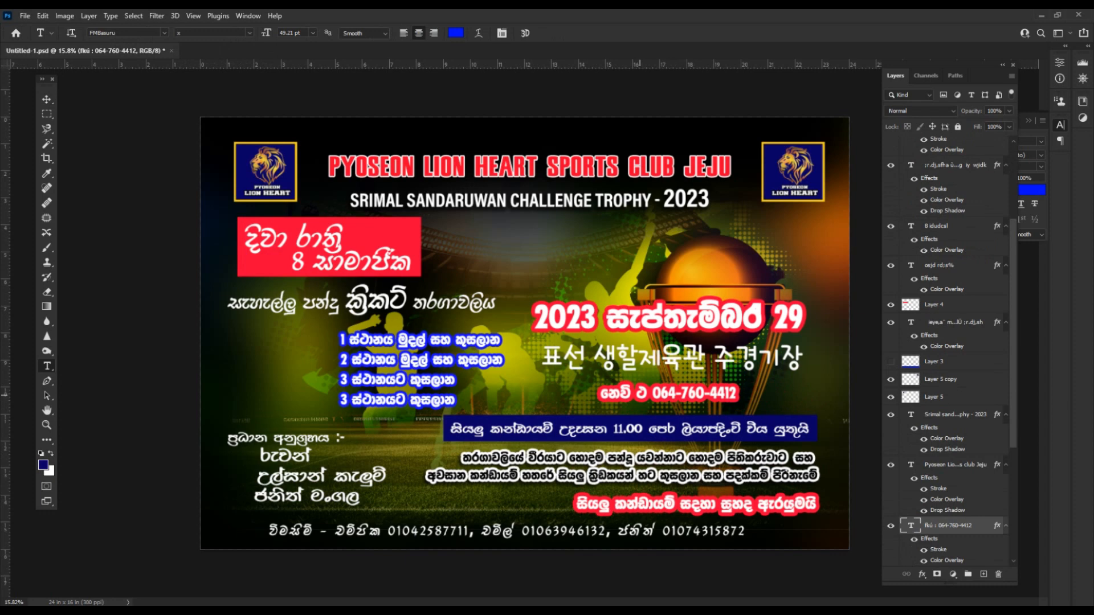
Set the label character in the phone line to the Snickers Straight font.
double_click(640, 393)
left_click(1031, 131)
left_click(991, 141)
scroll(963, 194, "up", 1)
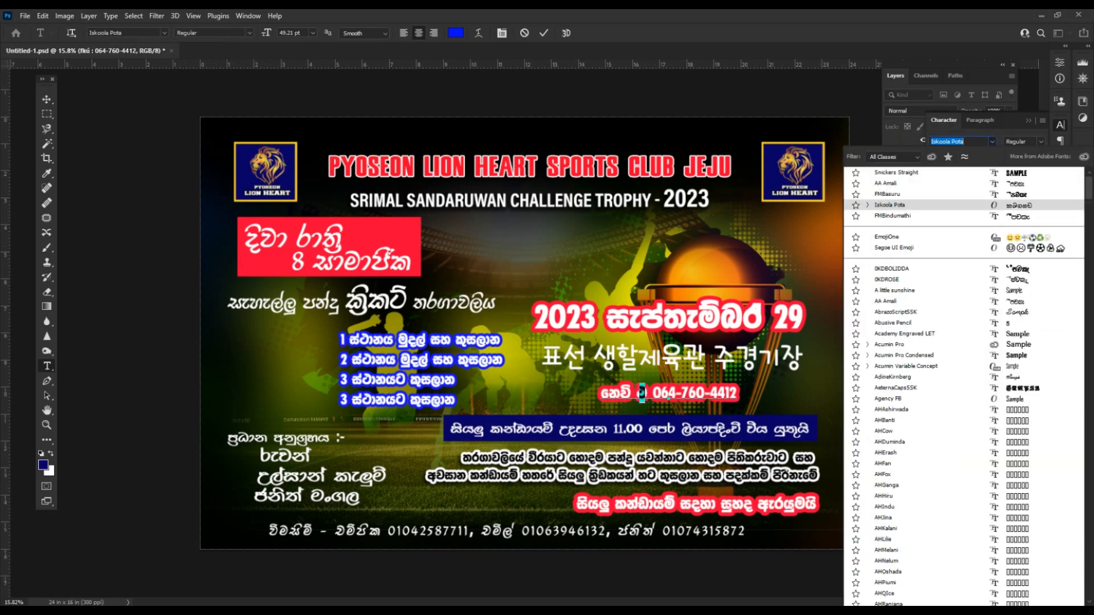
scroll(963, 194, "up", 1)
left_click(906, 227)
left_click(673, 389)
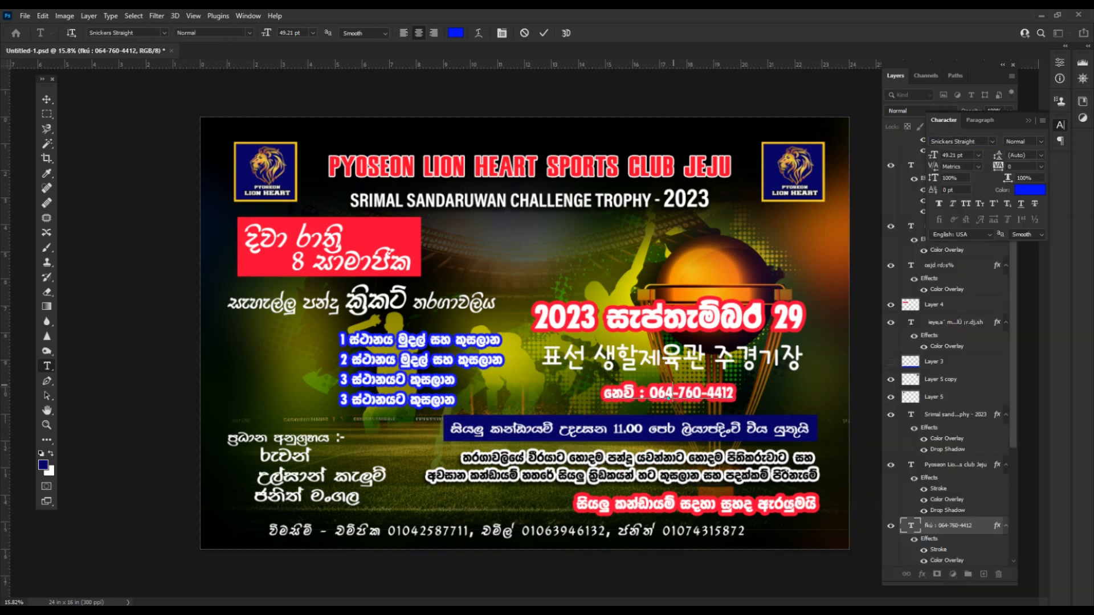
key("ctrl+Return")
Move the phone line right and up and hide its stroke effect for plain white text.
key("v")
left_click_drag(700, 392, 776, 386)
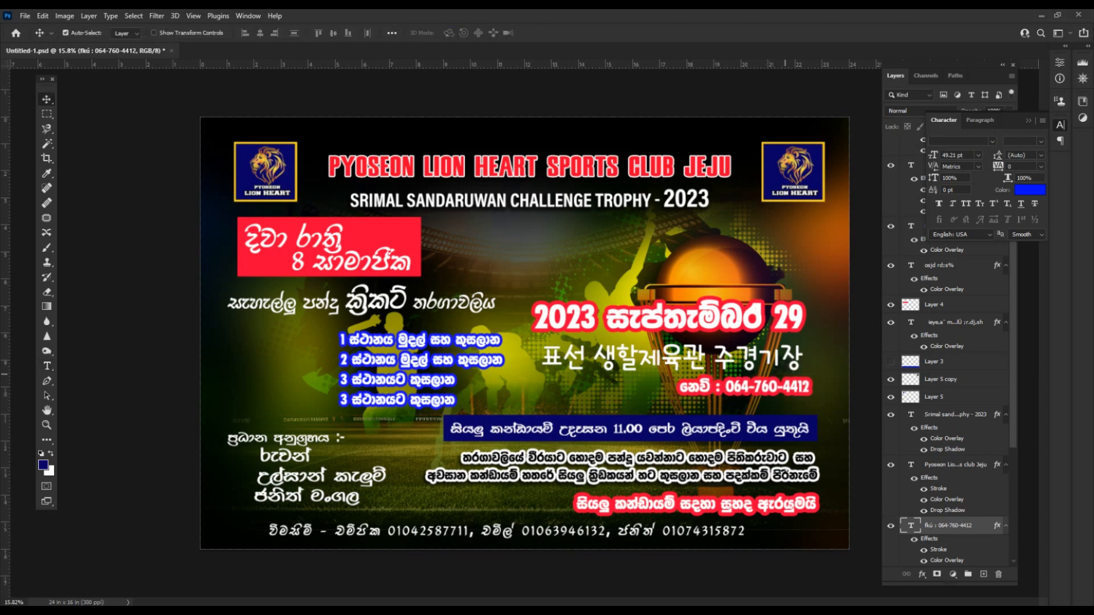
left_click(900, 289)
left_click(924, 550)
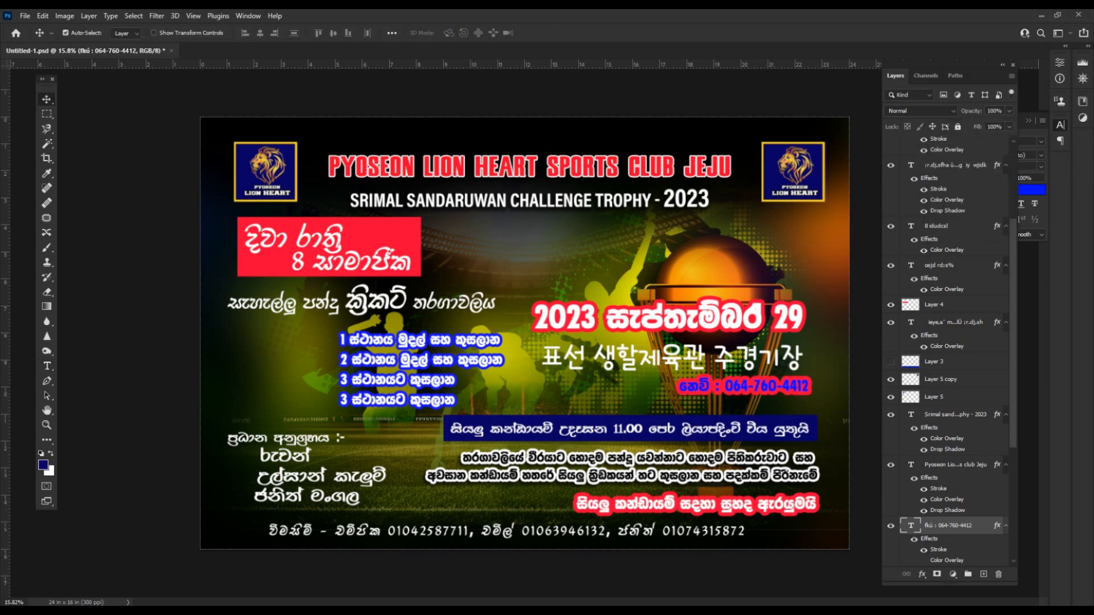
left_click(924, 550)
left_click(923, 550)
left_click_drag(764, 385, 756, 382)
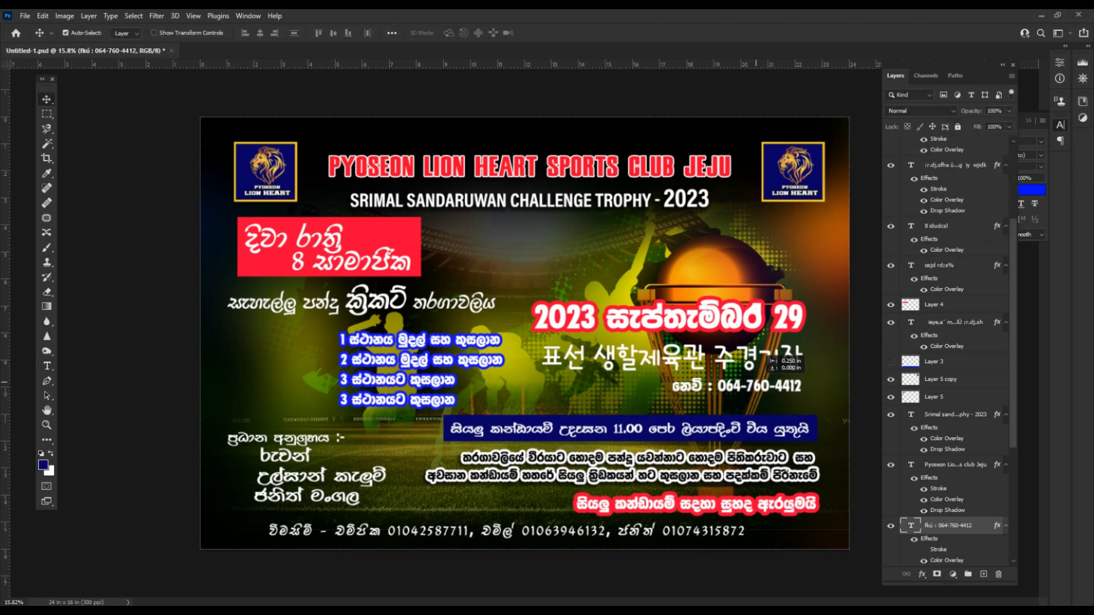
Position the phone number just under the Korean venue text and save.
left_click(763, 356)
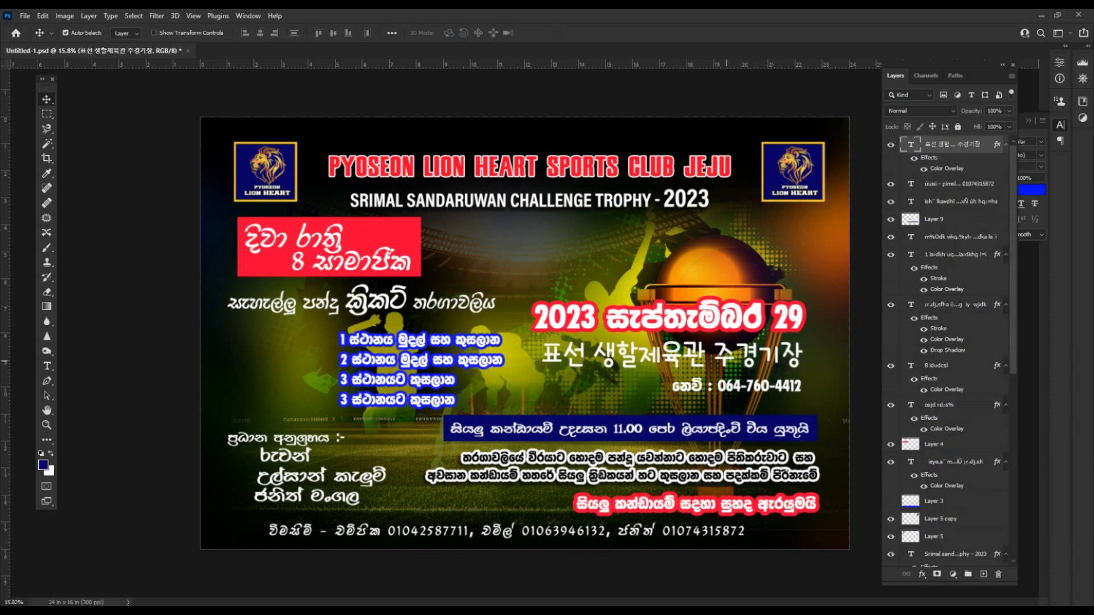
left_click_drag(752, 387, 749, 379)
key("shift+Right")
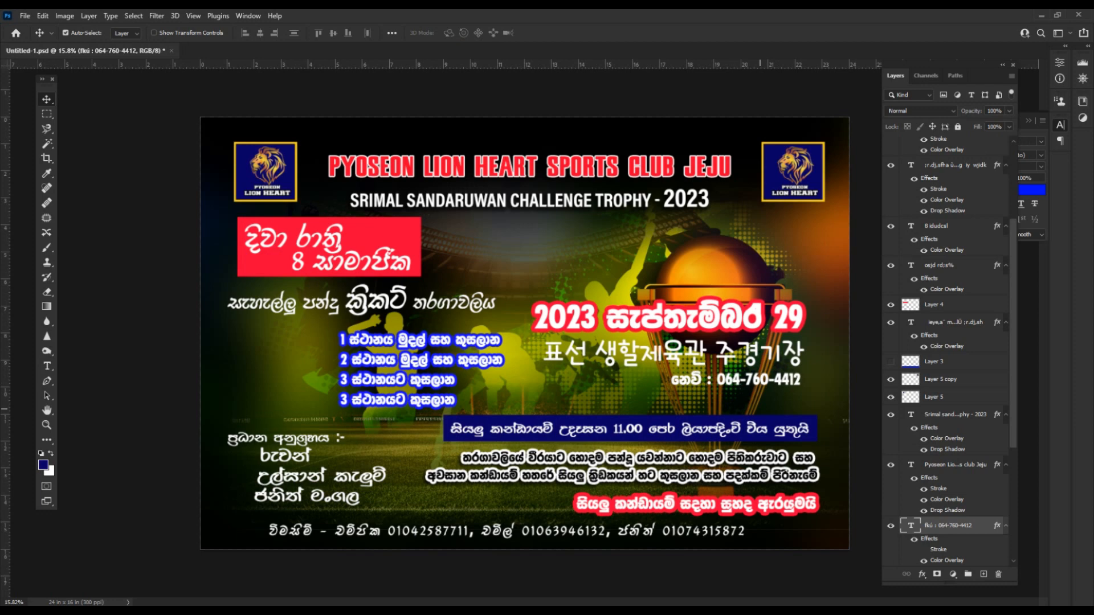
key("shift+Down")
key("shift+Down")
scroll(760, 391, "down", 1)
key("ctrl+s")
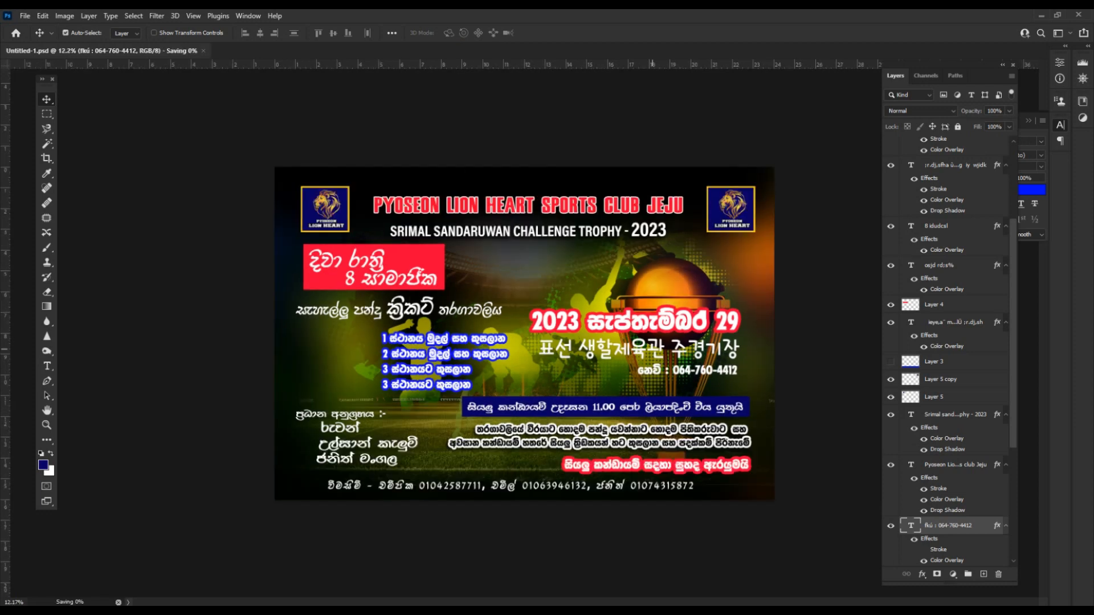
scroll(513, 340, "up", 1)
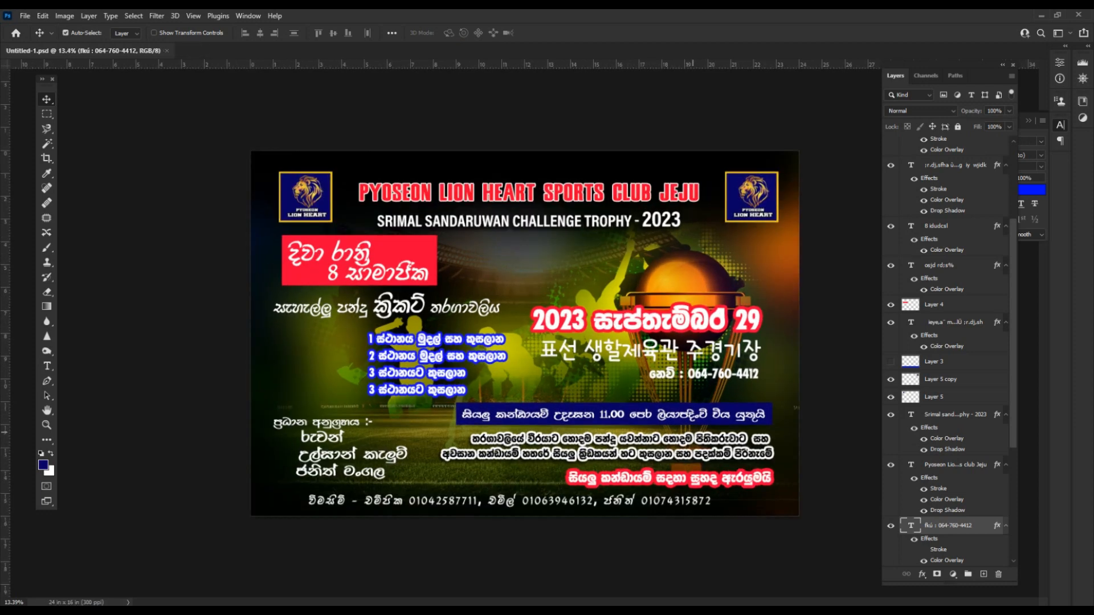
Nudge the two-line outlined paragraph down slightly and save the banner.
left_click(695, 438)
key("shift+Down")
key("shift+Down")
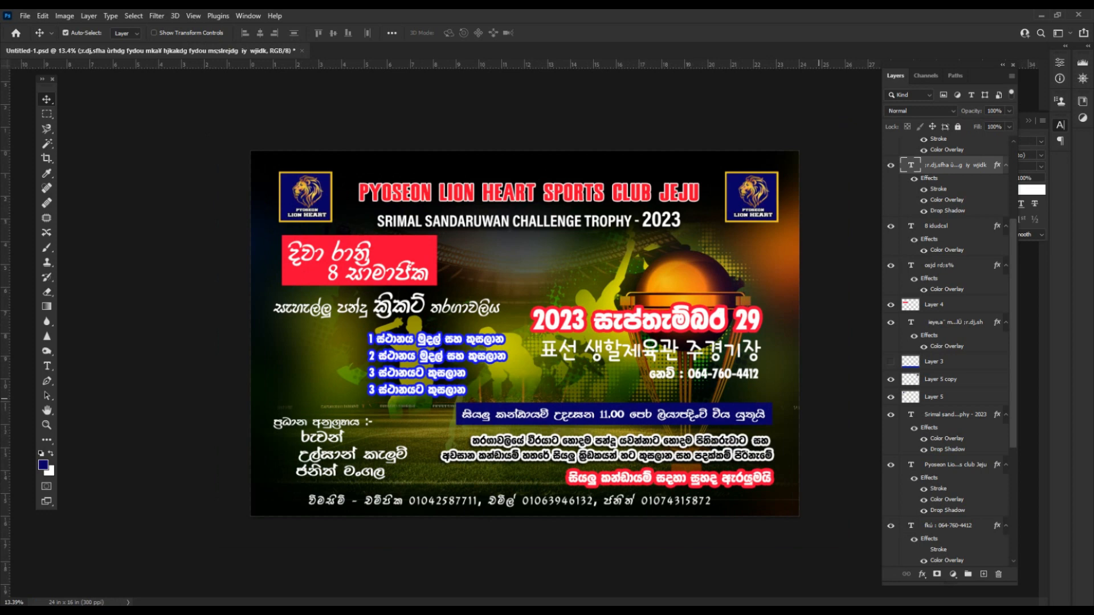
key("ctrl+s")
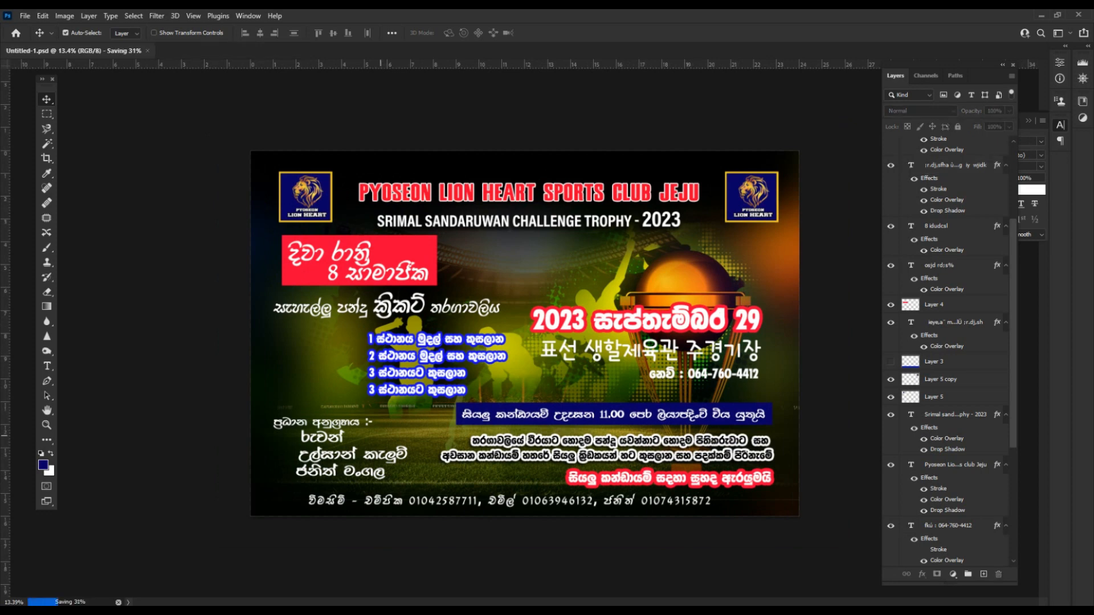
Draw a circular selection over the organizers' names and shift it up and left.
key("m")
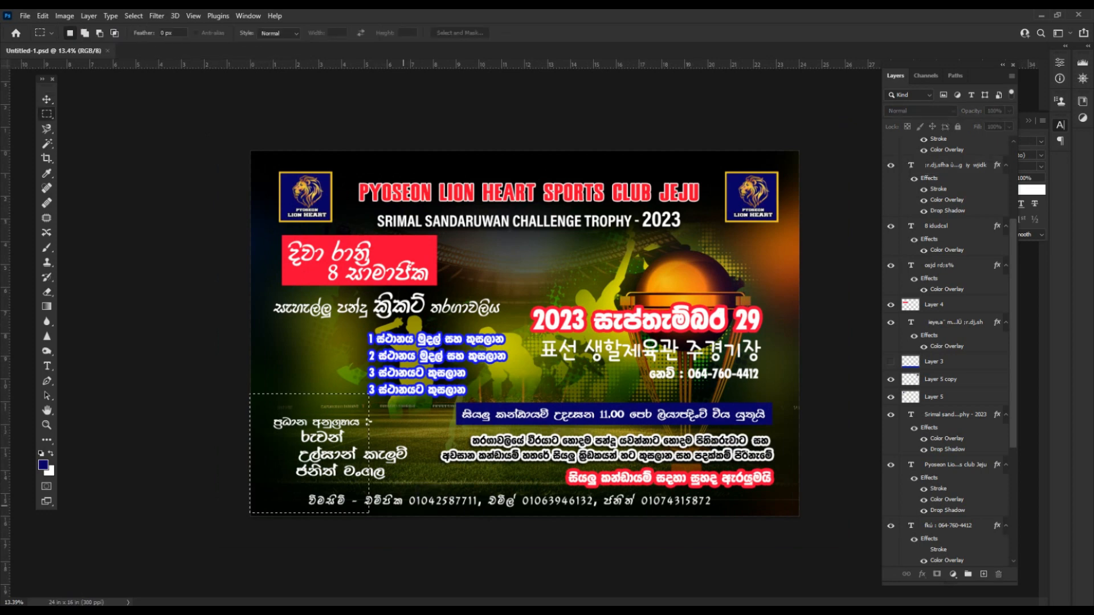
left_click_drag(253, 399, 511, 579)
key("alt+s")
key("t")
left_click_drag(385, 440, 371, 418)
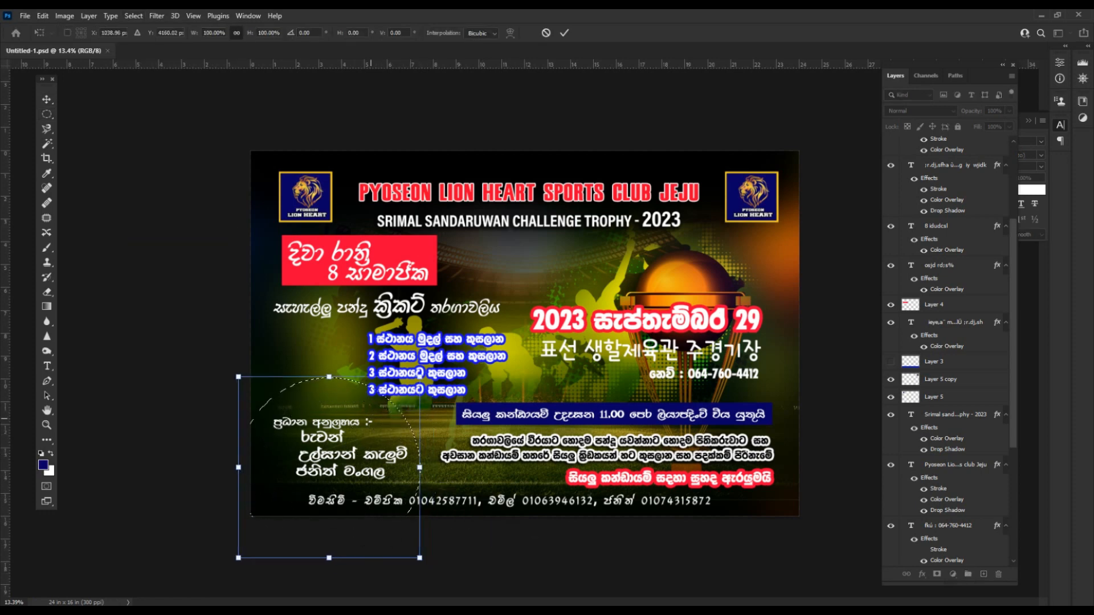
key("Return")
Fill the circle on a new layer below the text and position it in the bottom-left corner.
key("ctrl+shift+n")
key("Return")
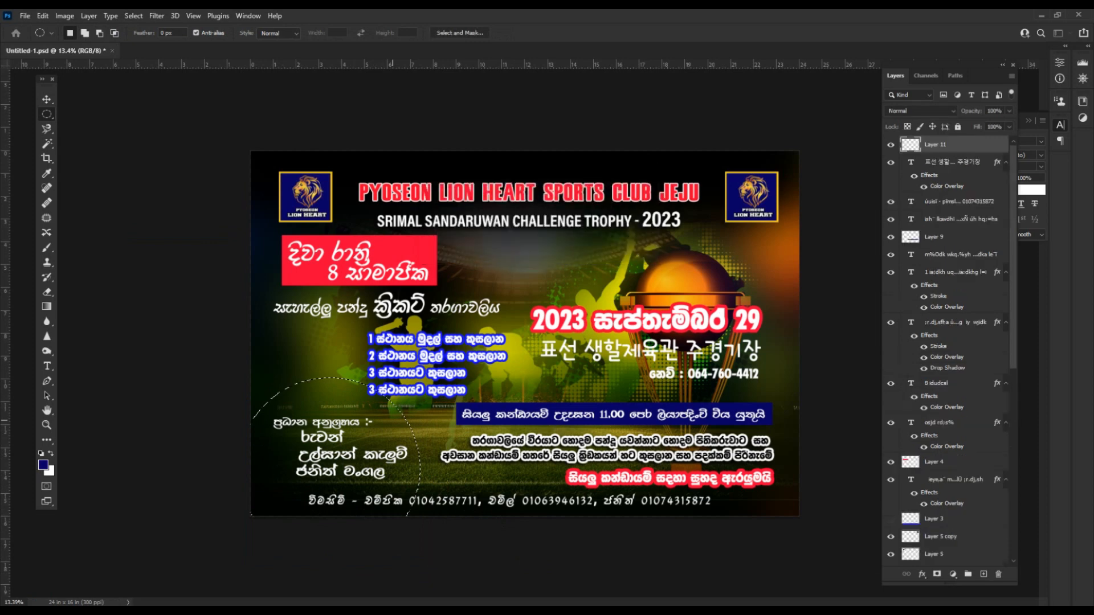
key("i")
key("alt+BackSpace")
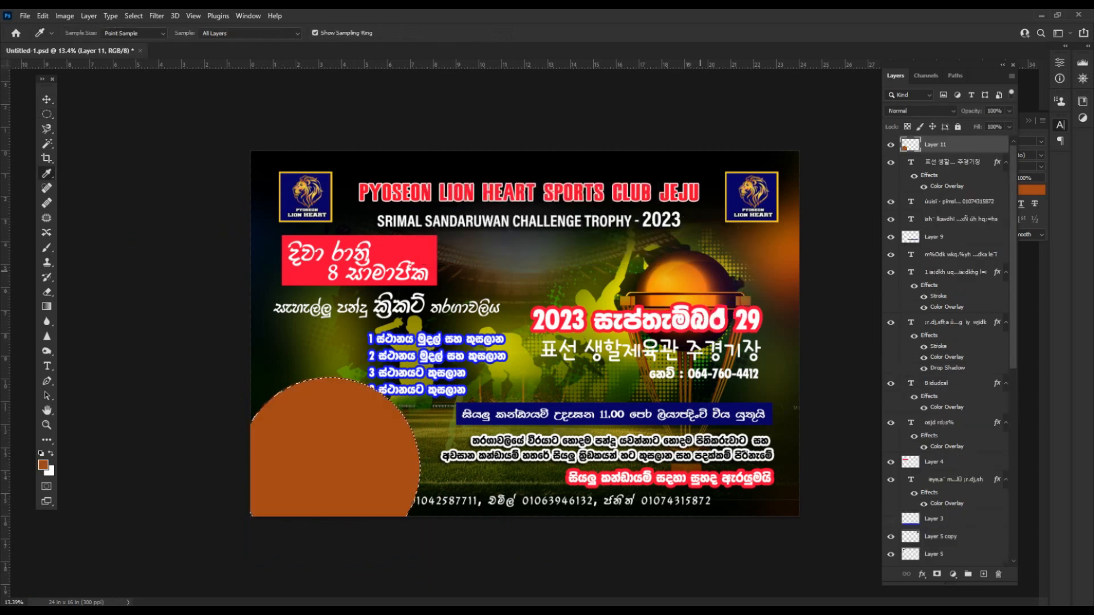
key("ctrl+bracketleft")
key("ctrl+bracketleft")
key("ctrl+bracketleft")
key("ctrl+bracketleft")
key("ctrl+bracketleft")
key("ctrl+bracketleft")
key("ctrl+bracketleft")
key("ctrl+bracketleft")
key("ctrl+bracketleft")
key("ctrl+bracketleft")
key("ctrl+bracketleft")
key("ctrl+bracketleft")
key("ctrl+bracketleft")
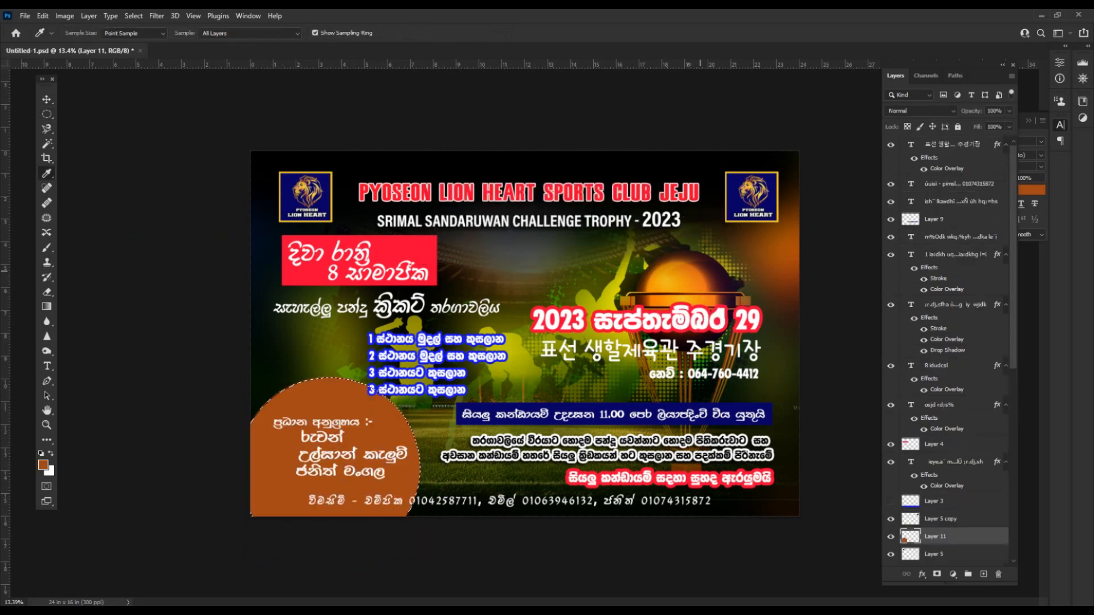
key("v")
left_click_drag(328, 439, 324, 434)
mouse_move(333, 396)
left_mouse_down()
mouse_move(326, 404)
mouse_move(334, 395)
left_mouse_up()
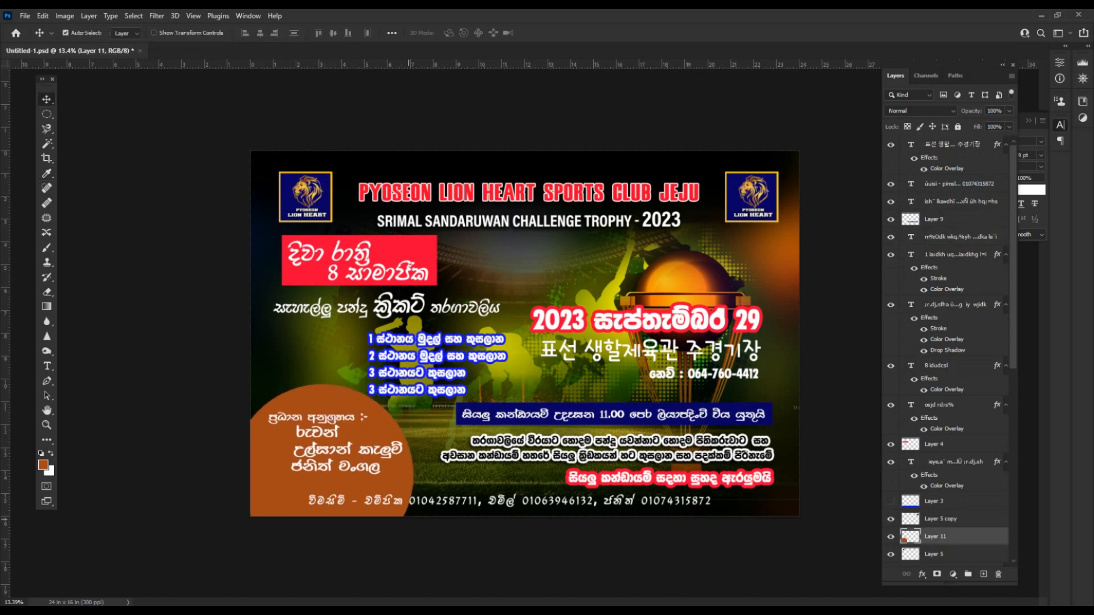
Black out the circle where it overlaps the bottom phone-number strip.
key("m")
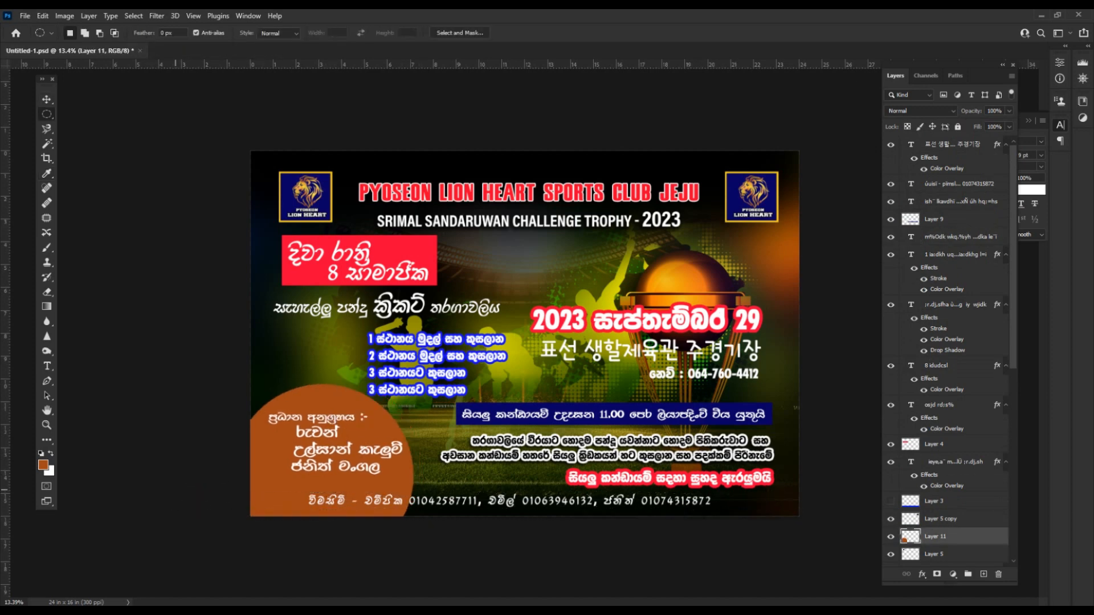
left_click_drag(129, 491, 117, 491)
left_click_drag(250, 491, 801, 509)
key("v")
key("Delete")
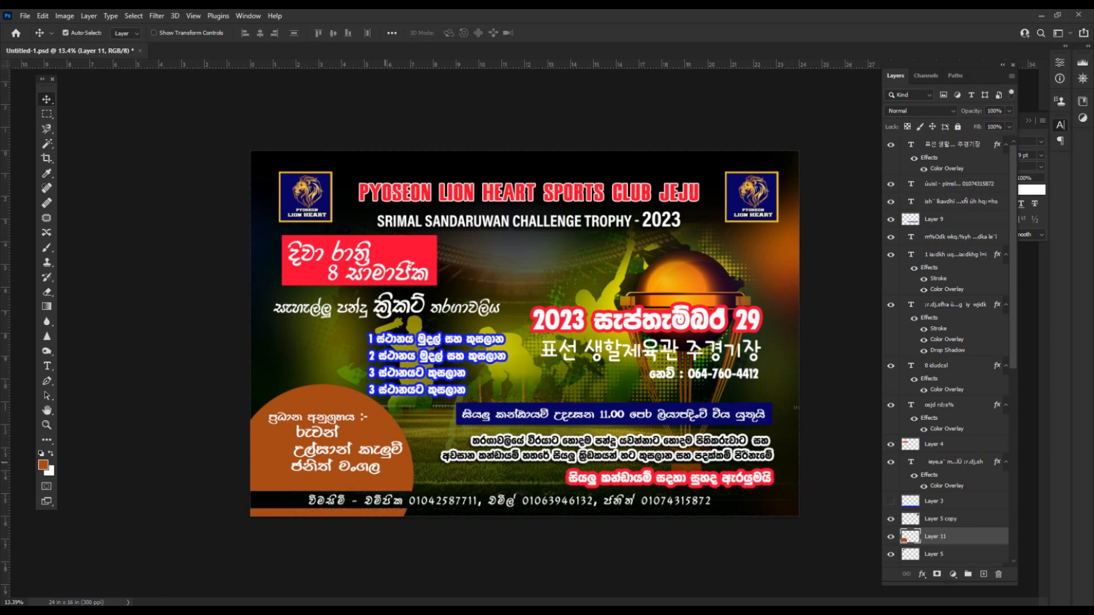
Shift the organizers' names left and remove the leading space before the last name.
scroll(538, 346, "up", 1)
left_click_drag(304, 444, 293, 447)
key("t")
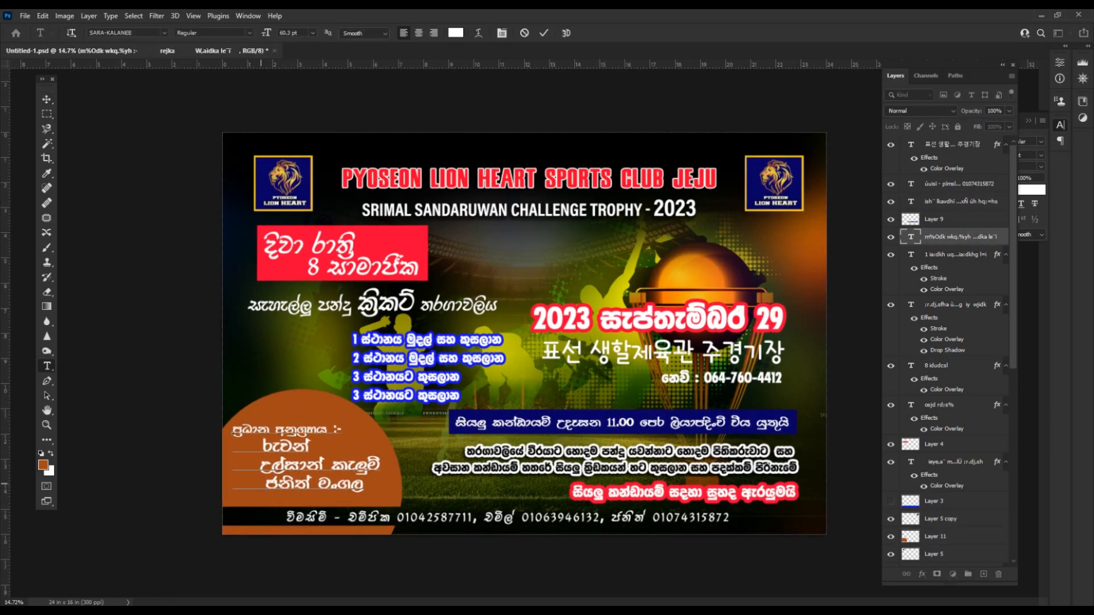
key("BackSpace")
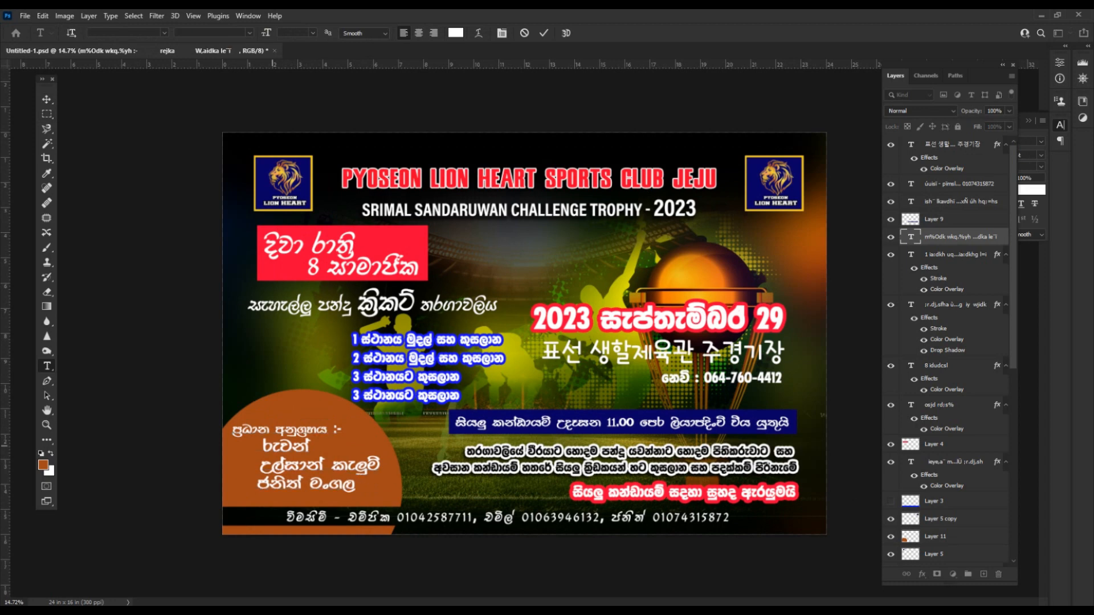
key("ctrl+Return")
Turn the circle from brown to blue with Hue/Saturation at Hue -150, Saturation +5.
key("v")
left_click(337, 404)
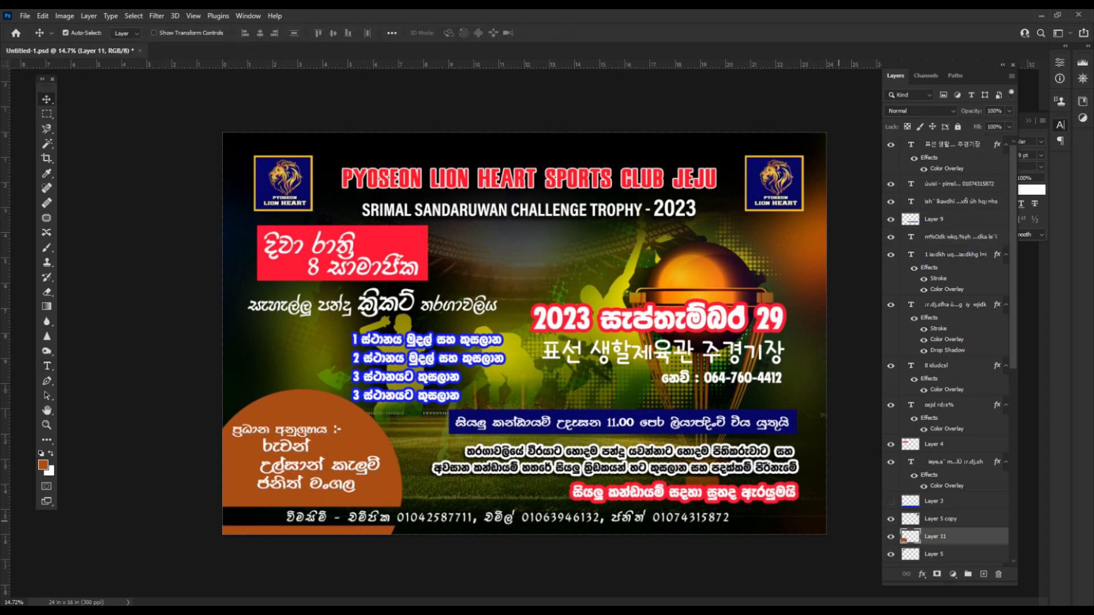
key("ctrl+u")
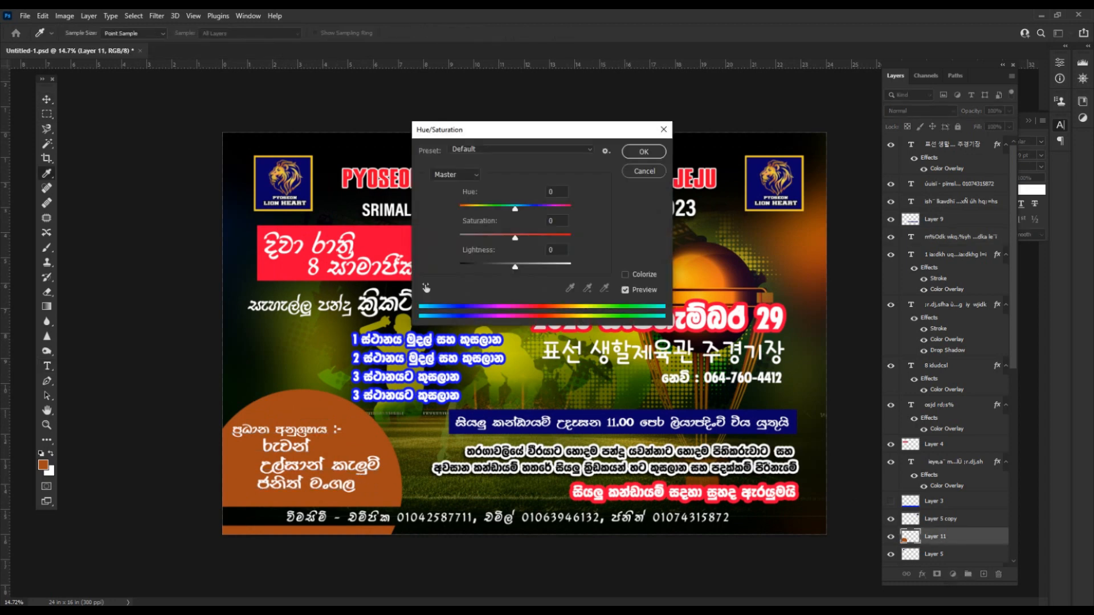
key("Up")
key("Up")
key("Up")
key("Up")
key("Up")
left_click_drag(514, 208, 466, 208)
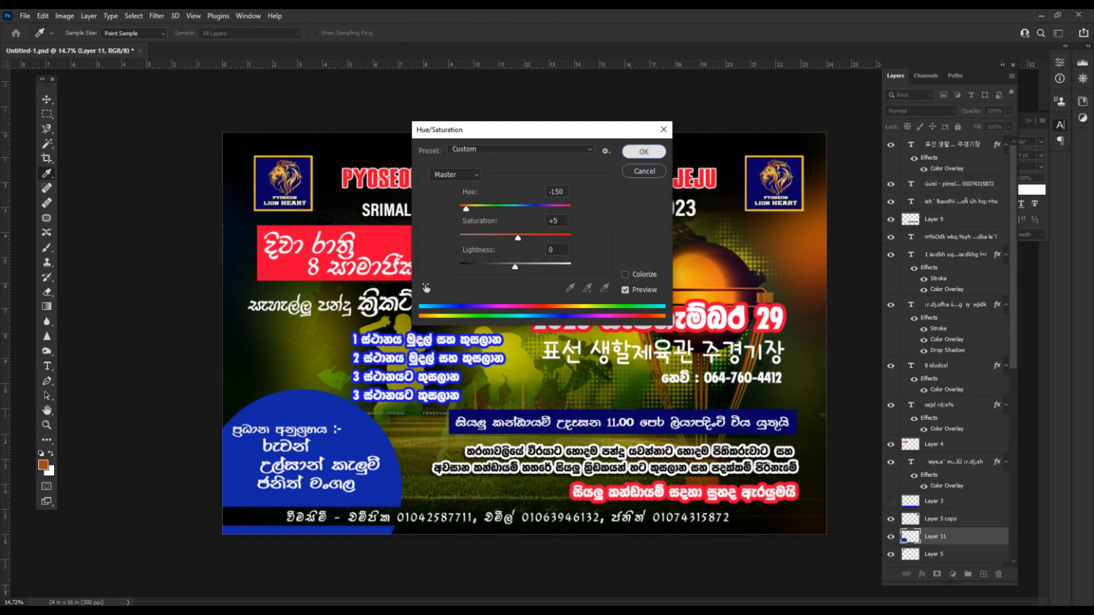
left_click(644, 151)
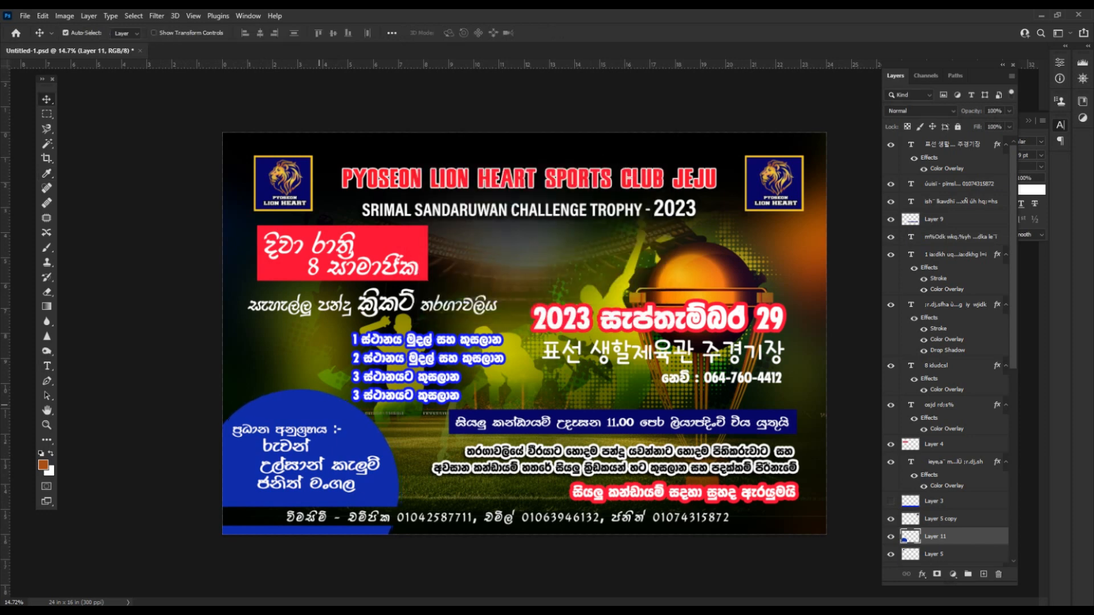
Cut off the top strip of the blue circle with a rectangular selection.
scroll(530, 349, "up", 1)
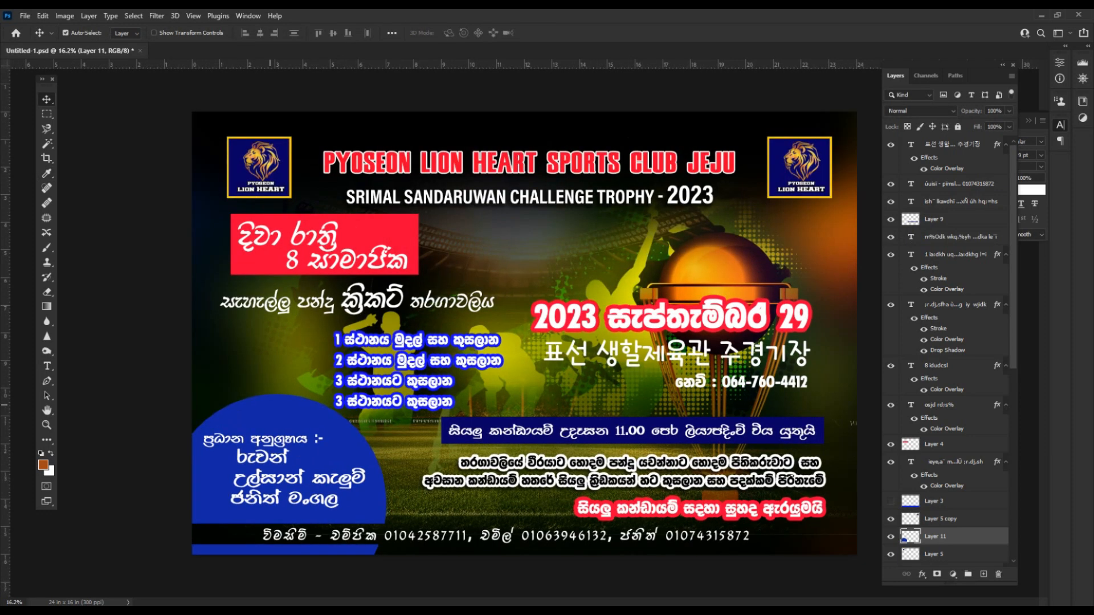
key("m")
left_click_drag(191, 367, 413, 420)
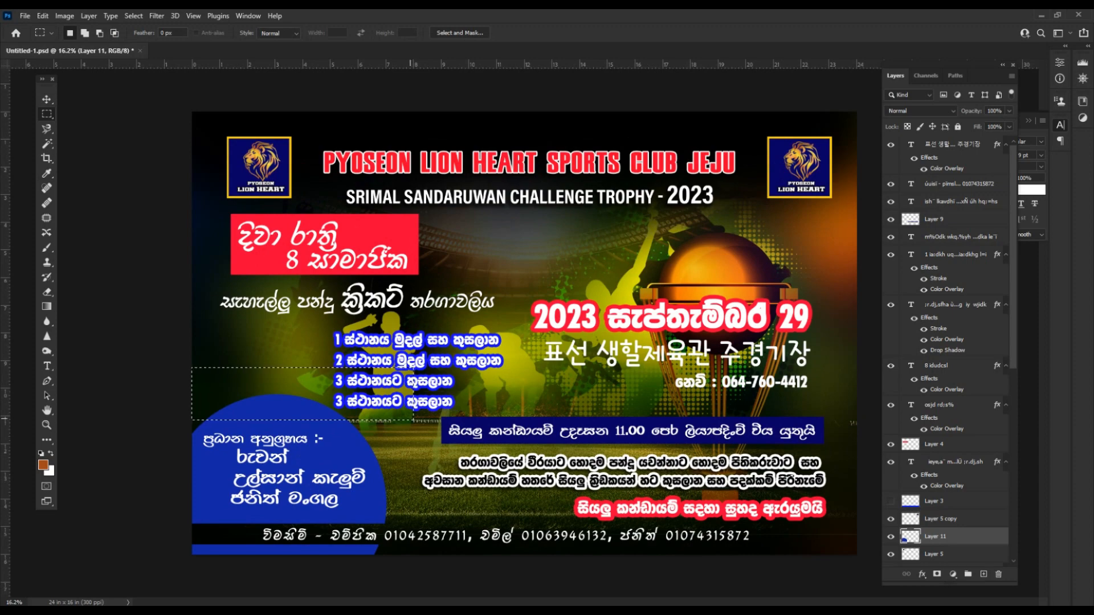
key("Delete")
key("ctrl+d")
Nudge the organizers' names down slightly and save the banner.
key("v")
key("shift+Down")
key("shift+Down")
key("shift+Down")
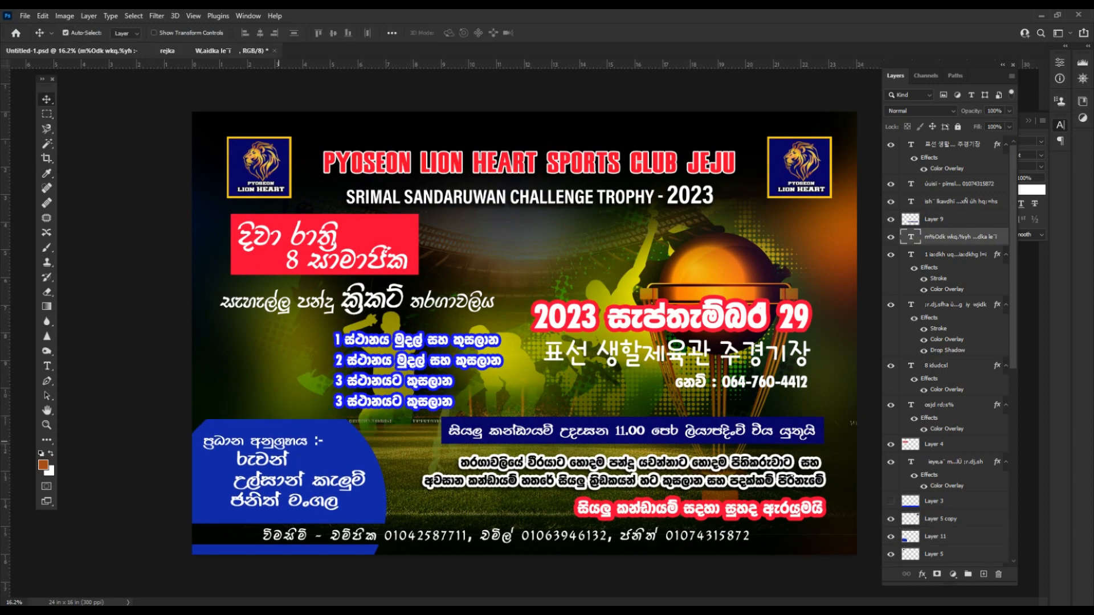
scroll(590, 390, "down", 2)
left_click(590, 390)
key("ctrl+s")
Pan up to the banner's upper part and select the Korean venue text layer.
scroll(590, 390, "up", 2)
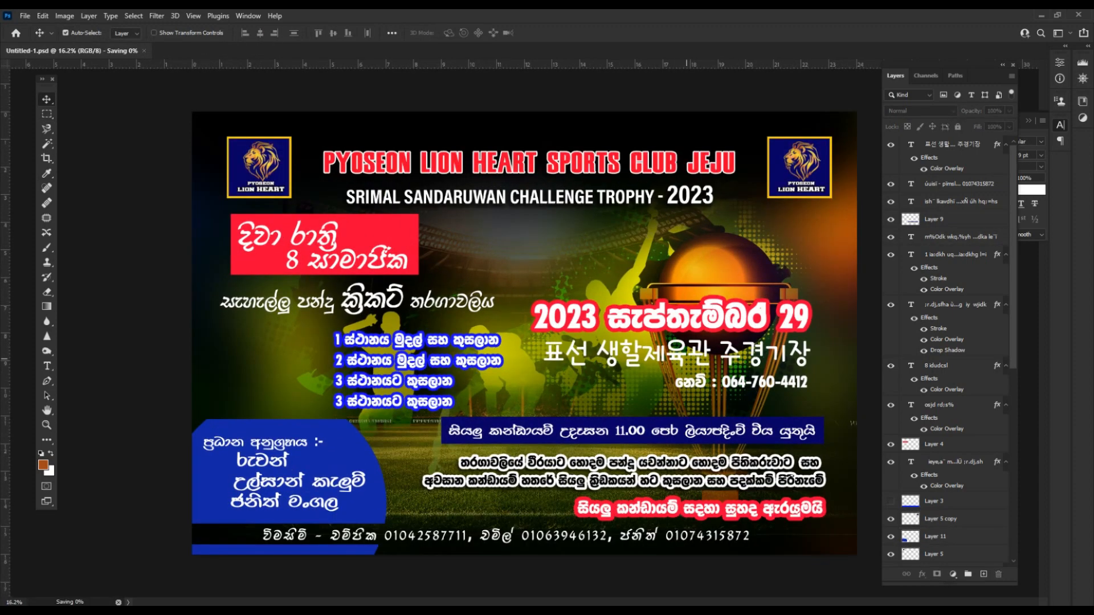
scroll(590, 390, "down", 2)
scroll(680, 359, "up", 5)
left_click_drag(680, 360, 543, 348)
left_click(543, 348)
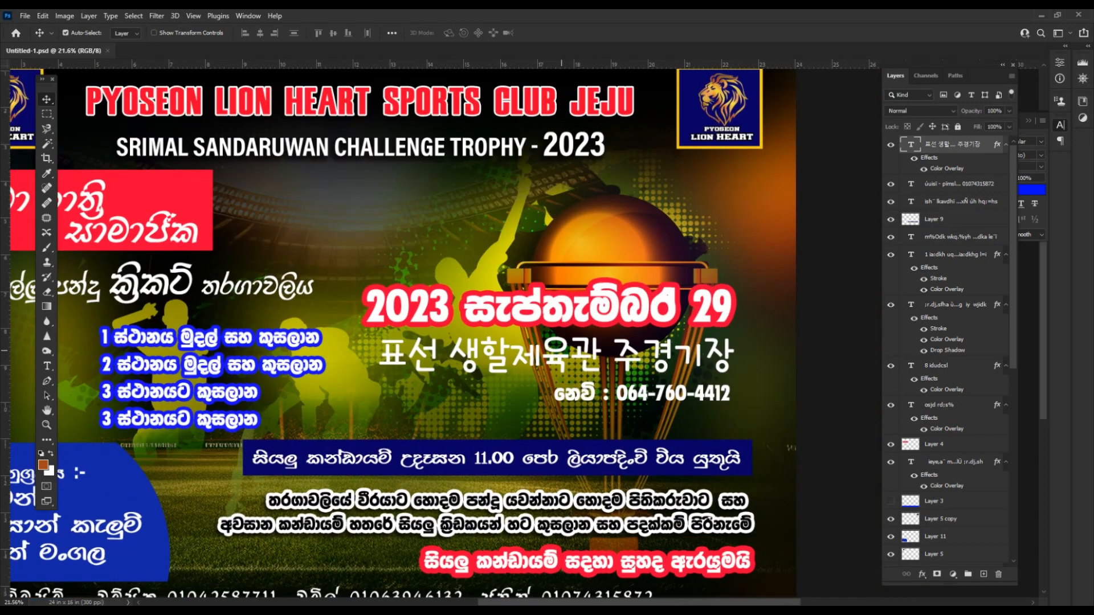
Add a drop shadow to the Korean venue text.
right_click(957, 144)
left_click(968, 88)
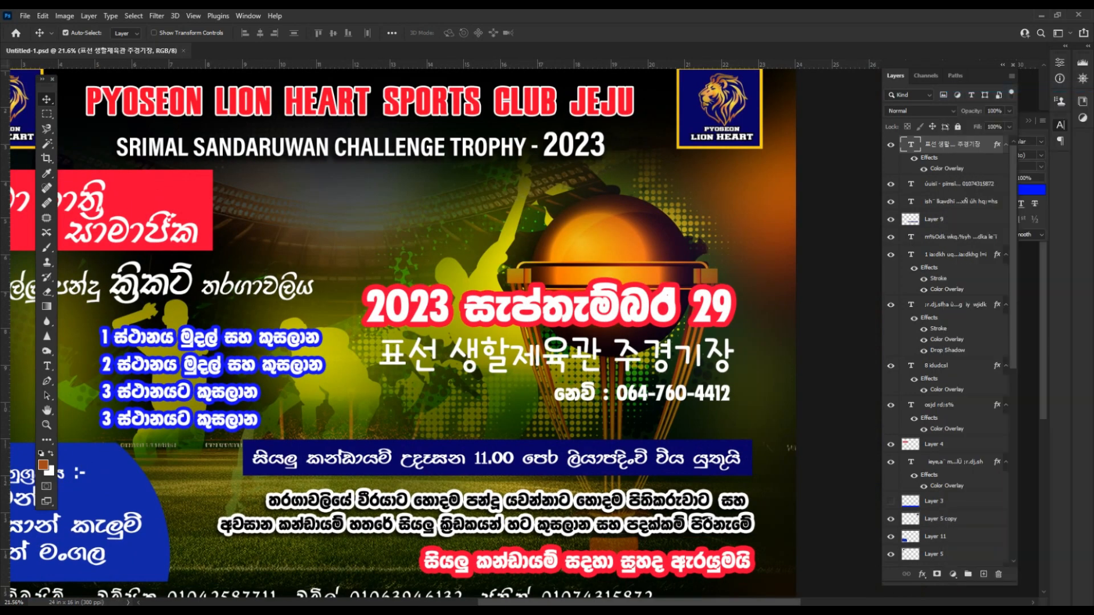
left_click(650, 383)
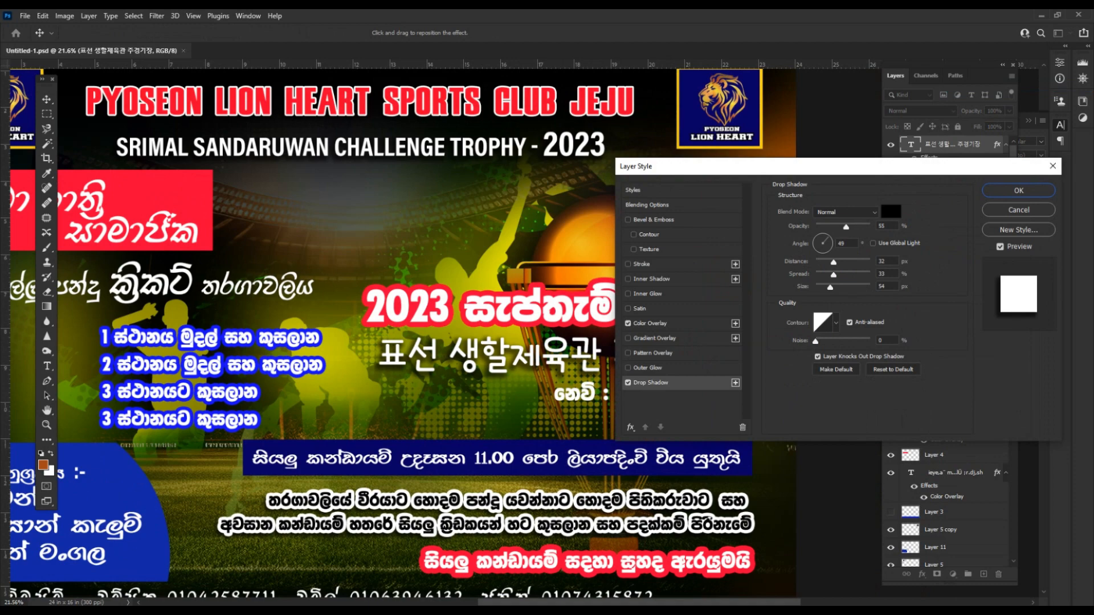
left_click(1019, 190)
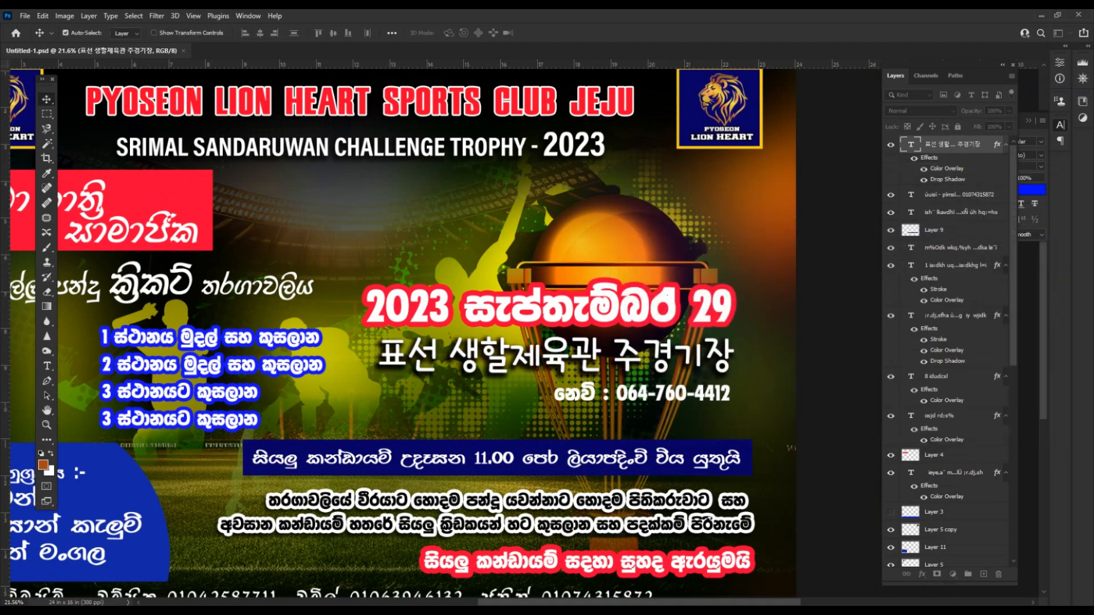
Give the 2023 date title a drop shadow with size 229 px and save.
left_click(684, 307)
left_click(706, 306)
right_click(958, 472)
left_click(880, 87)
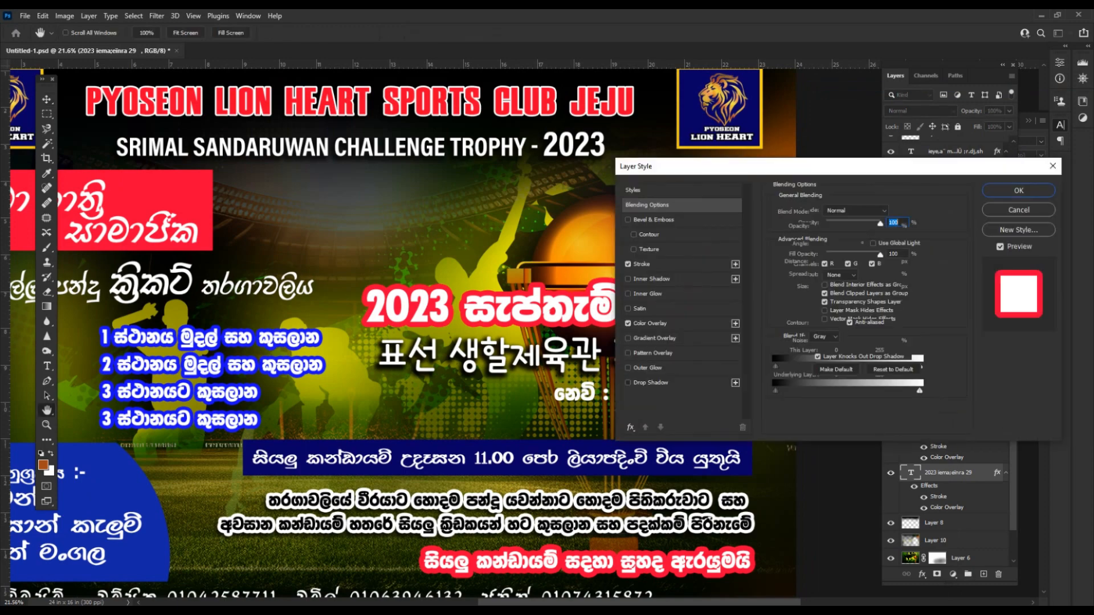
left_click(650, 382)
left_click_drag(849, 287, 866, 287)
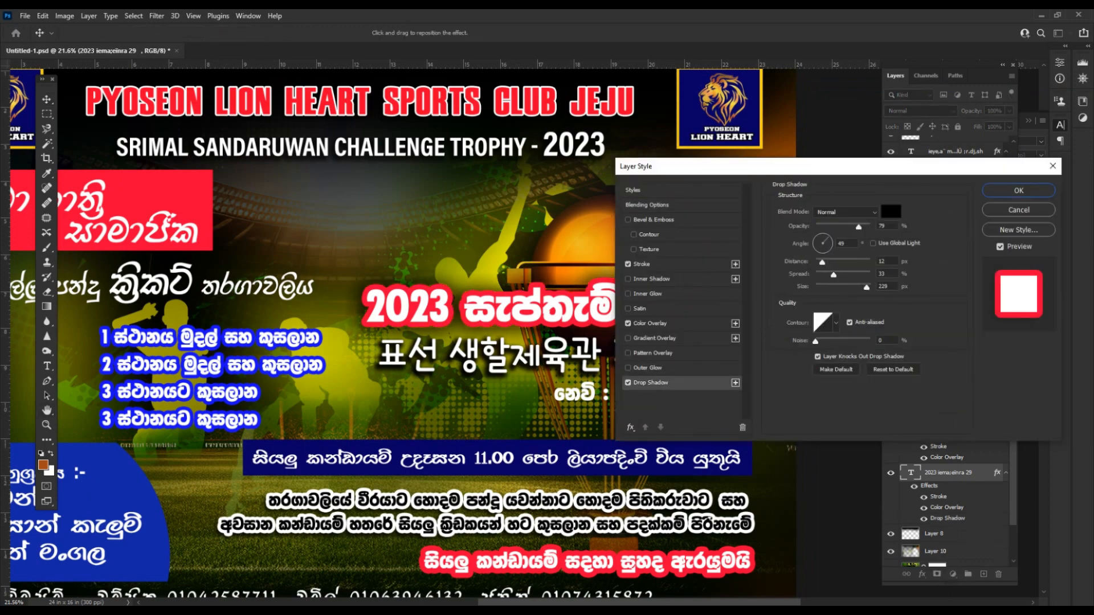
left_click(1018, 191)
scroll(684, 331, "down", 4)
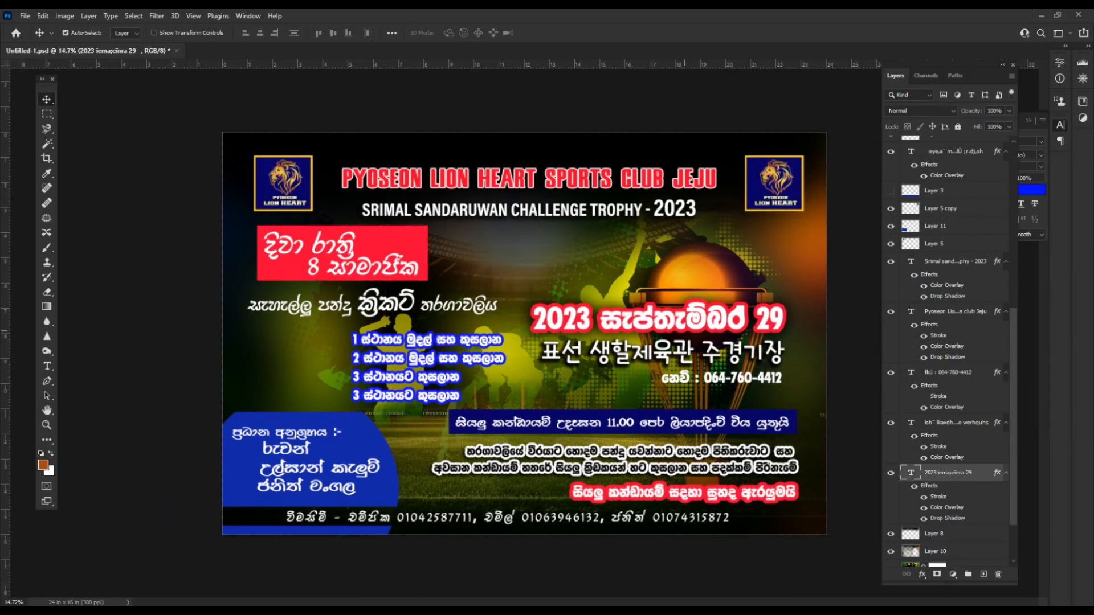
key("ctrl+s")
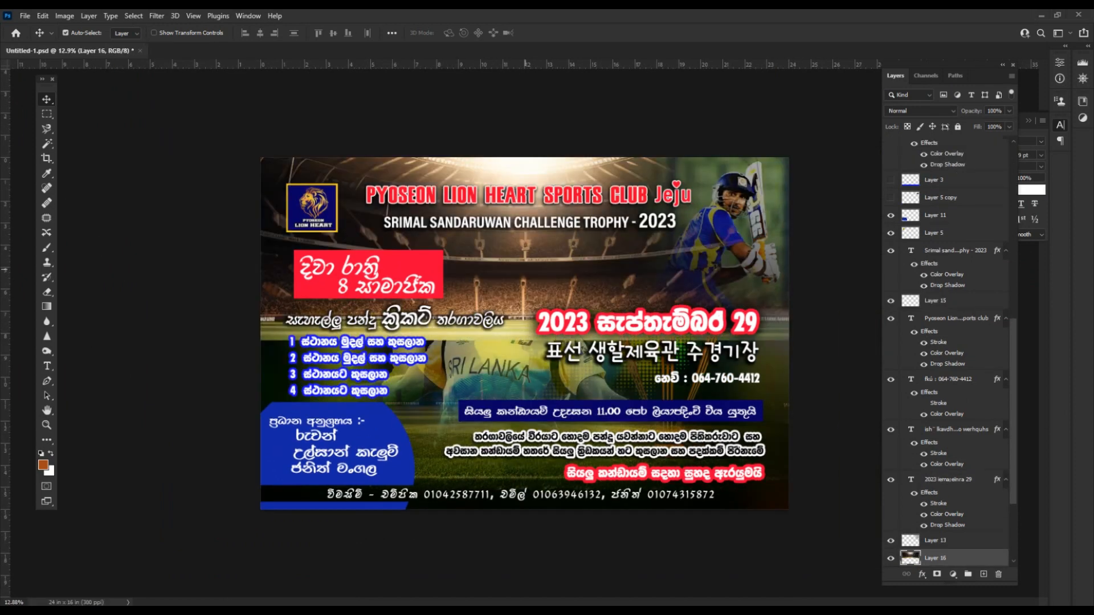
Duplicate the stadium layer, set it to Difference blend, and brighten its midtones with Levels.
key("shift+minus")
key("shift+minus")
key("shift+minus")
key("shift+minus")
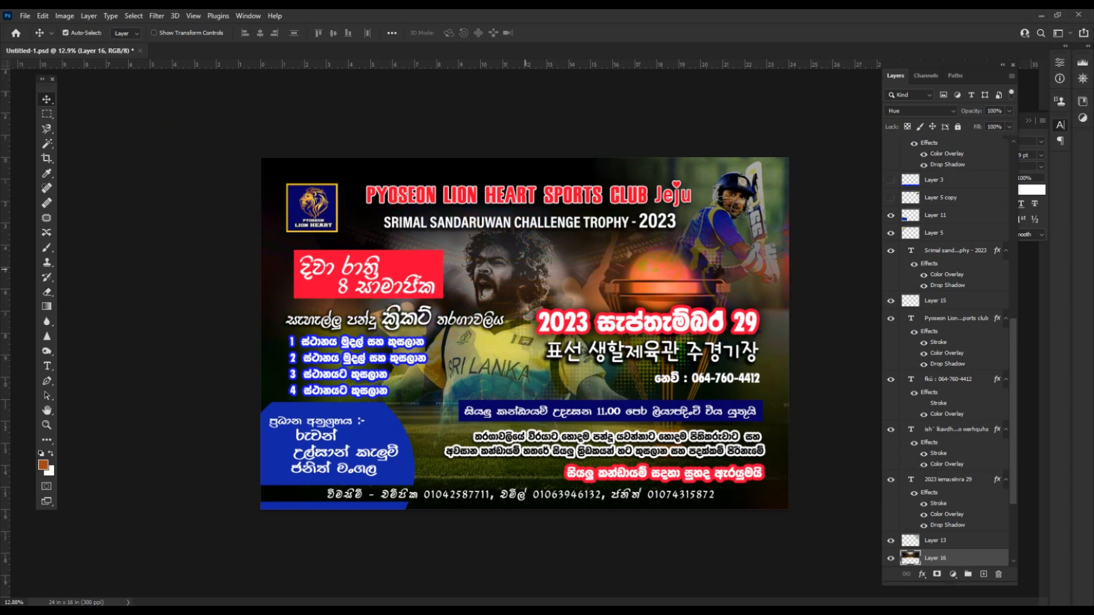
key("shift+minus")
key("shift+minus")
key("shift+minus")
key("shift+minus")
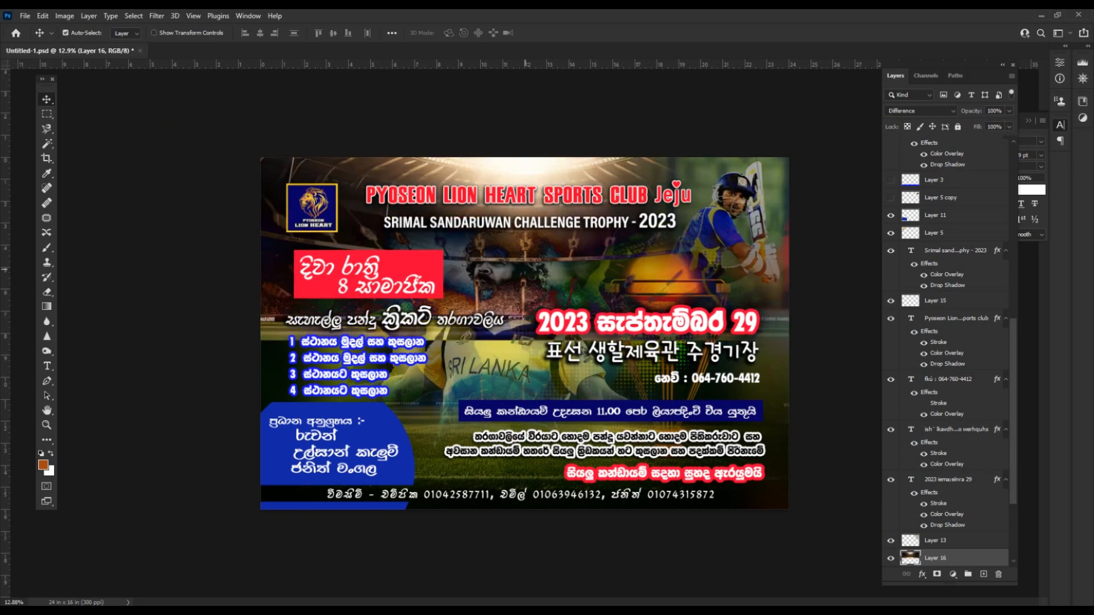
key("ctrl+l")
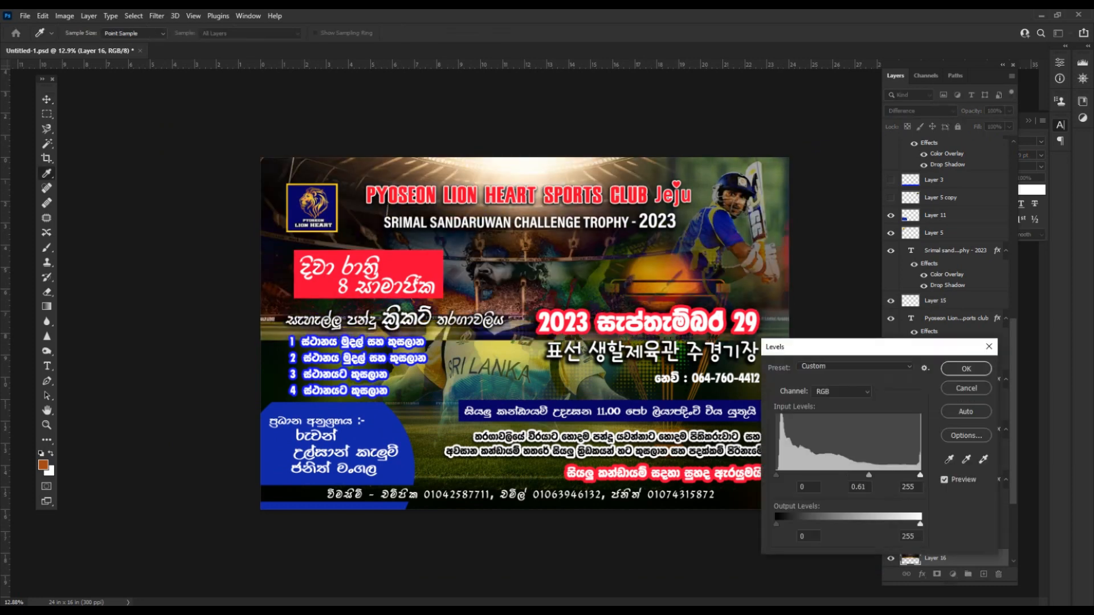
left_click_drag(868, 474, 859, 475)
key("Return")
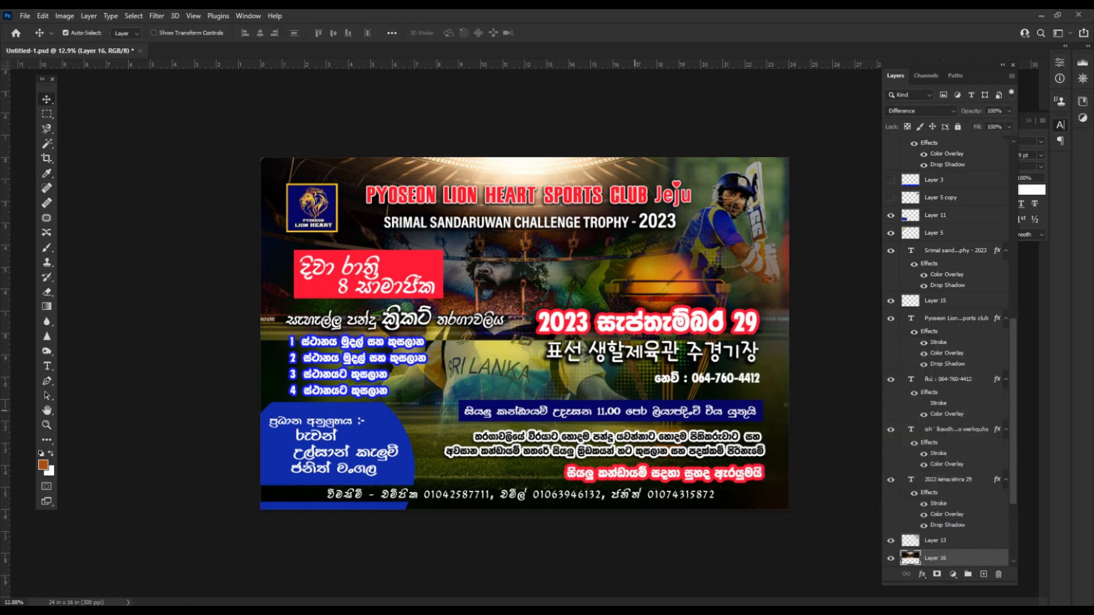
Try erasing the dark band over the player's face, undo it, and shift the layer slightly down.
key("e")
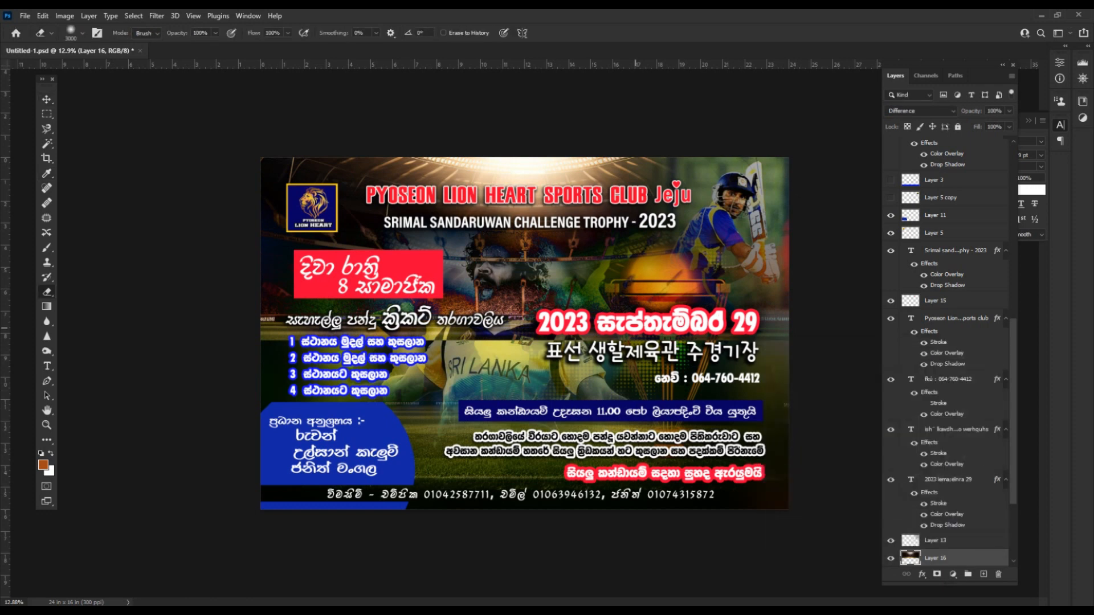
left_click_drag(635, 328, 245, 324)
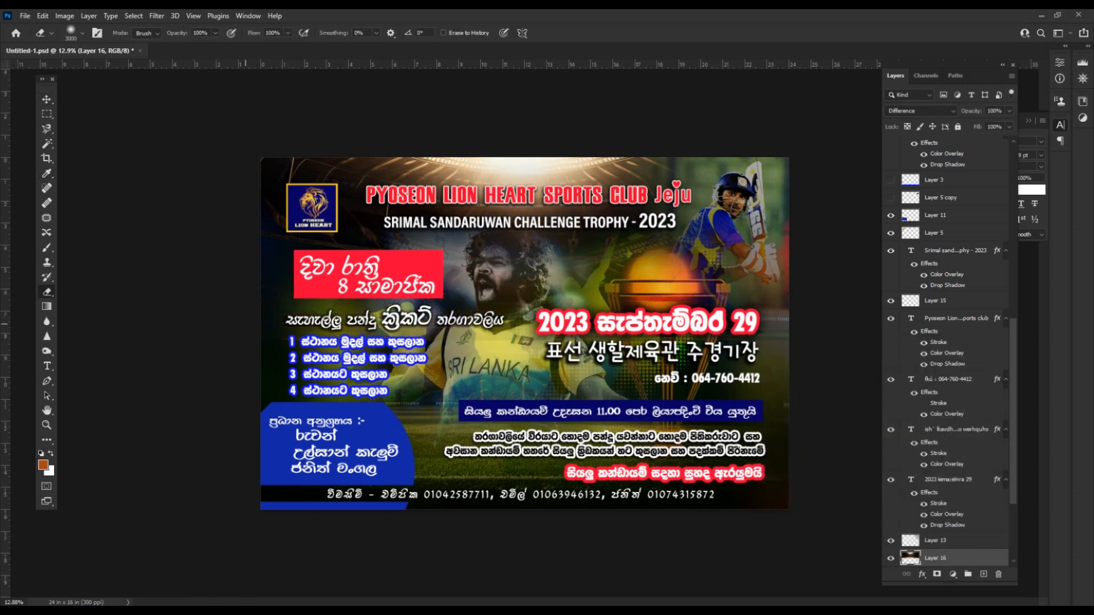
key("ctrl+z")
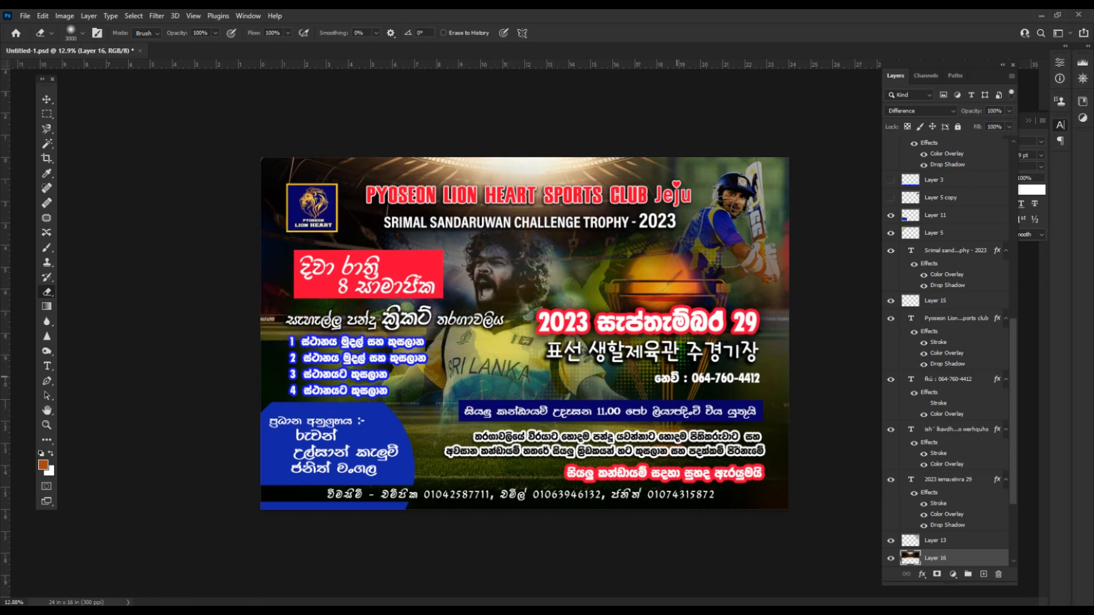
key("v")
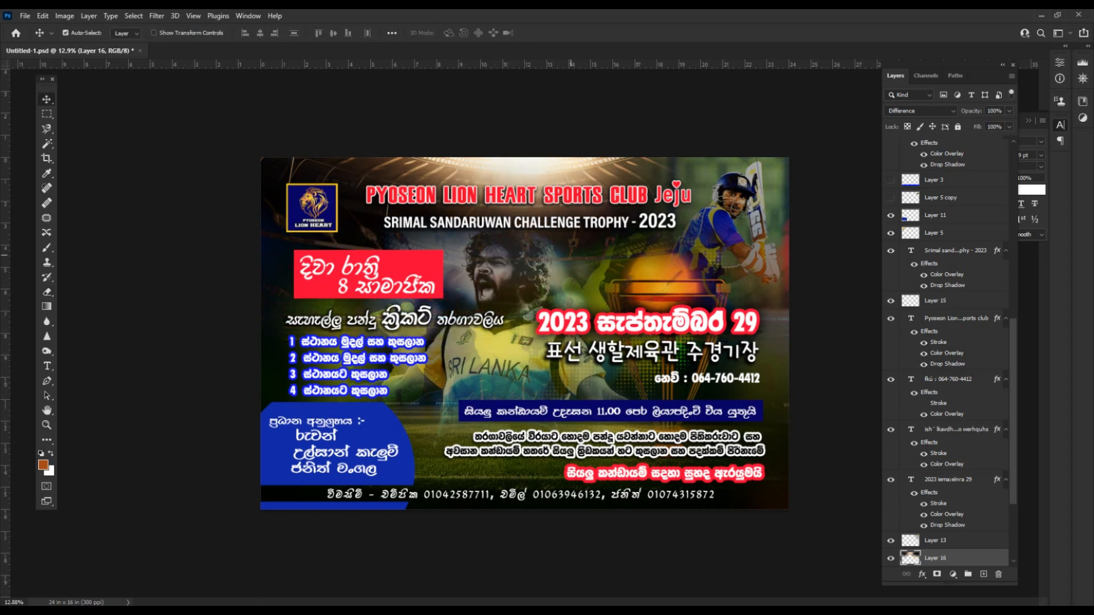
key("o")
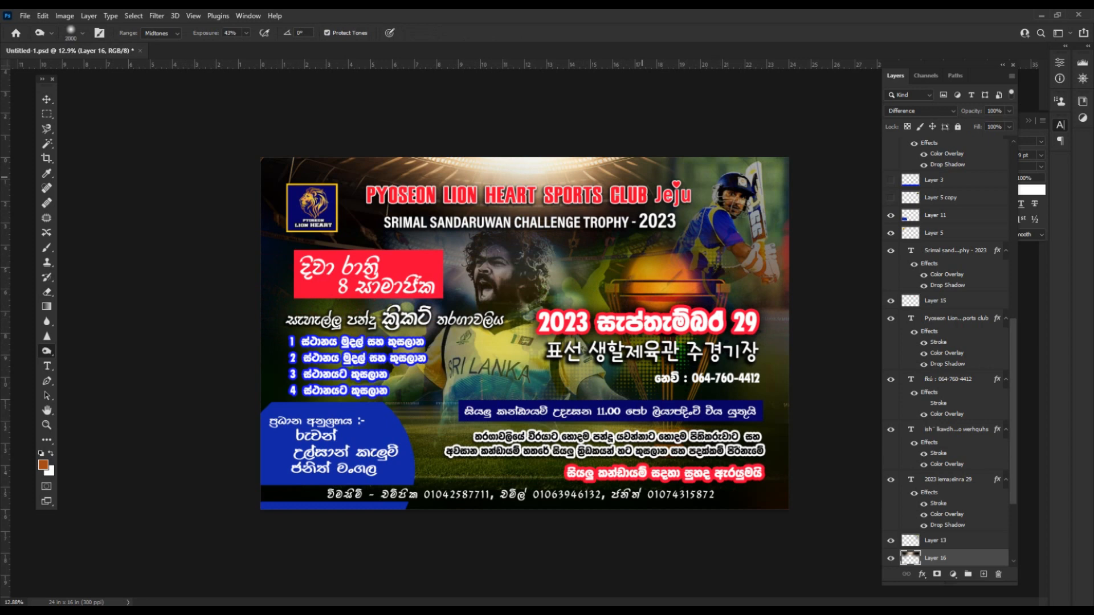
key("v")
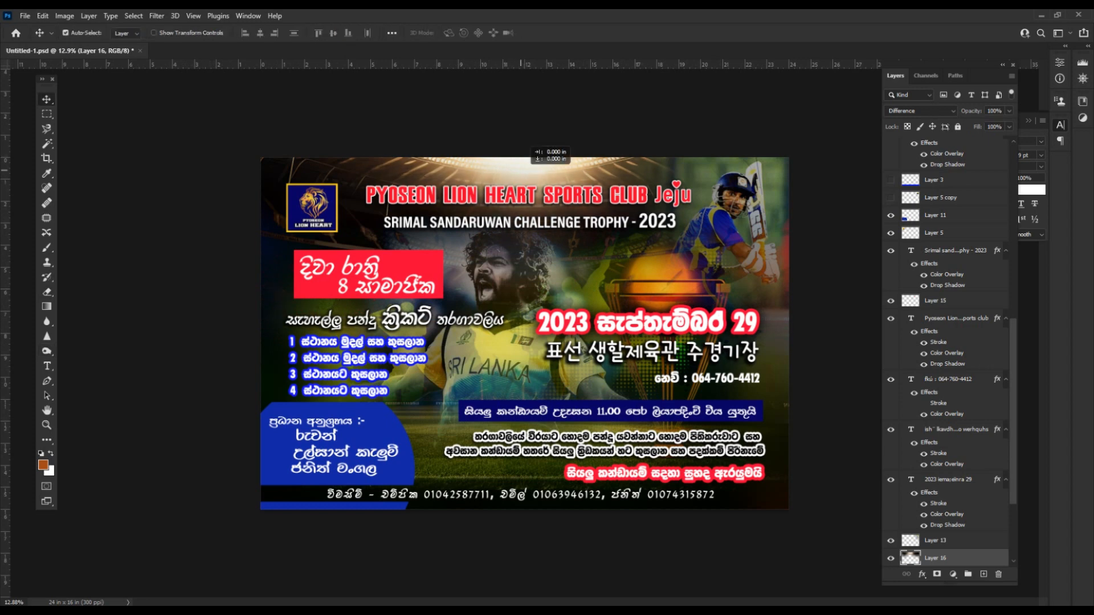
mouse_move(530, 141)
left_mouse_down()
mouse_move(535, 172)
mouse_move(535, 120)
mouse_move(527, 151)
left_mouse_up()
Scale the Layer 12 image to 122.5%, nudge it down, and save.
scroll(792, 327, "down", 3)
scroll(791, 328, "up", 4)
left_click(490, 284)
scroll(490, 285, "down", 3)
key("ctrl+t")
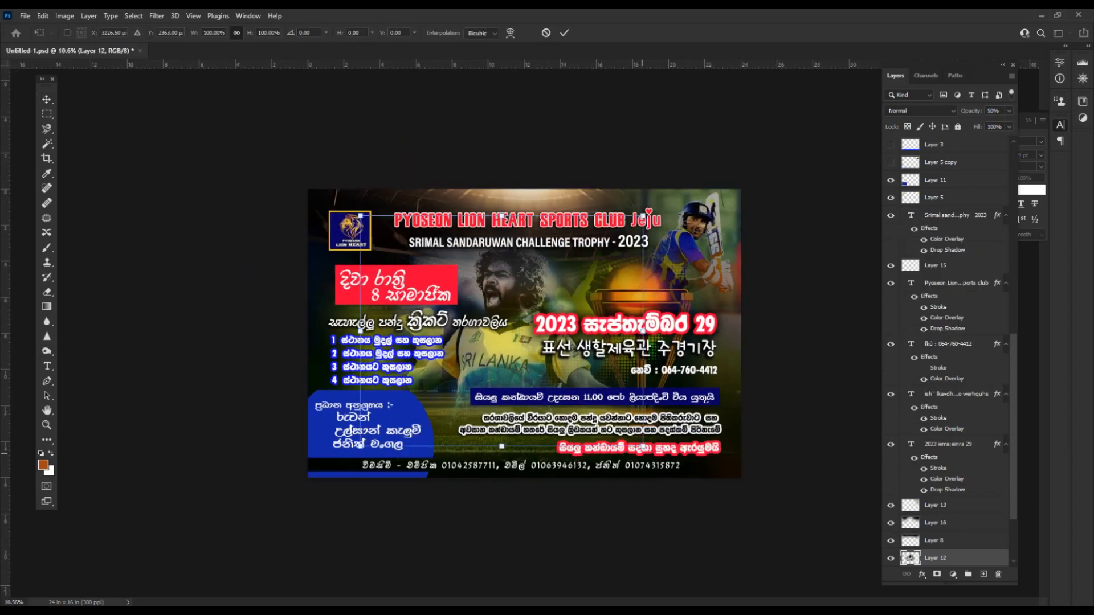
left_click_drag(642, 446, 679, 468)
left_click_drag(542, 374, 541, 380)
key("Return")
left_click(772, 387)
key("ctrl+s")
Nudge the blue-panel text slightly right and select the organizers text.
scroll(772, 387, "up", 4)
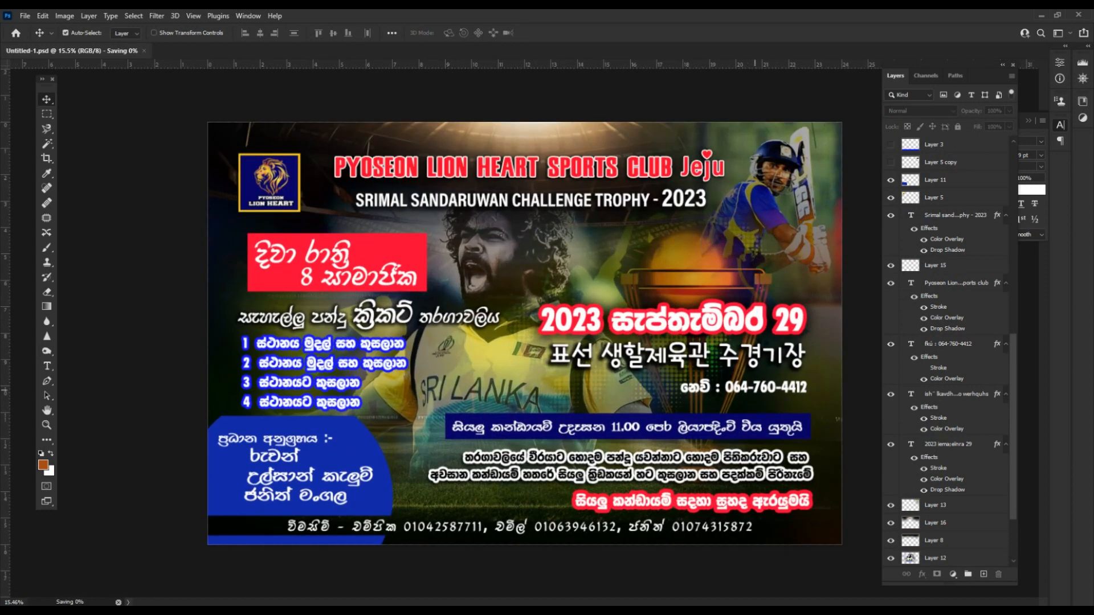
left_click(772, 387)
scroll(524, 334, "down", 2)
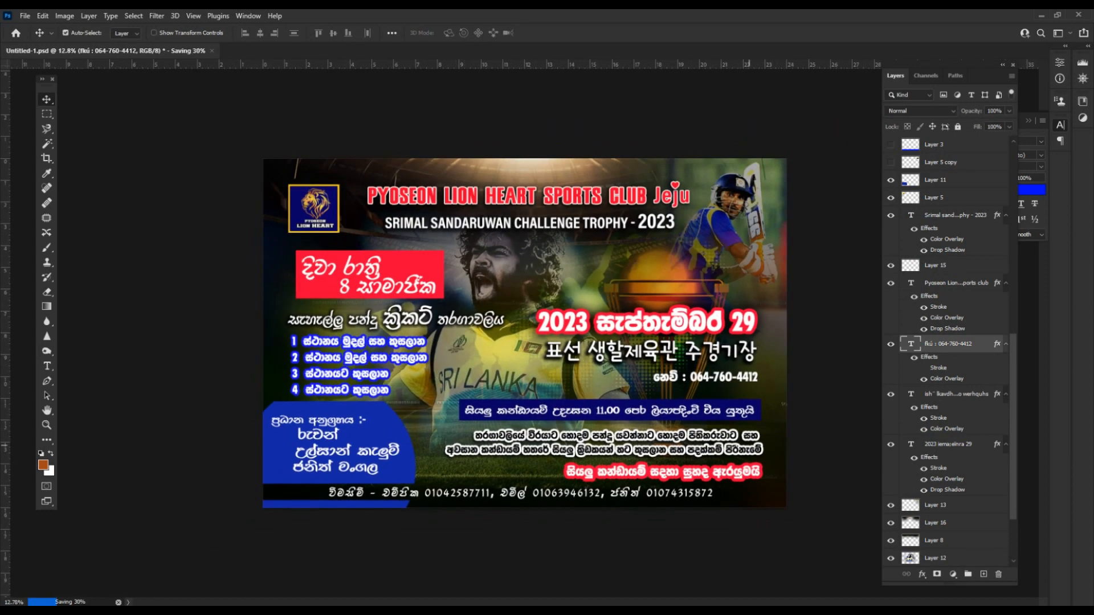
scroll(749, 446, "up", 2)
left_click_drag(293, 439, 303, 440)
left_click(392, 429)
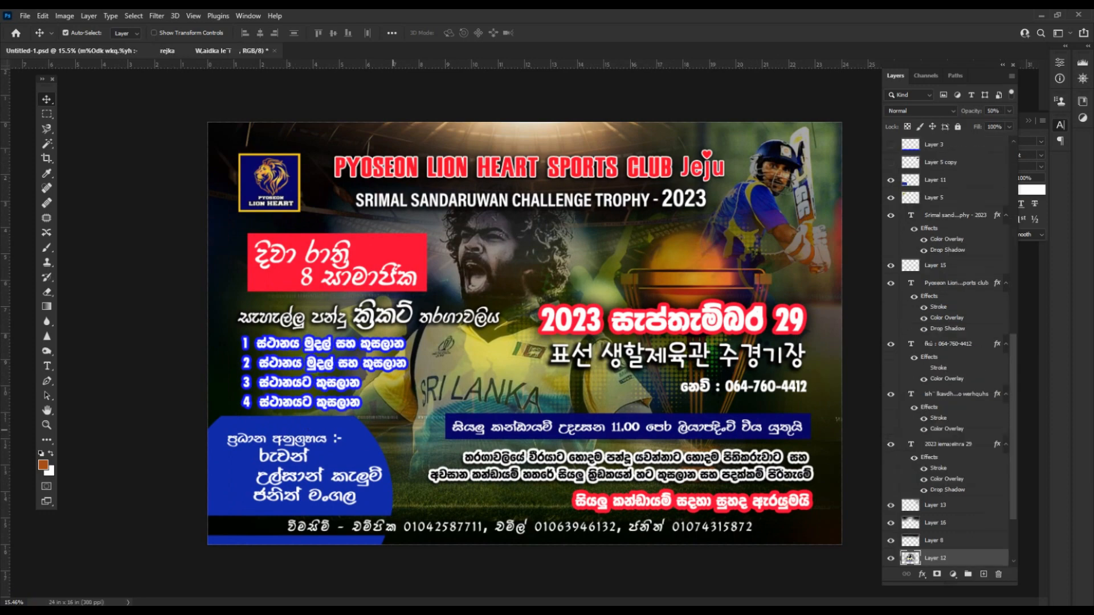
left_click(370, 474)
key("ctrl+t")
key("Return")
Widen the blue organizers panel to about 105.6% and save the banner.
left_click(224, 472)
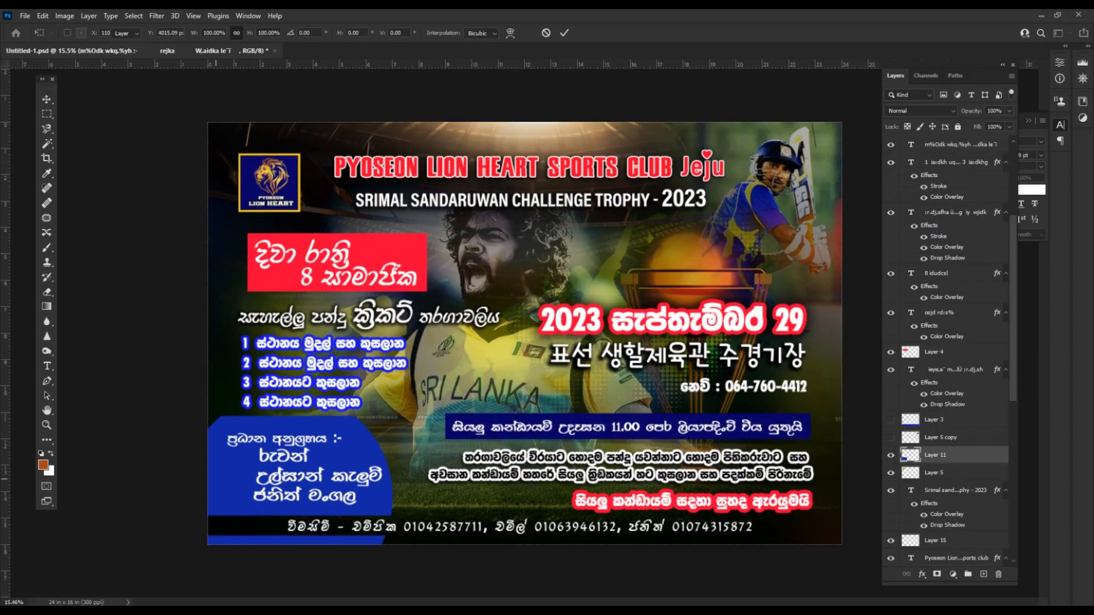
key("ctrl+t")
left_click_drag(393, 484, 404, 481)
key("Return")
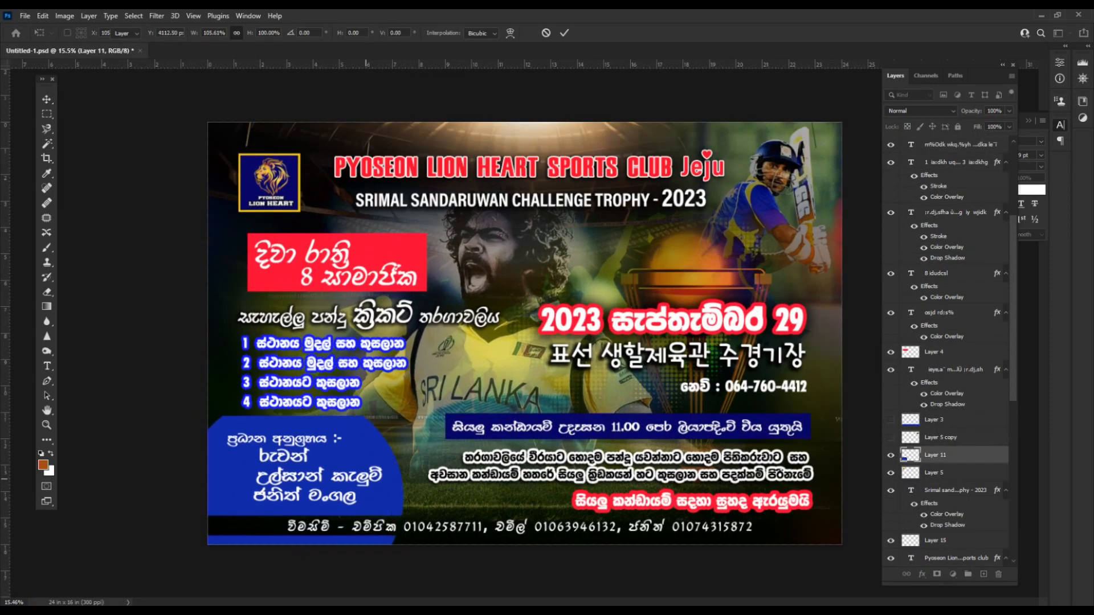
left_click(319, 482)
scroll(364, 473, "down", 1)
left_click(740, 485)
scroll(529, 329, "up", 1)
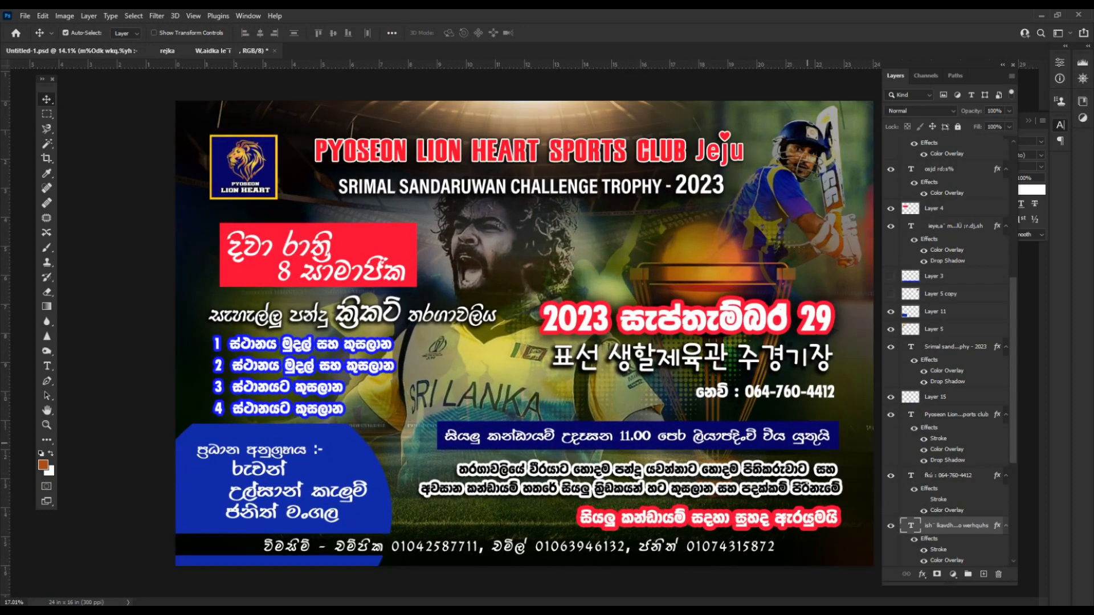
scroll(527, 334, "down", 2)
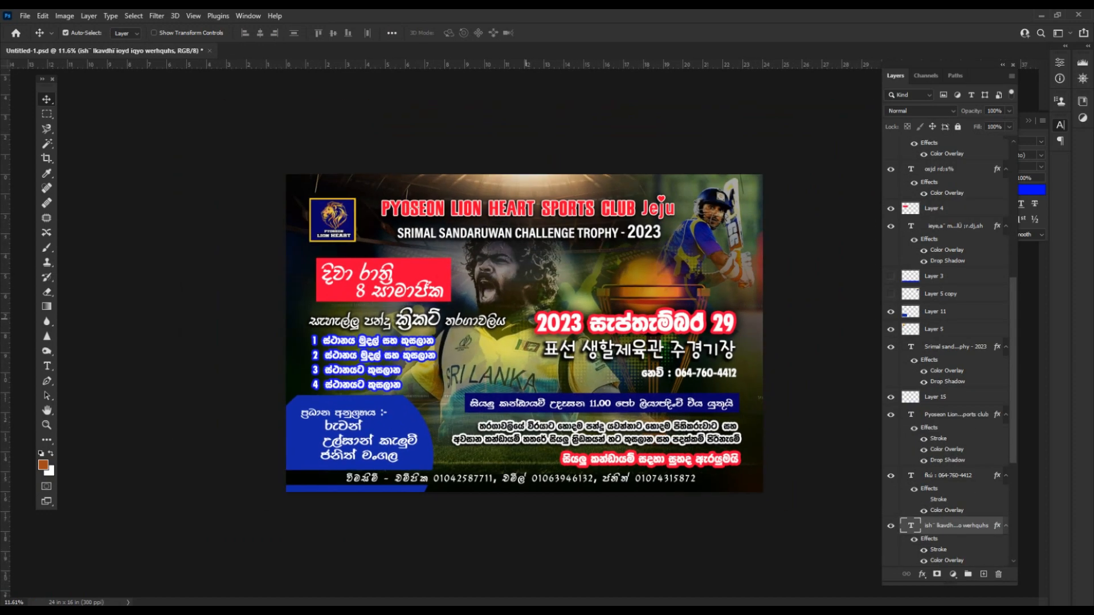
key("ctrl+s")
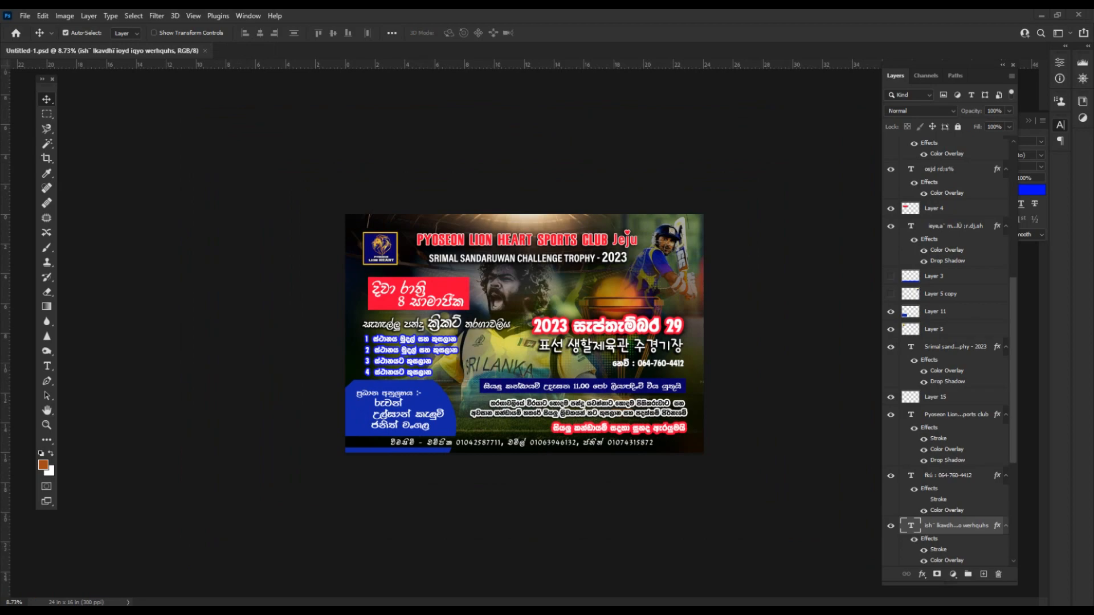
scroll(483, 317, "up", 5)
left_click(483, 317)
scroll(483, 316, "down", 3)
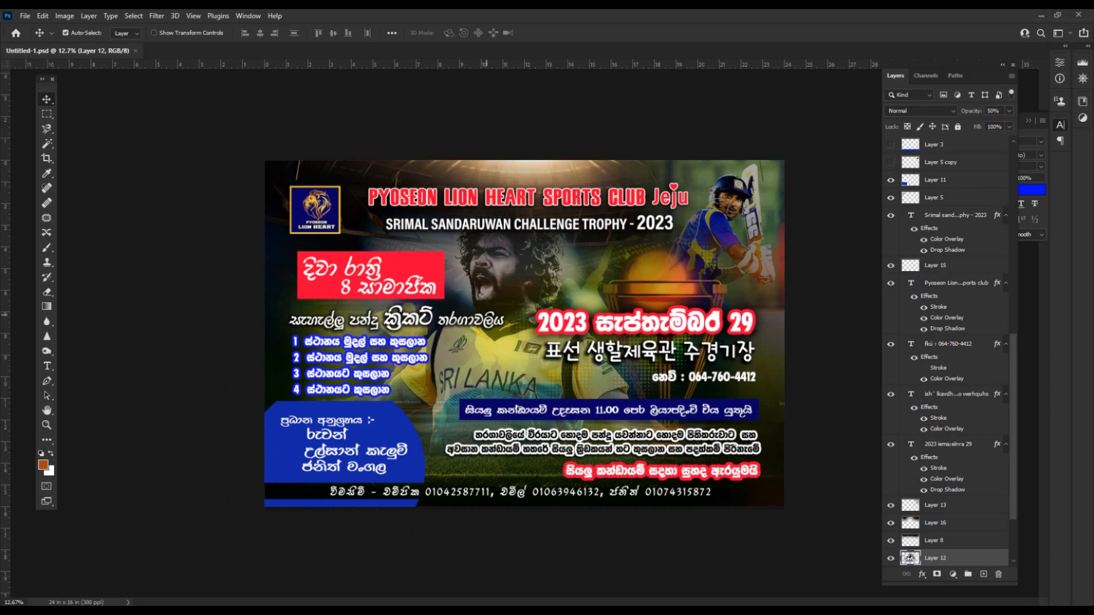
scroll(527, 334, "up", 1)
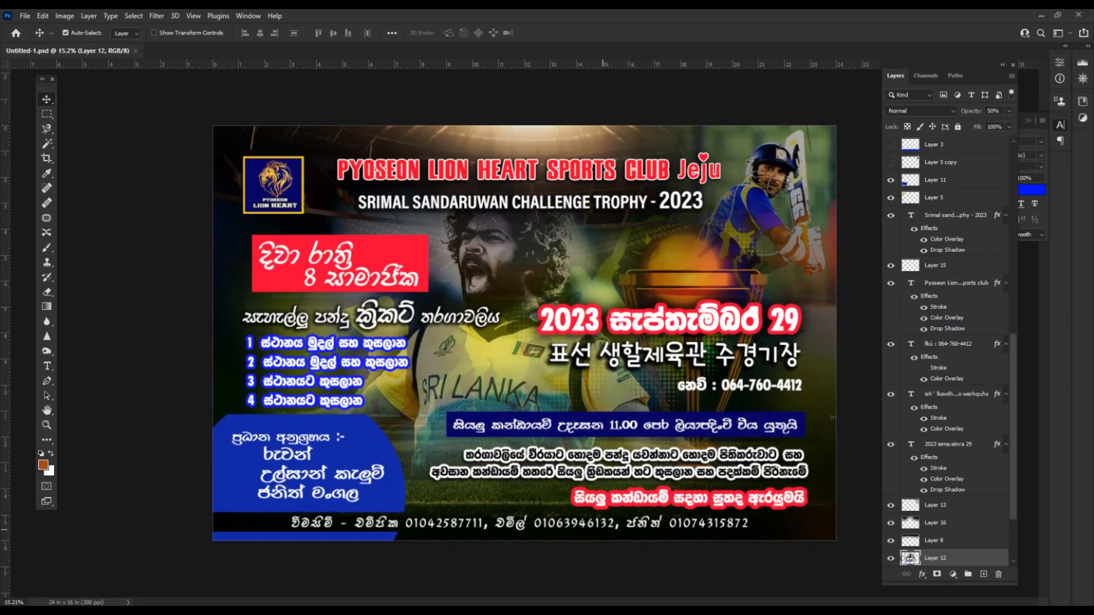